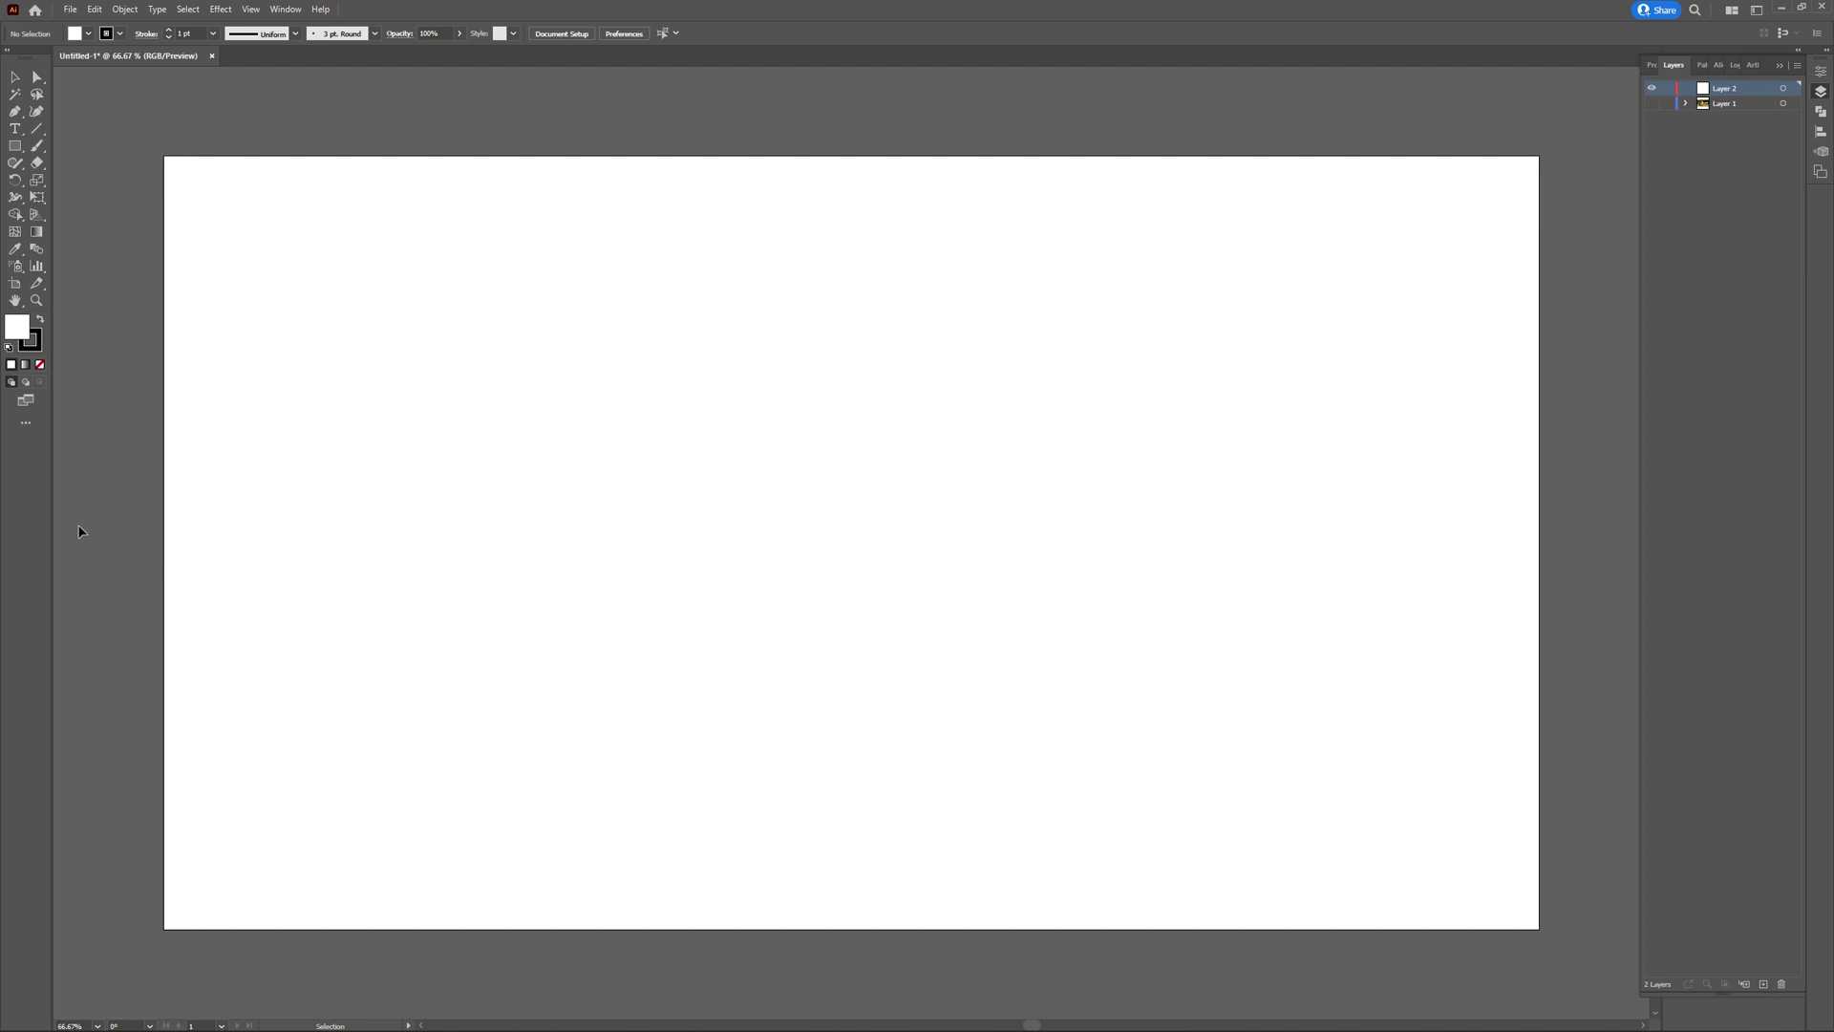
# Show the airplane photo layer and trace the upper propeller blade and the top of the engine with the Pen tool on Layer 2
pyautogui.click(1652, 104)
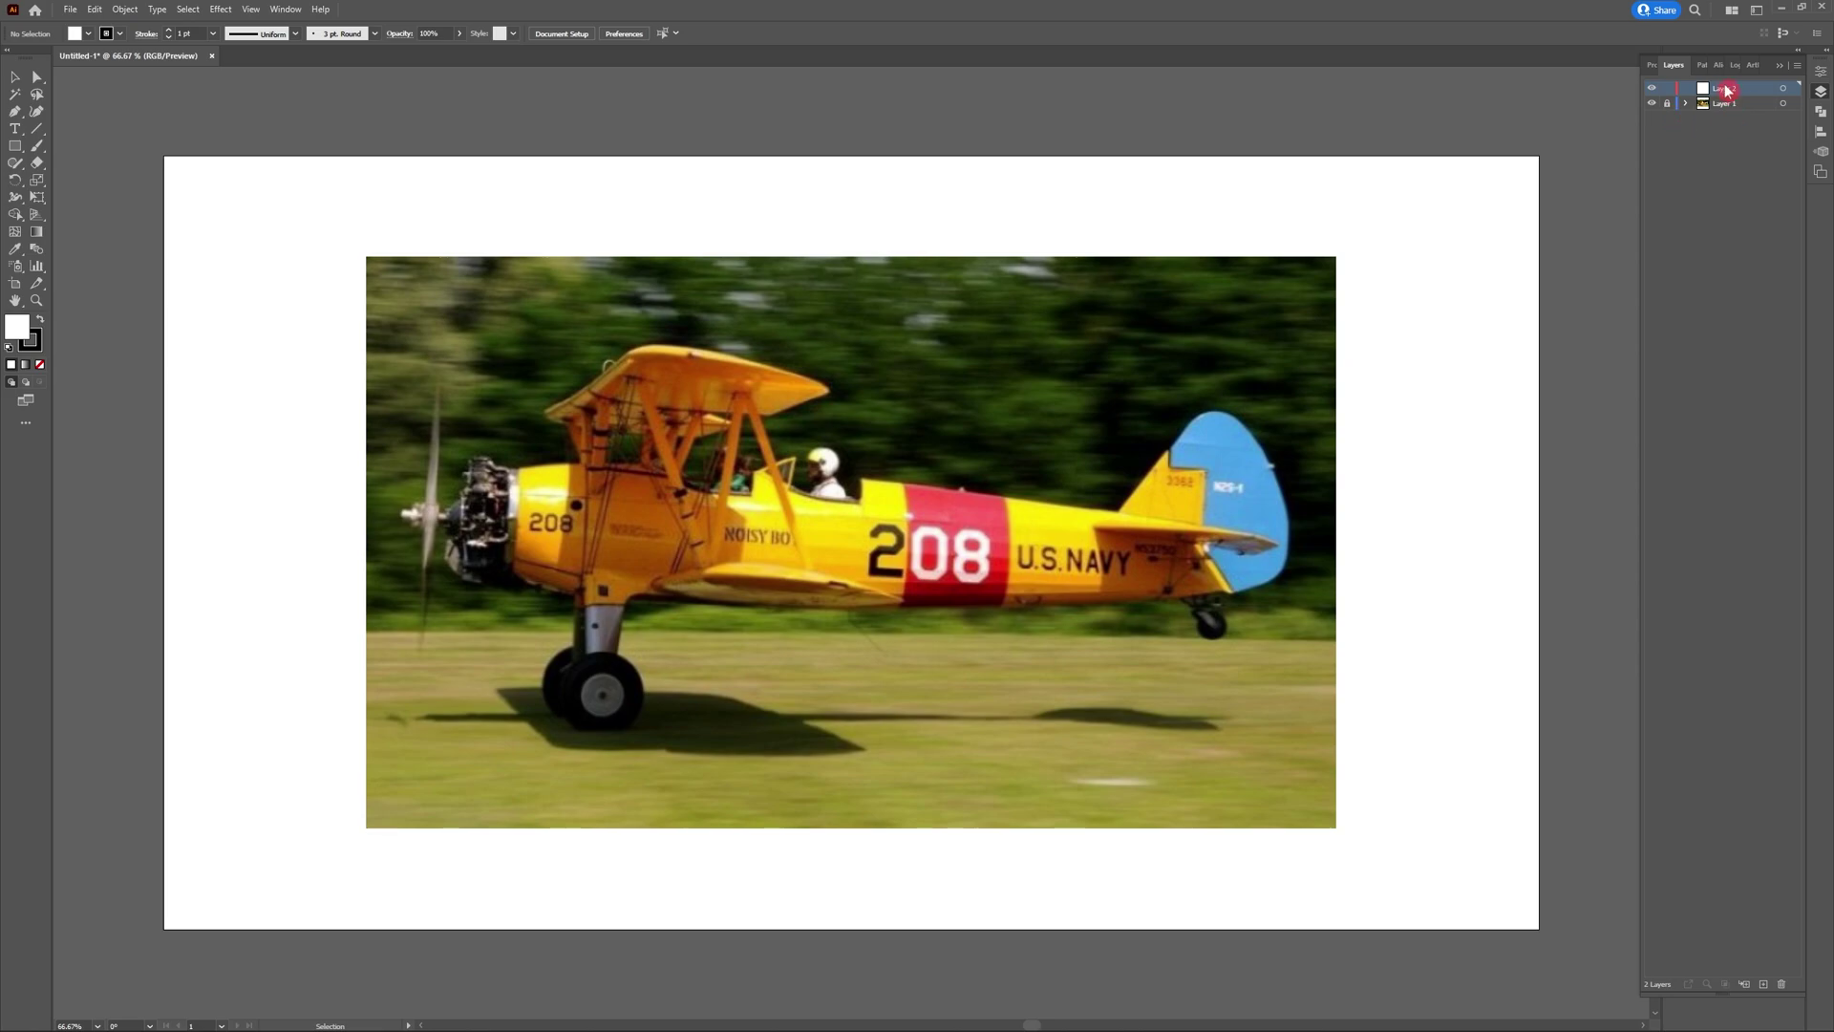
pyautogui.press('p')
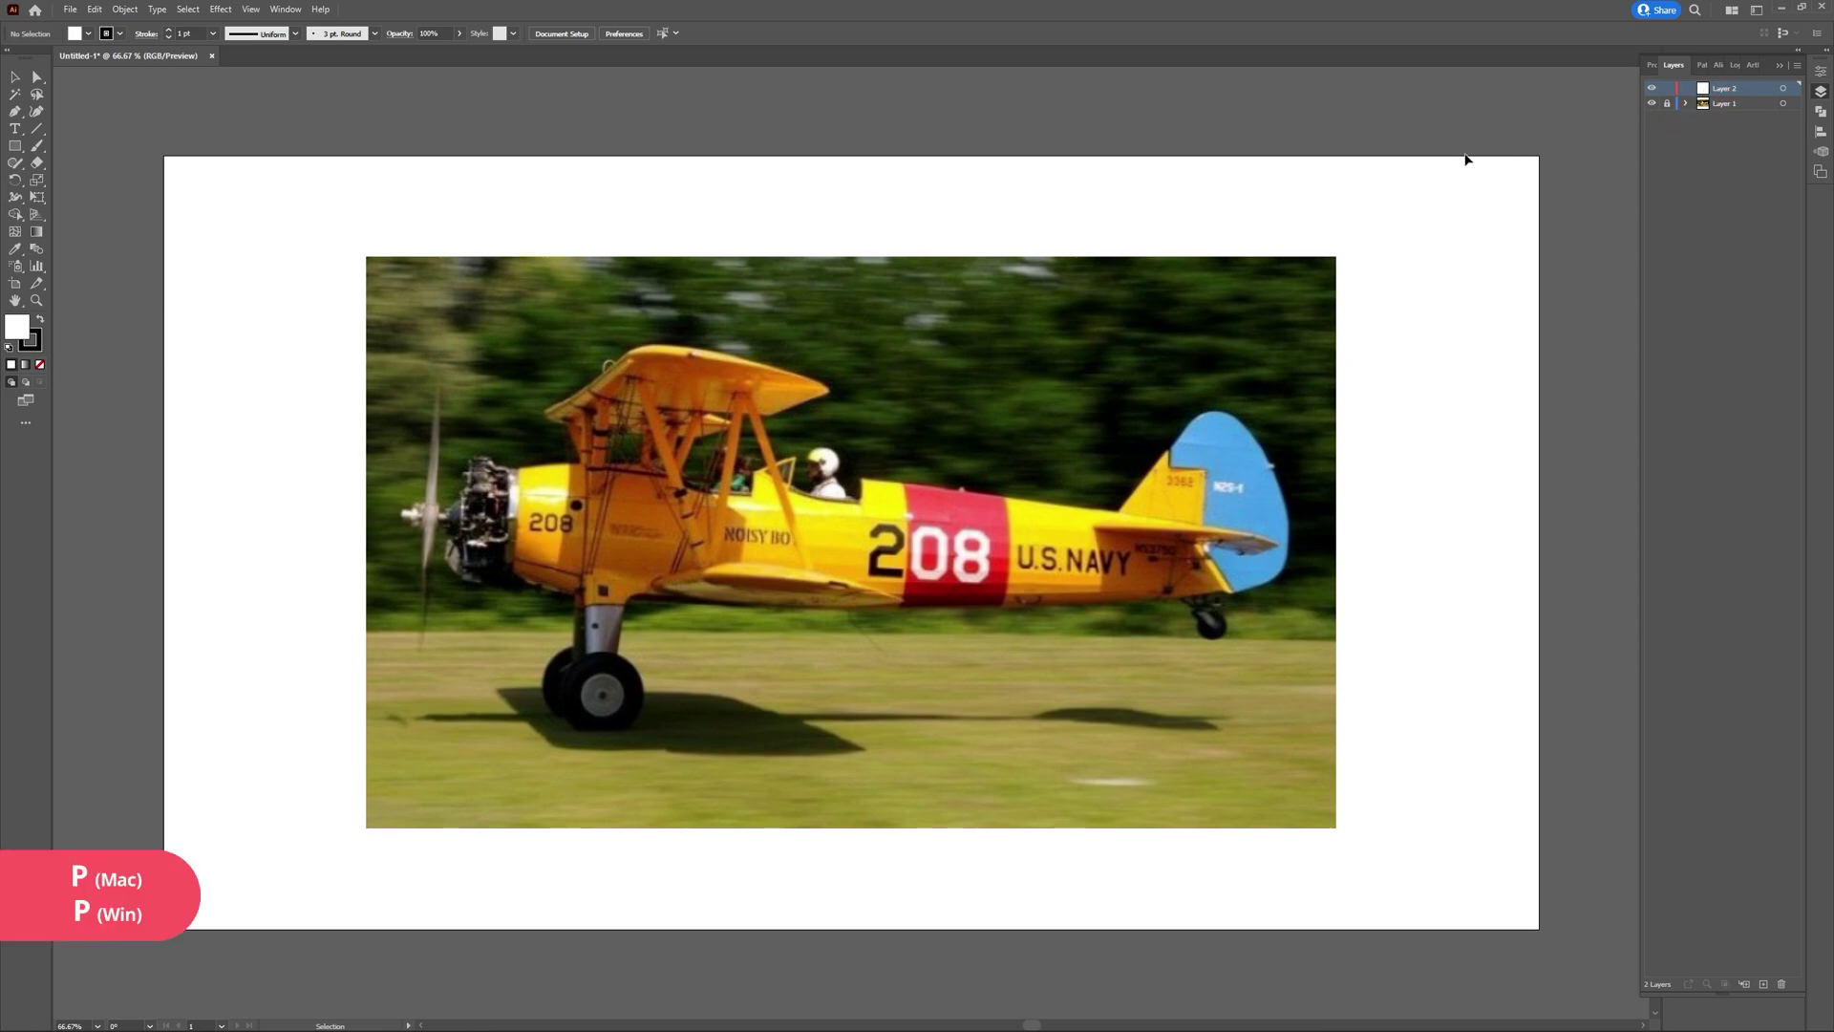
pyautogui.press('p')
pyautogui.click(440, 380)
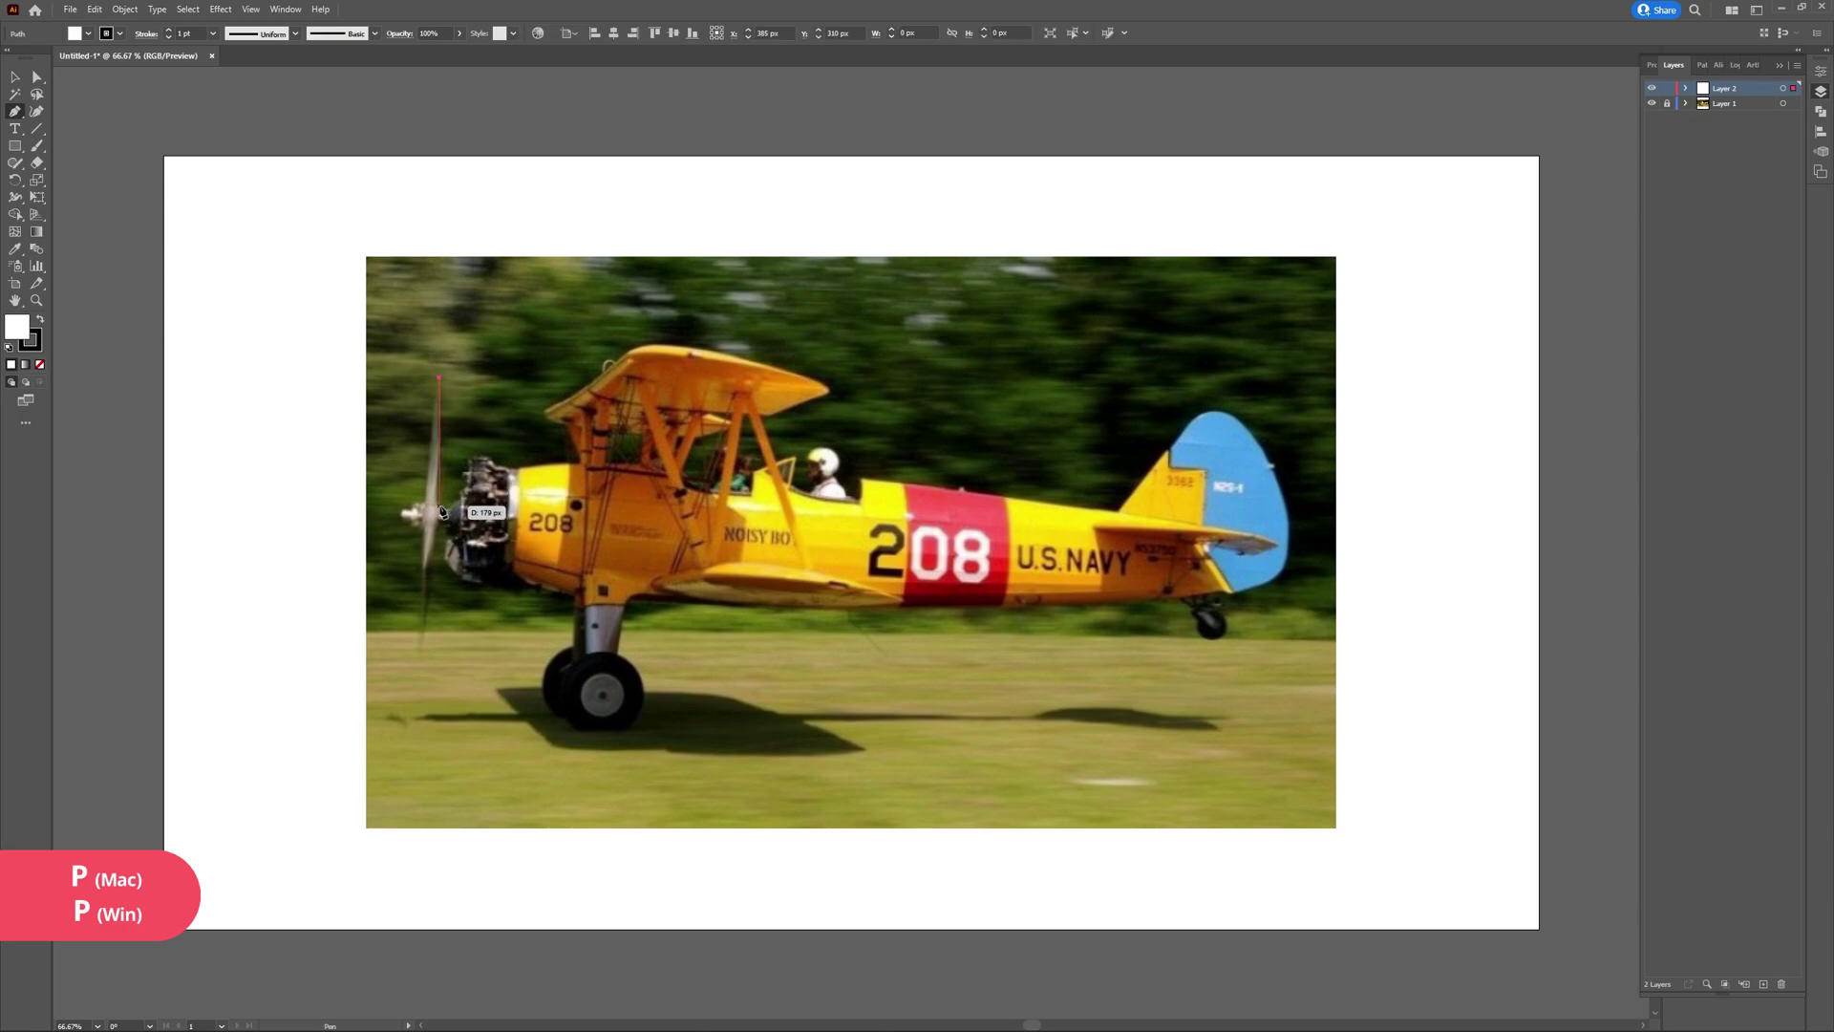
pyautogui.moveTo(440, 511)
pyautogui.mouseDown()
pyautogui.moveTo(472, 465)
pyautogui.moveTo(579, 468)
pyautogui.mouseUp()
pyautogui.click(472, 458)
pyautogui.click(487, 458)
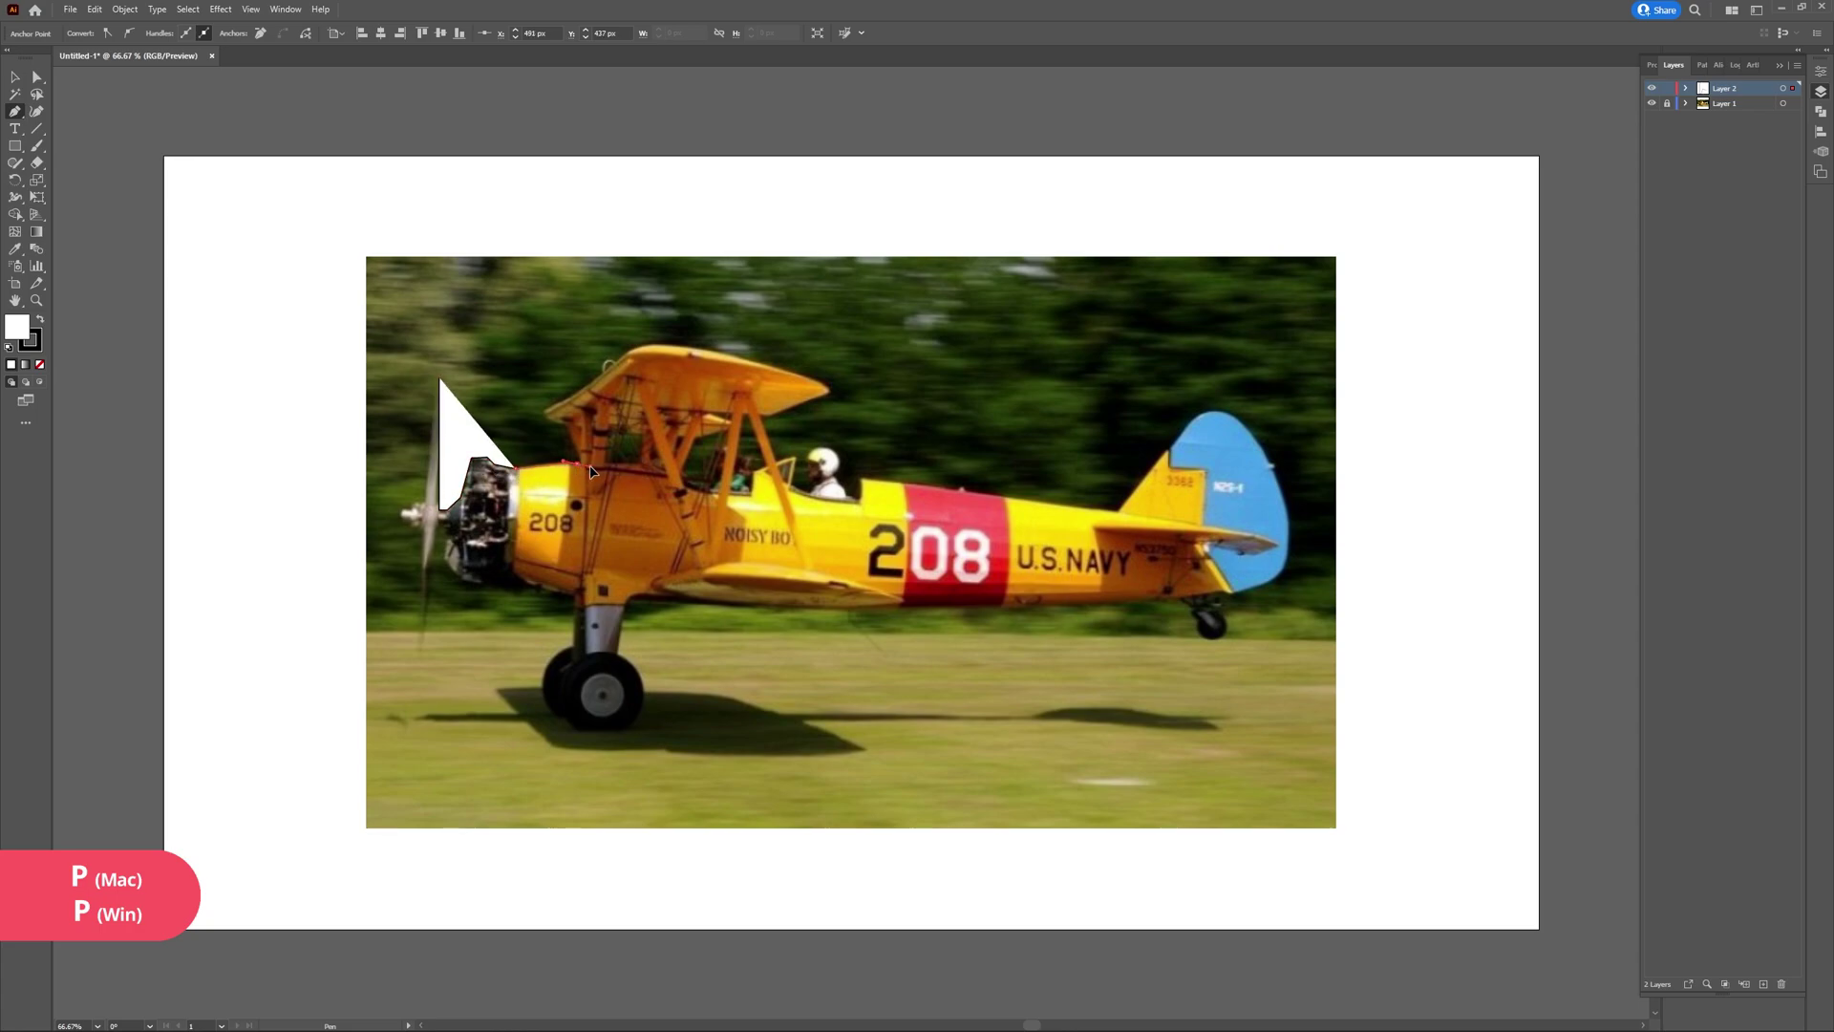
pyautogui.click(578, 467)
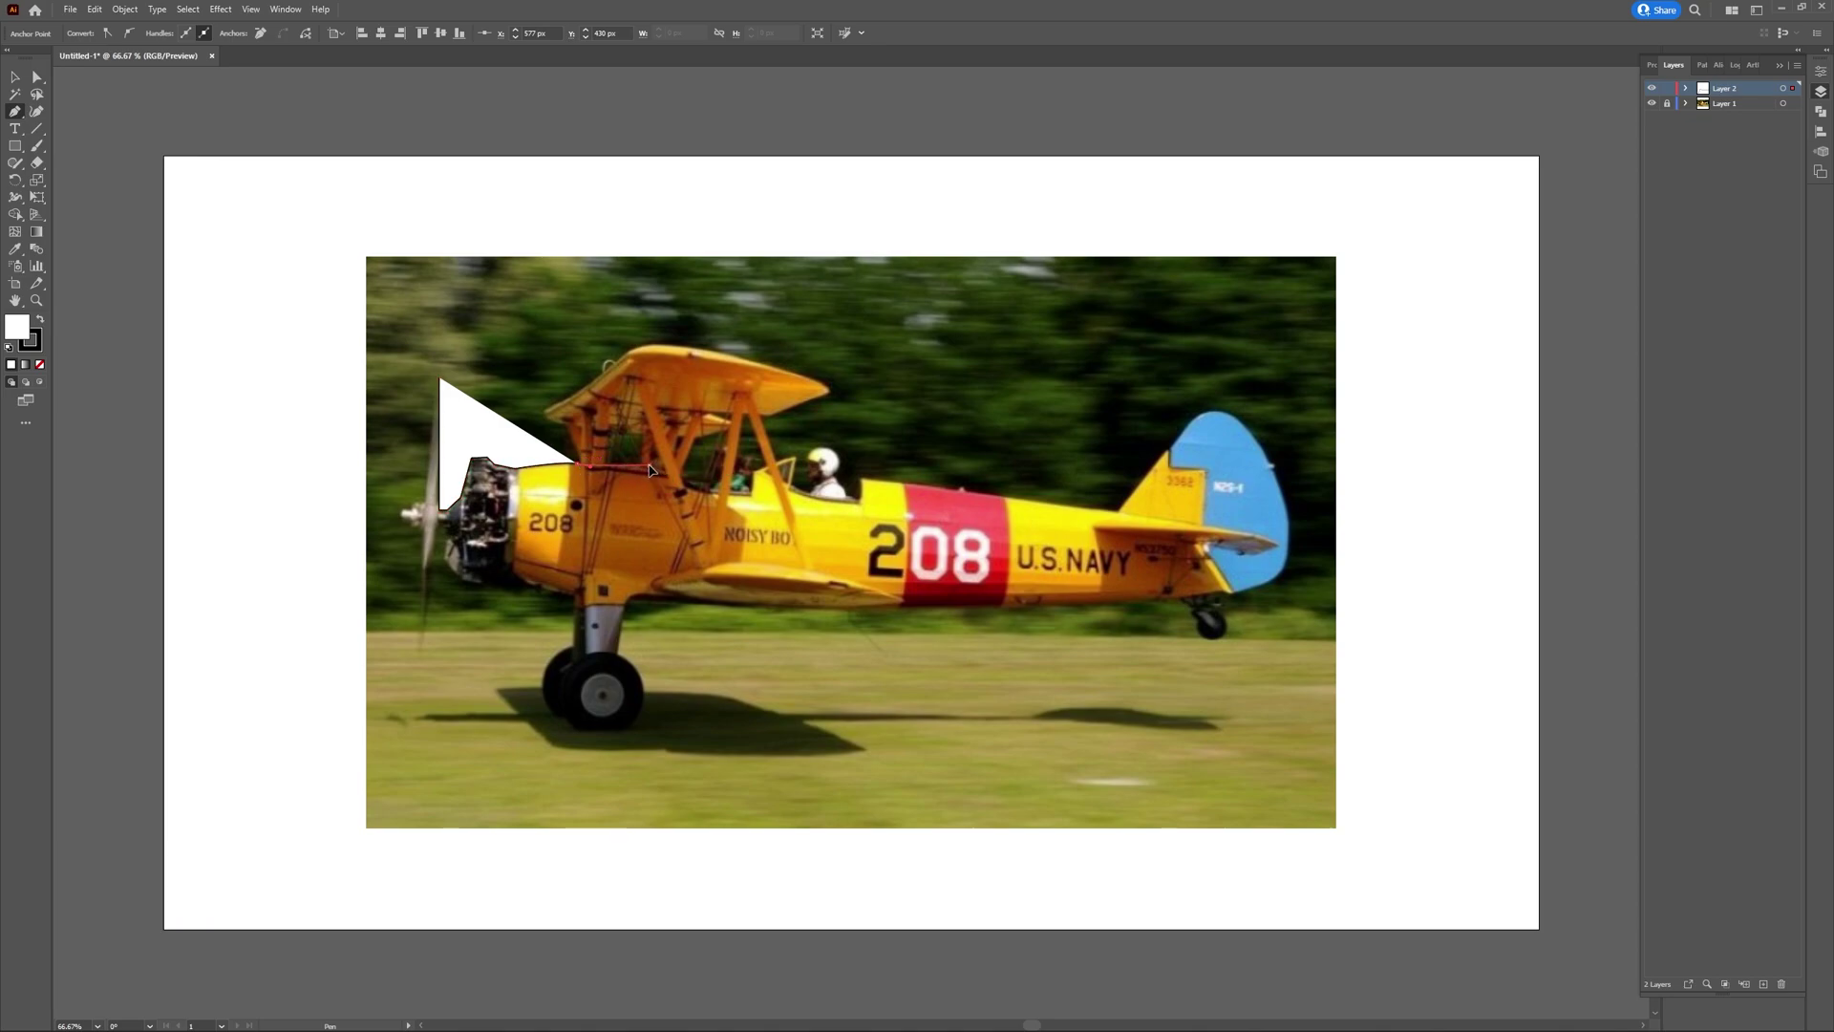
# Continue the outline along the cockpit openings, the windshield and the upper edge of the rear fuselage to the tail
pyautogui.click(686, 481)
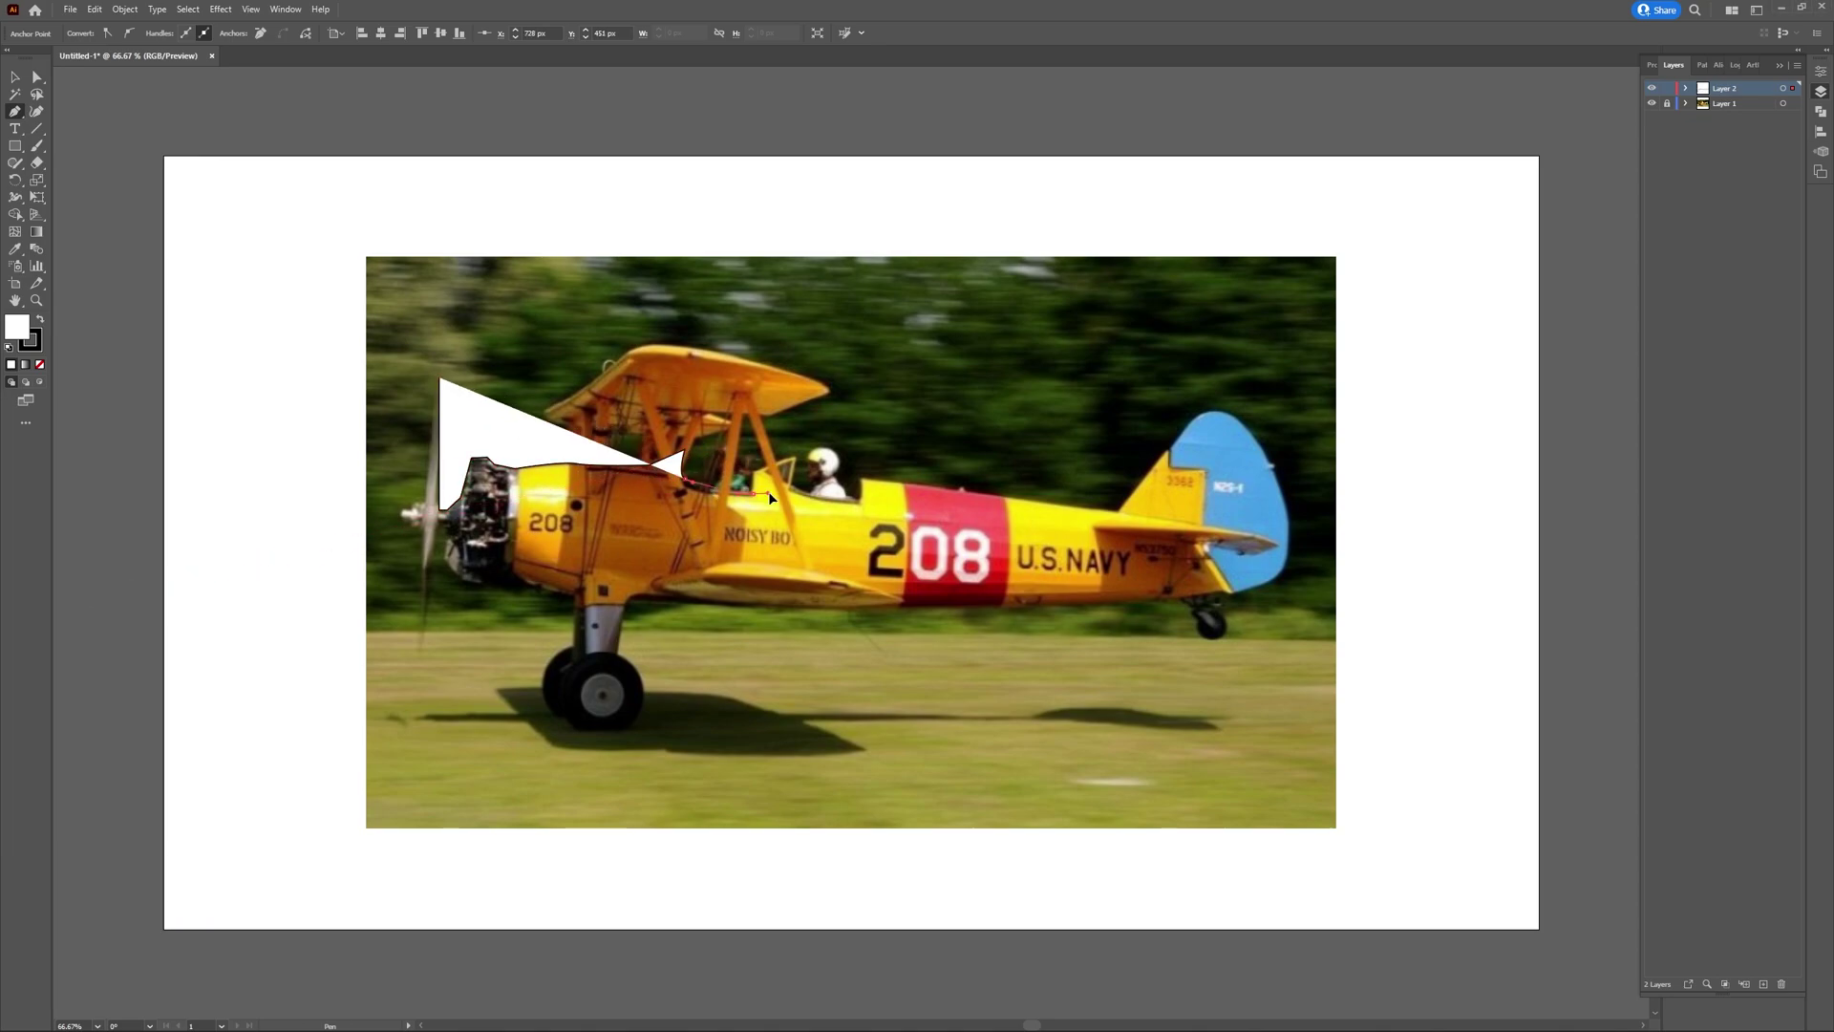
pyautogui.click(754, 471)
pyautogui.click(798, 457)
pyautogui.click(792, 486)
pyautogui.moveTo(860, 501); pyautogui.dragTo(883, 509)
pyautogui.click(860, 476)
pyautogui.click(1120, 510)
# Trace the rounded tail fin and the small tail wheel, removing the path's fill
pyautogui.moveTo(1216, 411); pyautogui.dragTo(1238, 417)
pyautogui.moveTo(1286, 505); pyautogui.dragTo(1226, 628)
pyautogui.click(39, 364)
pyautogui.click(1232, 593)
pyautogui.keyDown('ctrl'); pyautogui.click(1198, 638); pyautogui.keyUp('ctrl')
pyautogui.click(1212, 612)
pyautogui.click(1182, 596)
# Trace the curved belly of the fuselage and the front landing gear leg
pyautogui.moveTo(626, 599); pyautogui.dragTo(285, 576)
pyautogui.click(626, 599)
pyautogui.click(618, 656)
pyautogui.click(587, 655)
pyautogui.click(580, 592)
# Trace the underside of the engine back to the propeller
pyautogui.click(514, 571)
pyautogui.click(485, 581)
pyautogui.click(459, 577)
pyautogui.click(449, 540)
pyautogui.click(440, 527)
# Trace the lower propeller blade and the propeller hub, closing the airplane outline at the upper blade tip
pyautogui.click(421, 648)
pyautogui.click(421, 526)
pyautogui.click(411, 524)
pyautogui.click(411, 517)
pyautogui.click(402, 517)
pyautogui.click(403, 508)
pyautogui.click(426, 504)
pyautogui.click(439, 378)
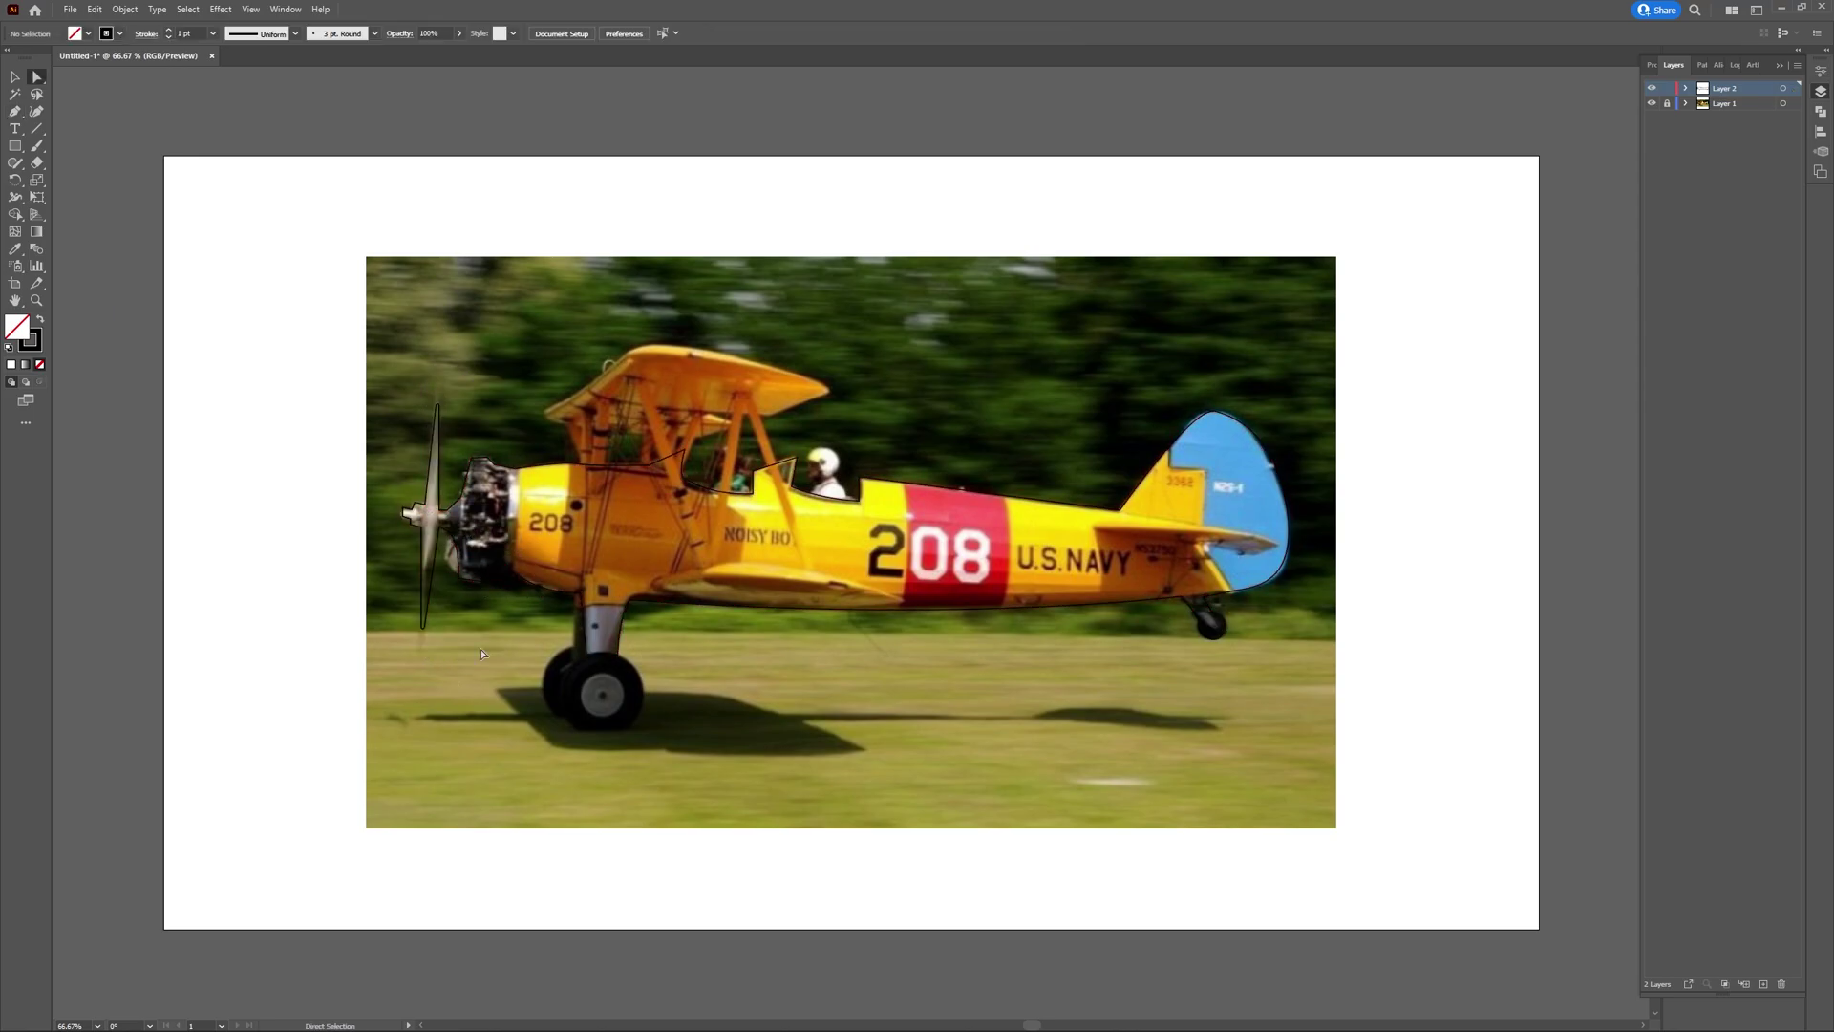
# Draw the front wheel with the Ellipse tool as a black circle about 120 px across with a white inner circle
pyautogui.press('l')
pyautogui.scroll(3, 618, 717)
pyautogui.moveTo(453, 525)
pyautogui.mouseDown()
pyautogui.moveTo(679, 704)
pyautogui.moveTo(675, 770)
pyautogui.moveTo(635, 708)
pyautogui.mouseUp()
pyautogui.scroll(-3, 655, 663)
pyautogui.click(657, 850)
pyautogui.hotkey('shift', 'x')
pyautogui.click(620, 851)
pyautogui.hotkey('shift', 'x')
pyautogui.doubleClick(16, 326)
pyautogui.moveTo(1051, 402); pyautogui.dragTo(1010, 377)
pyautogui.click(1365, 384)
# Trace the A-shaped rear wing strut as a closed path with the Pen tool
pyautogui.scroll(-2, 850, 545)
pyautogui.press('p')
pyautogui.click(776, 504)
pyautogui.click(739, 405)
pyautogui.click(719, 408)
pyautogui.click(698, 545)
pyautogui.click(730, 430)
pyautogui.click(763, 508)
pyautogui.click(776, 503)
pyautogui.keyDown('ctrl'); pyautogui.click(669, 429); pyautogui.keyUp('ctrl')
# Trace the frontmost wing strut between the engine cowling and the upper wing
pyautogui.scroll(2, 669, 428)
pyautogui.click(381, 564)
pyautogui.click(340, 461)
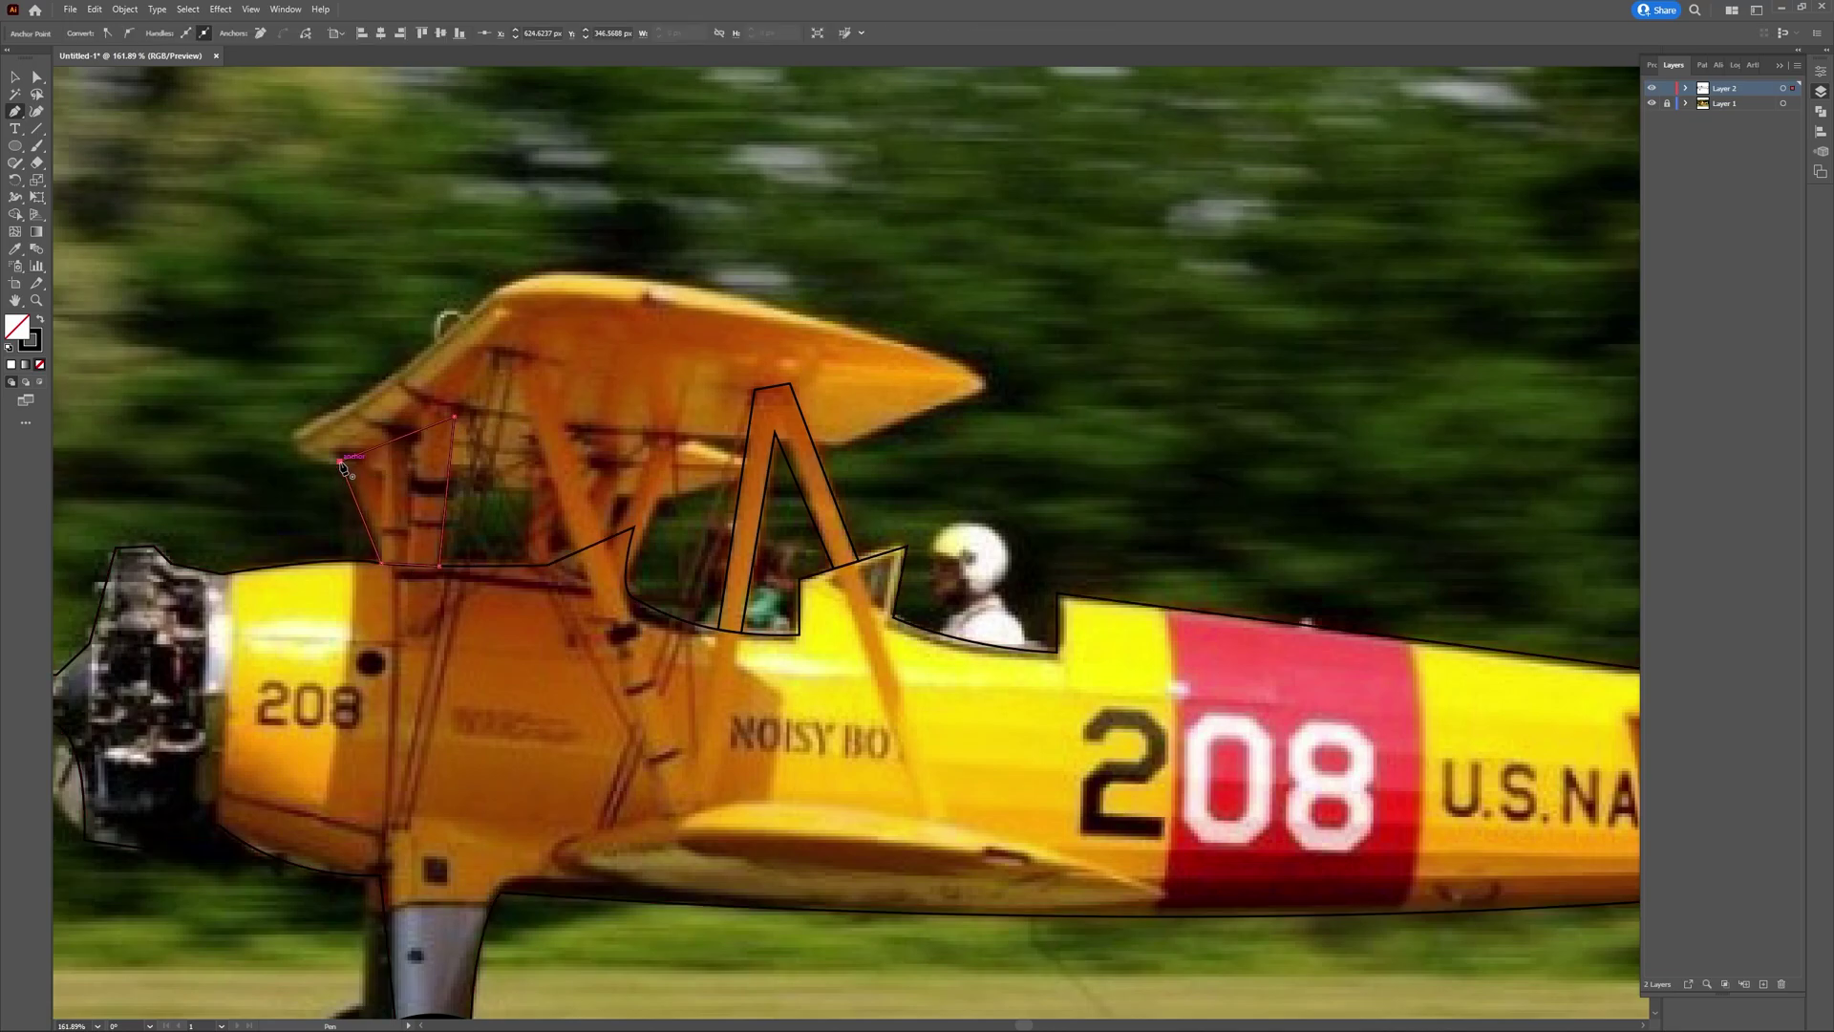
pyautogui.click(362, 454)
pyautogui.click(405, 563)
pyautogui.keyDown('ctrl'); pyautogui.click(449, 516); pyautogui.keyUp('ctrl')
# Trace the second, nearly vertical wing strut behind the frontmost one
pyautogui.click(407, 563)
pyautogui.click(423, 410)
pyautogui.click(454, 408)
pyautogui.click(432, 564)
pyautogui.keyDown('ctrl'); pyautogui.click(563, 512); pyautogui.keyUp('ctrl')
# Trace the two slanted middle wing struts that form a V ahead of the cockpit
pyautogui.click(604, 539)
pyautogui.click(544, 379)
pyautogui.click(518, 389)
pyautogui.click(582, 549)
pyautogui.click(605, 539)
pyautogui.keyDown('ctrl'); pyautogui.click(630, 515); pyautogui.keyUp('ctrl')
pyautogui.click(626, 556)
pyautogui.click(675, 446)
# Trace the curved outline of the upper wing, including its far underside
pyautogui.scroll(-1, 696, 506)
pyautogui.click(897, 420)
pyautogui.moveTo(958, 373); pyautogui.dragTo(898, 352)
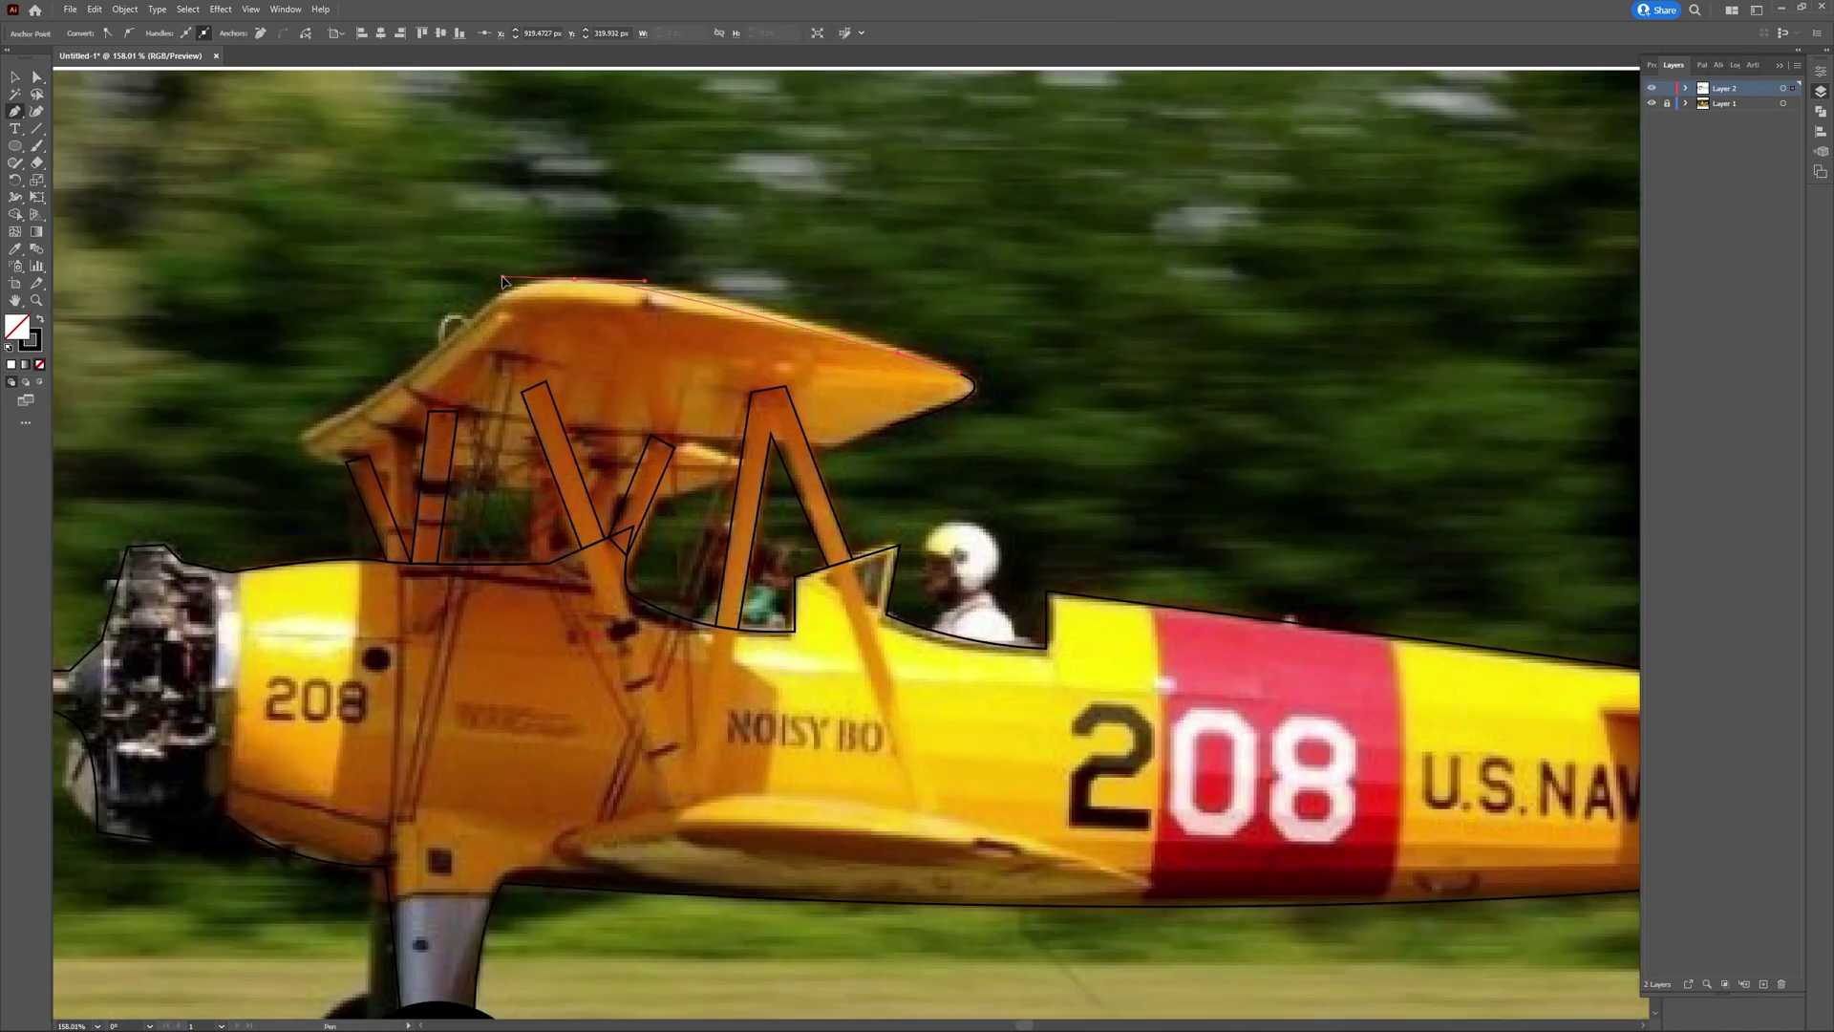
pyautogui.moveTo(686, 292); pyautogui.dragTo(439, 343)
pyautogui.moveTo(331, 418); pyautogui.dragTo(368, 467)
pyautogui.moveTo(685, 491); pyautogui.dragTo(780, 480)
pyautogui.moveTo(732, 456); pyautogui.dragTo(703, 451)
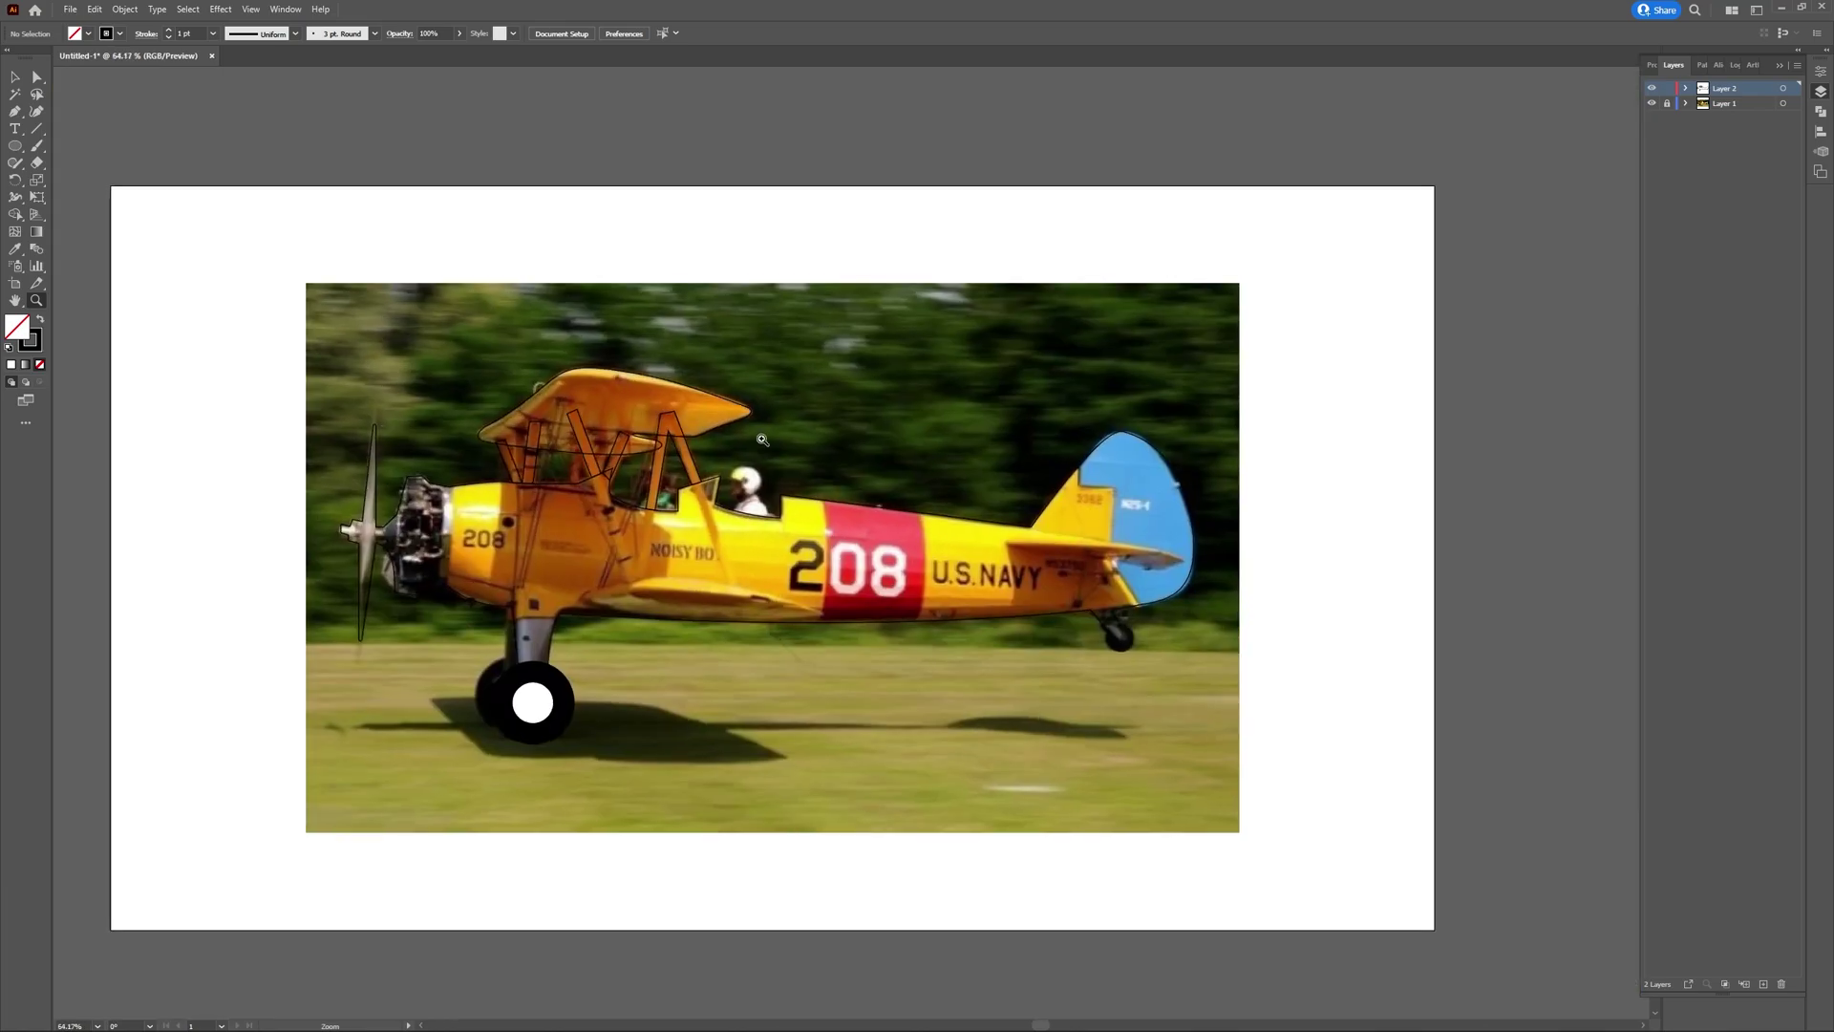
# Apply the wheel's black, stroke-free appearance to all traced shapes and hide the photo layer
pyautogui.hotkey('ctrl', 'a')
pyautogui.press('i')
pyautogui.click(566, 697)
pyautogui.hotkey('ctrl', 'shift', 'a')
pyautogui.click(1652, 103)
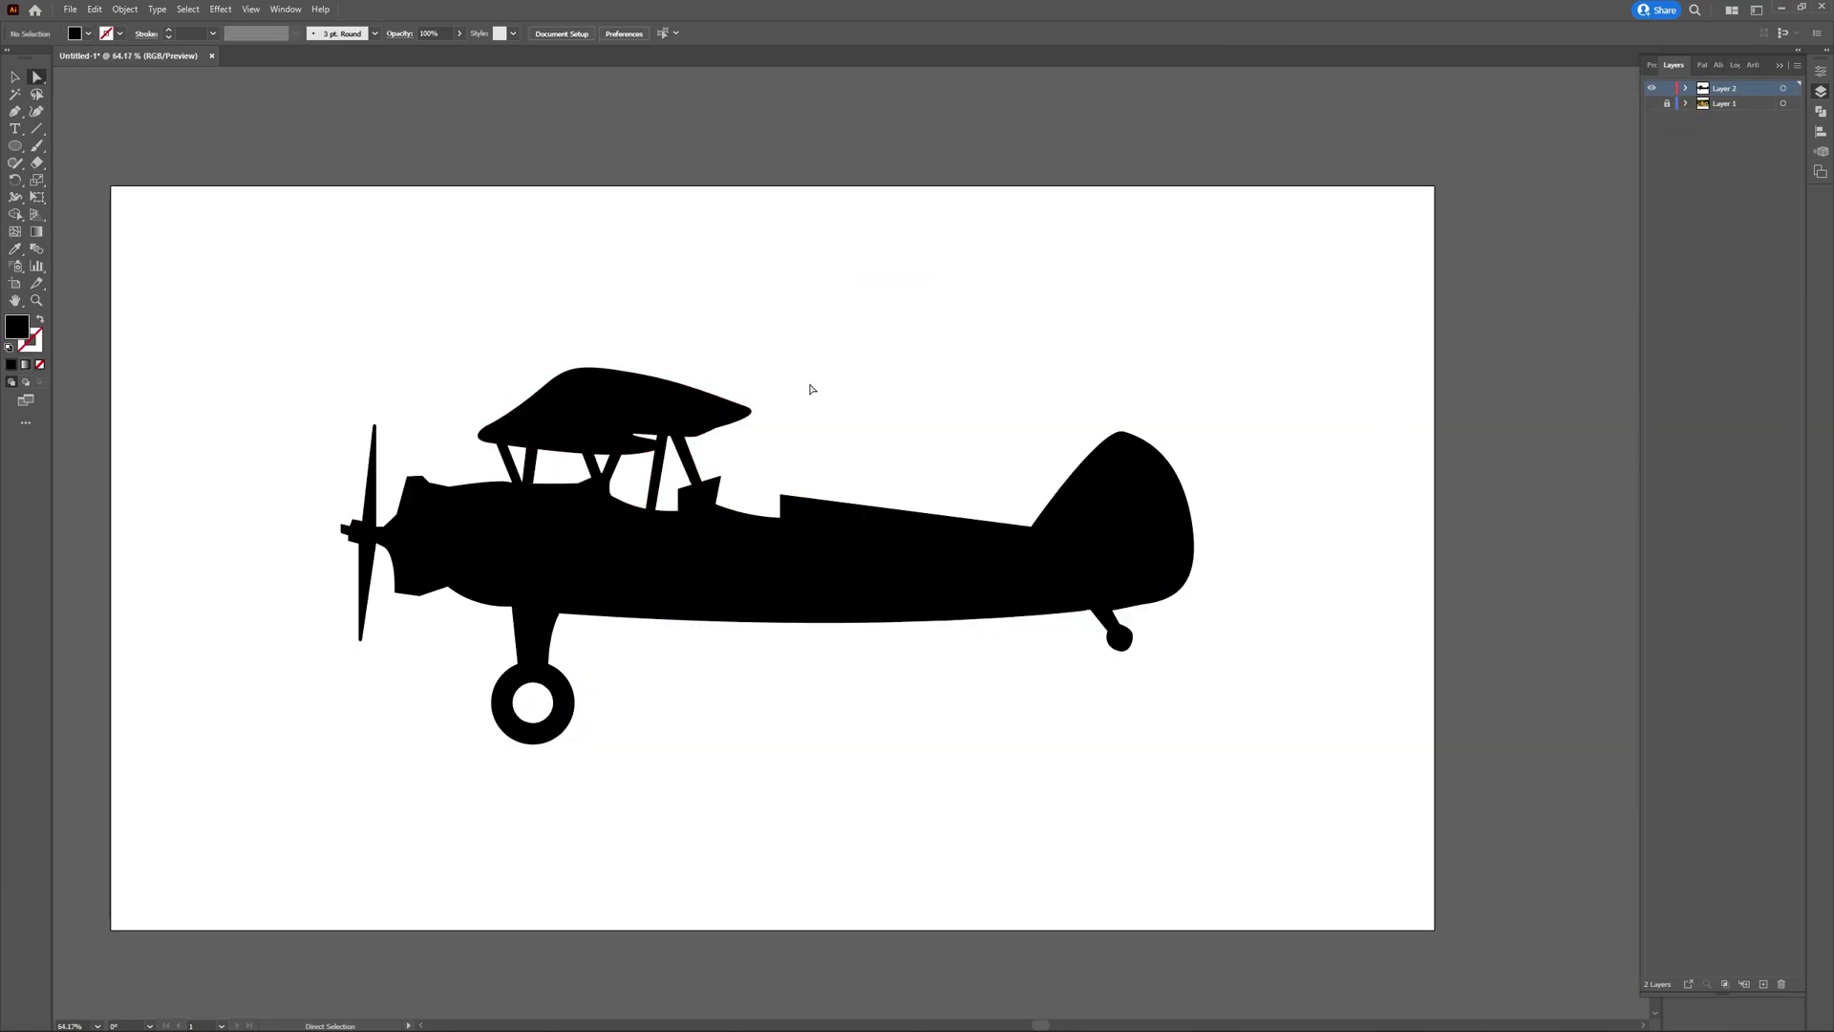
# Extend the lower anchor point of the second wing strut downward so it overlaps the fuselage
pyautogui.click(21, 75)
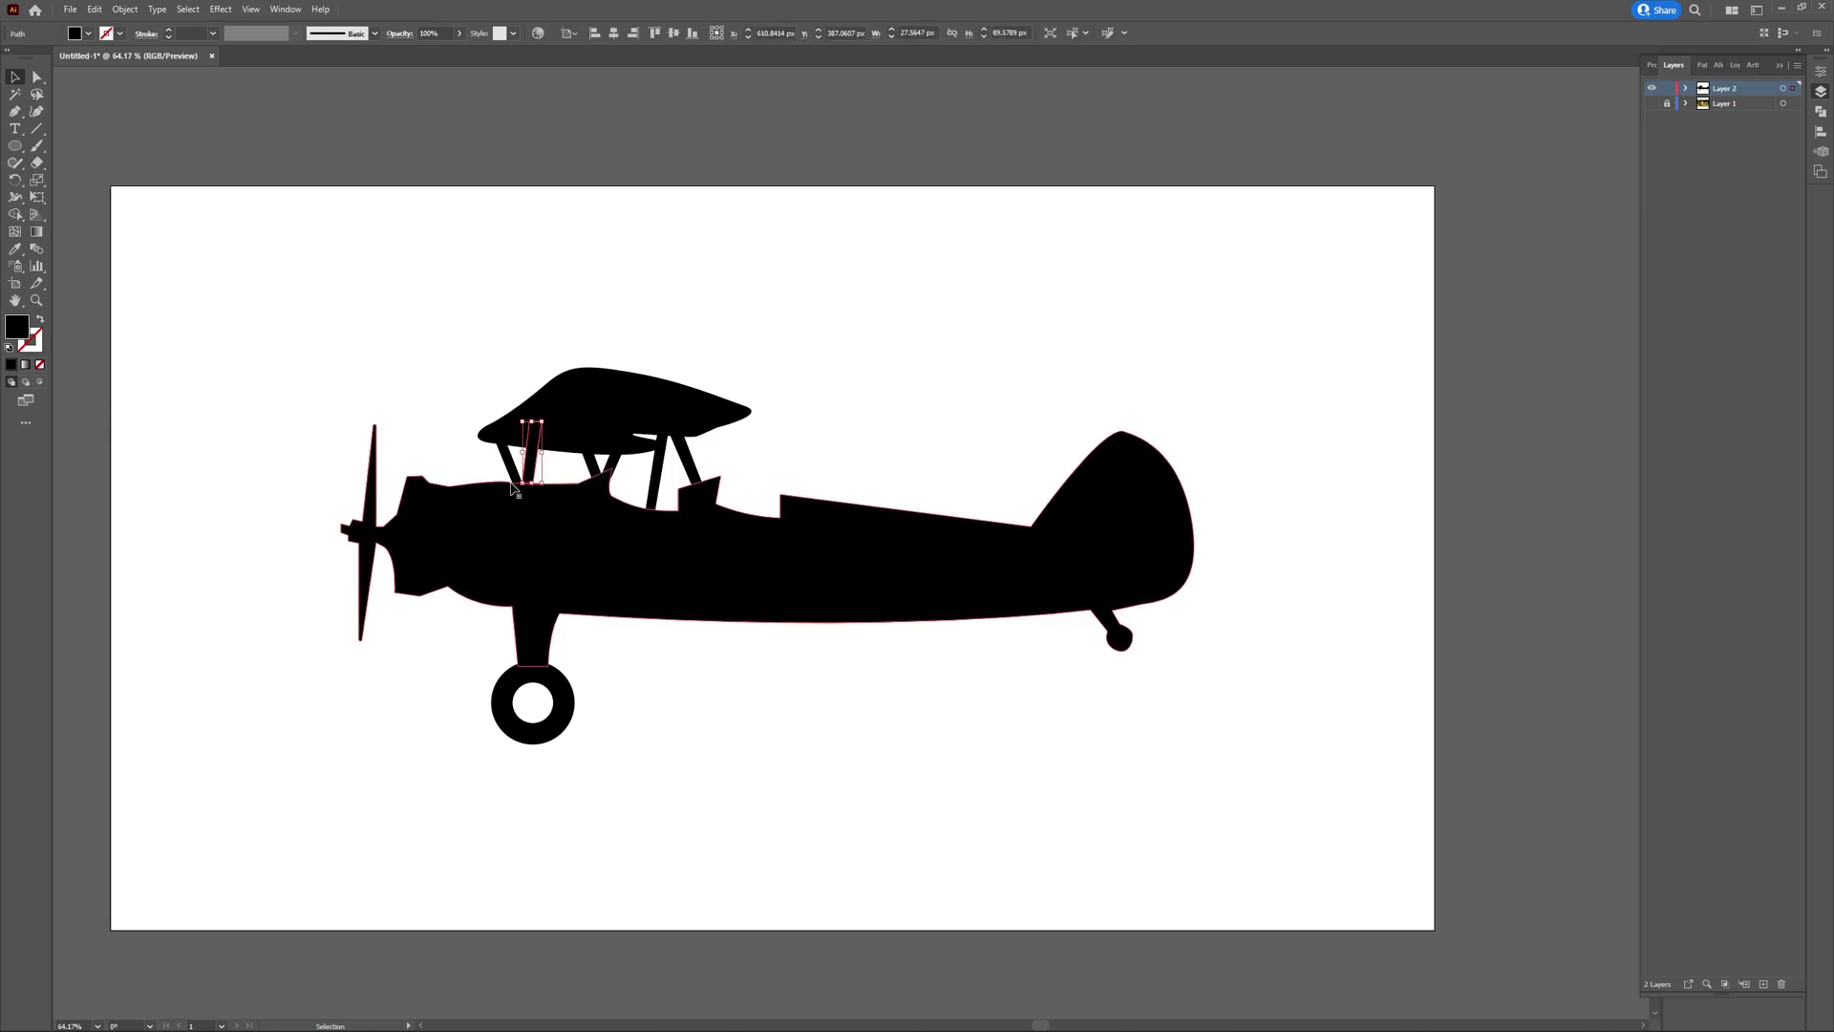
pyautogui.click(594, 466)
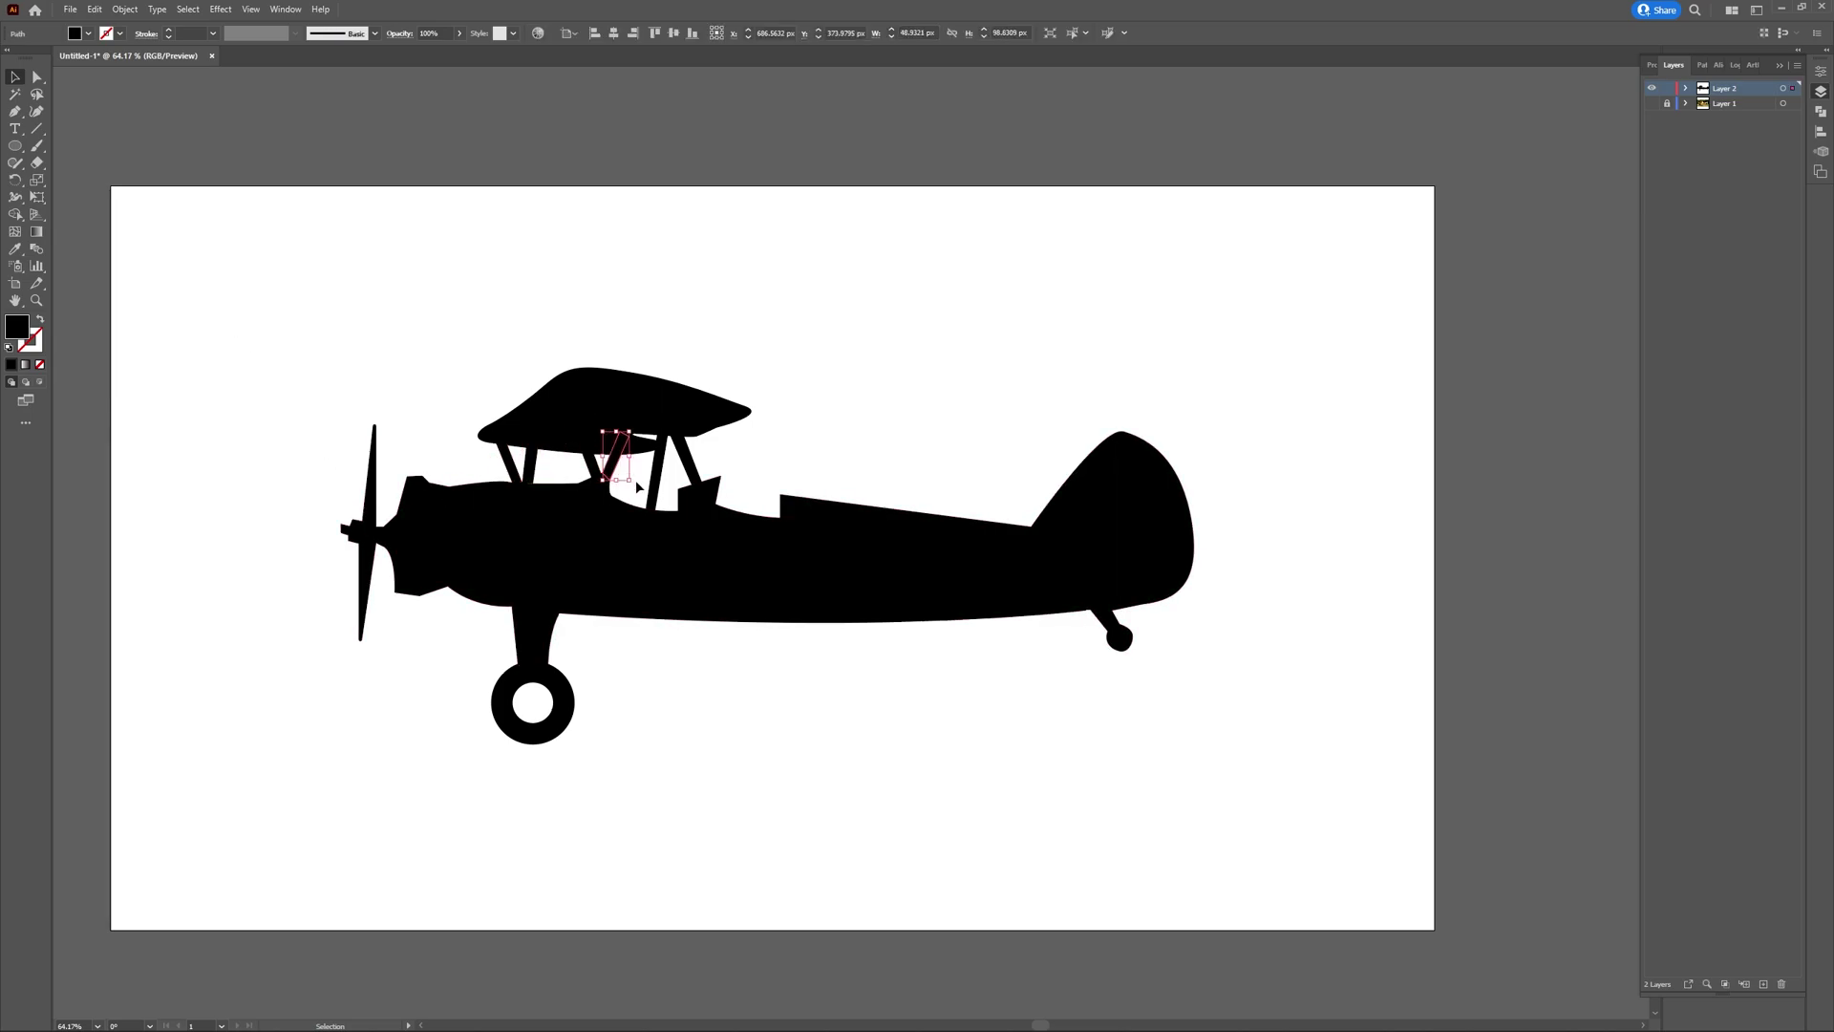
pyautogui.click(531, 300)
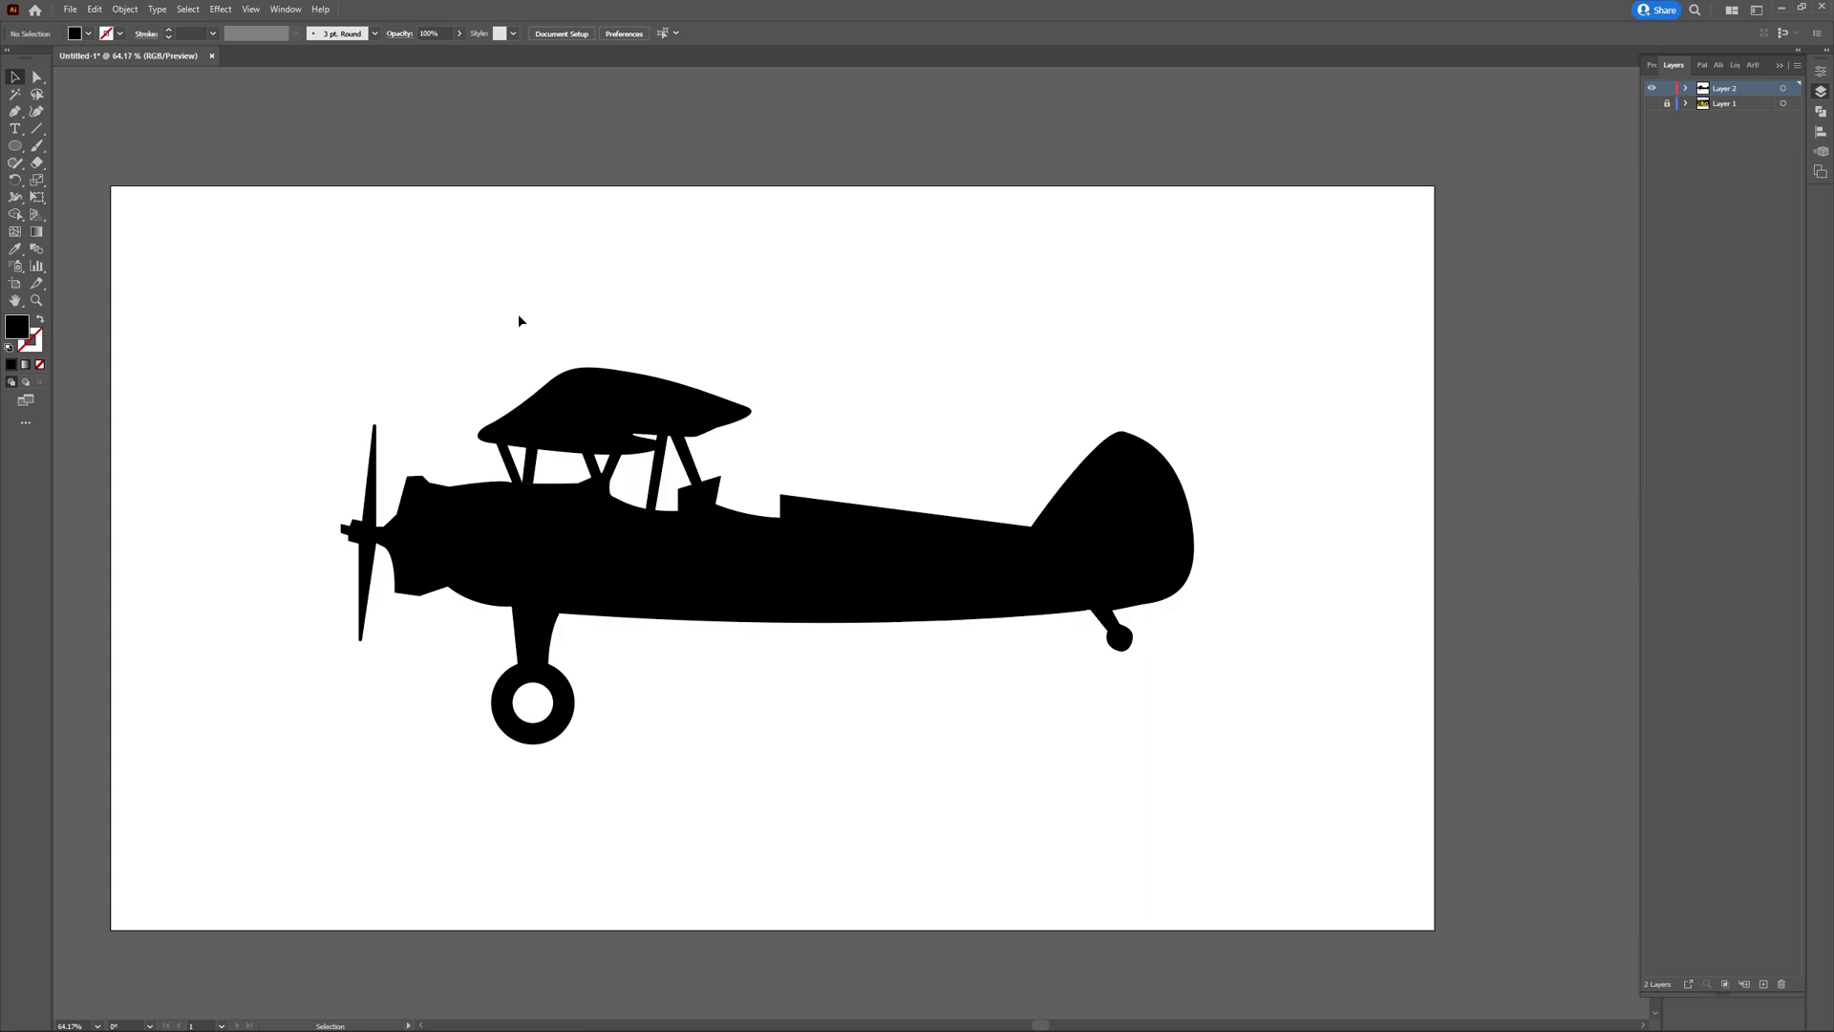
pyautogui.press('a')
pyautogui.scroll(3, 507, 479)
pyautogui.click(559, 459)
pyautogui.moveTo(559, 485); pyautogui.dragTo(558, 501)
pyautogui.scroll(-3, 501, 422)
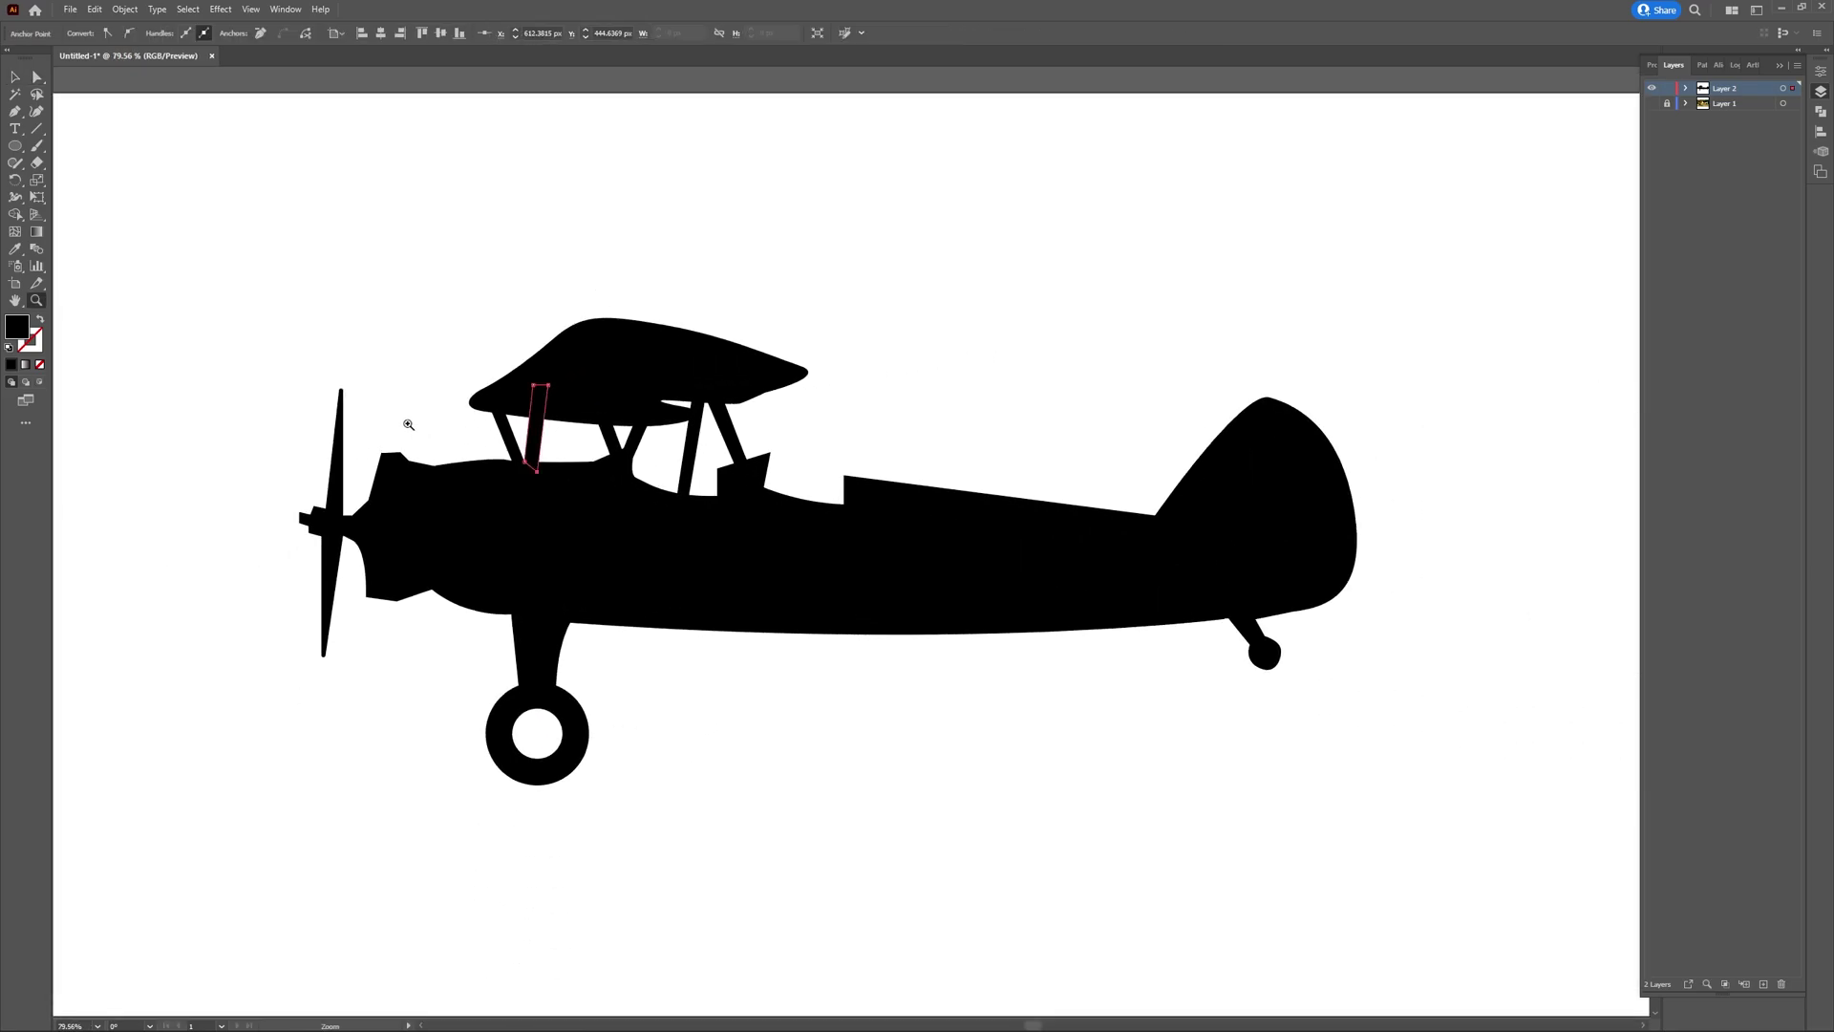
# Select the wing, struts and fuselage without the wheel and unite them into one shape with Pathfinder
pyautogui.press('v')
pyautogui.moveTo(489, 330); pyautogui.dragTo(793, 574)
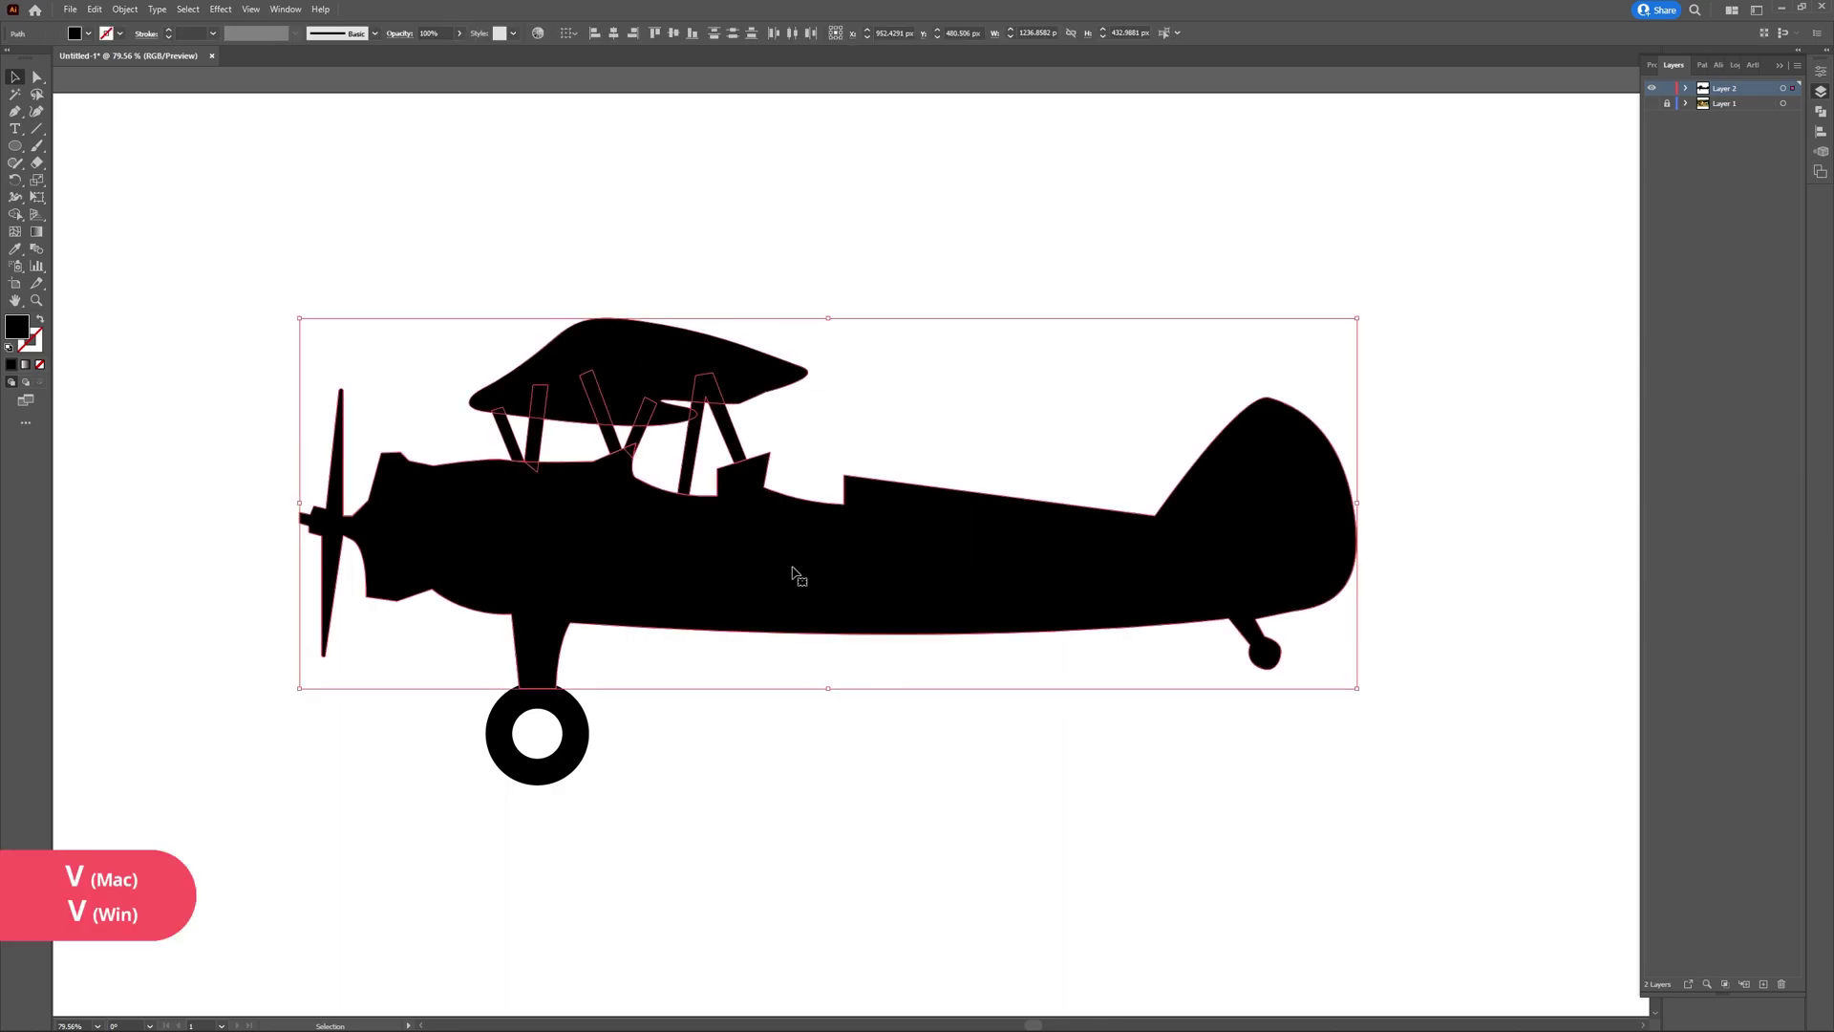
pyautogui.click(1703, 67)
pyautogui.click(1655, 105)
pyautogui.press('a')
pyautogui.click(907, 269)
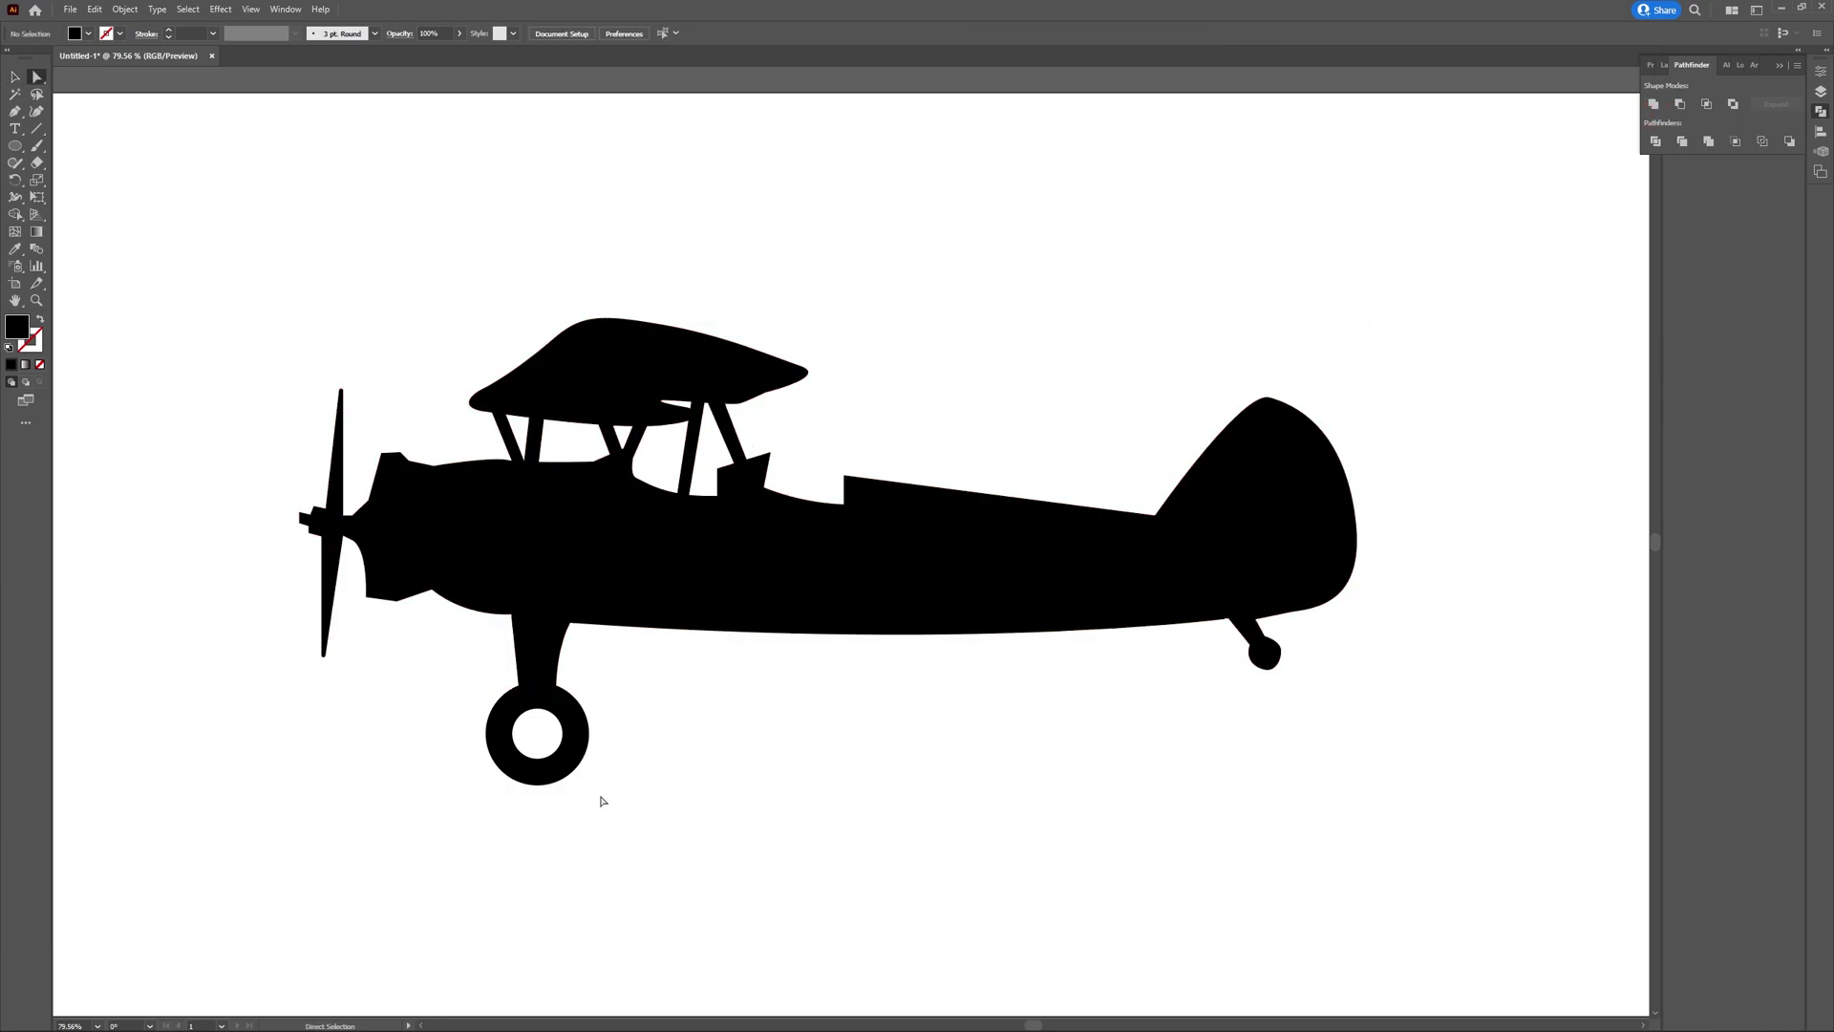
# Cut the white inner circle out of the front wheel using Minus Front
pyautogui.press('v')
pyautogui.moveTo(522, 751); pyautogui.dragTo(521, 749)
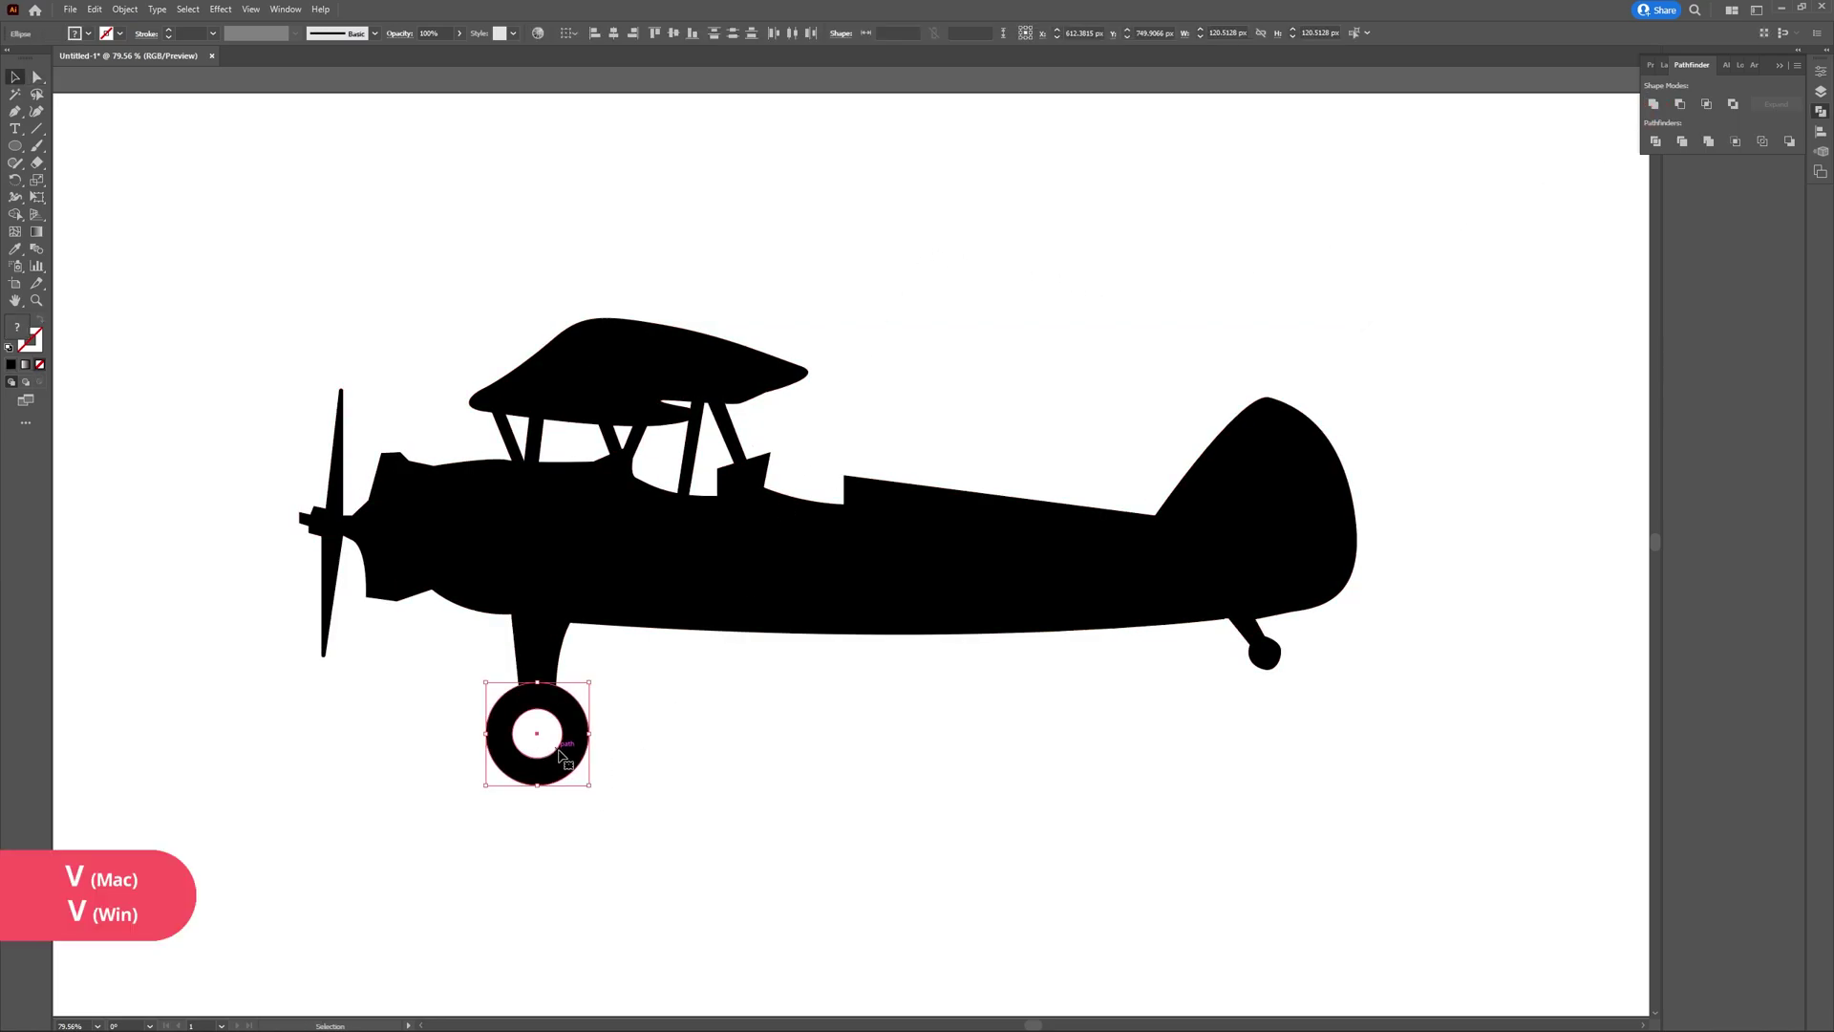
pyautogui.click(1679, 107)
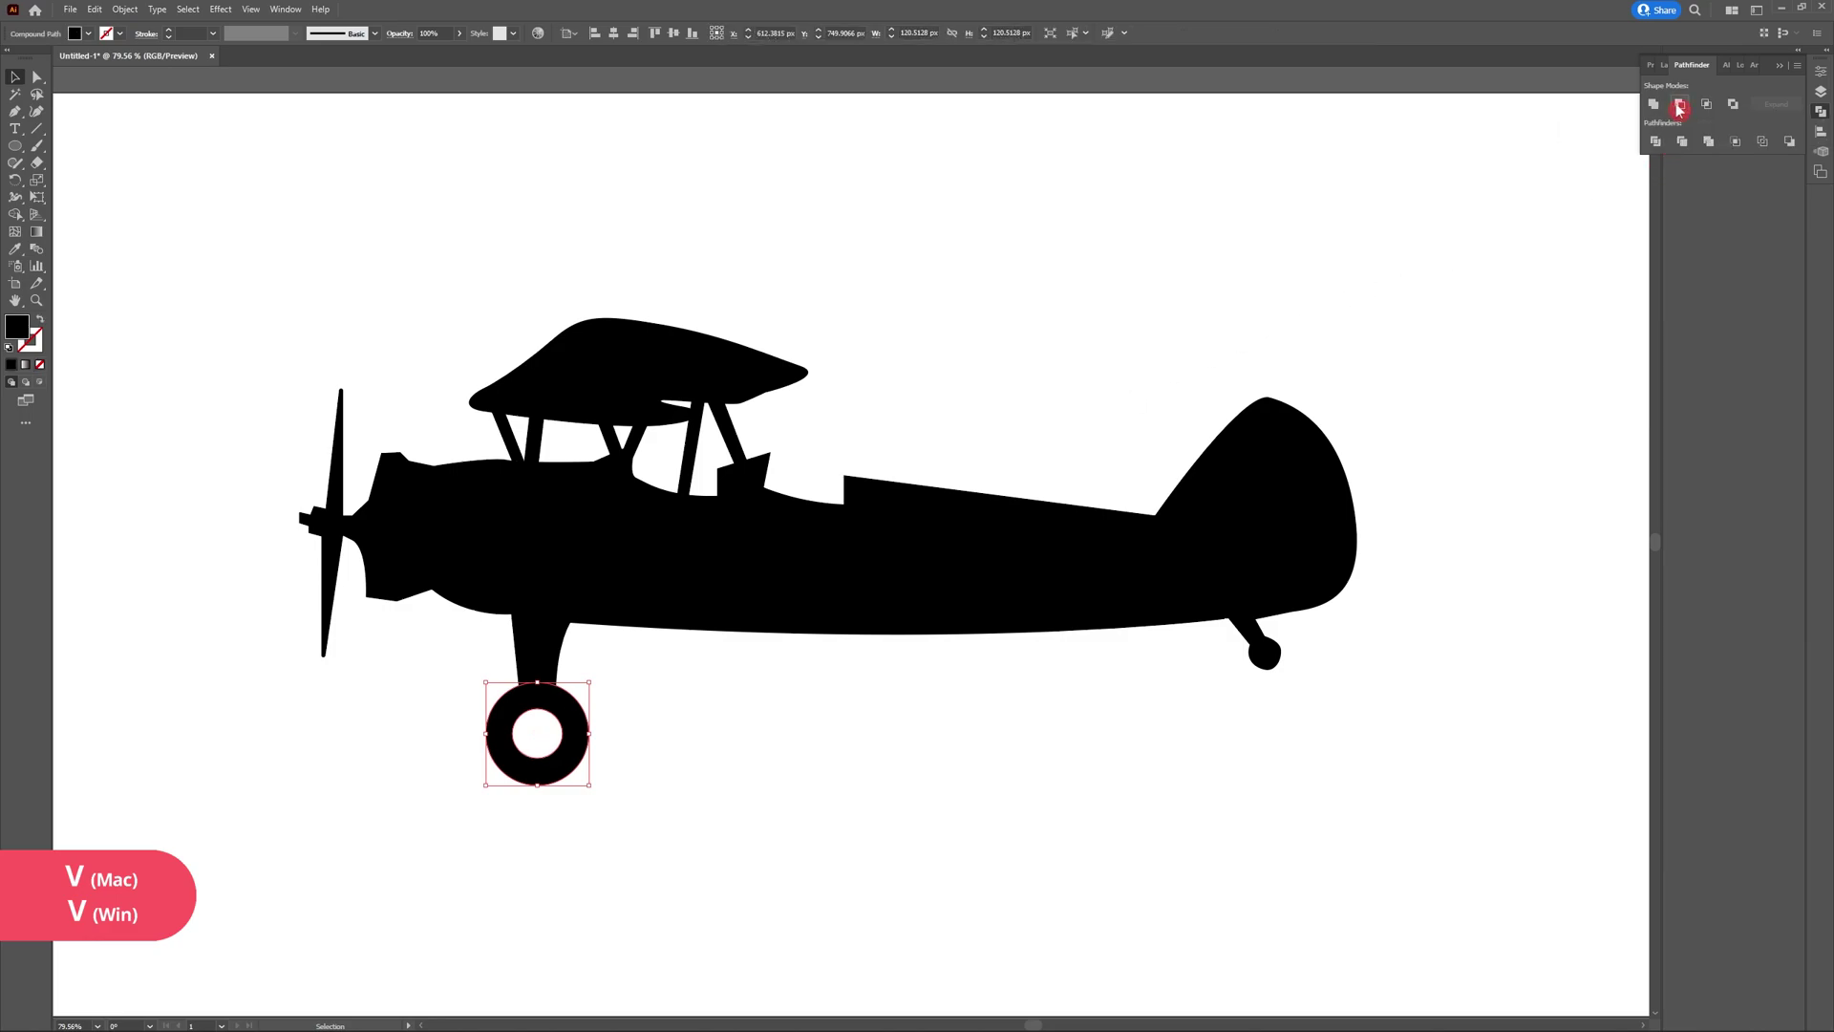
pyautogui.click(795, 666)
# Unite the wheel and the airplane body into a single silhouette
pyautogui.hotkey('ctrl', 'a')
pyautogui.click(1654, 104)
pyautogui.press('a')
pyautogui.hotkey('ctrl', '0')
# Fill the airplane silhouette with the turquoise colour #16c1d3
pyautogui.click(34, 336)
pyautogui.doubleClick(19, 328)
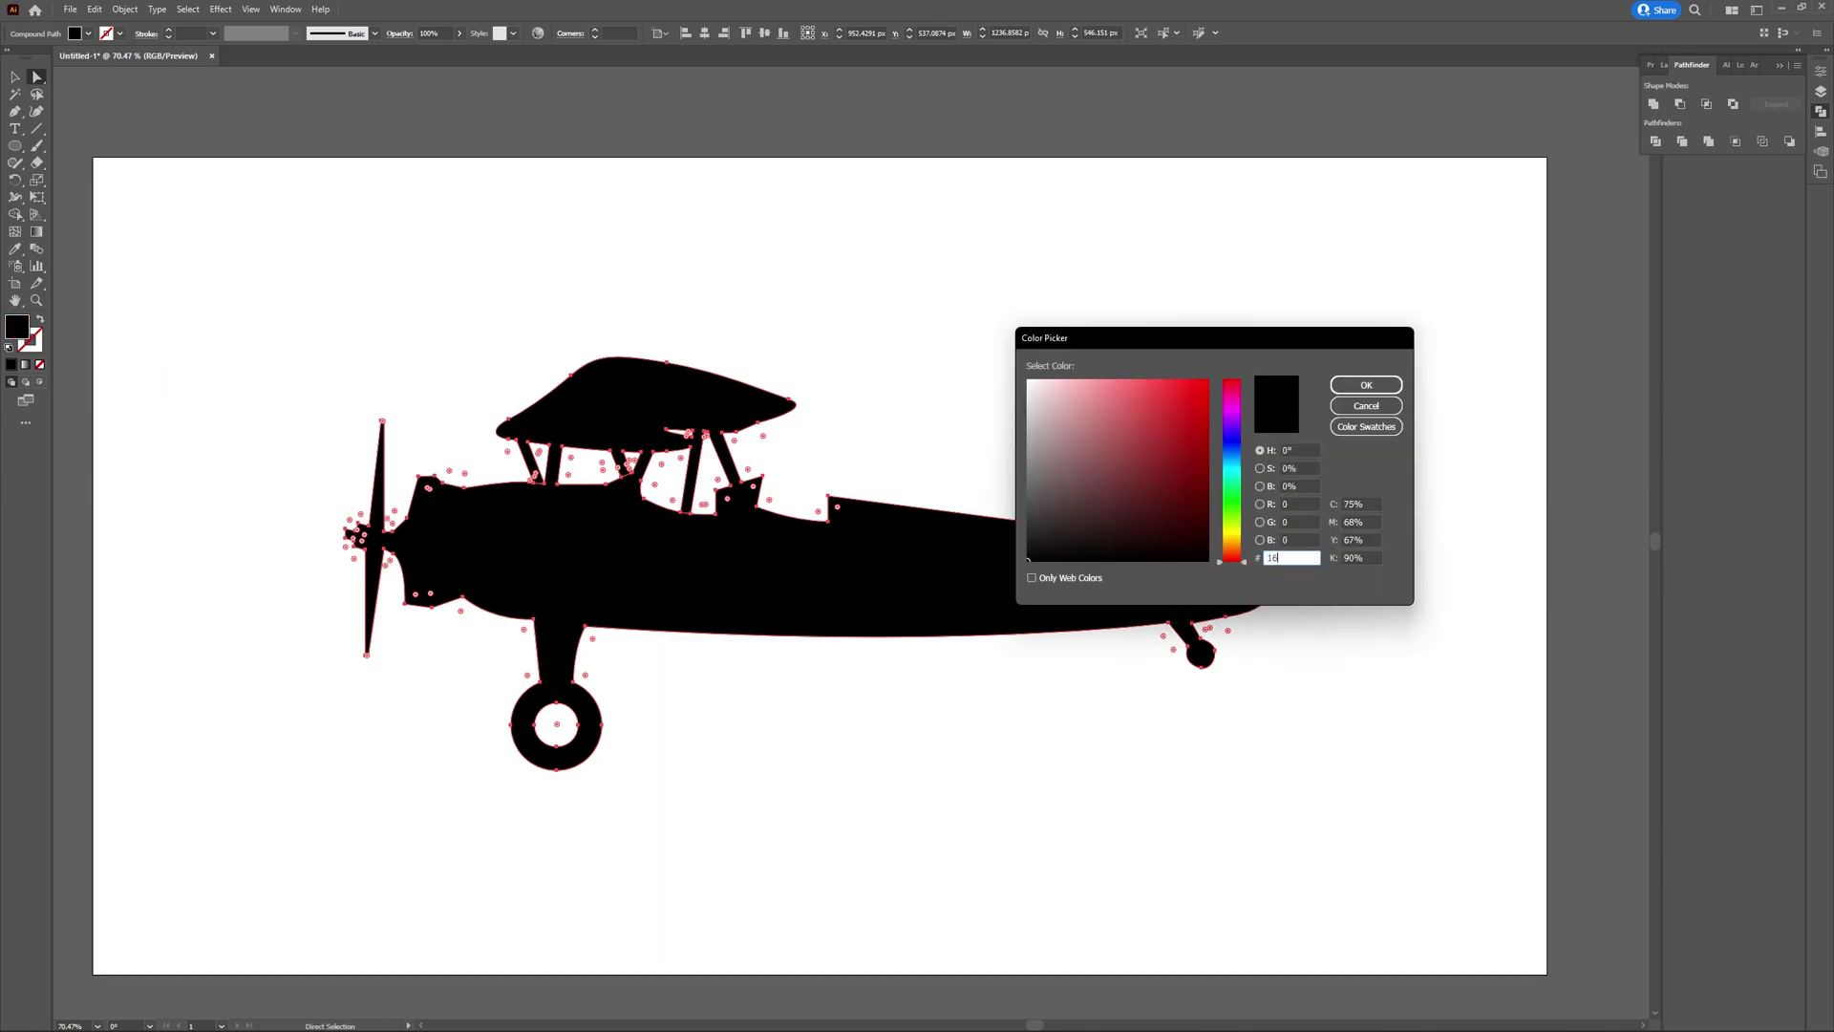
pyautogui.write('16c1d3')
pyautogui.press('Return')
pyautogui.click(790, 372)
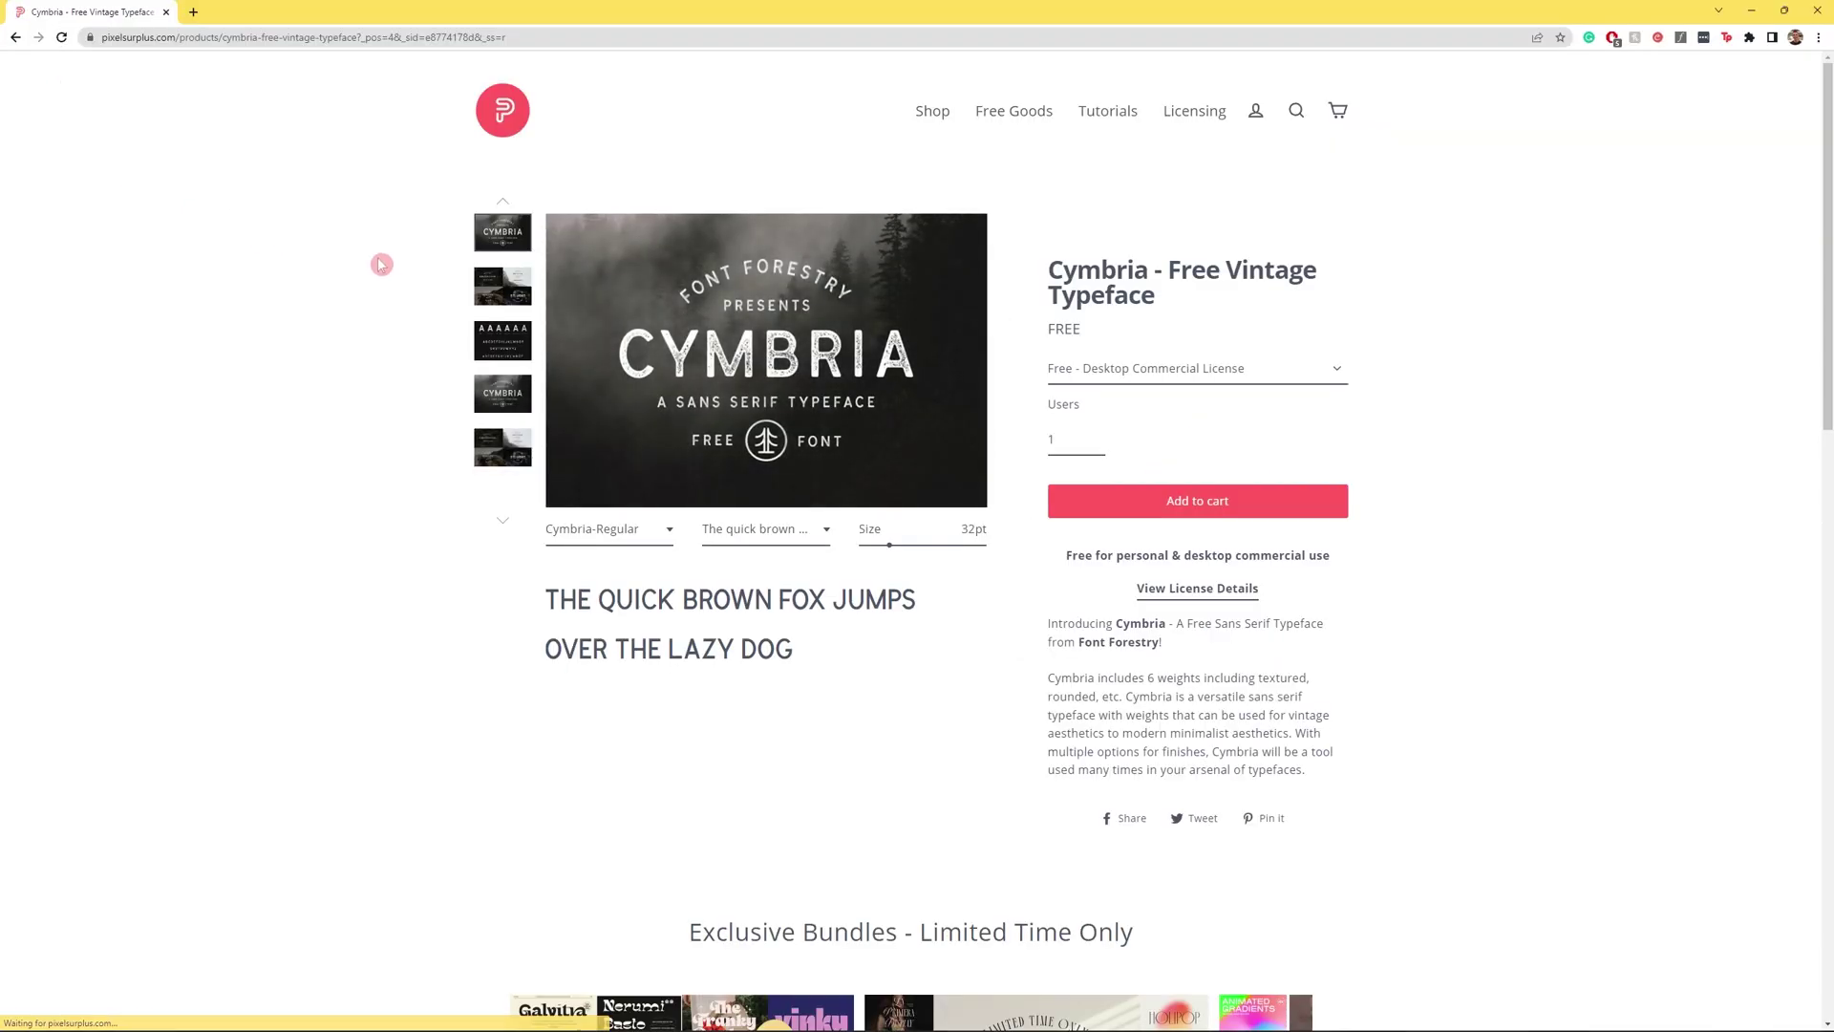
# Switch to the browser and look through the preview images of the Cymbria typeface
pyautogui.click(496, 291)
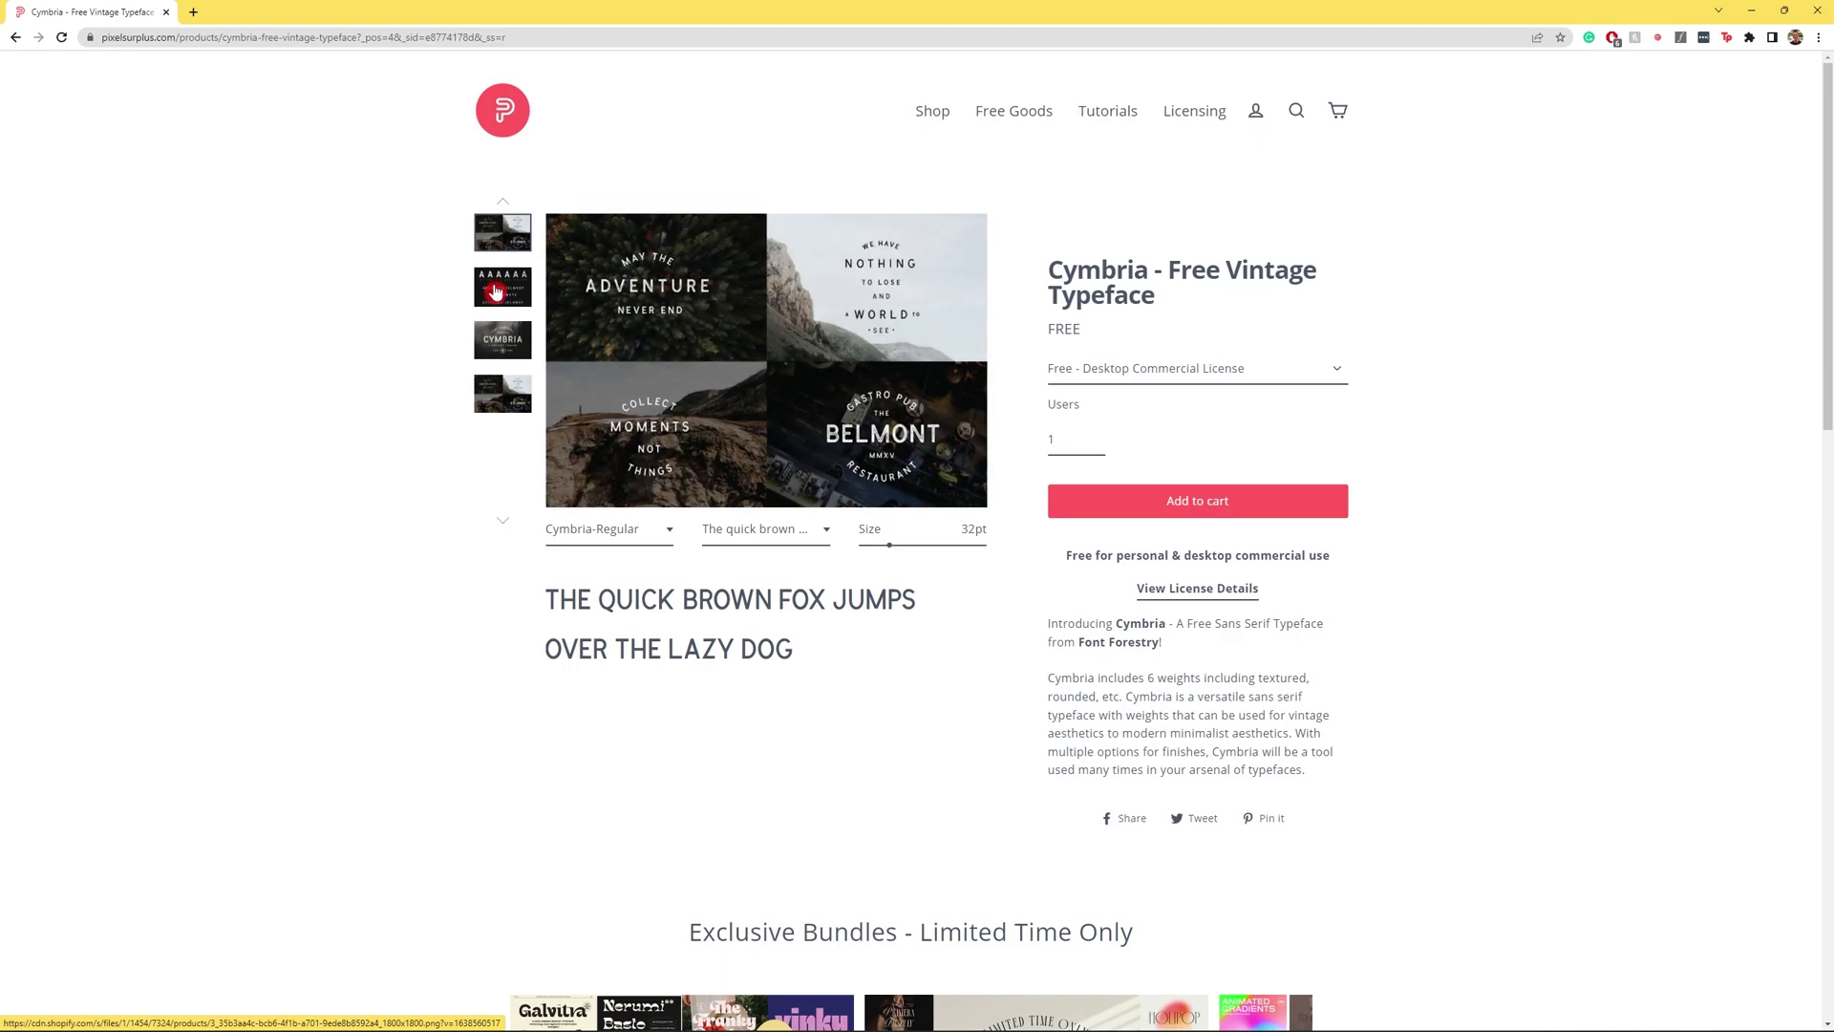
pyautogui.click(496, 291)
pyautogui.click(496, 292)
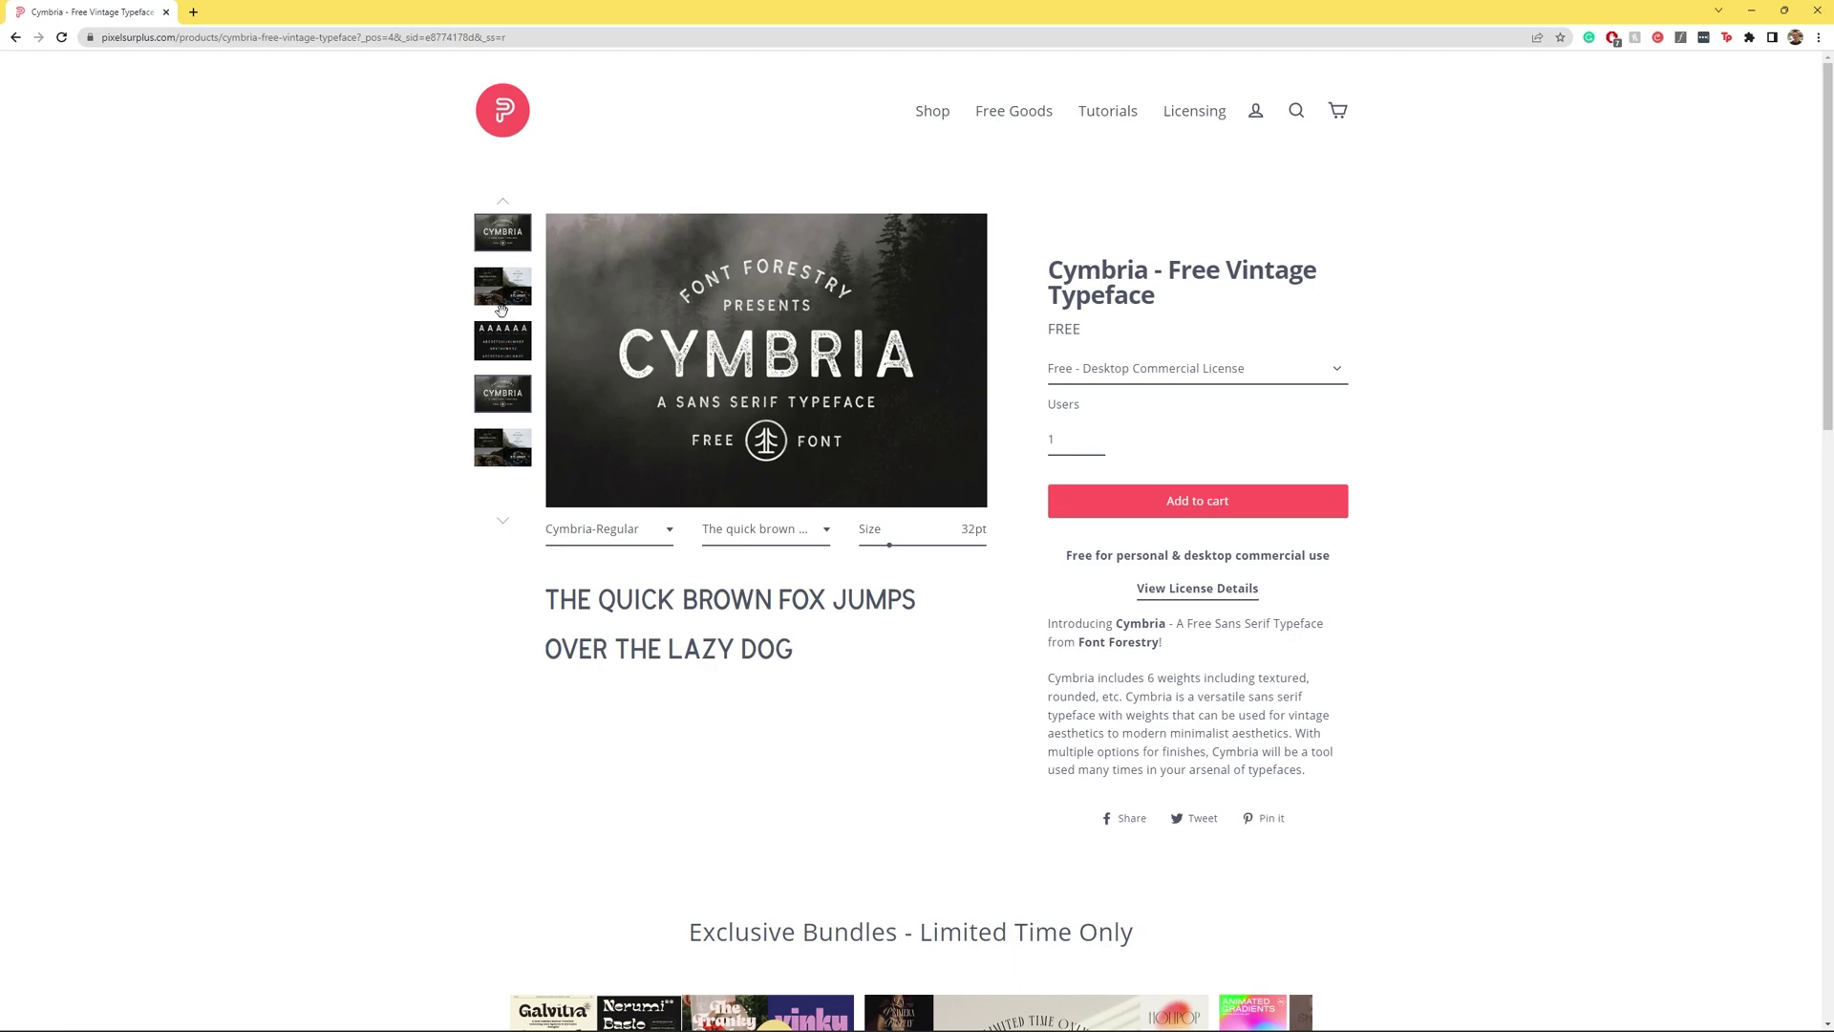
pyautogui.click(577, 337)
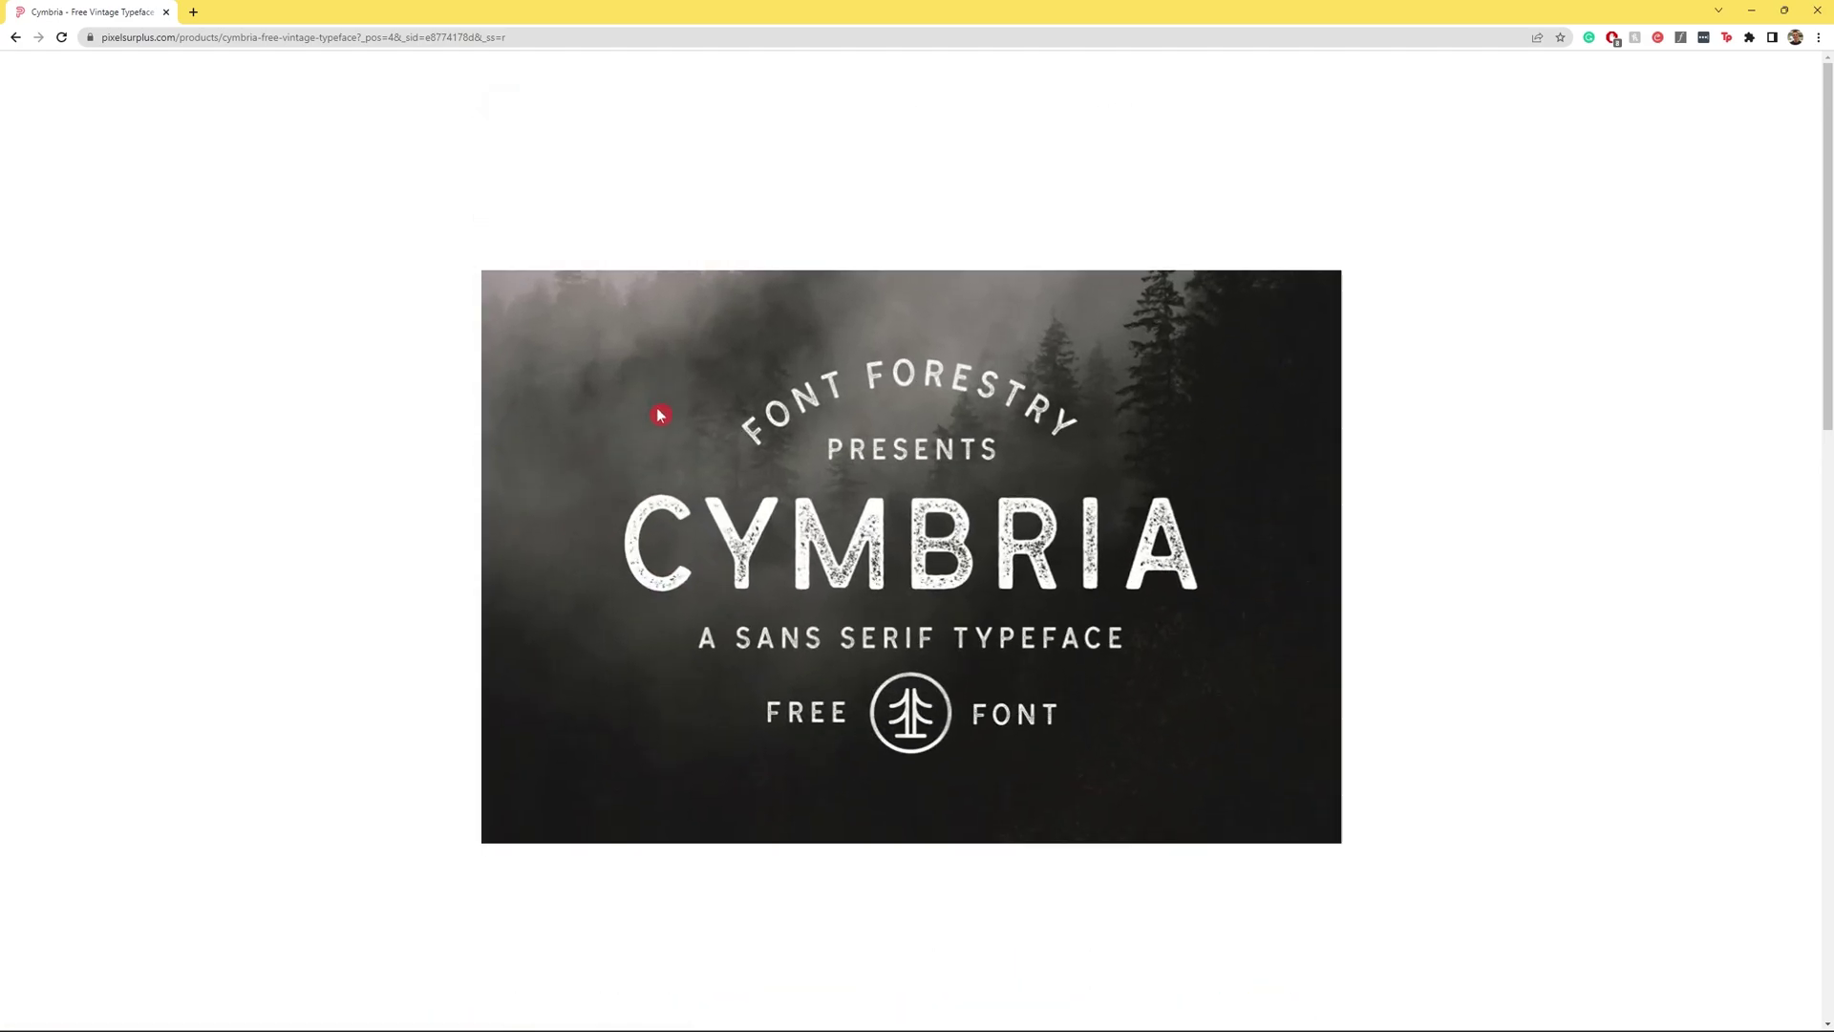
pyautogui.click(969, 972)
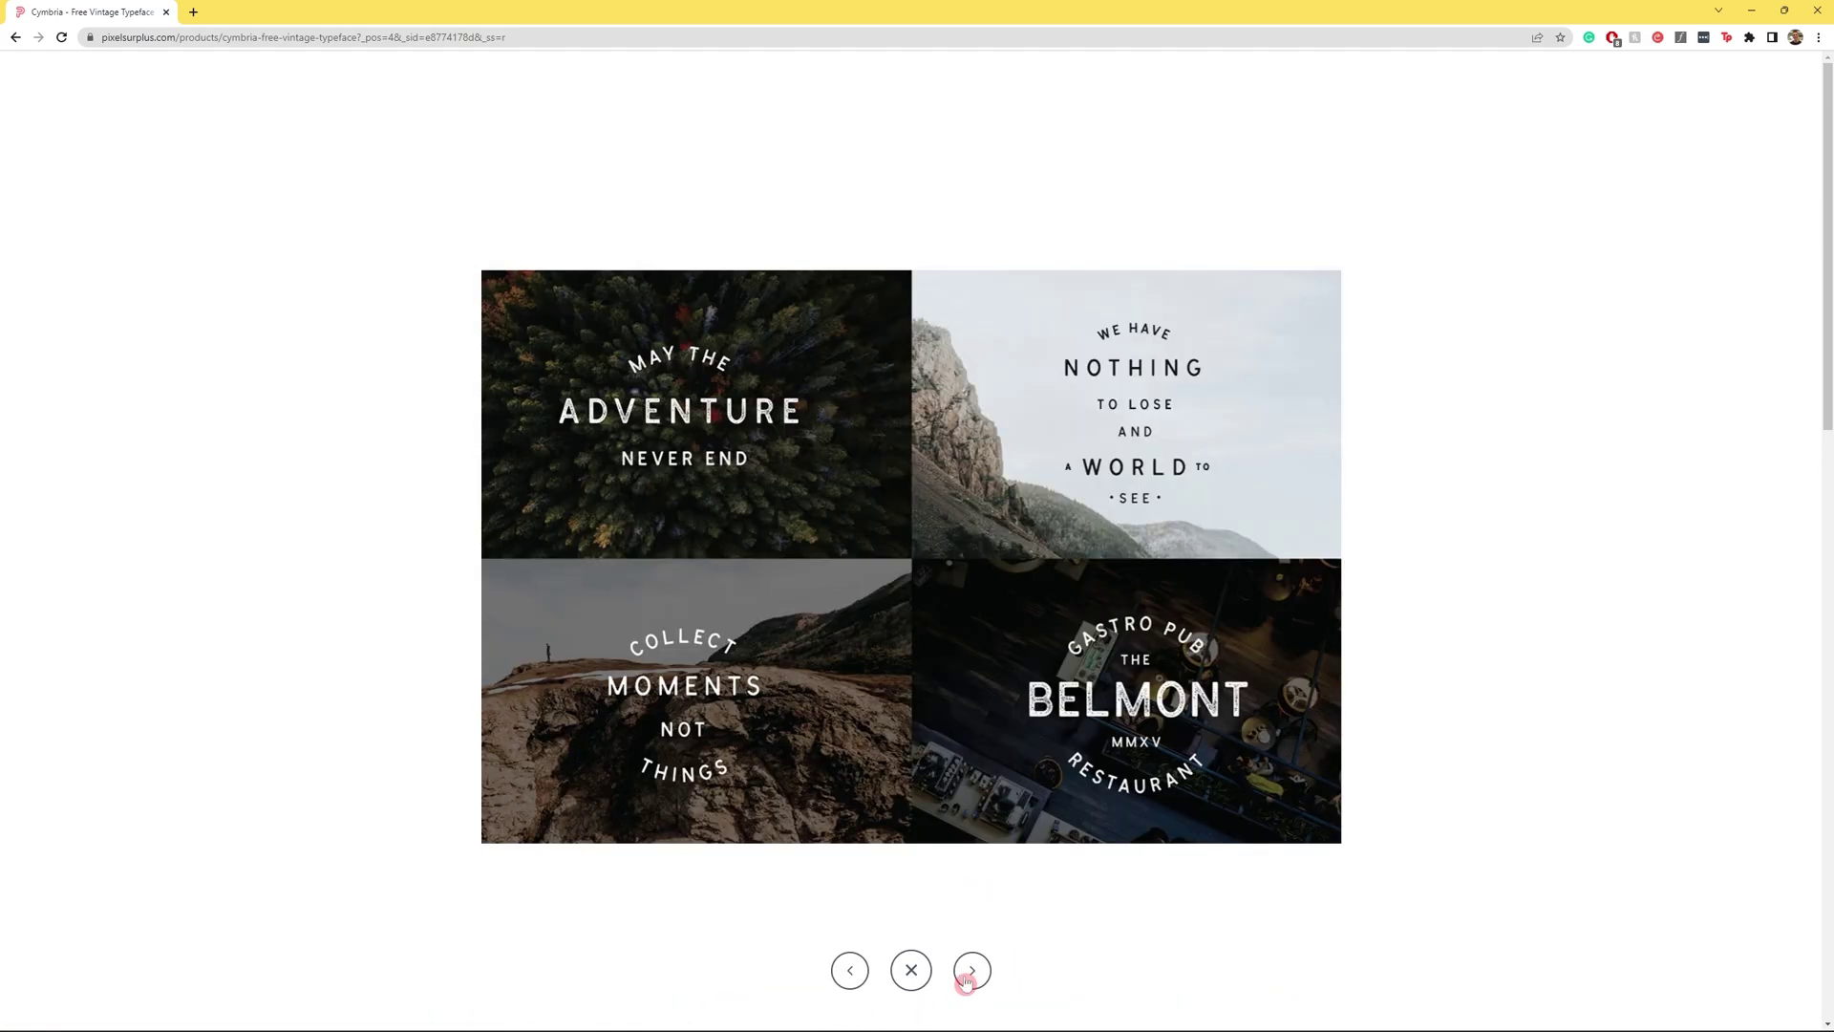
pyautogui.click(969, 973)
pyautogui.click(970, 971)
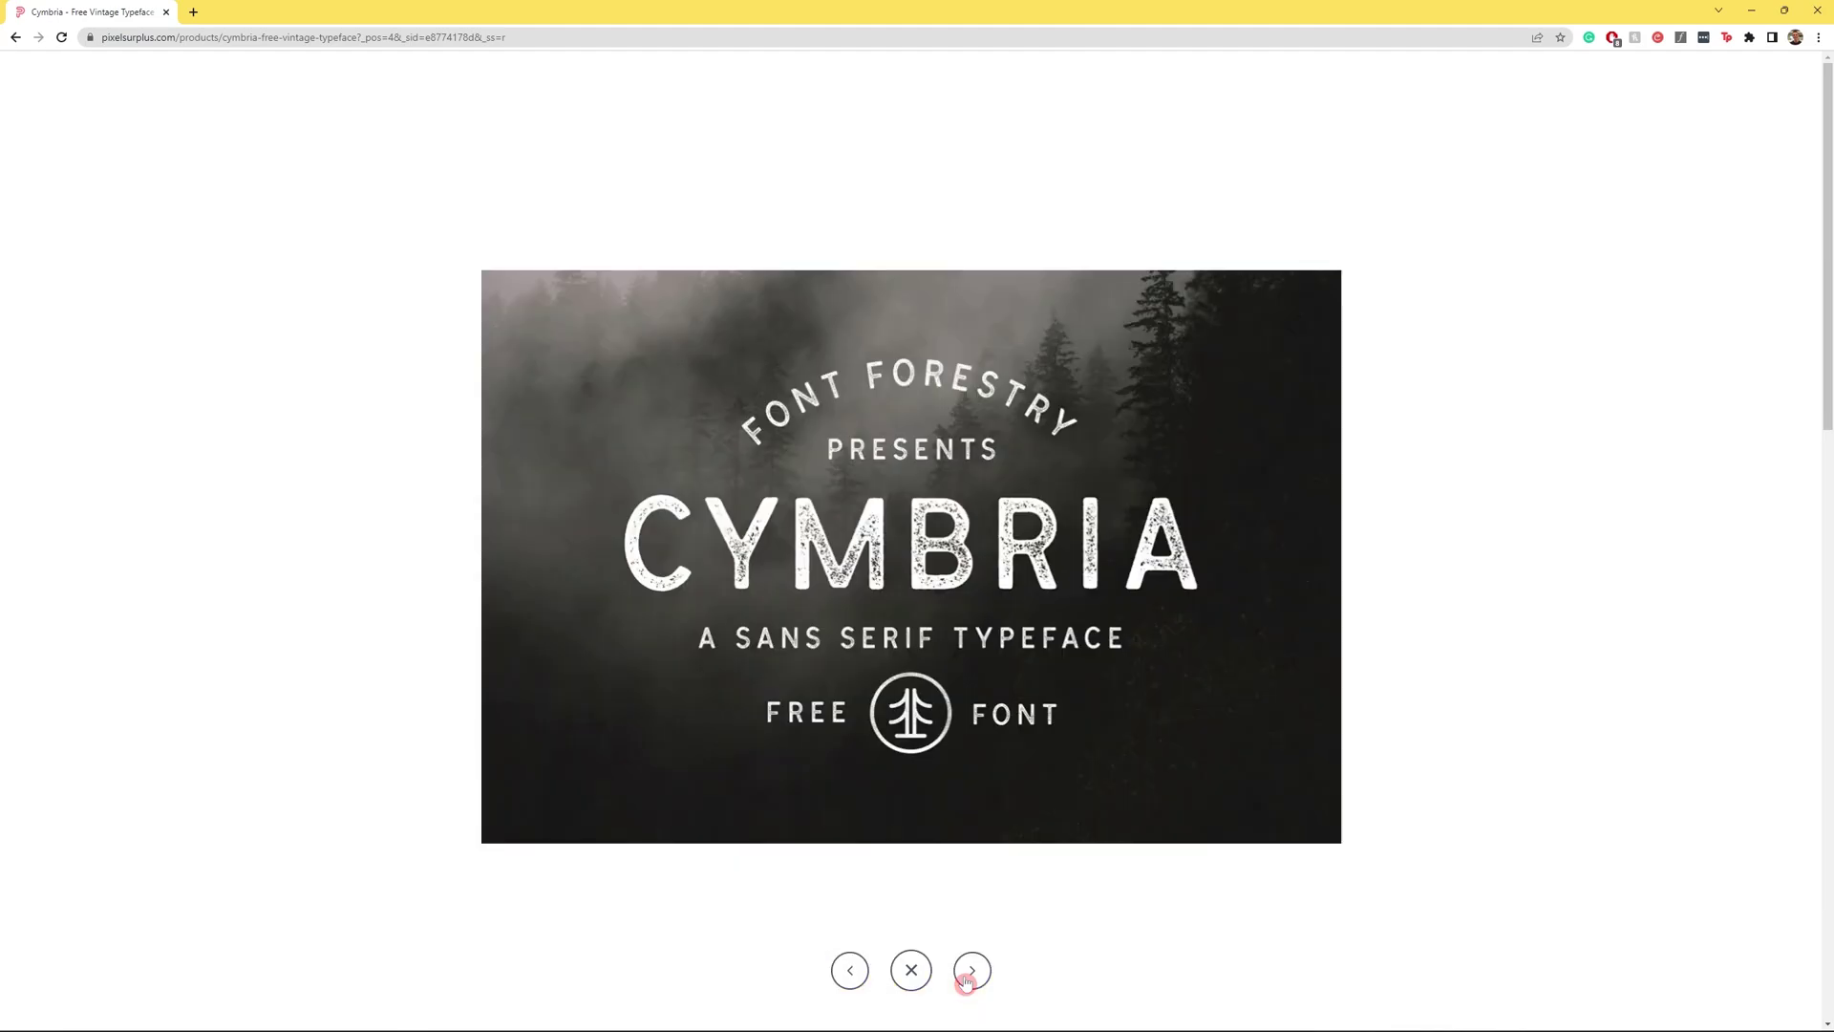
pyautogui.click(911, 970)
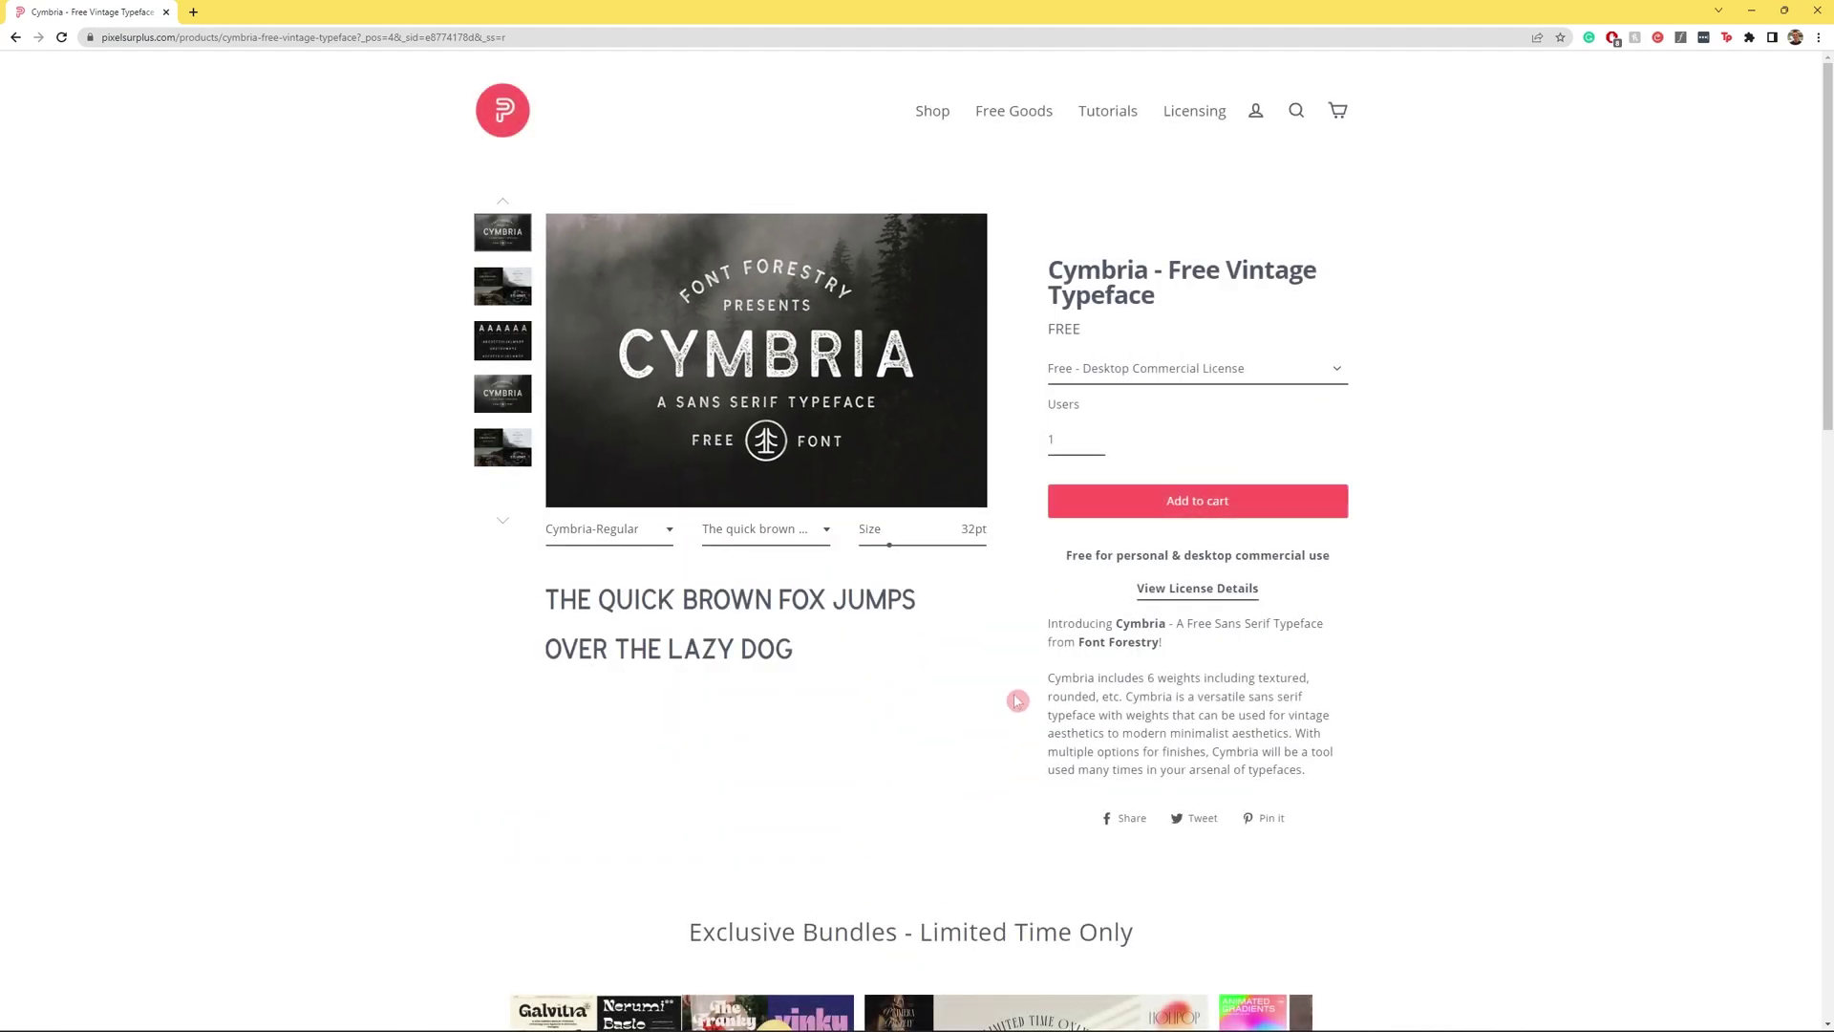
# Choose the Free - Desktop Commercial License for the Cymbria typeface and add it to the cart
pyautogui.click(1287, 373)
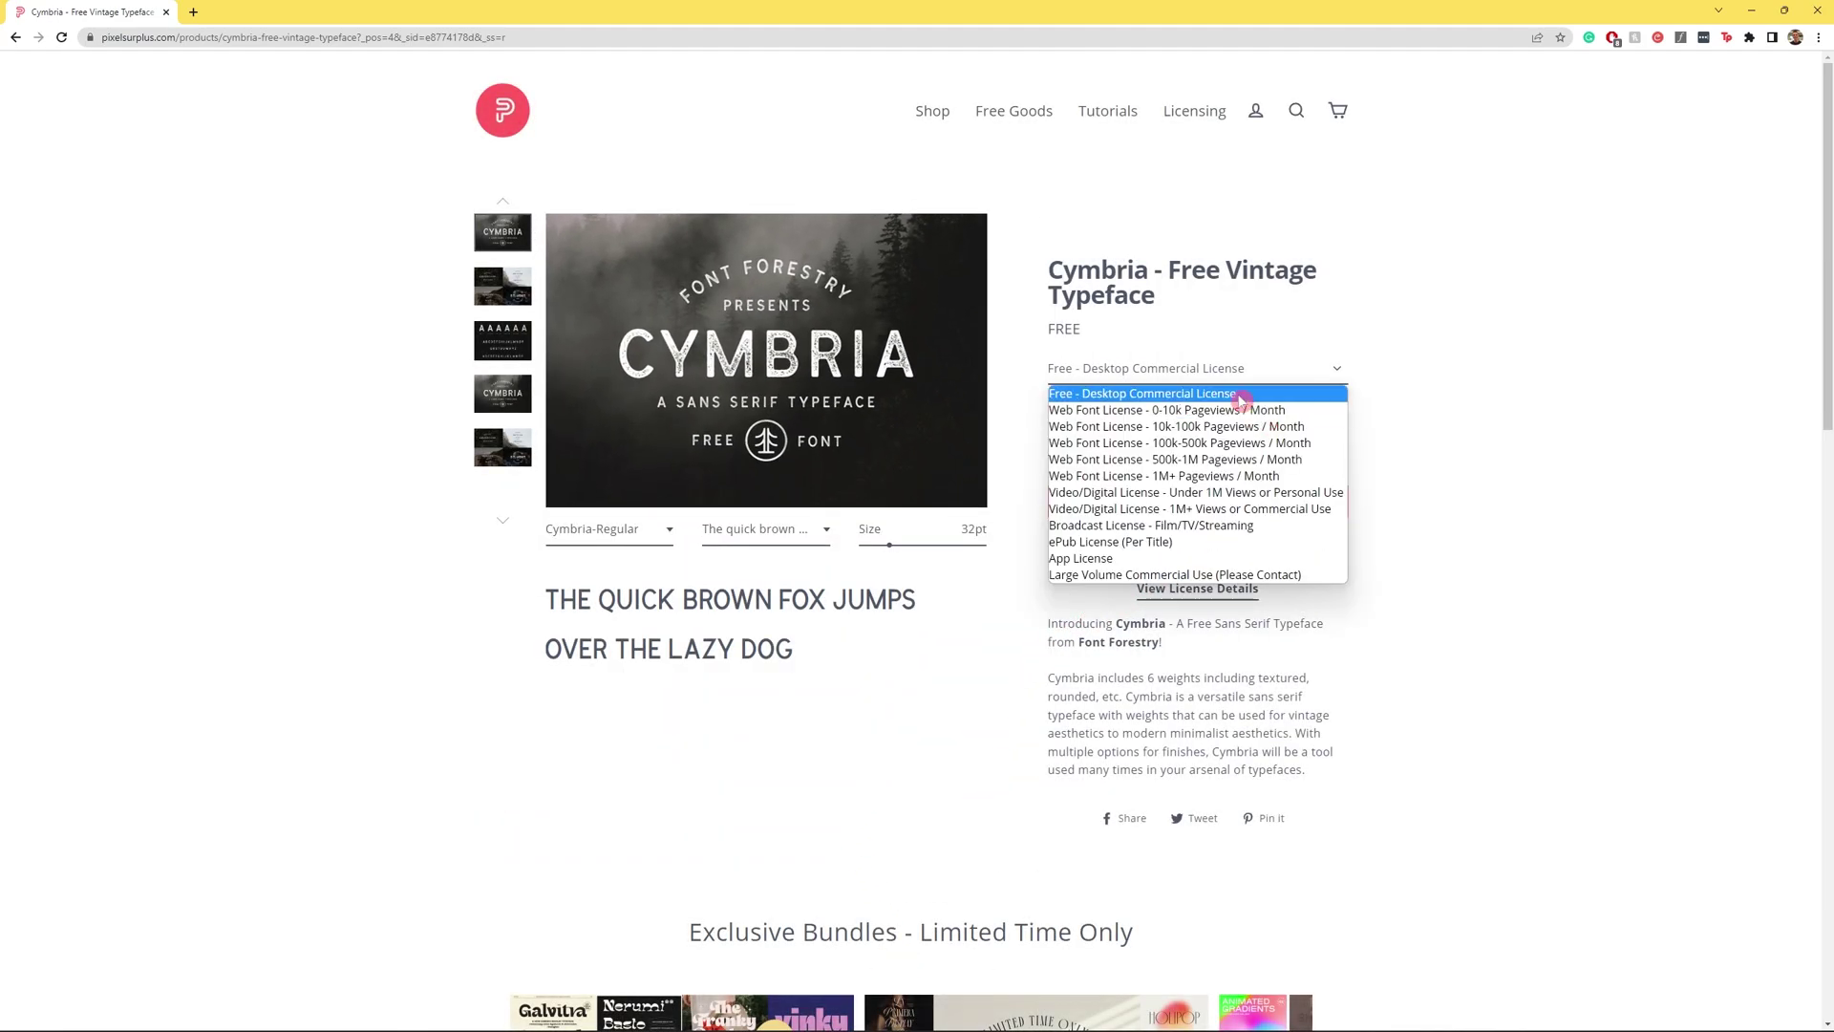
pyautogui.click(1241, 395)
pyautogui.click(938, 630)
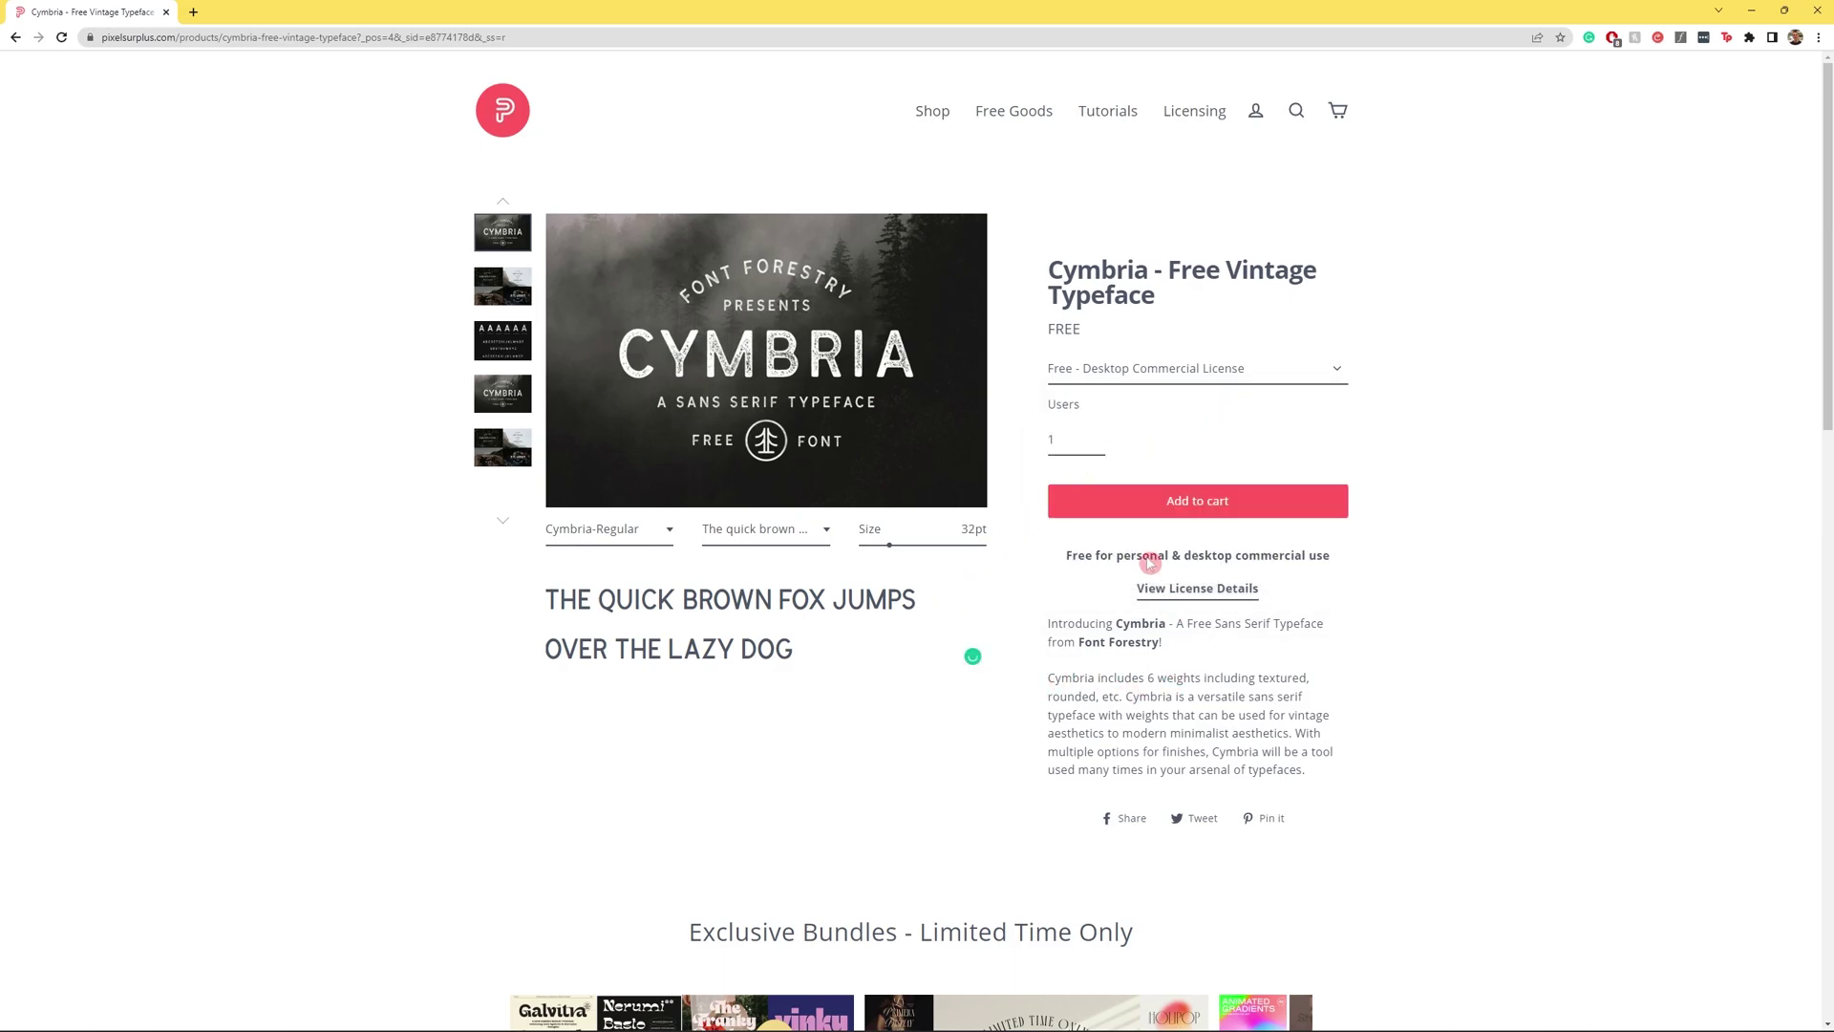
pyautogui.click(884, 530)
pyautogui.click(513, 143)
pyautogui.click(1118, 507)
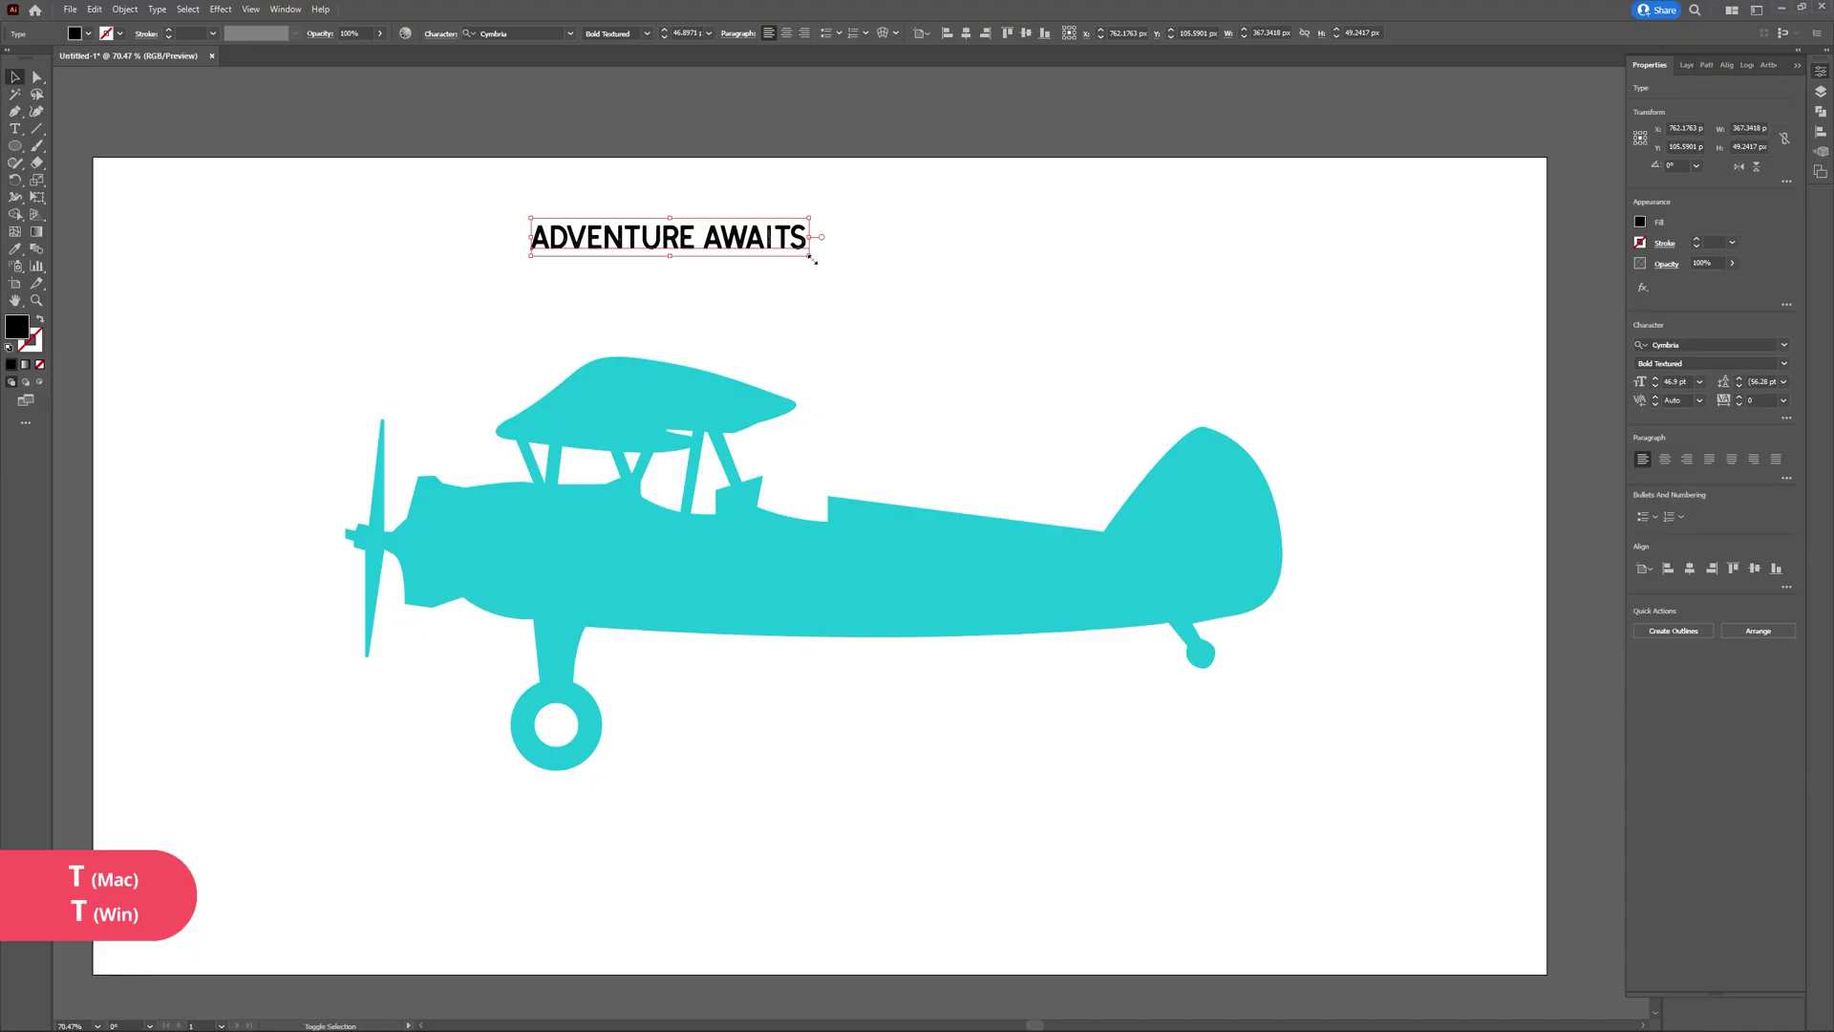
# In Illustrator, enlarge the ADVENTURE AWAITS text to about 120 pt in Bold Textured style and set its tracking to 25
pyautogui.moveTo(811, 257); pyautogui.dragTo(1242, 361)
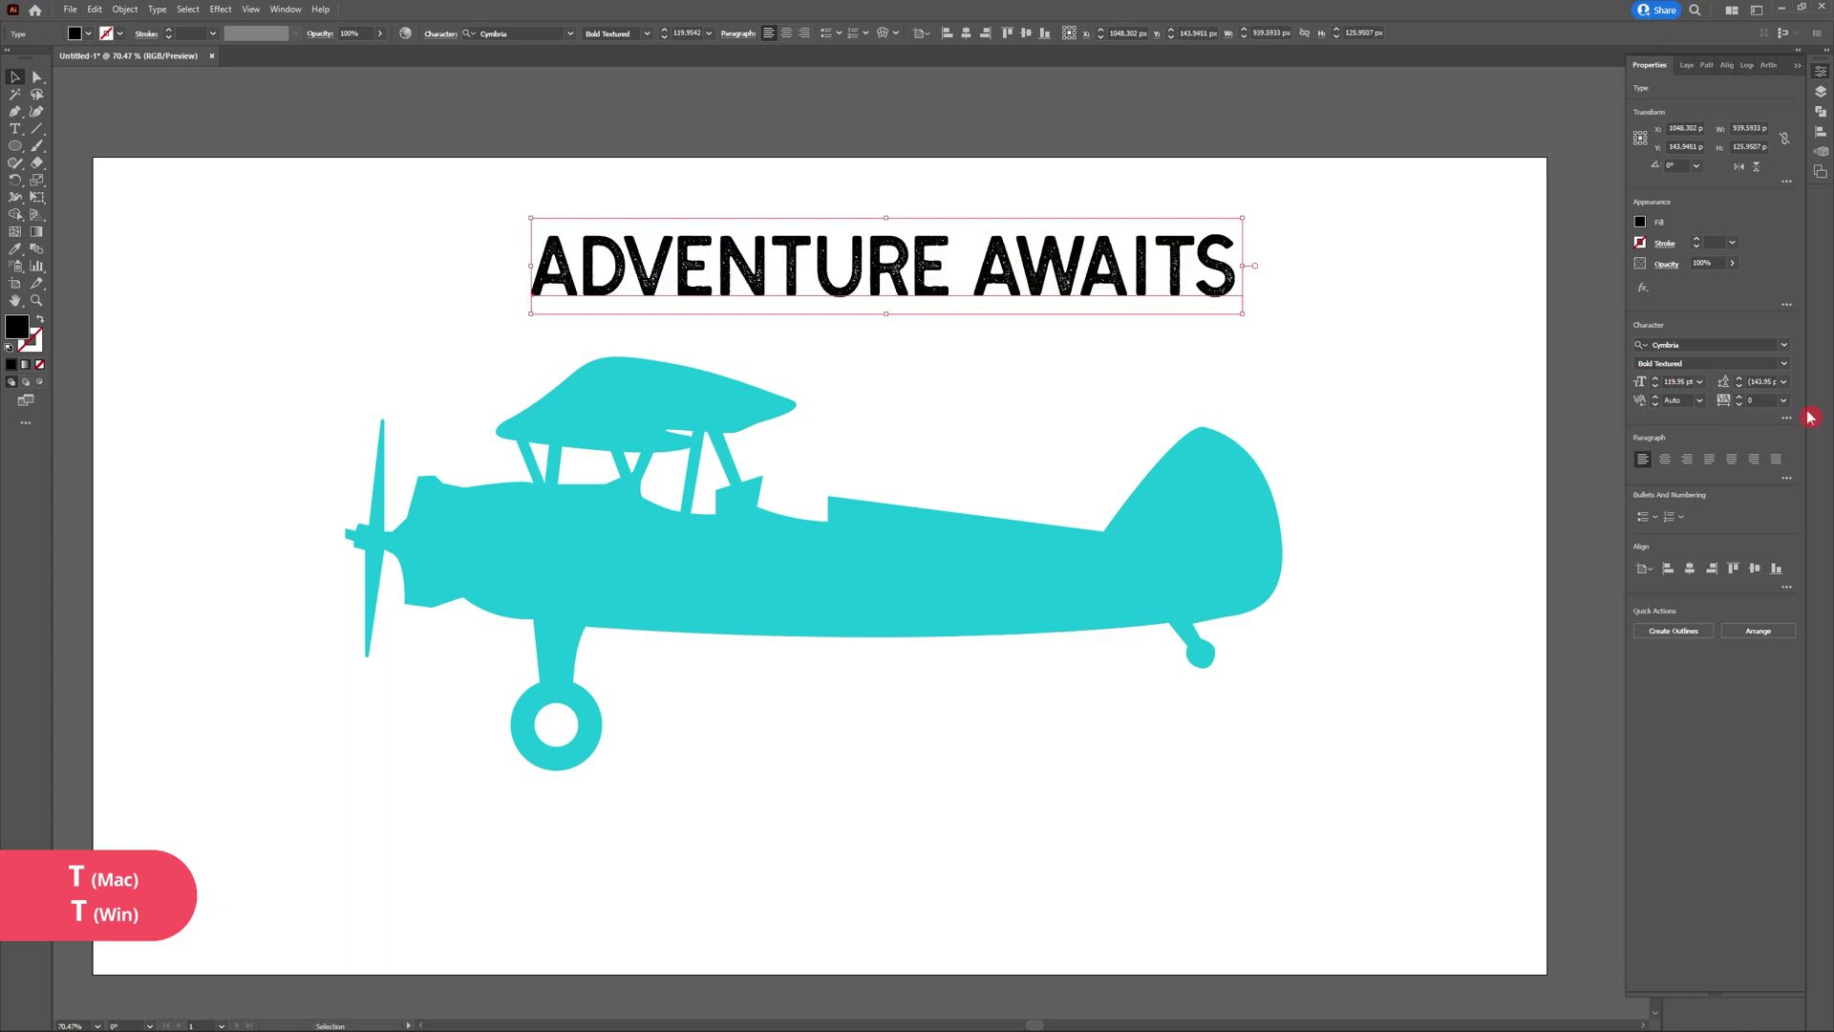
pyautogui.click(1783, 364)
pyautogui.click(1716, 411)
pyautogui.click(1785, 401)
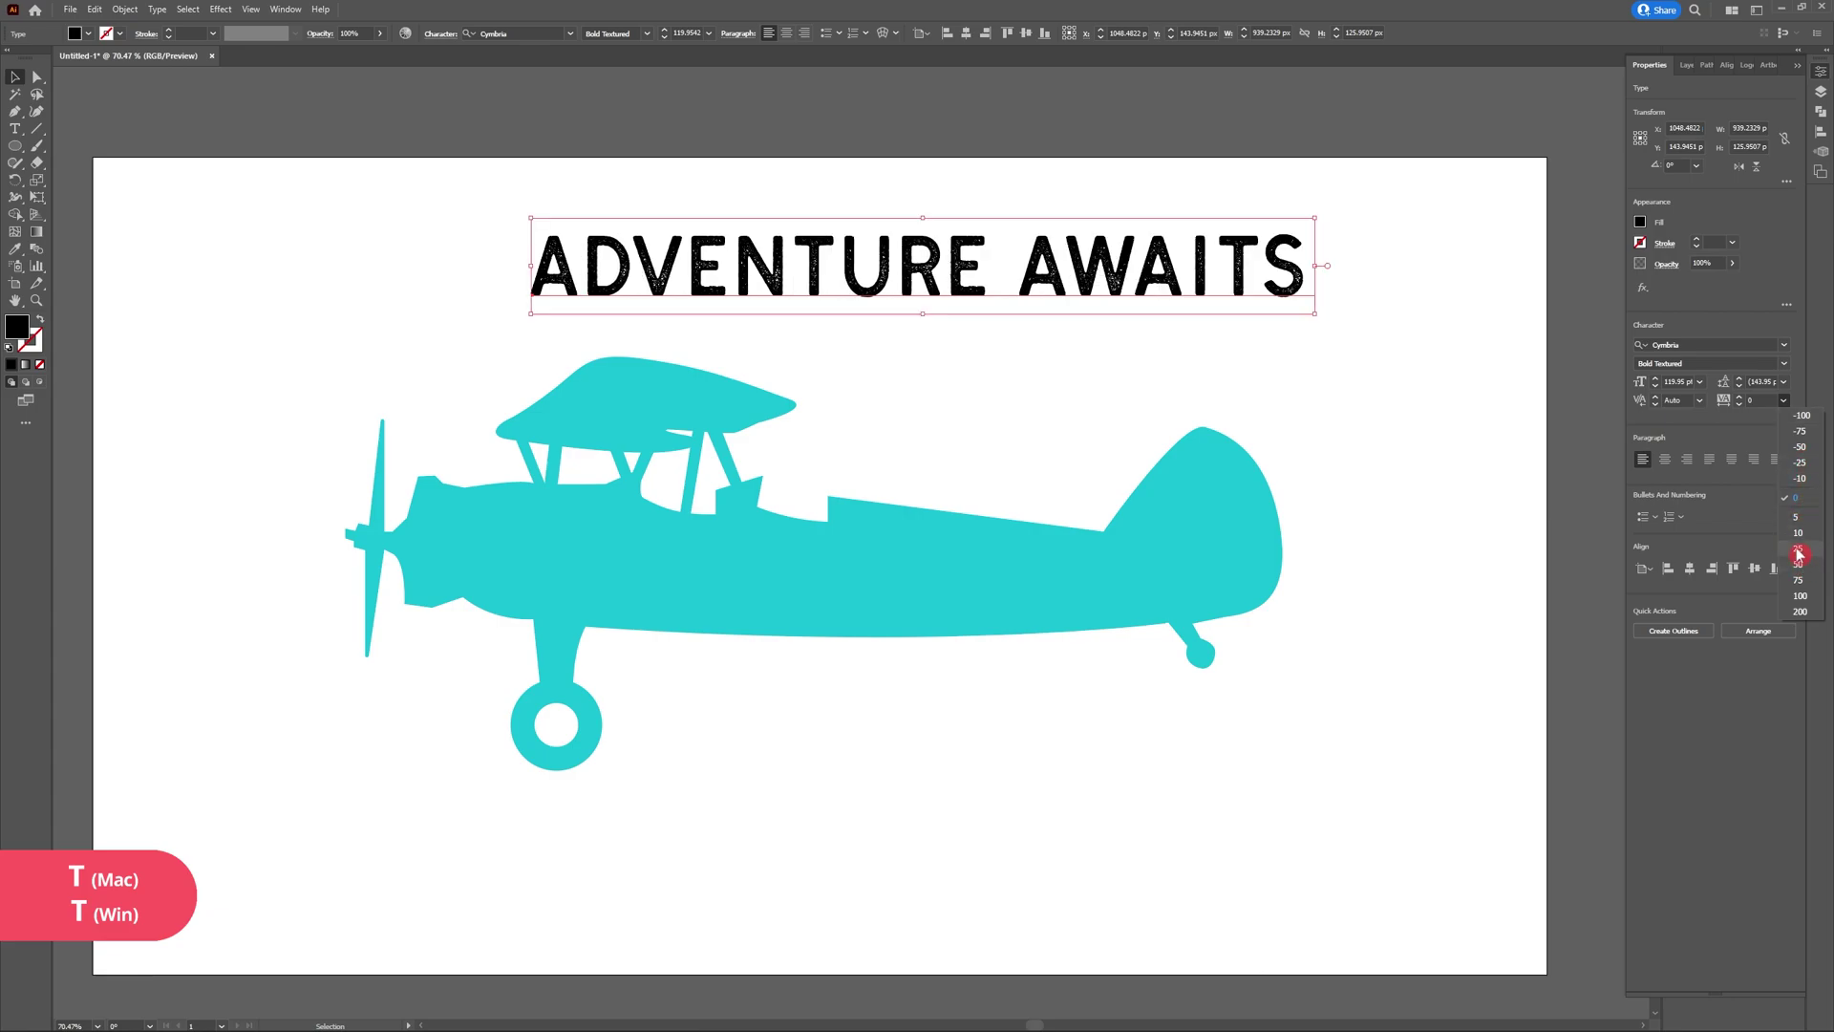
pyautogui.press('Escape')
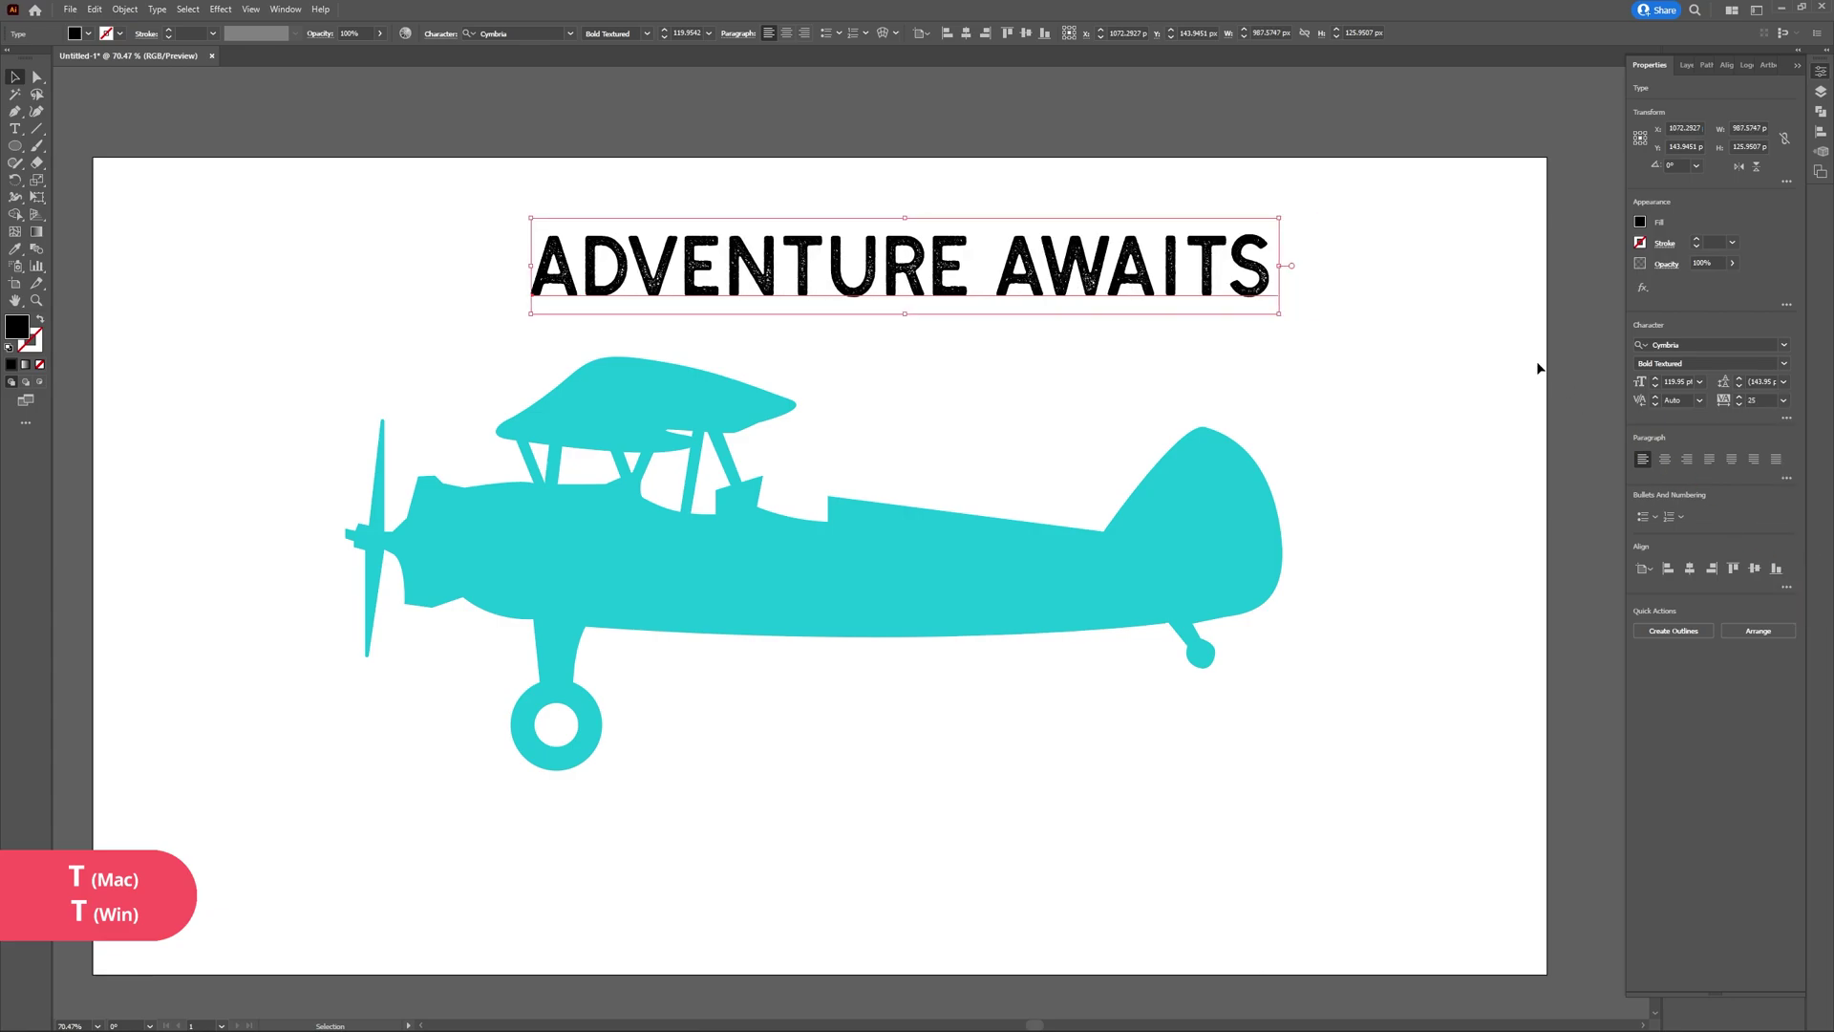
pyautogui.click(1392, 360)
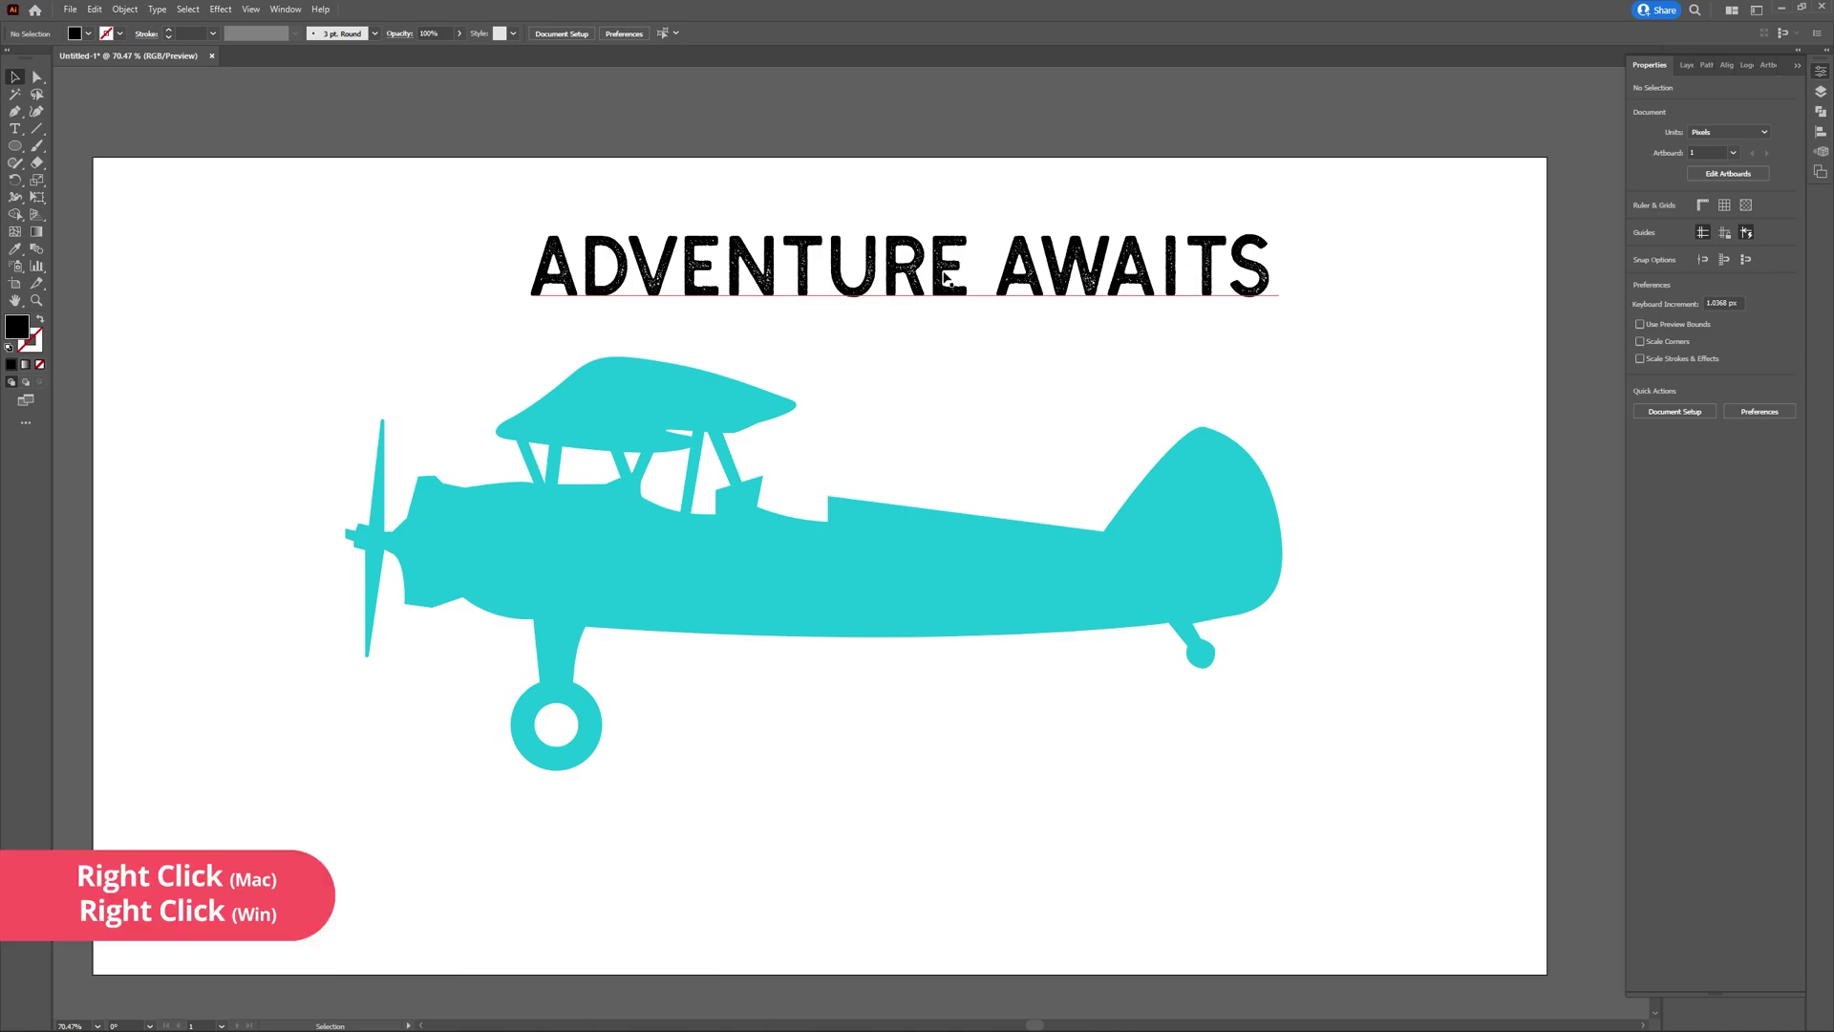
# Move the ADVENTURE AWAITS text higher above the airplane and convert it to outlines
pyautogui.moveTo(944, 277); pyautogui.dragTo(821, 220)
pyautogui.rightClick(821, 220)
pyautogui.click(898, 409)
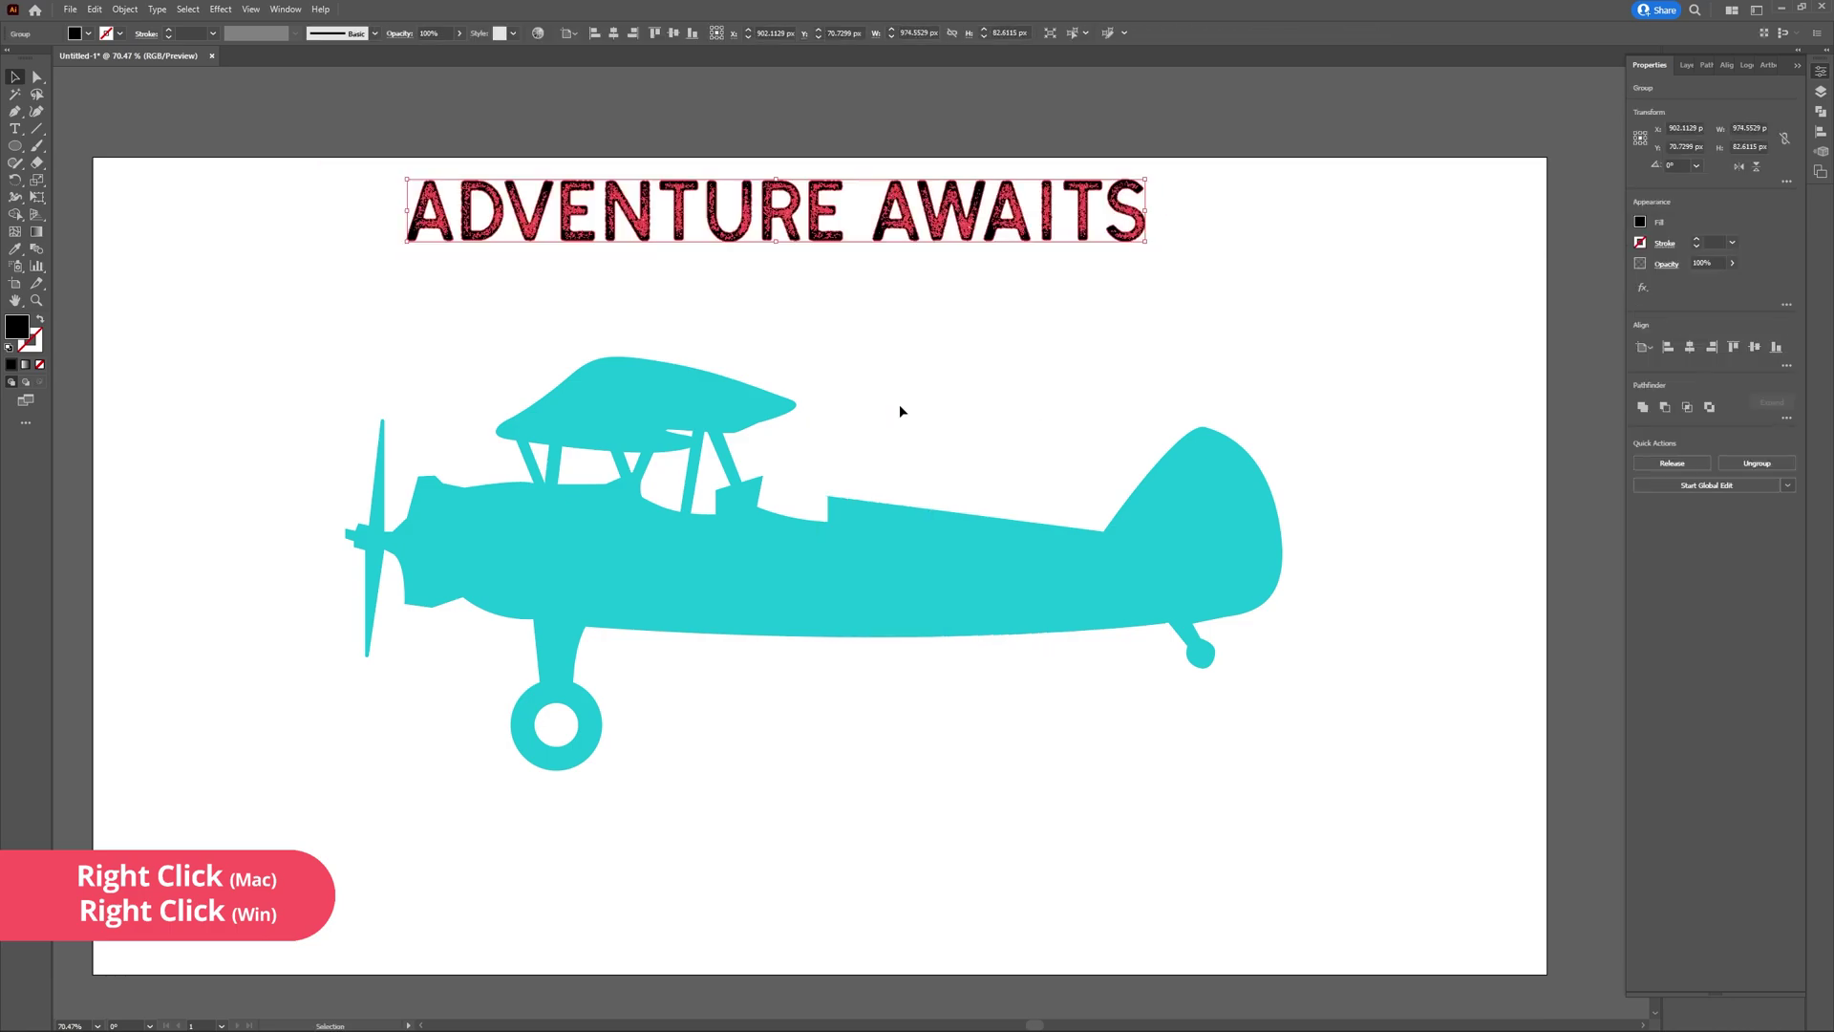
# Ungroup the outlined lettering and regroup the letters as two separate words, ADVENTURE and AWAITS
pyautogui.rightClick(820, 207)
pyautogui.click(864, 391)
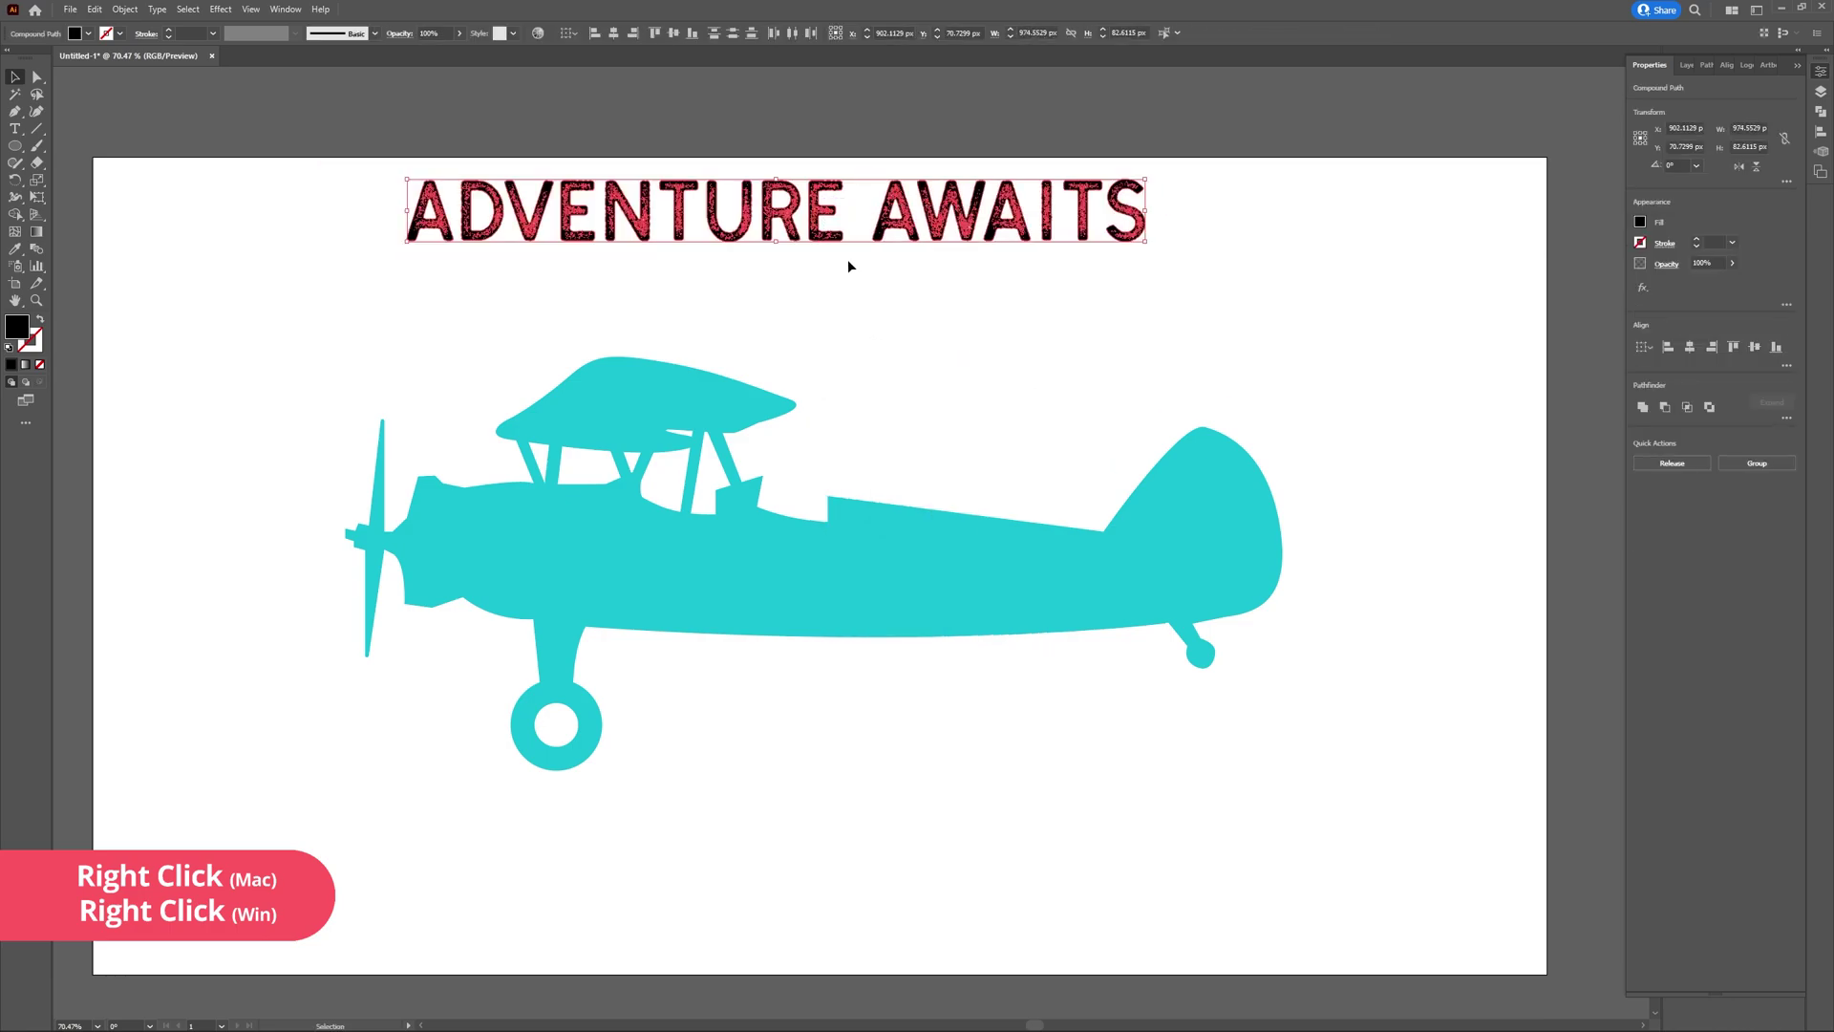
pyautogui.moveTo(848, 261); pyautogui.dragTo(402, 153)
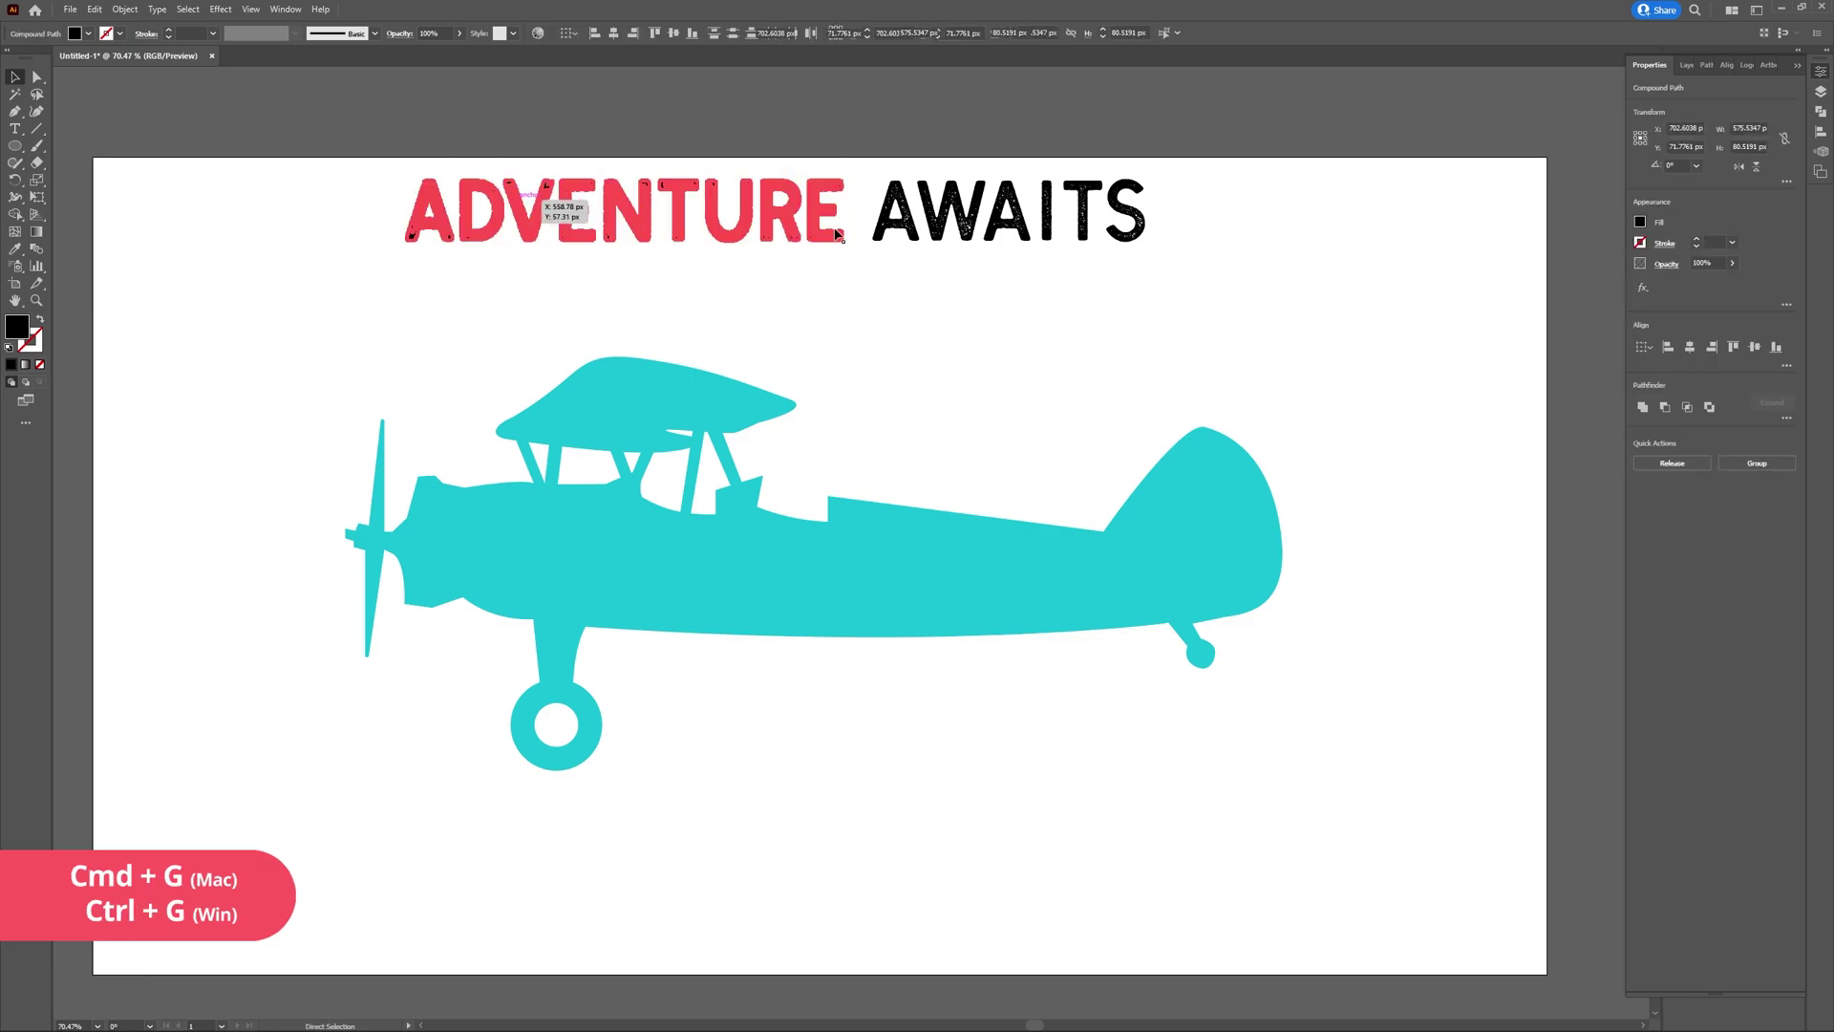
pyautogui.hotkey('ctrl', 'g')
pyautogui.moveTo(857, 168); pyautogui.dragTo(1220, 288)
pyautogui.hotkey('ctrl', 'g')
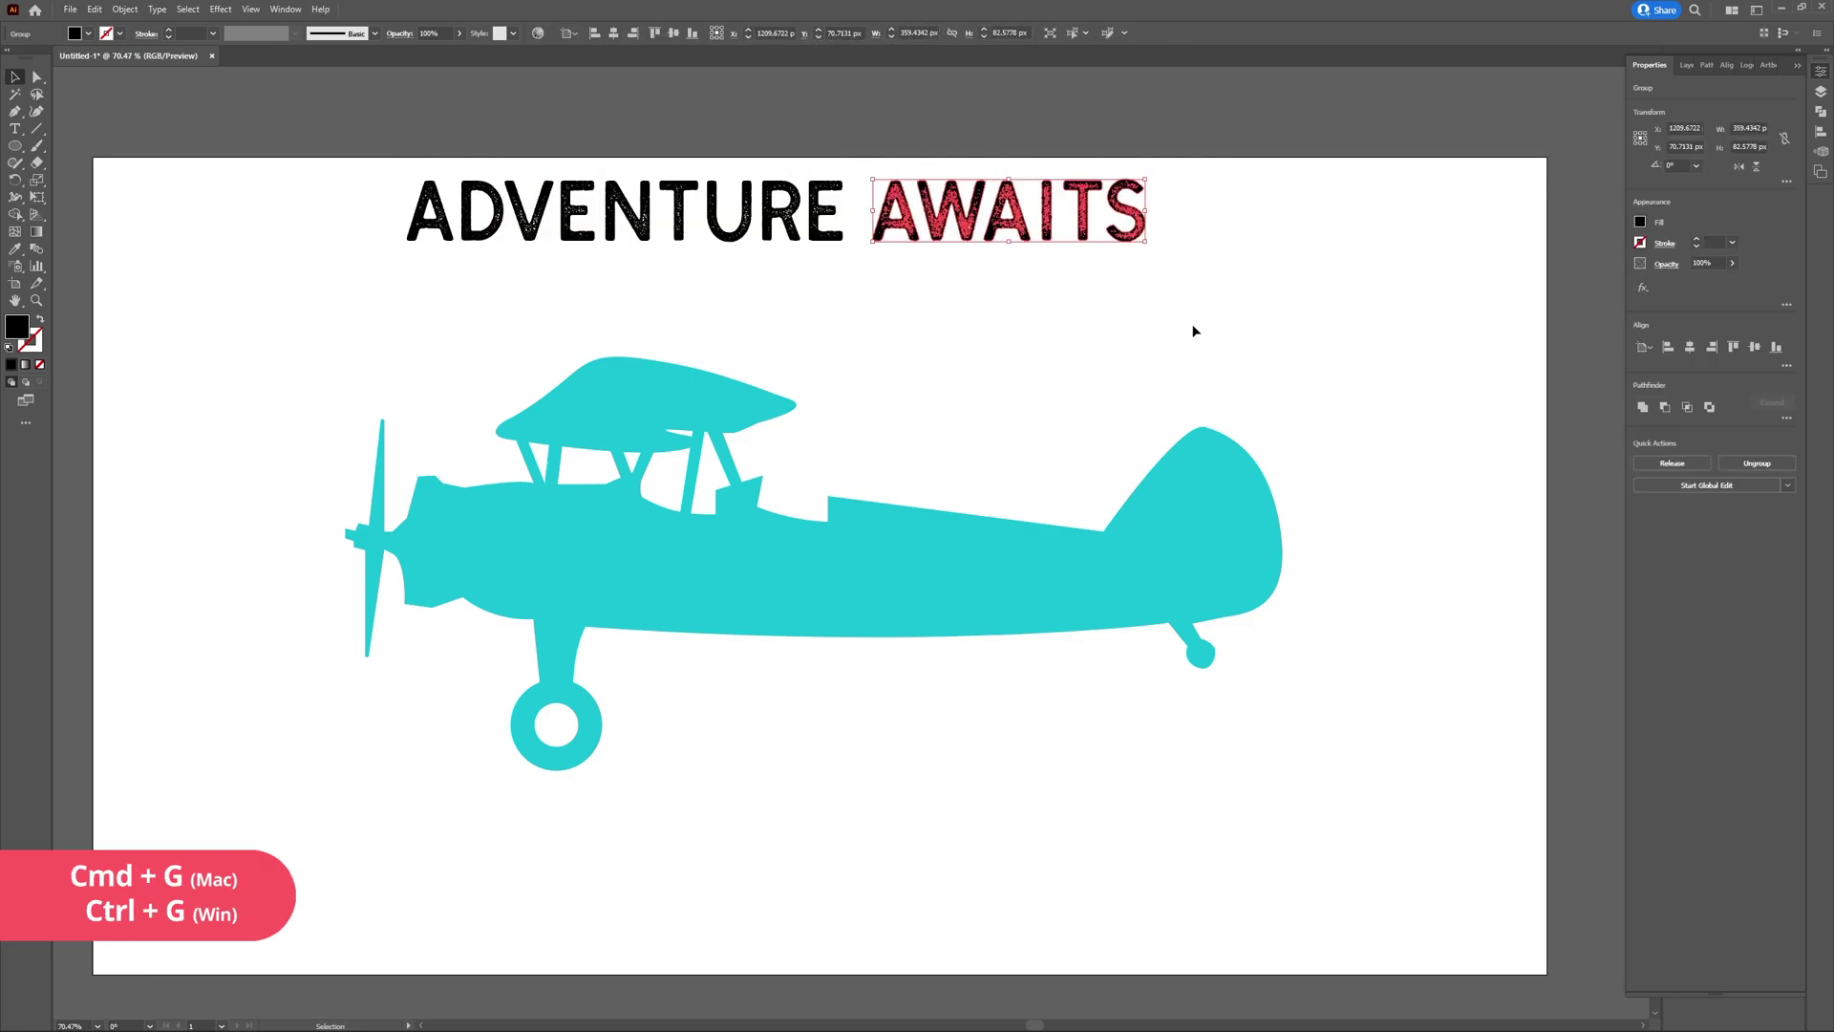
pyautogui.click(1121, 330)
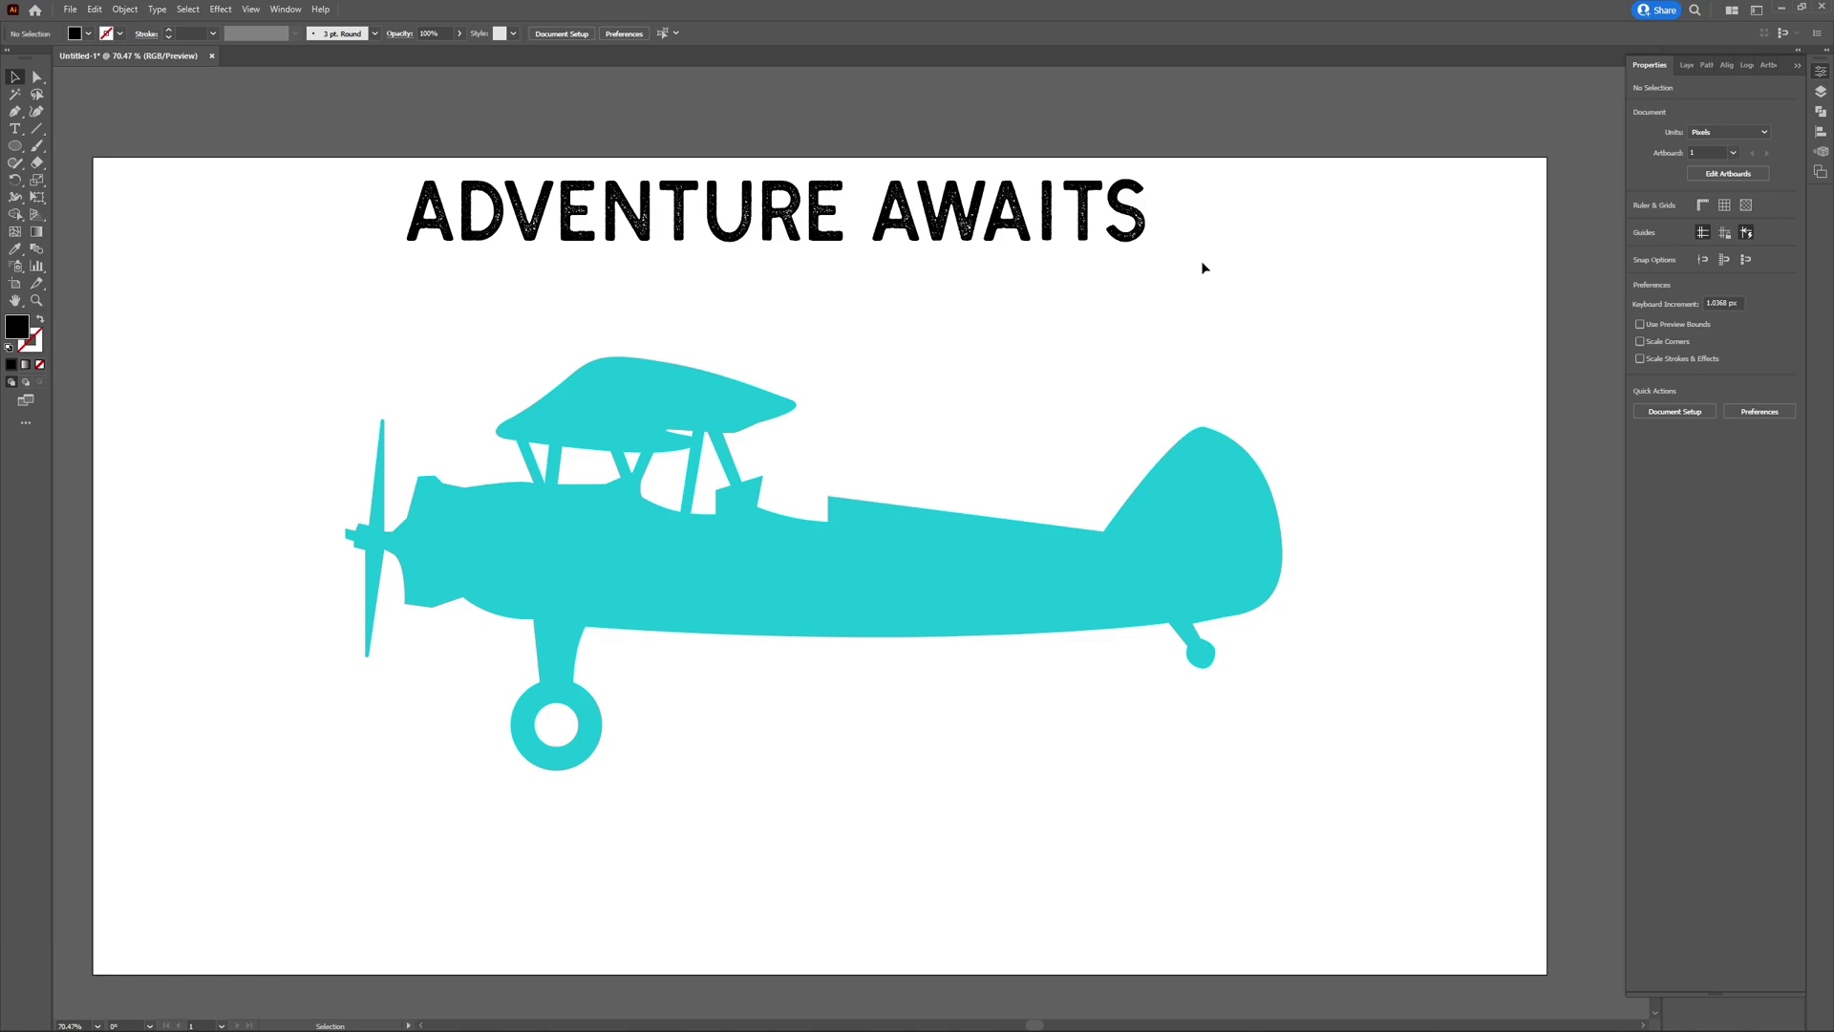
# Move both words onto the airplane's fuselage and enlarge them proportionally to about 1126 px wide
pyautogui.moveTo(1115, 256); pyautogui.dragTo(623, 548)
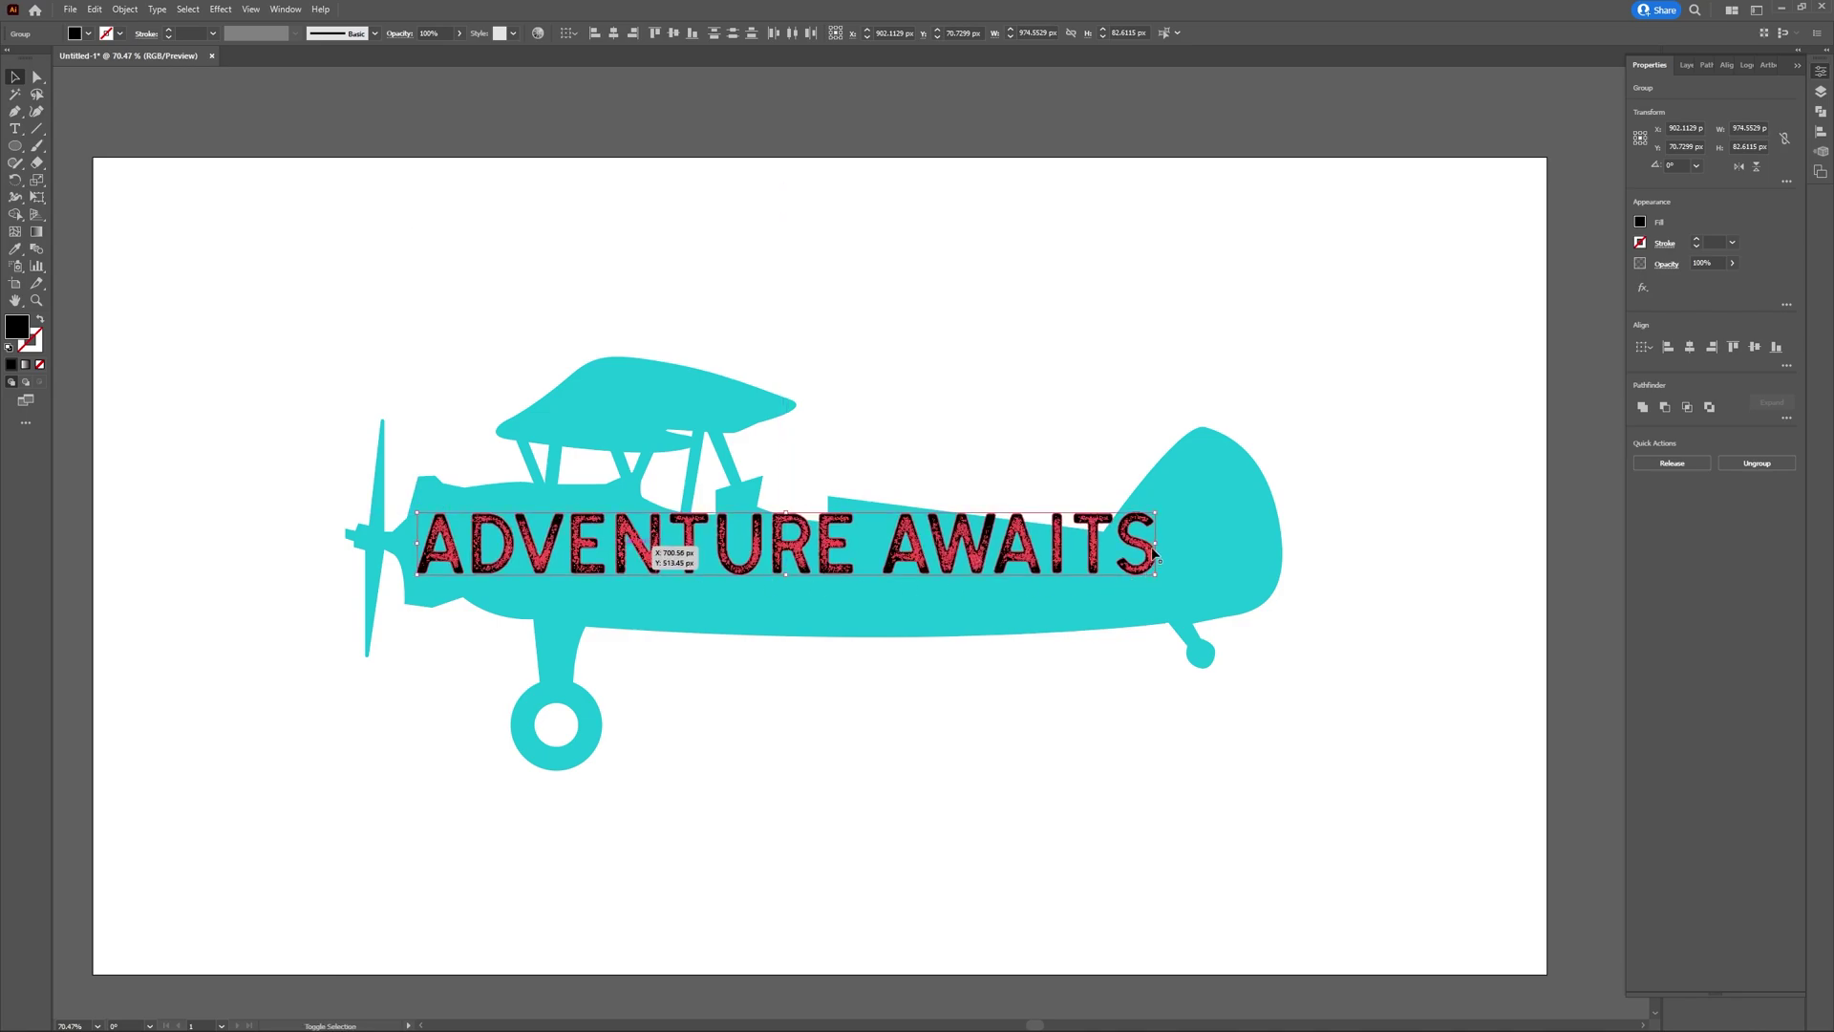
pyautogui.moveTo(1154, 553); pyautogui.dragTo(1262, 554)
pyautogui.moveTo(417, 545); pyautogui.dragTo(416, 545)
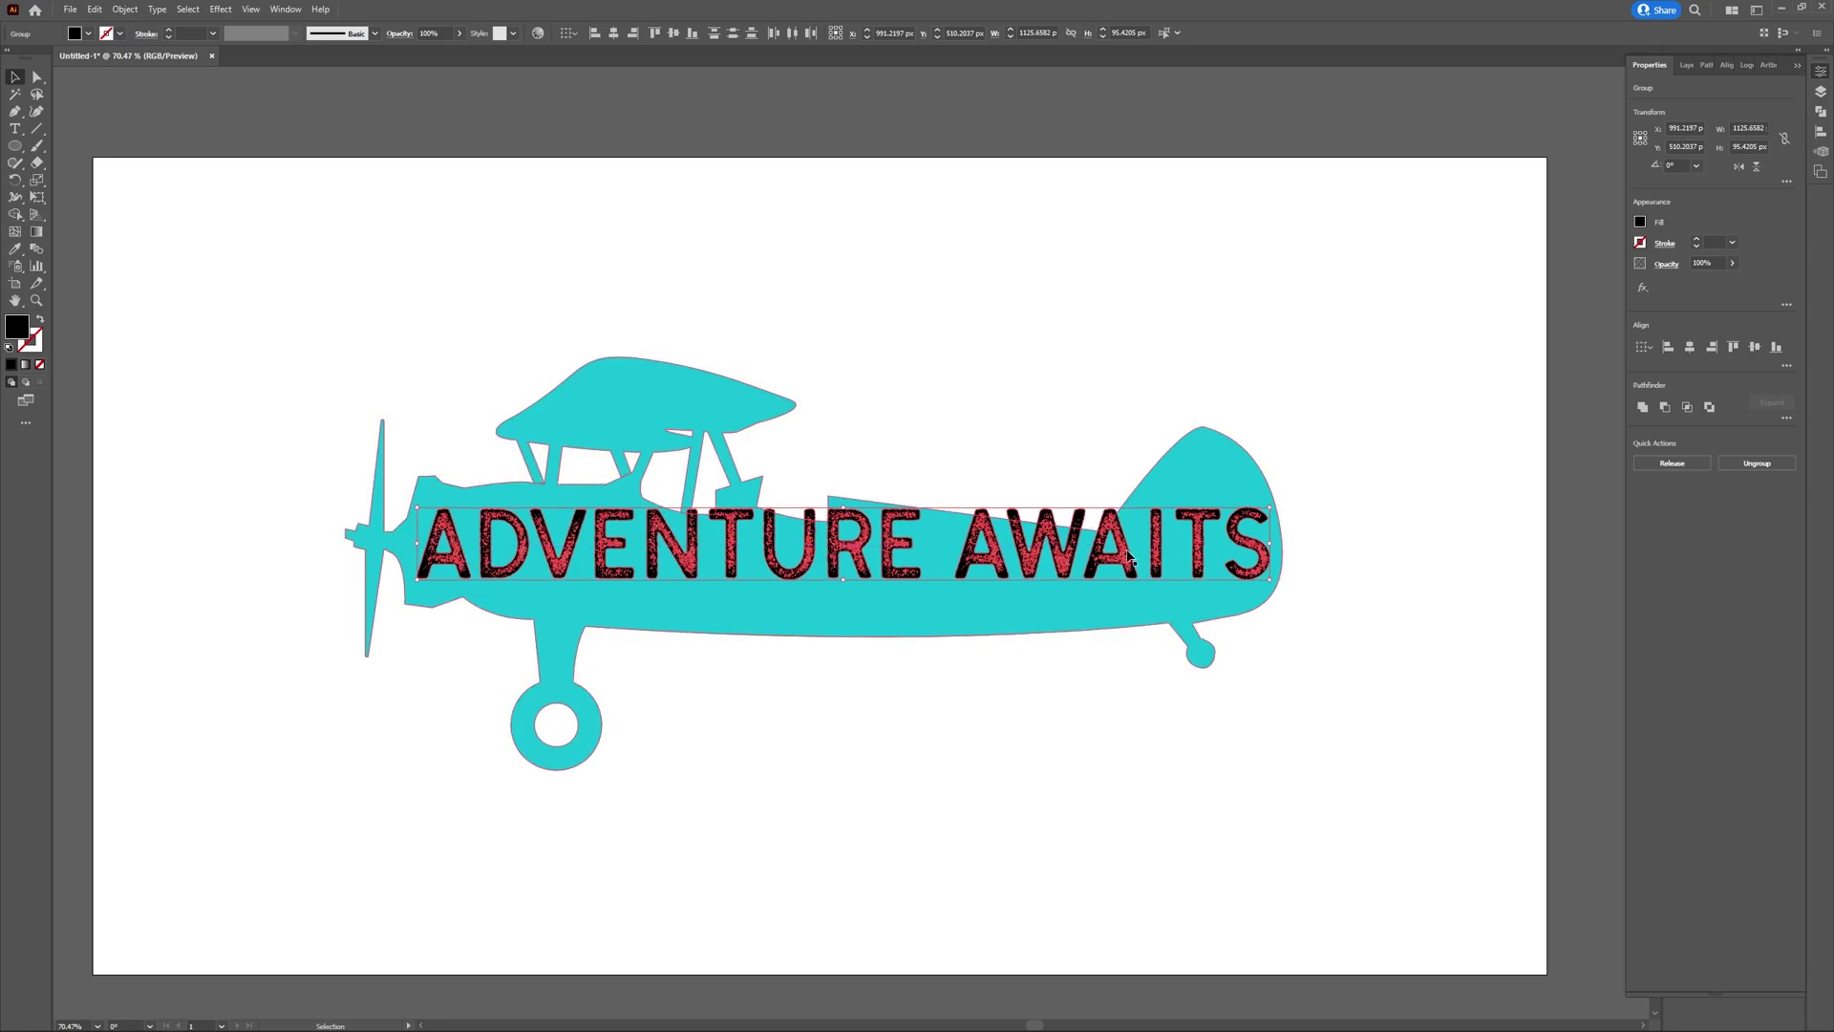
pyautogui.click(1376, 526)
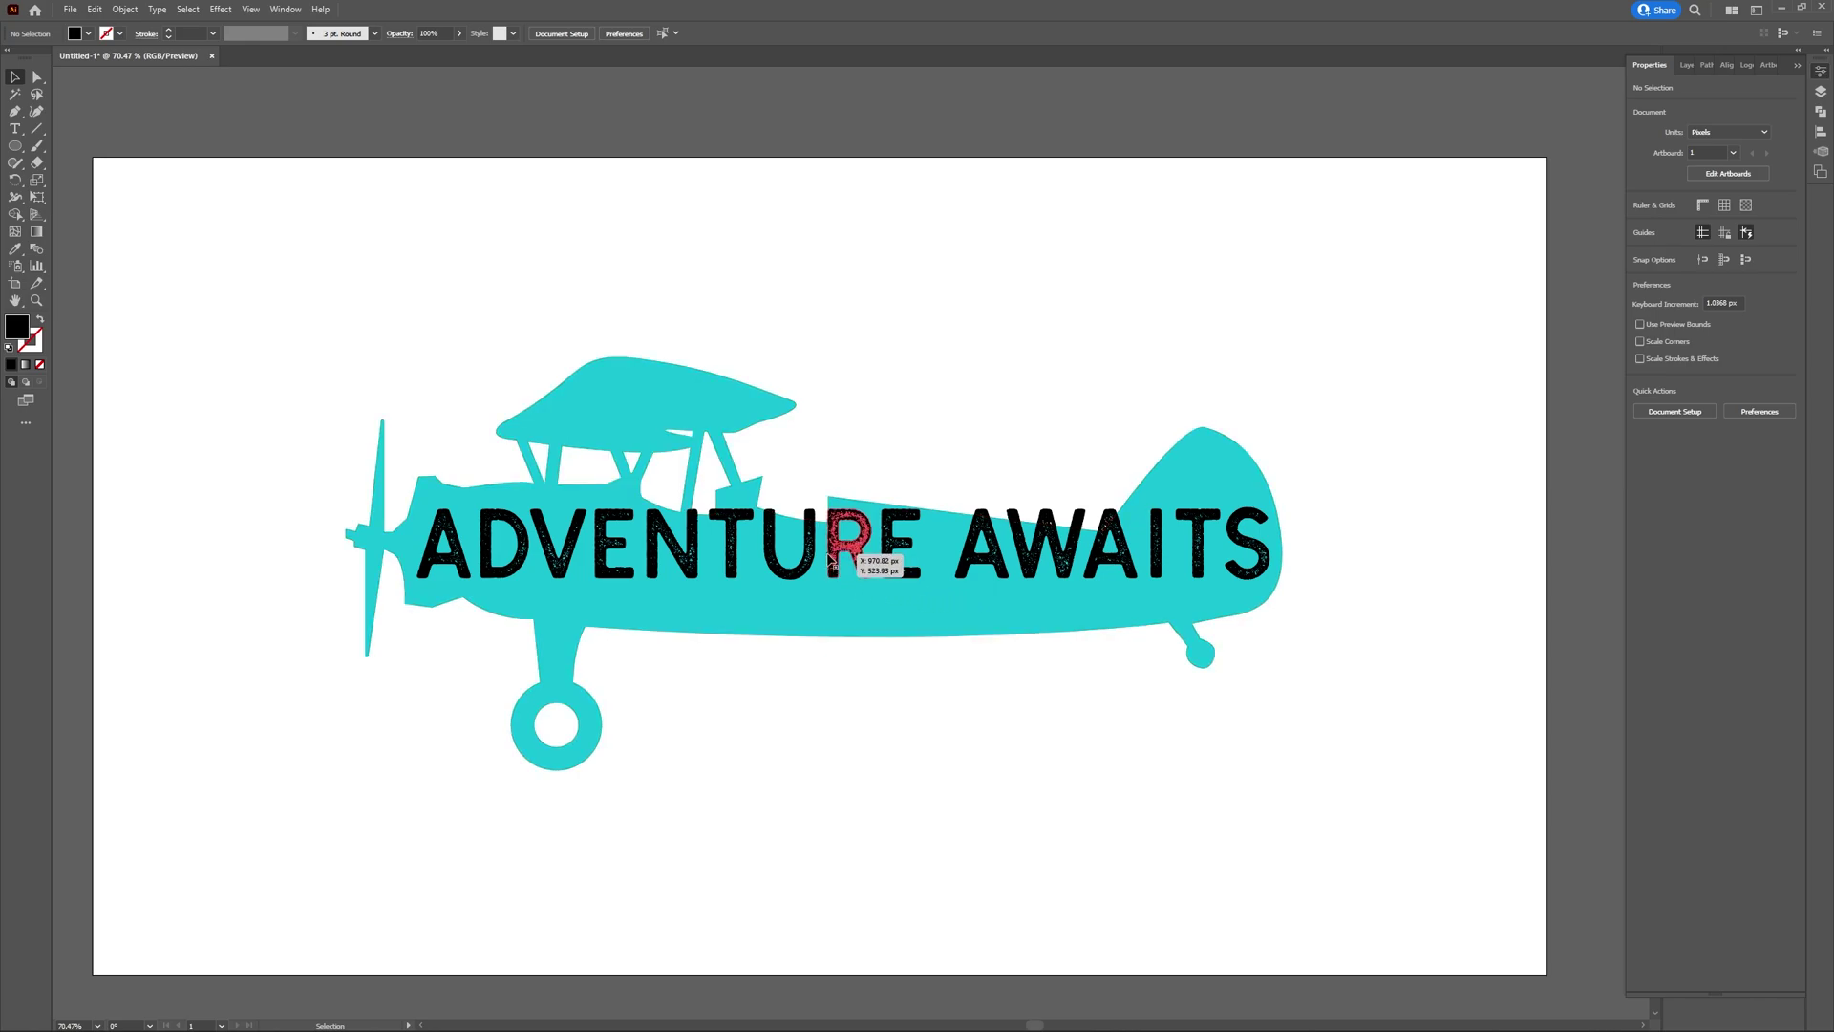
# Shift AWAITS slightly lower and ADVENTURE a touch lower to position each word along the fuselage
pyautogui.moveTo(1051, 563); pyautogui.dragTo(1063, 593)
pyautogui.moveTo(860, 562); pyautogui.dragTo(861, 571)
pyautogui.click(856, 360)
pyautogui.press('z')
pyautogui.moveTo(819, 345); pyautogui.dragTo(728, 345)
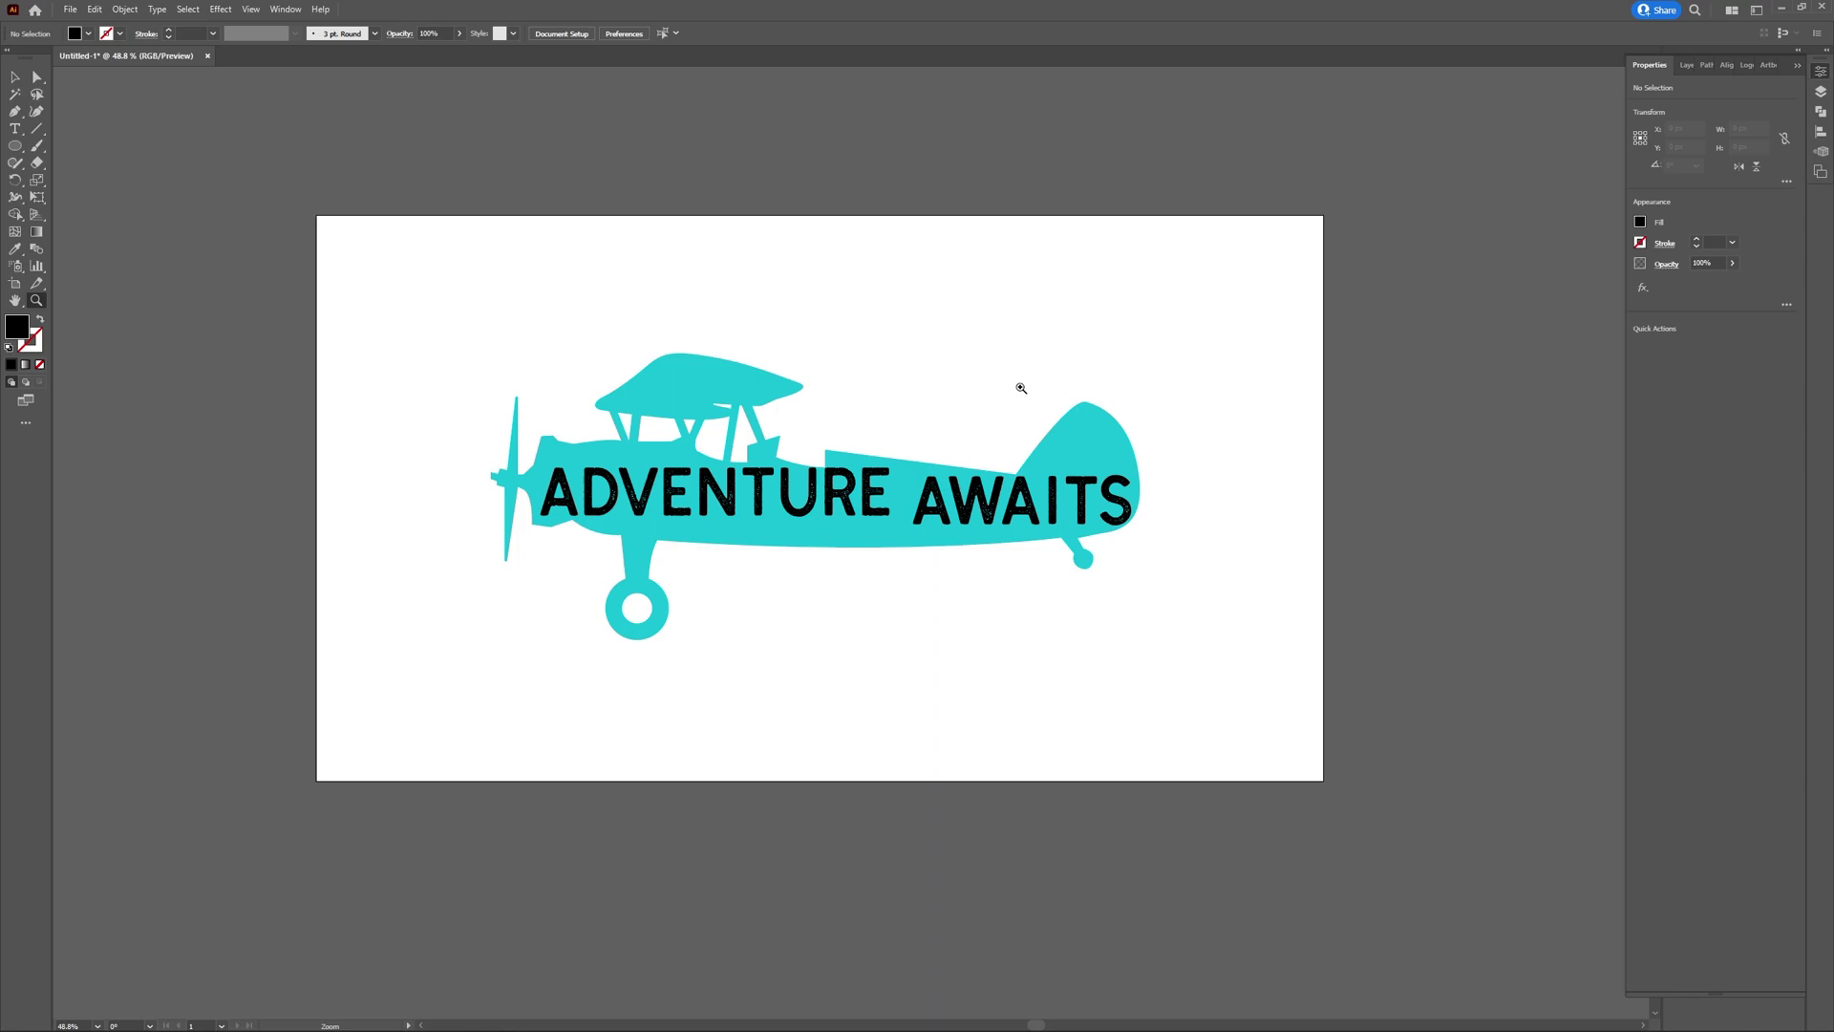
pyautogui.press('v')
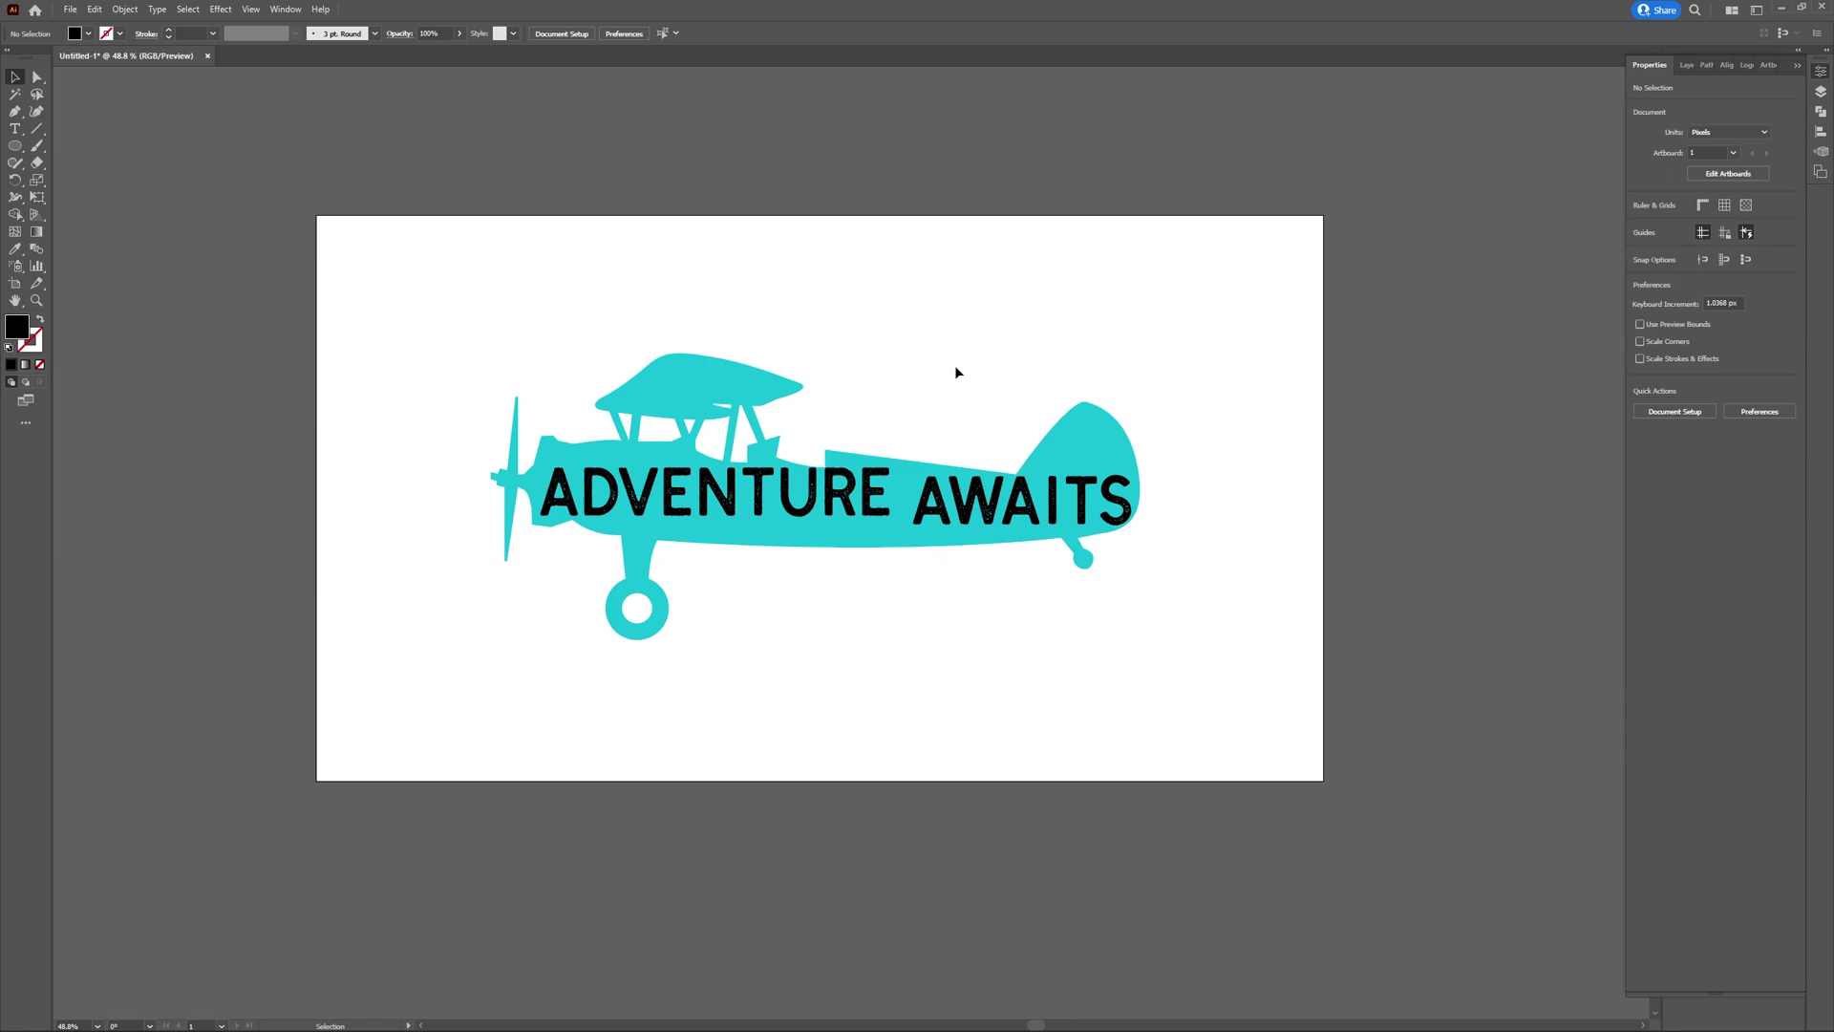
pyautogui.hotkey('ctrl', '0')
# Apply an envelope mesh with 2 rows and 9 columns to the word ADVENTURE
pyautogui.click(832, 535)
pyautogui.click(884, 527)
pyautogui.click(126, 10)
pyautogui.moveTo(202, 438)
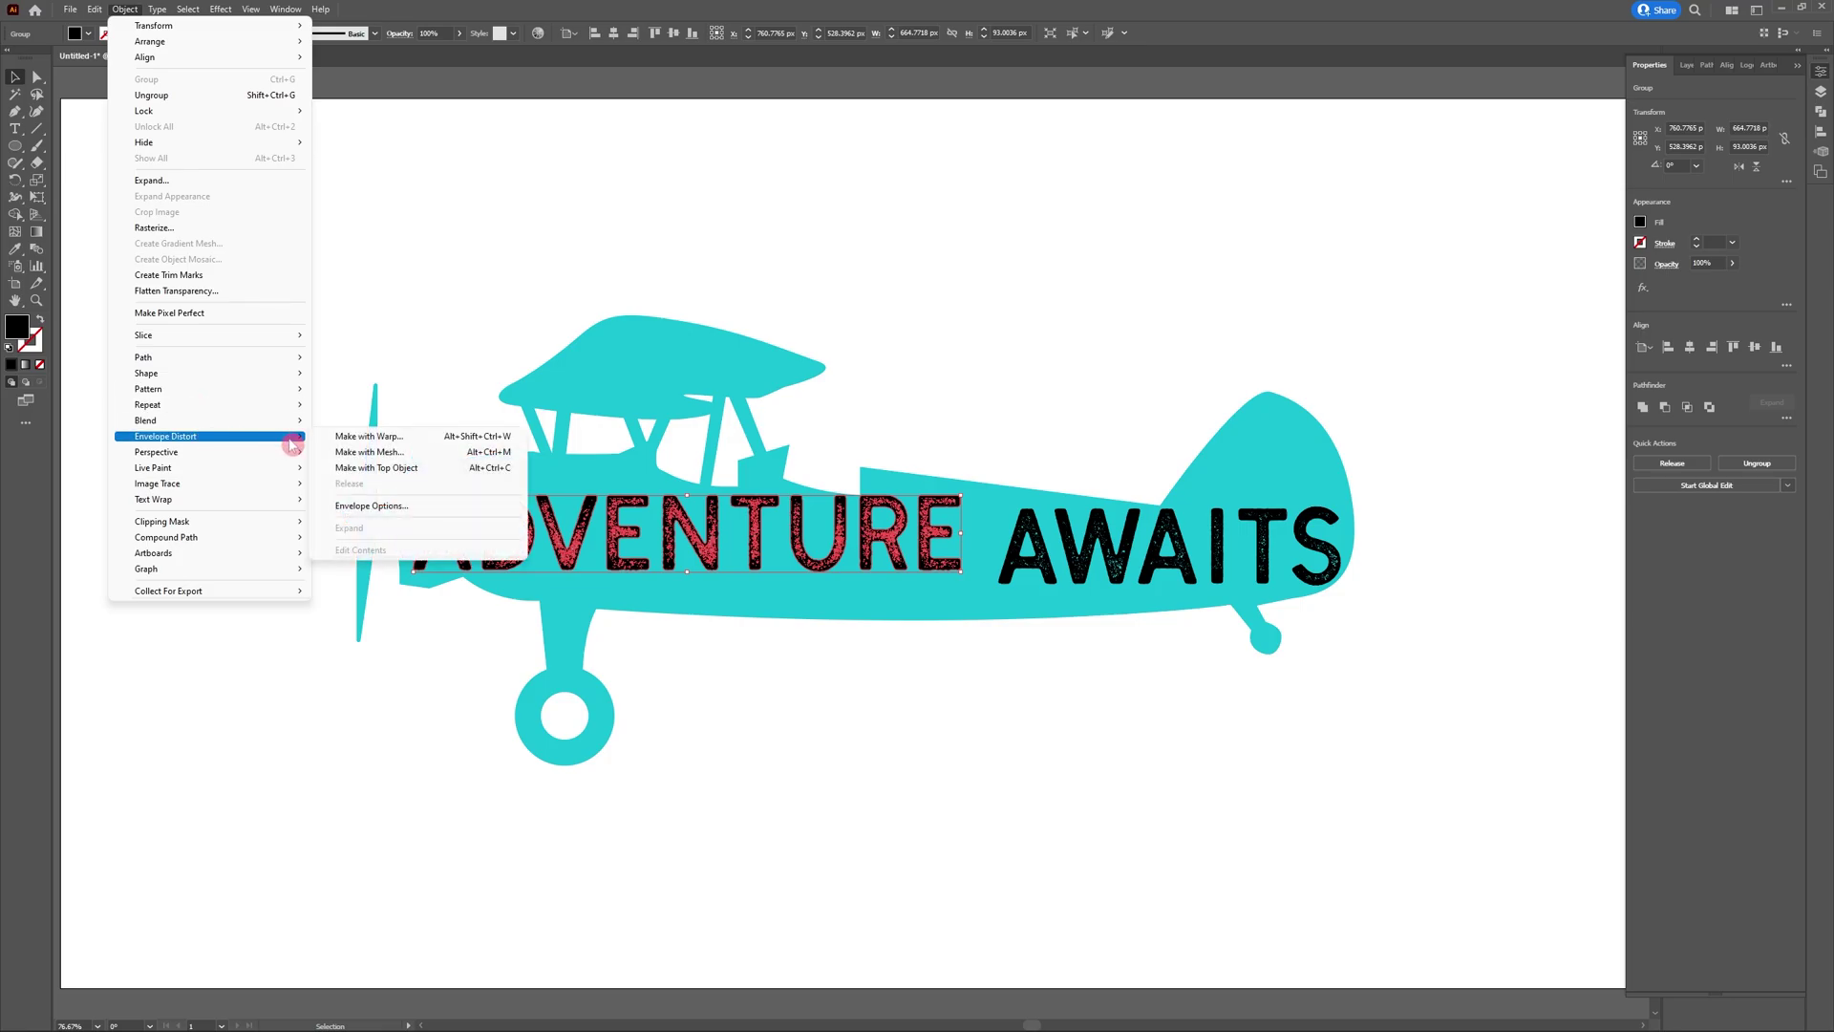
pyautogui.click(383, 452)
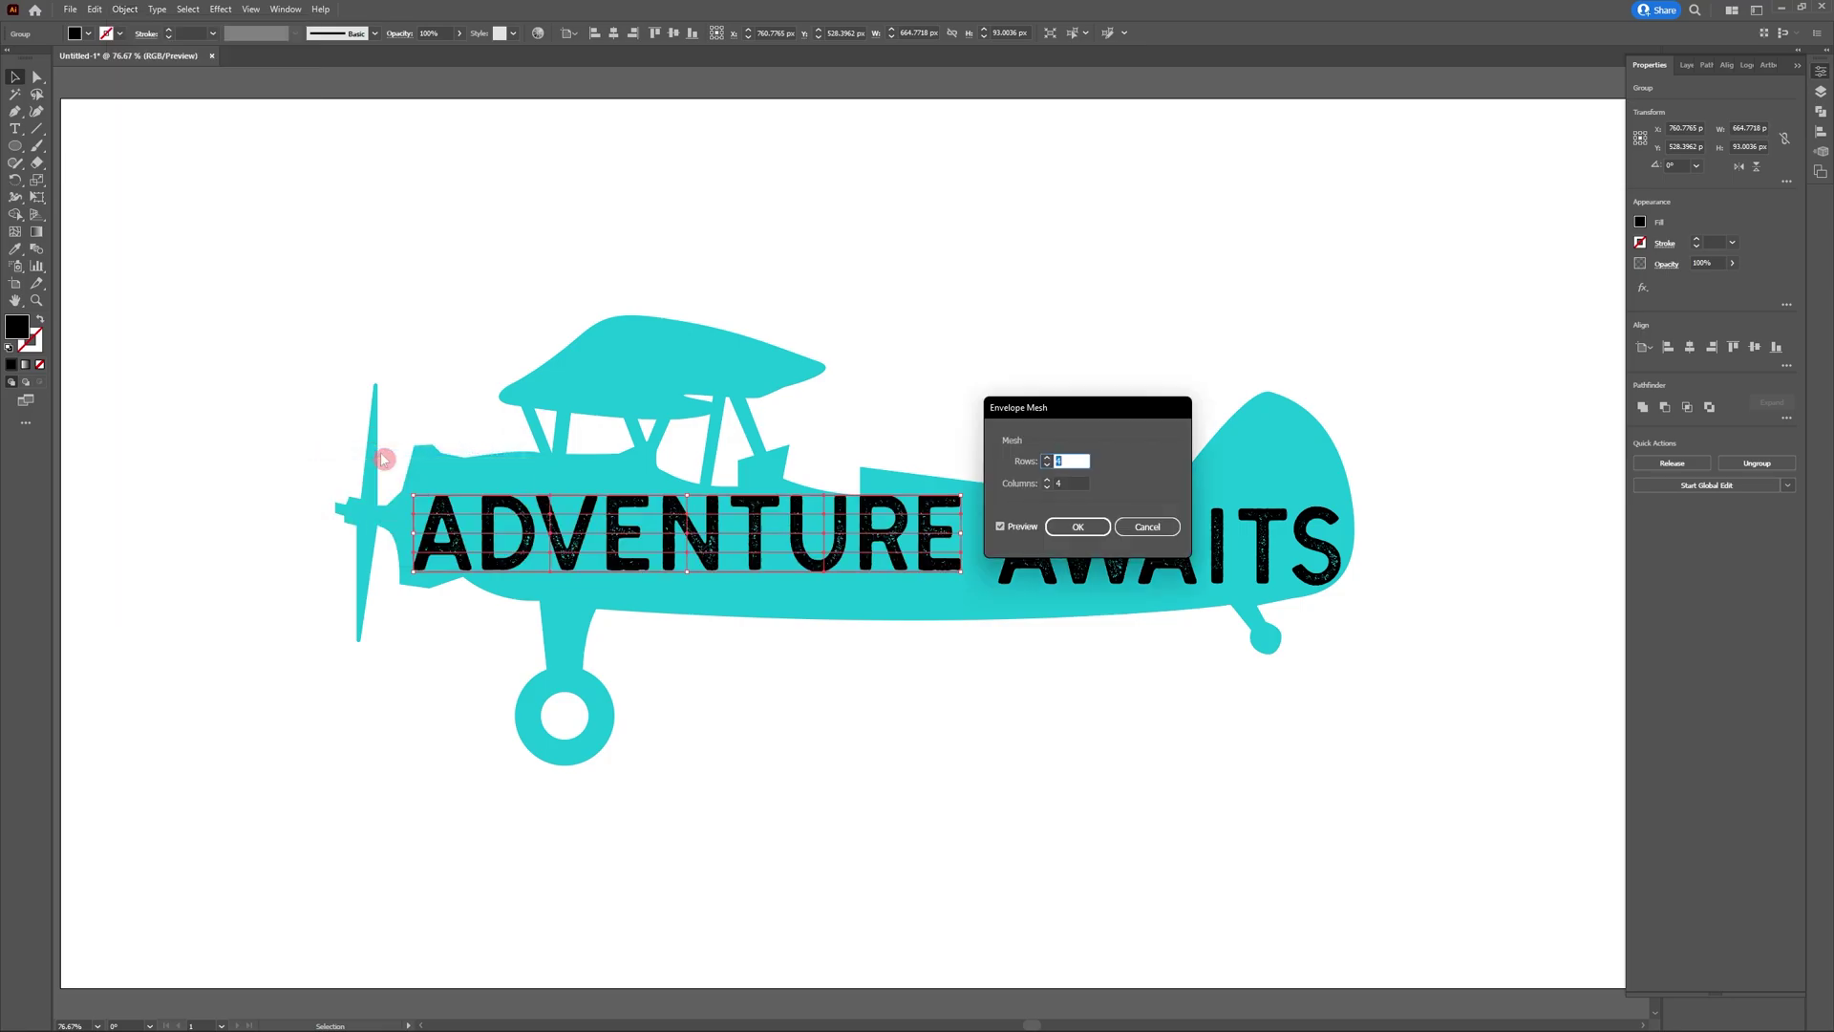
pyautogui.write('2')
pyautogui.click(1049, 484)
pyautogui.write('8')
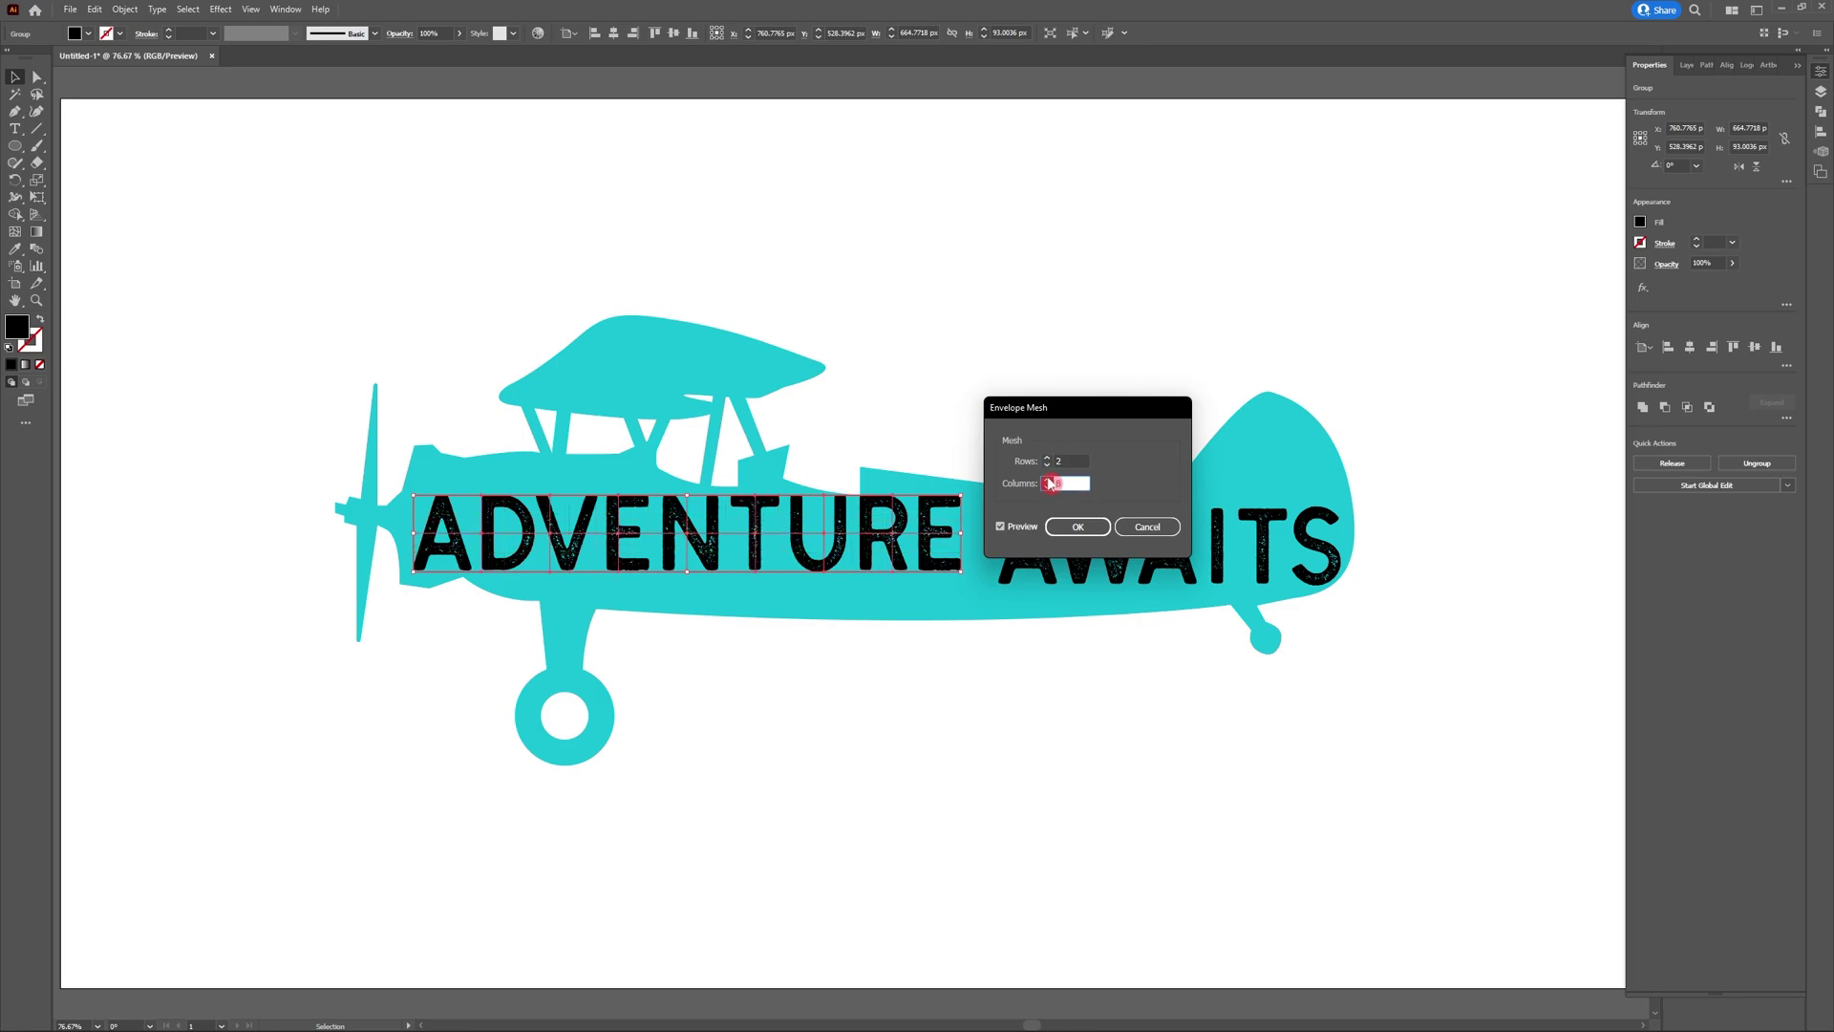
pyautogui.click(1048, 479)
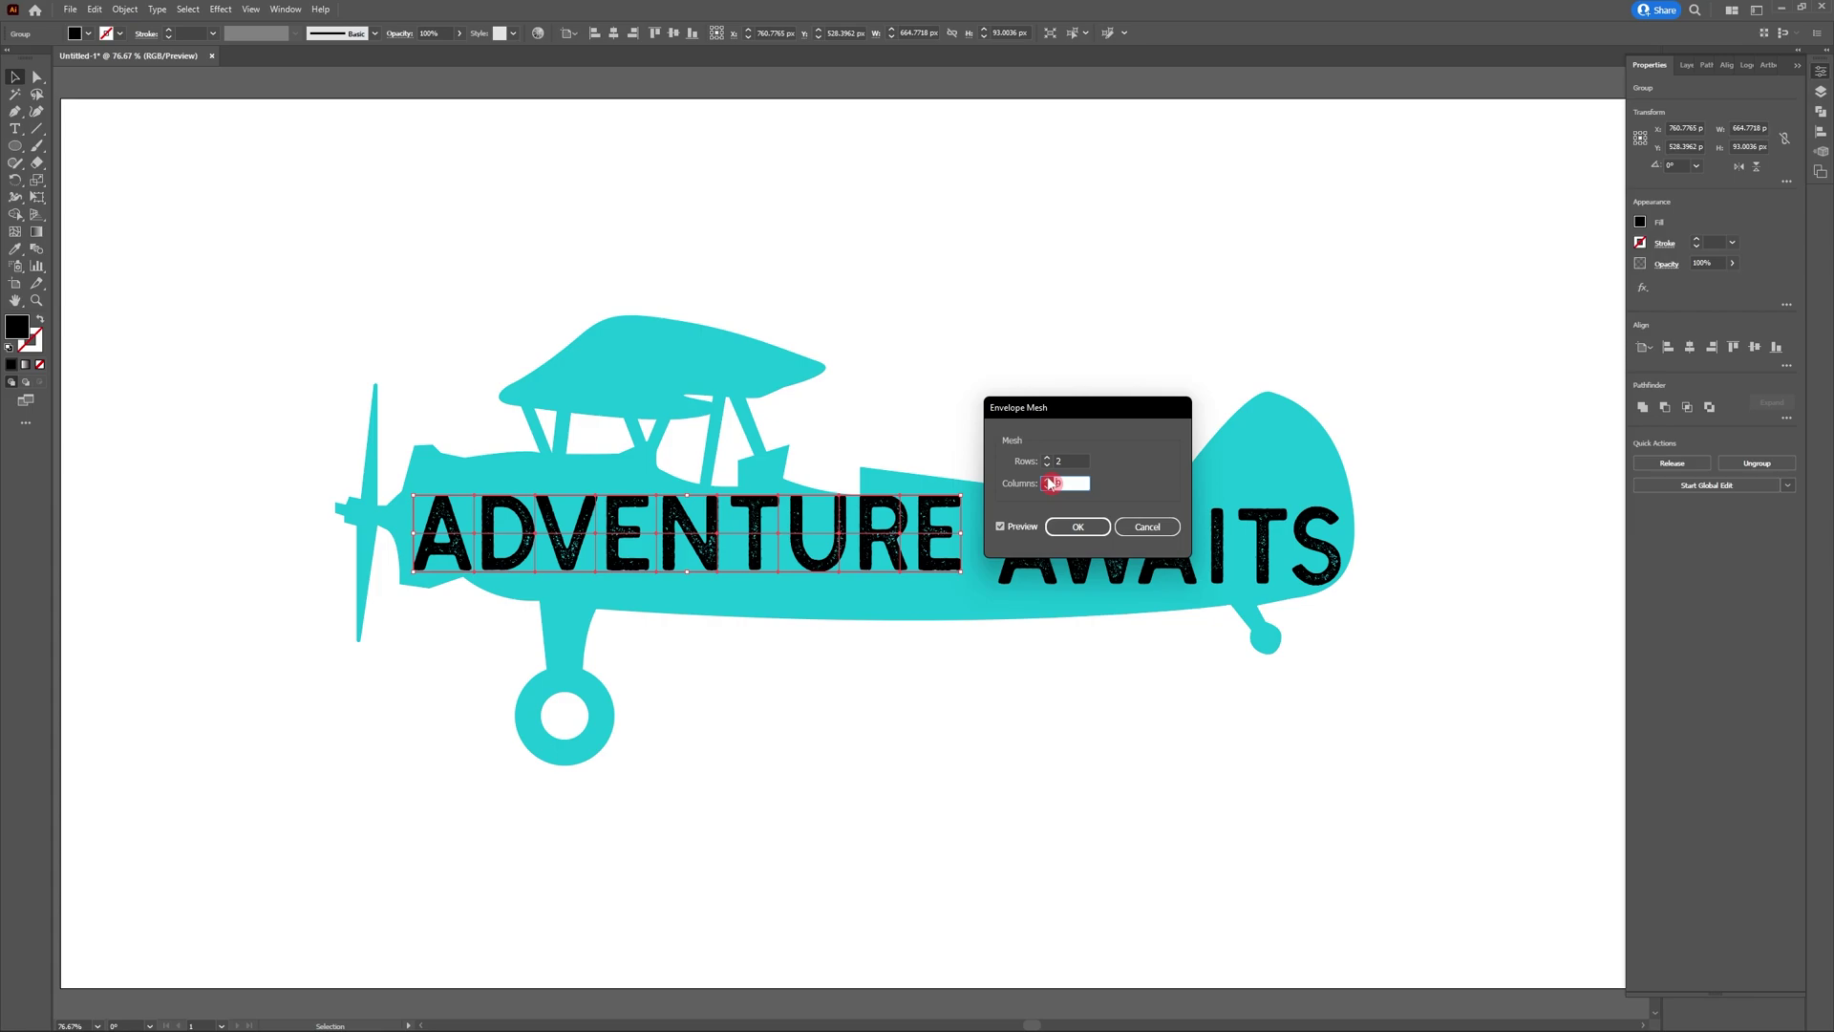
pyautogui.click(1077, 531)
pyautogui.click(1076, 531)
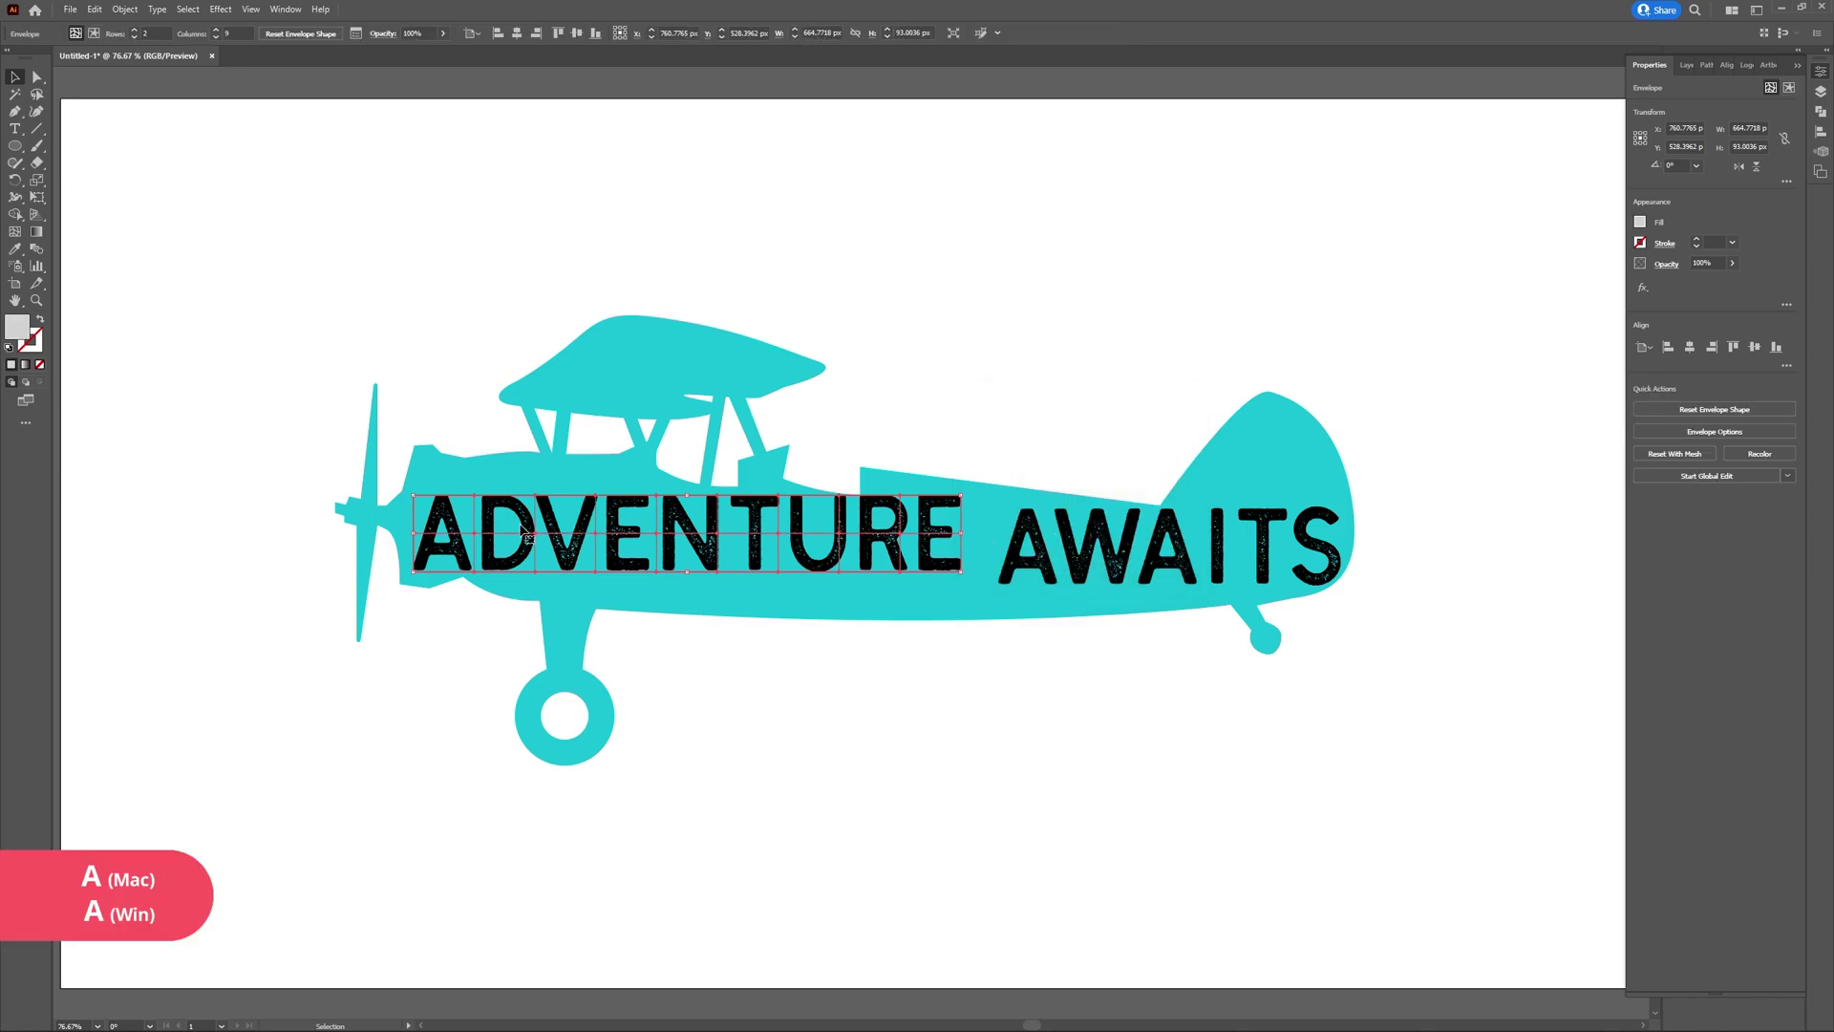
# Raise ADVENTURE's upper and middle mesh points over ADVE toward the fuselage's top edge and lower the points under the V toward its underside
pyautogui.press('a')
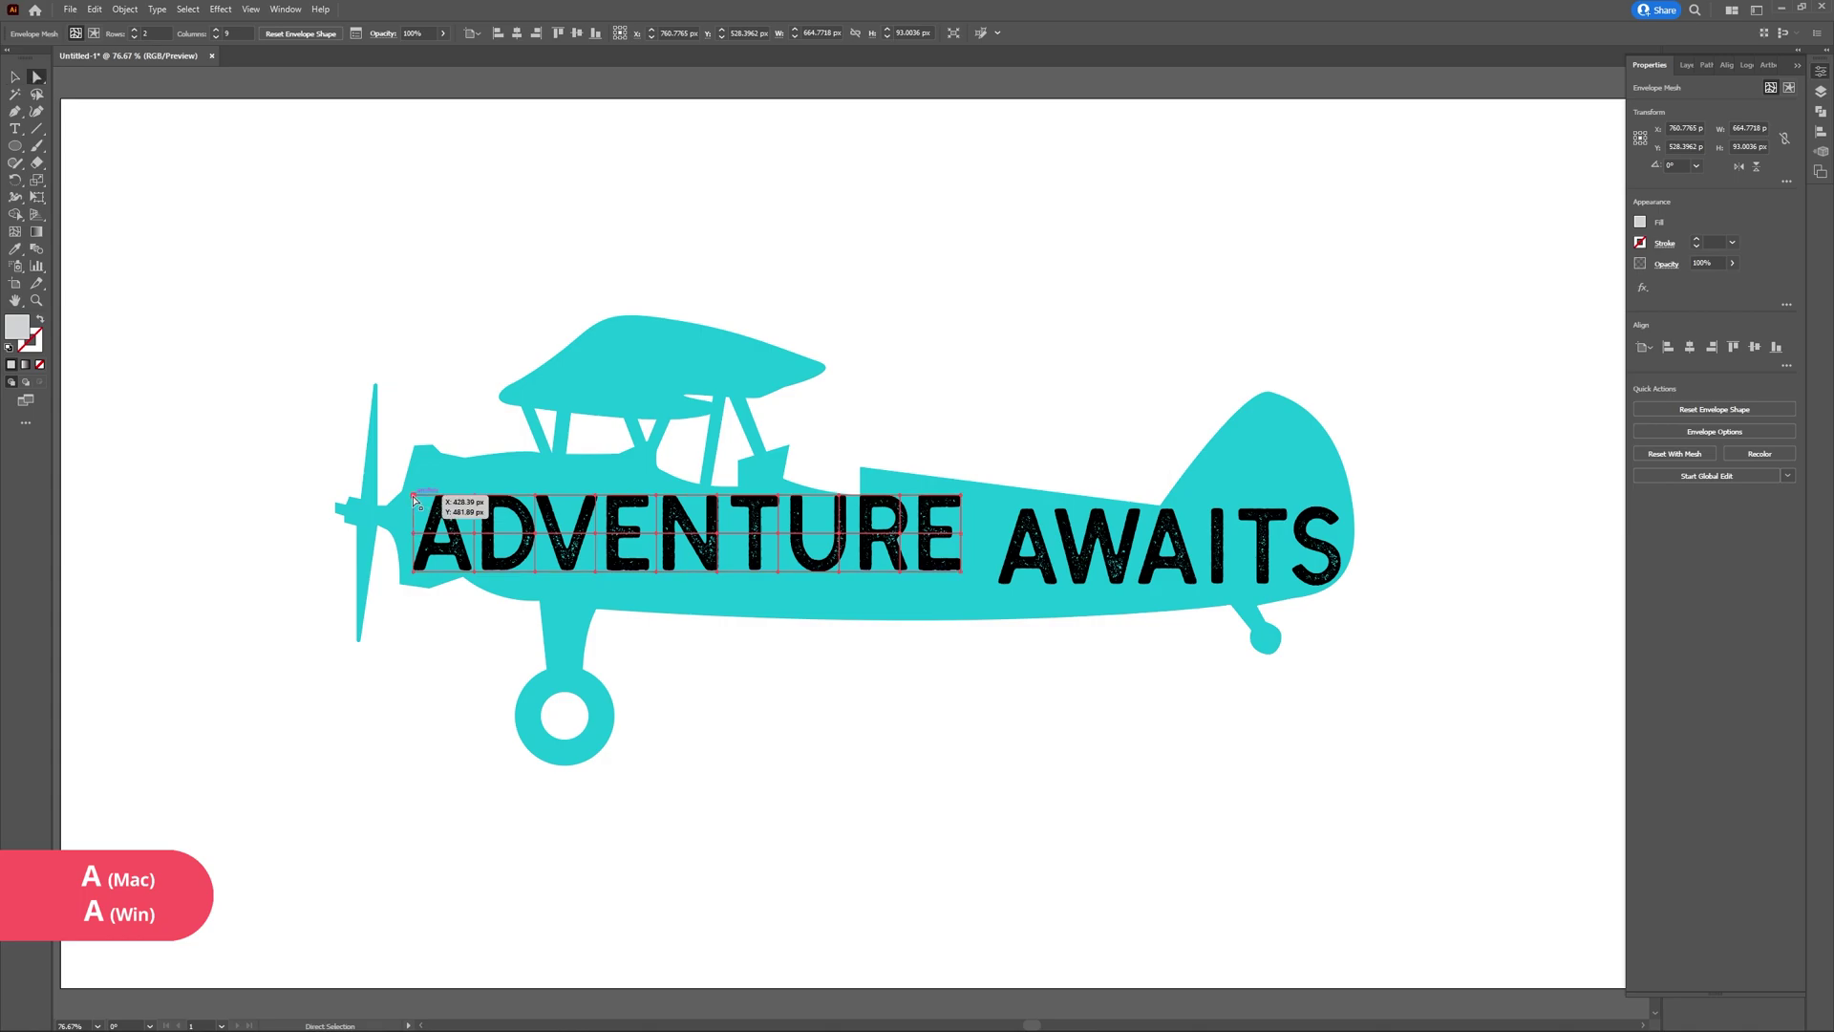
pyautogui.click(415, 498)
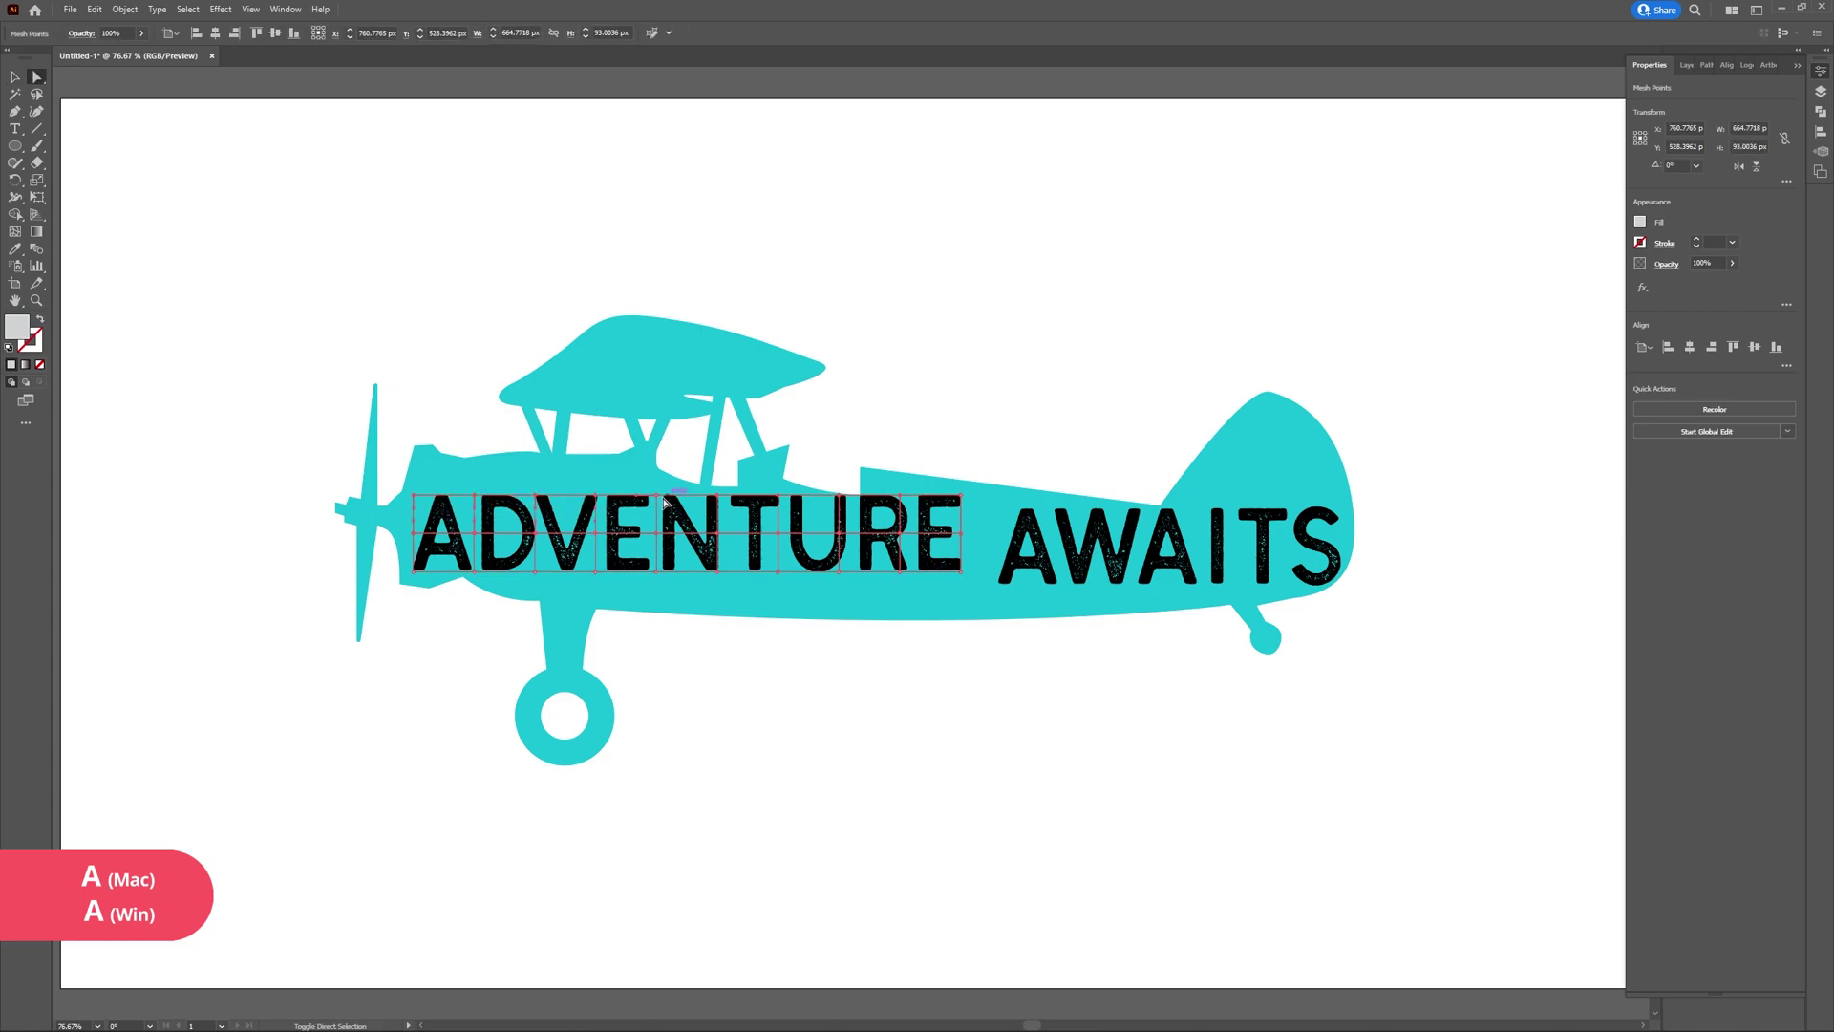
pyautogui.moveTo(594, 498); pyautogui.dragTo(594, 470)
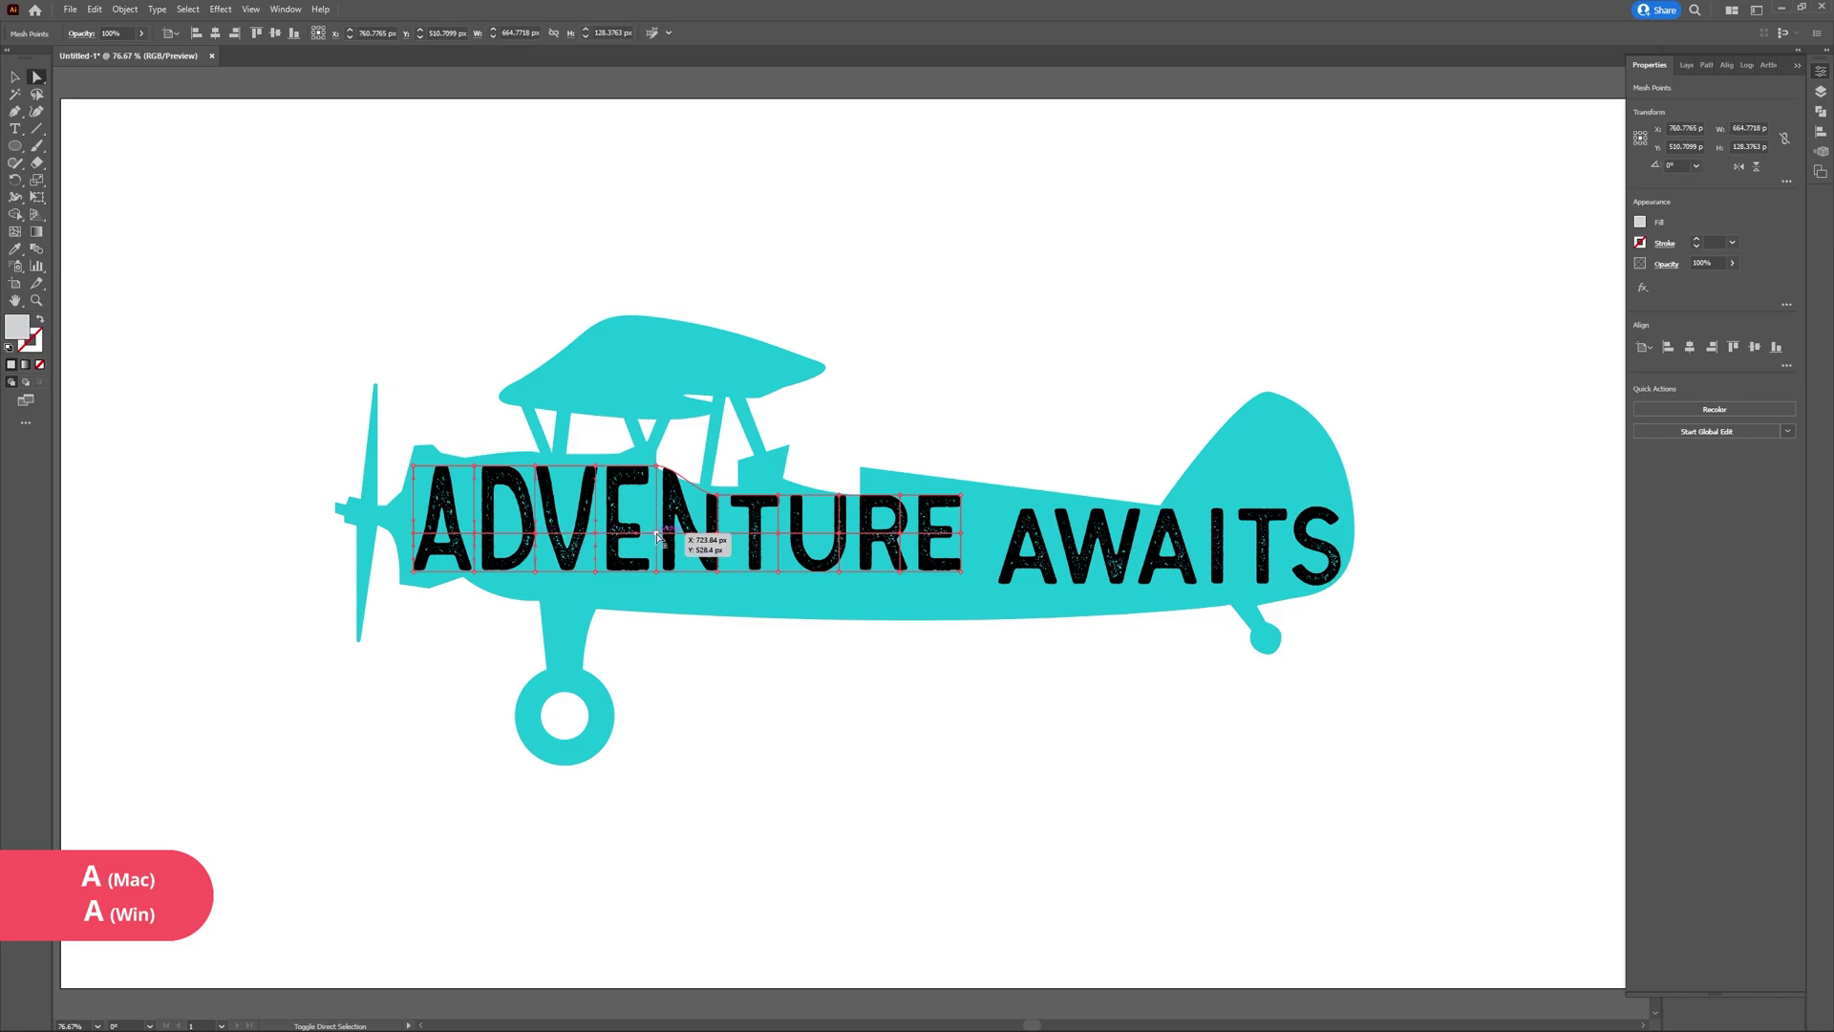
pyautogui.moveTo(657, 540); pyautogui.dragTo(657, 522)
pyautogui.click(593, 573)
pyautogui.moveTo(594, 573); pyautogui.dragTo(598, 597)
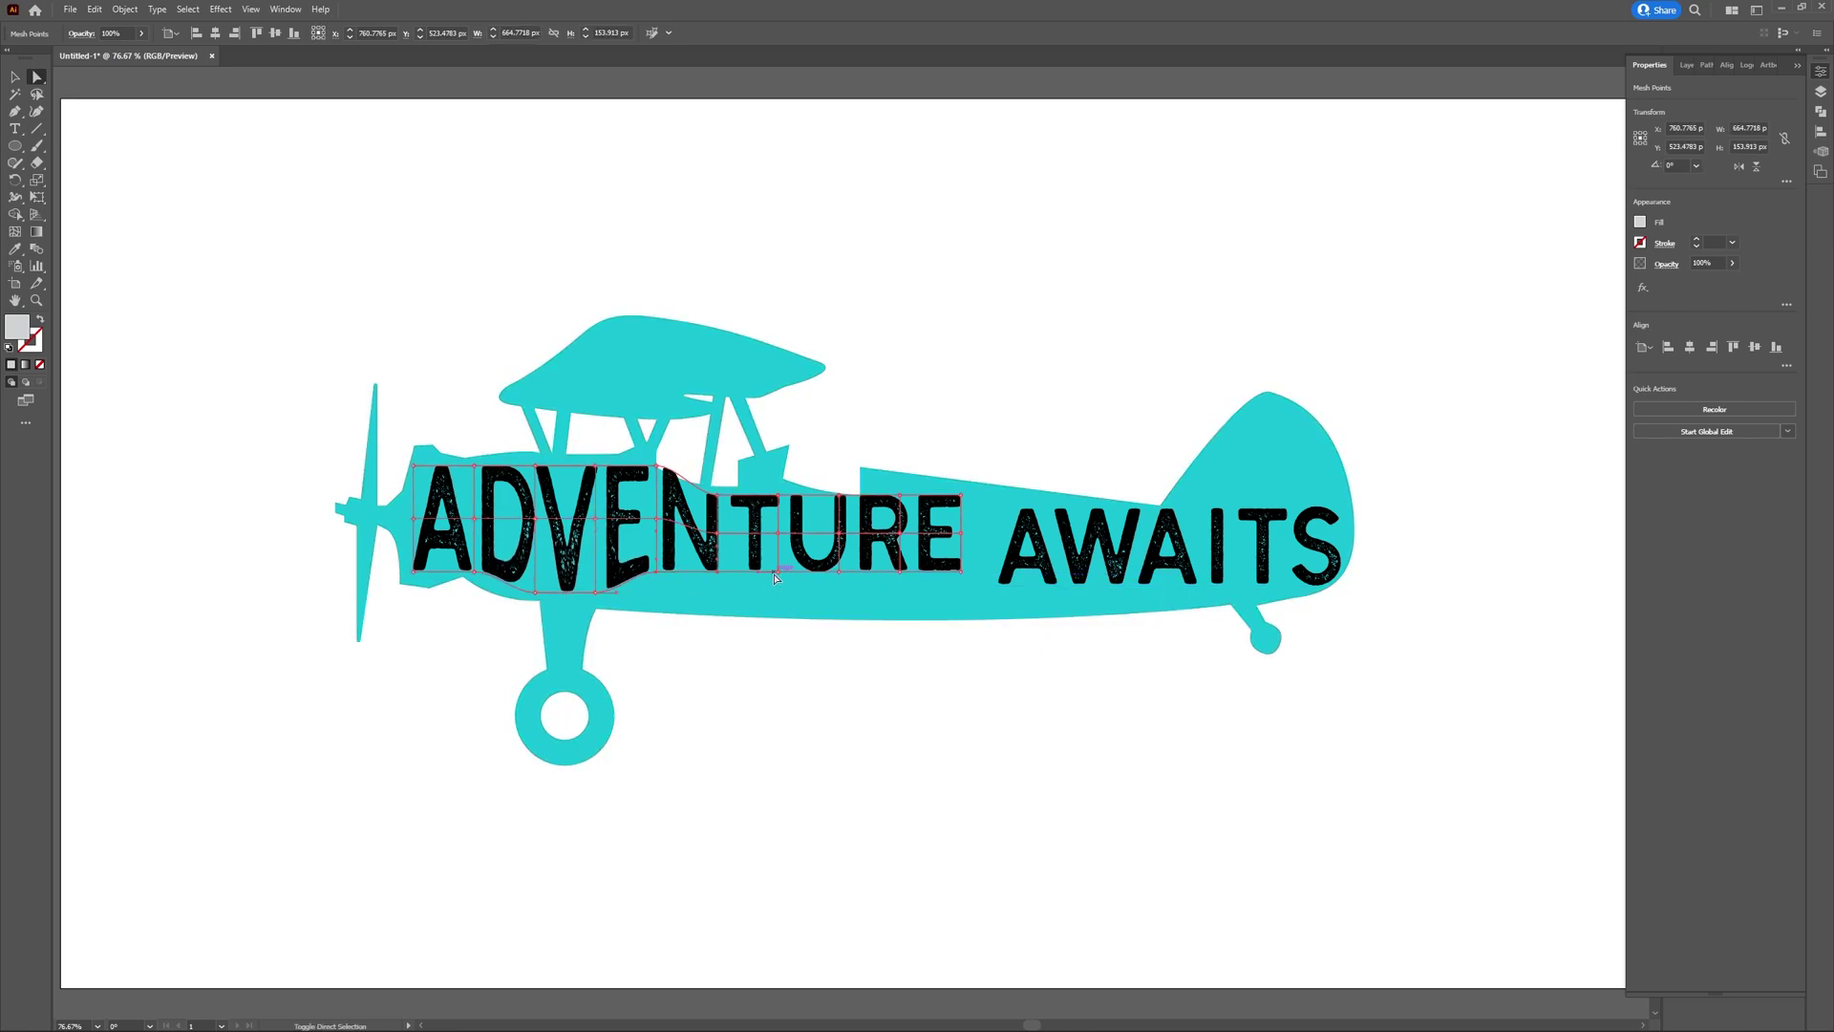
# Pull the lower mesh points beneath NTURE down along the fuselage's bottom edge
pyautogui.moveTo(840, 577); pyautogui.dragTo(834, 593)
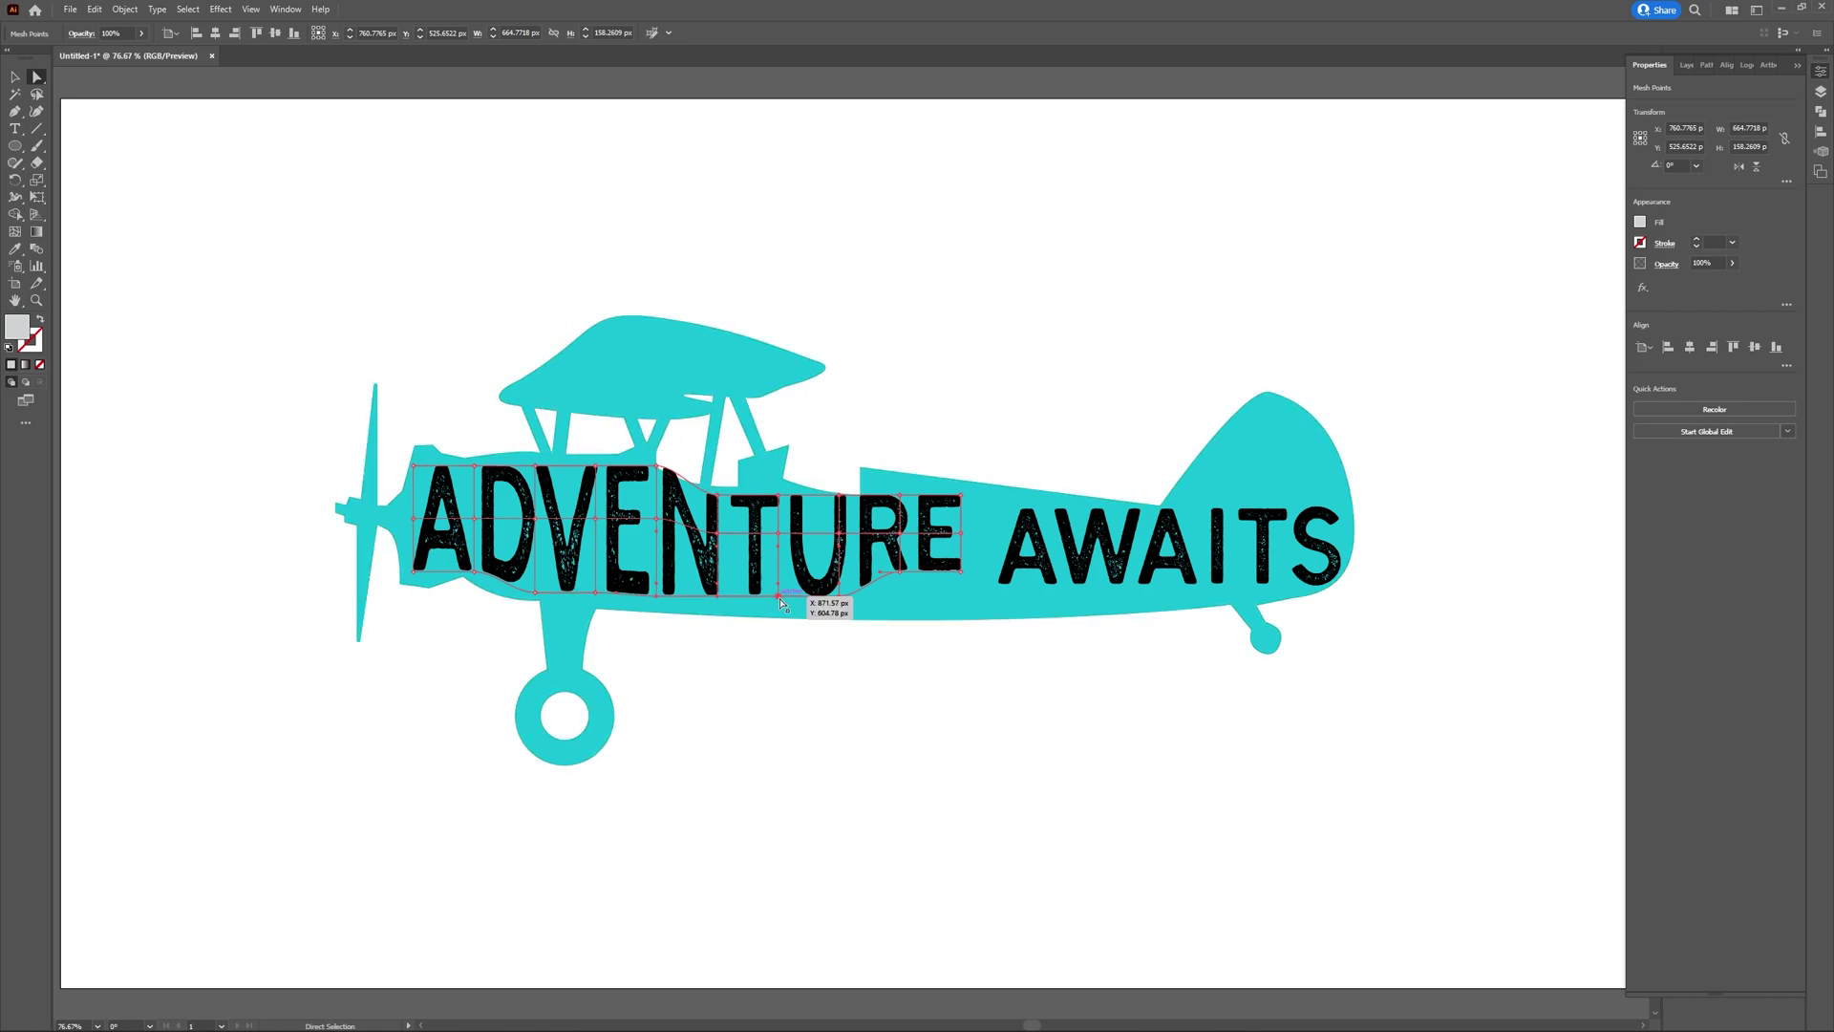
pyautogui.click(901, 571)
pyautogui.moveTo(960, 571); pyautogui.dragTo(961, 616)
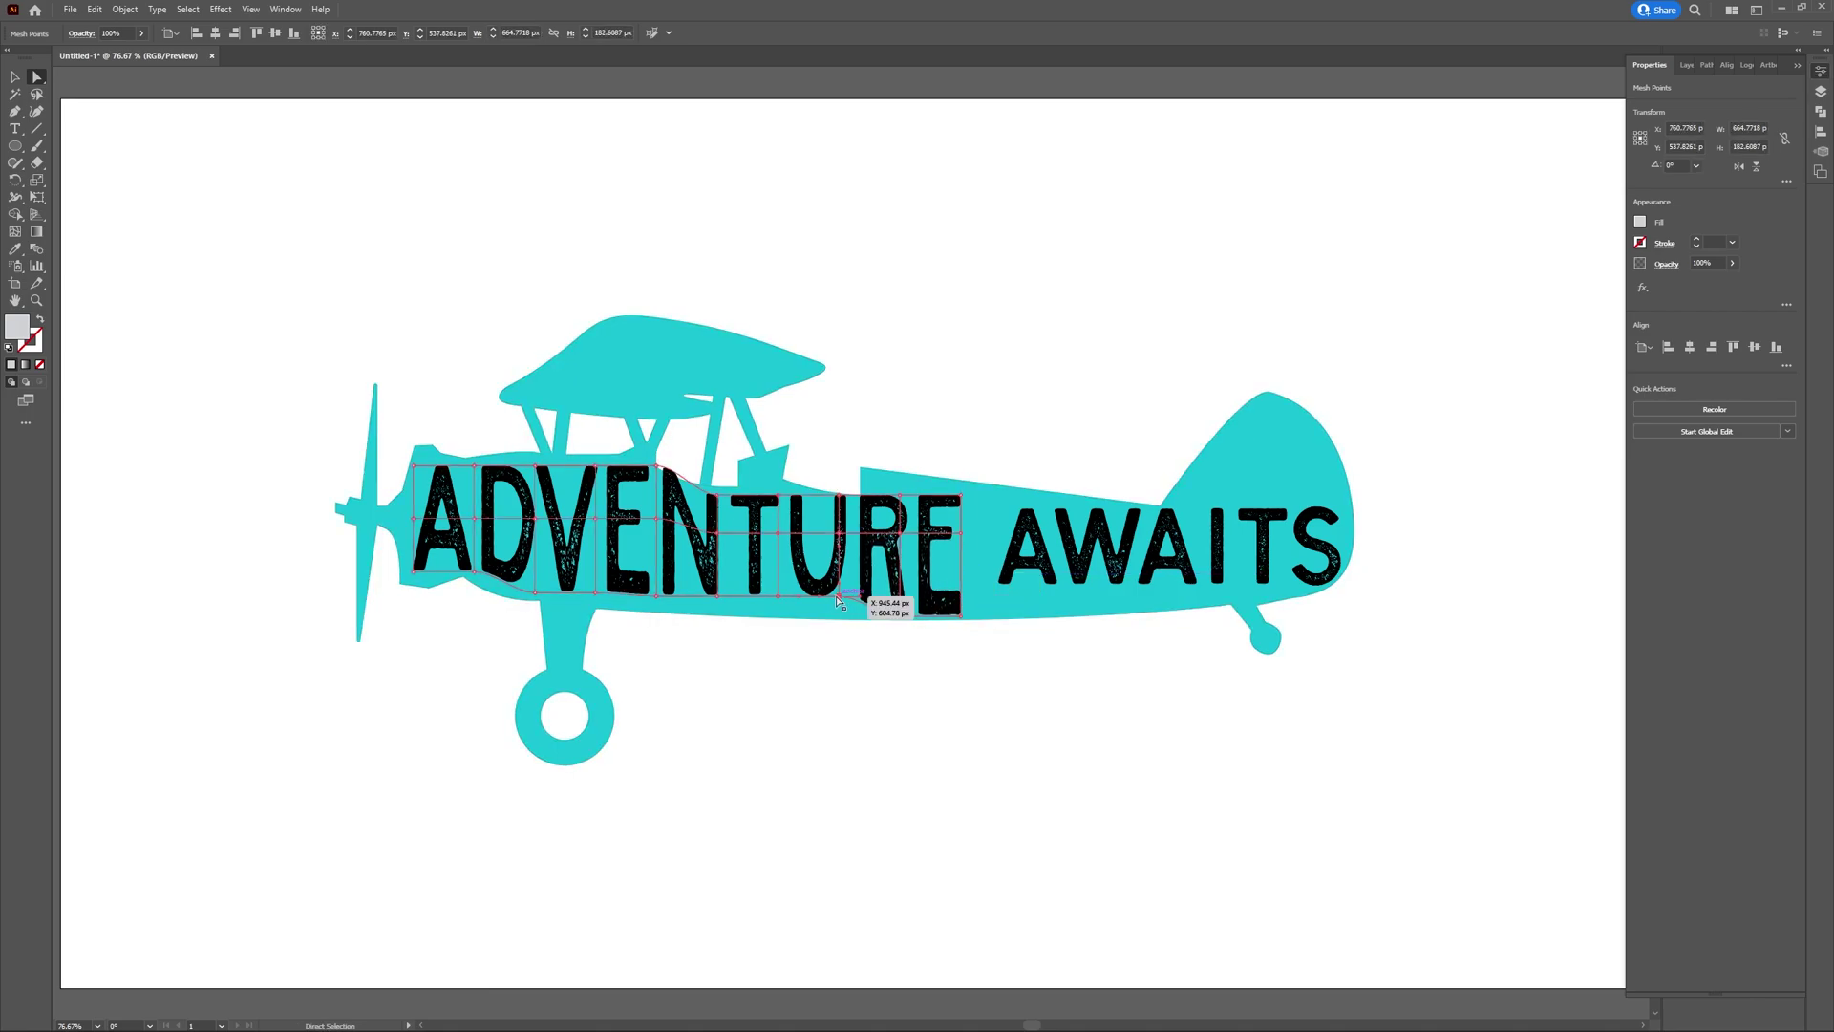
pyautogui.click(774, 594)
pyautogui.moveTo(777, 598); pyautogui.dragTo(716, 610)
# Adjust the mesh points and handles over ENTURE so the letter tops follow the cockpit and rear fuselage contour
pyautogui.moveTo(659, 467); pyautogui.dragTo(791, 501)
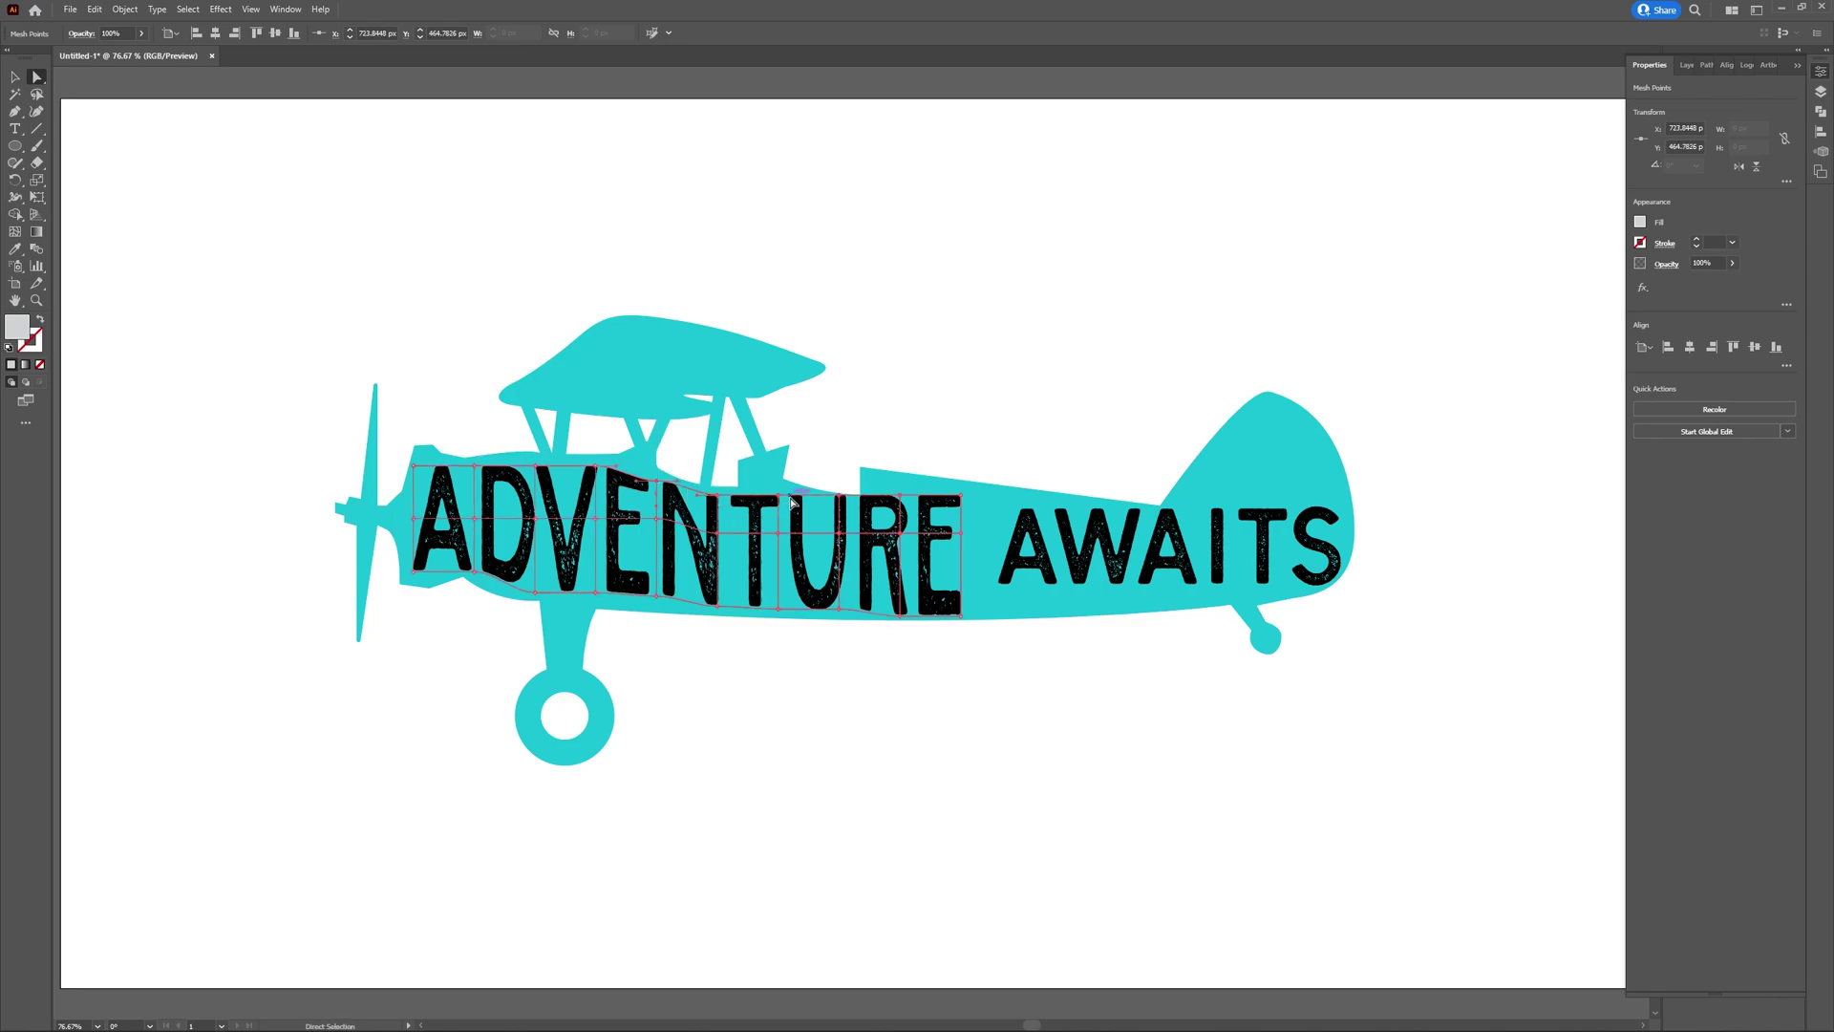
pyautogui.click(899, 496)
pyautogui.moveTo(900, 506); pyautogui.dragTo(900, 492)
pyautogui.moveTo(778, 494); pyautogui.dragTo(760, 461)
pyautogui.moveTo(778, 603); pyautogui.dragTo(785, 604)
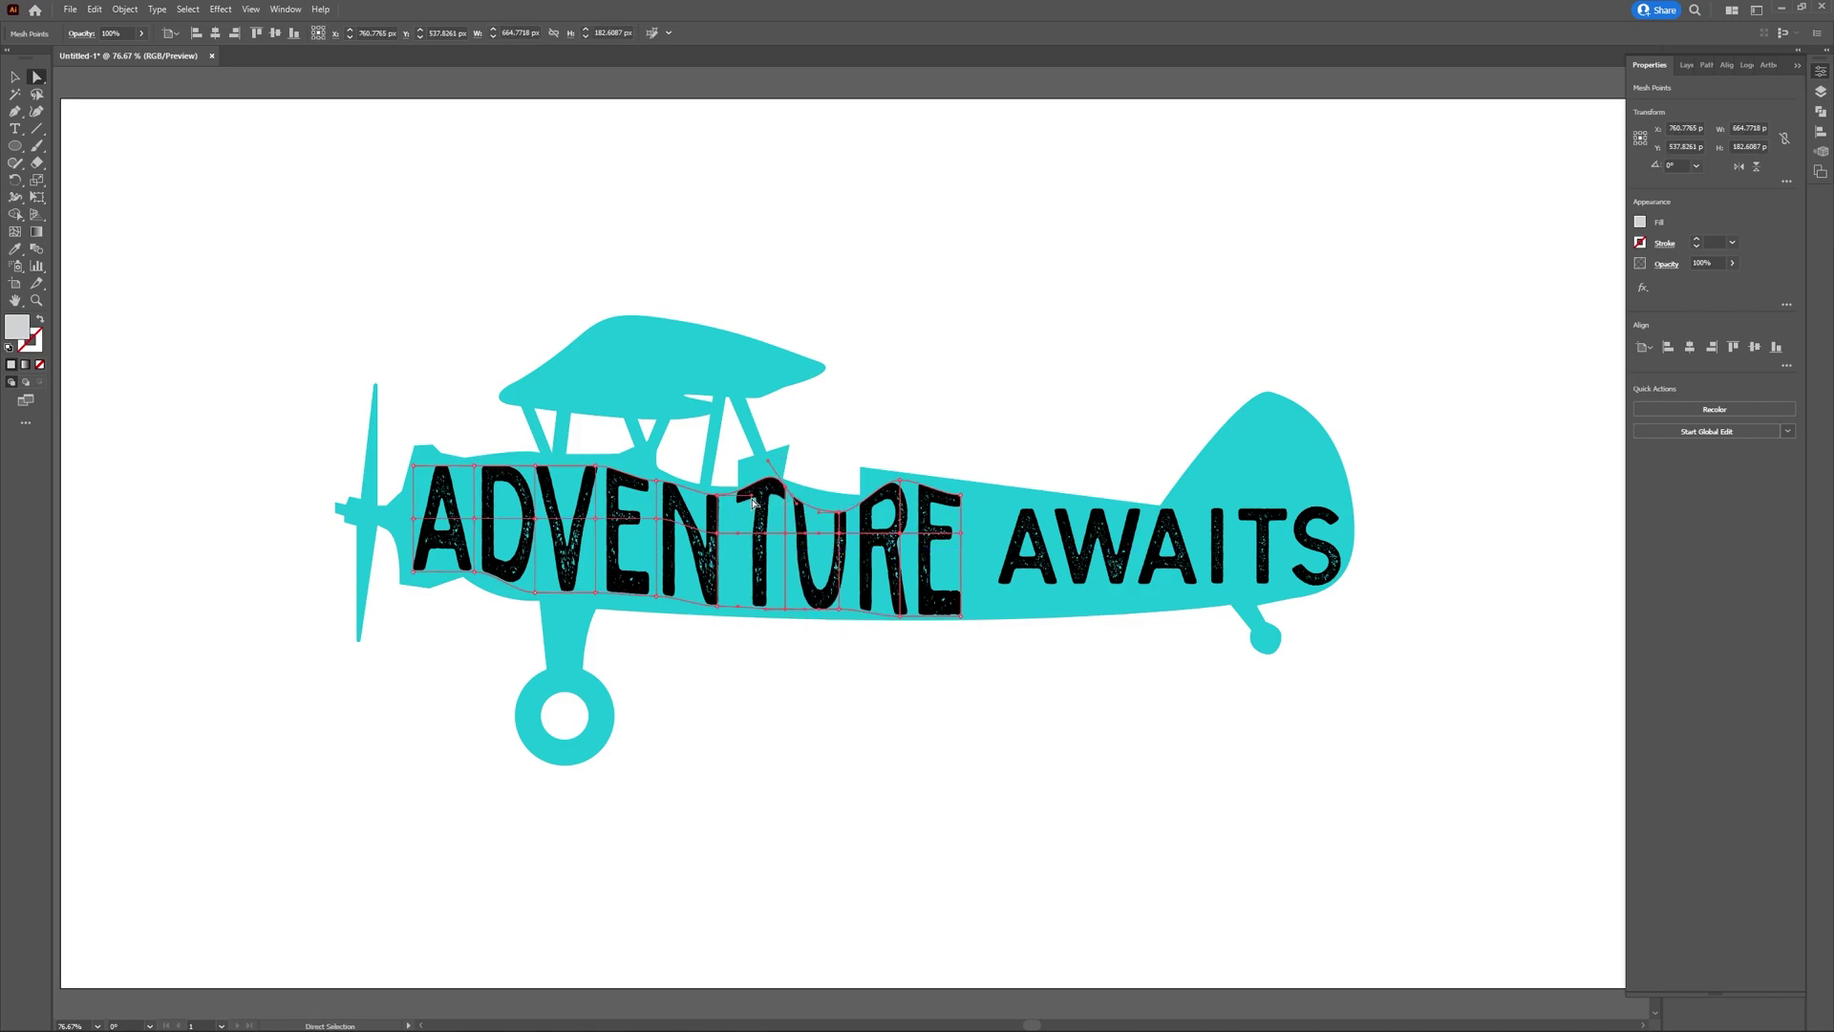
pyautogui.moveTo(762, 533); pyautogui.dragTo(802, 502)
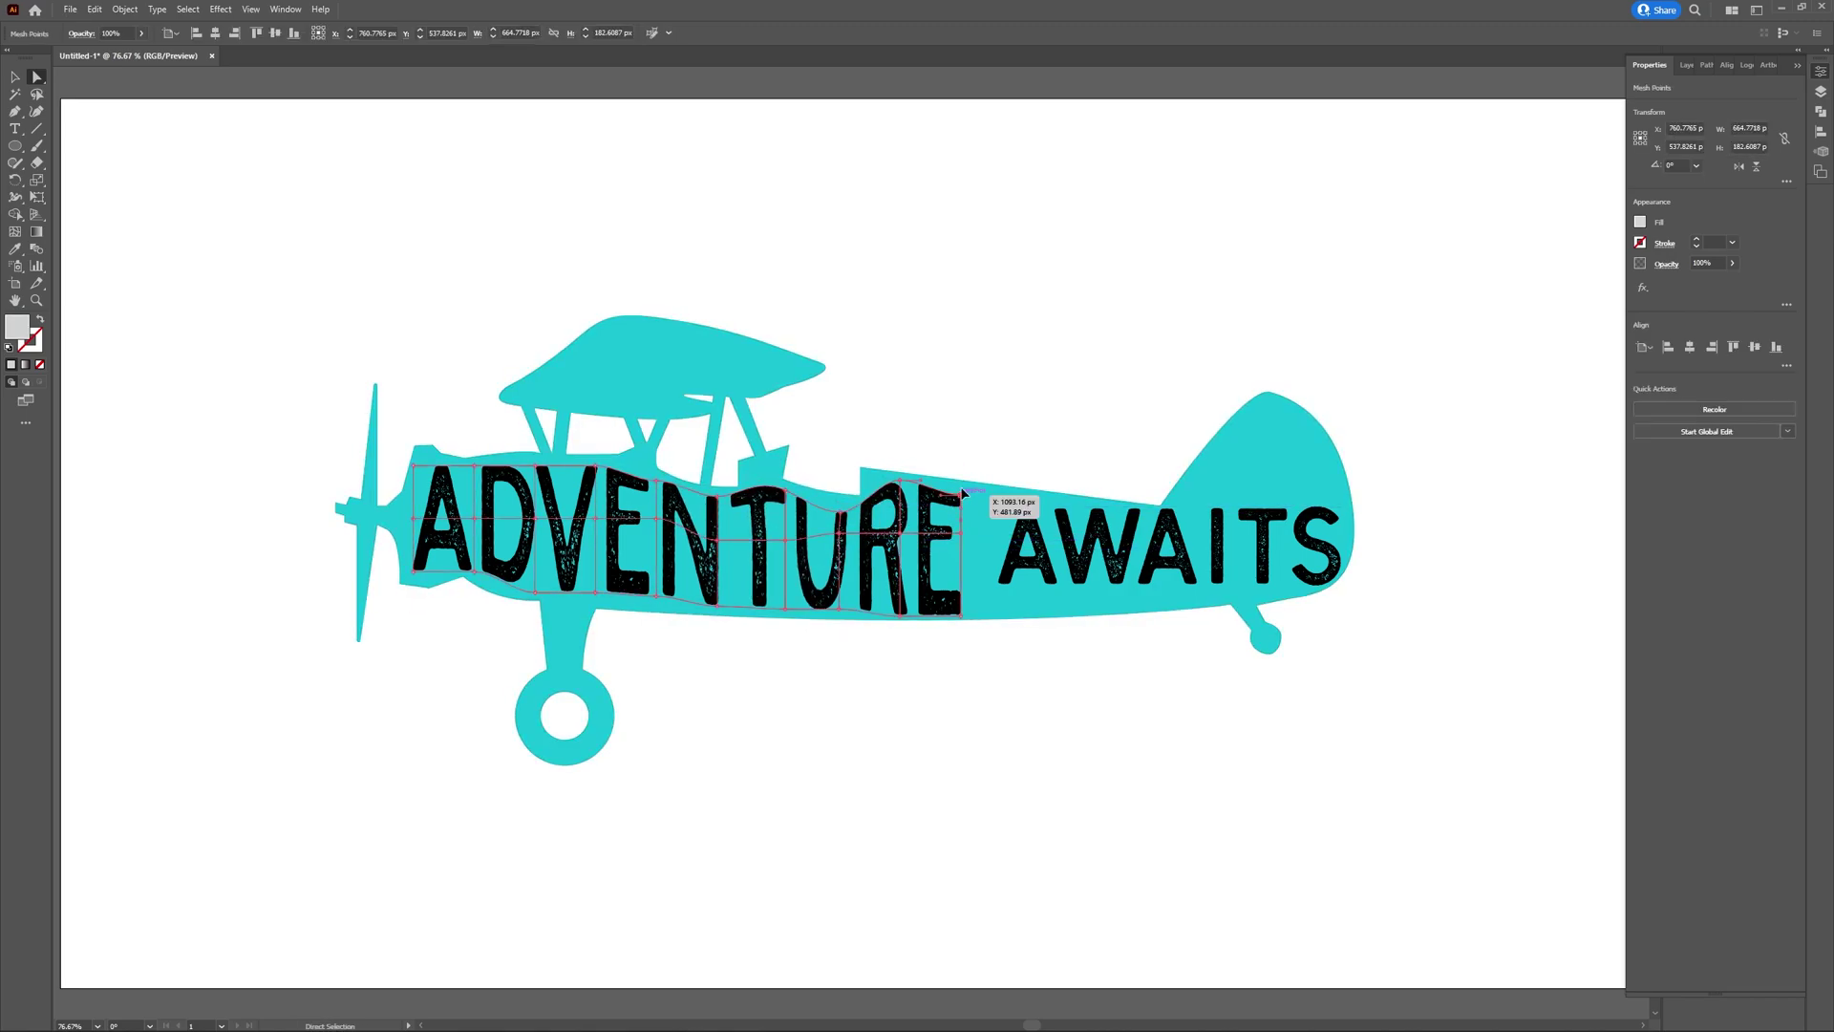
pyautogui.moveTo(960, 495); pyautogui.dragTo(961, 482)
pyautogui.click(940, 439)
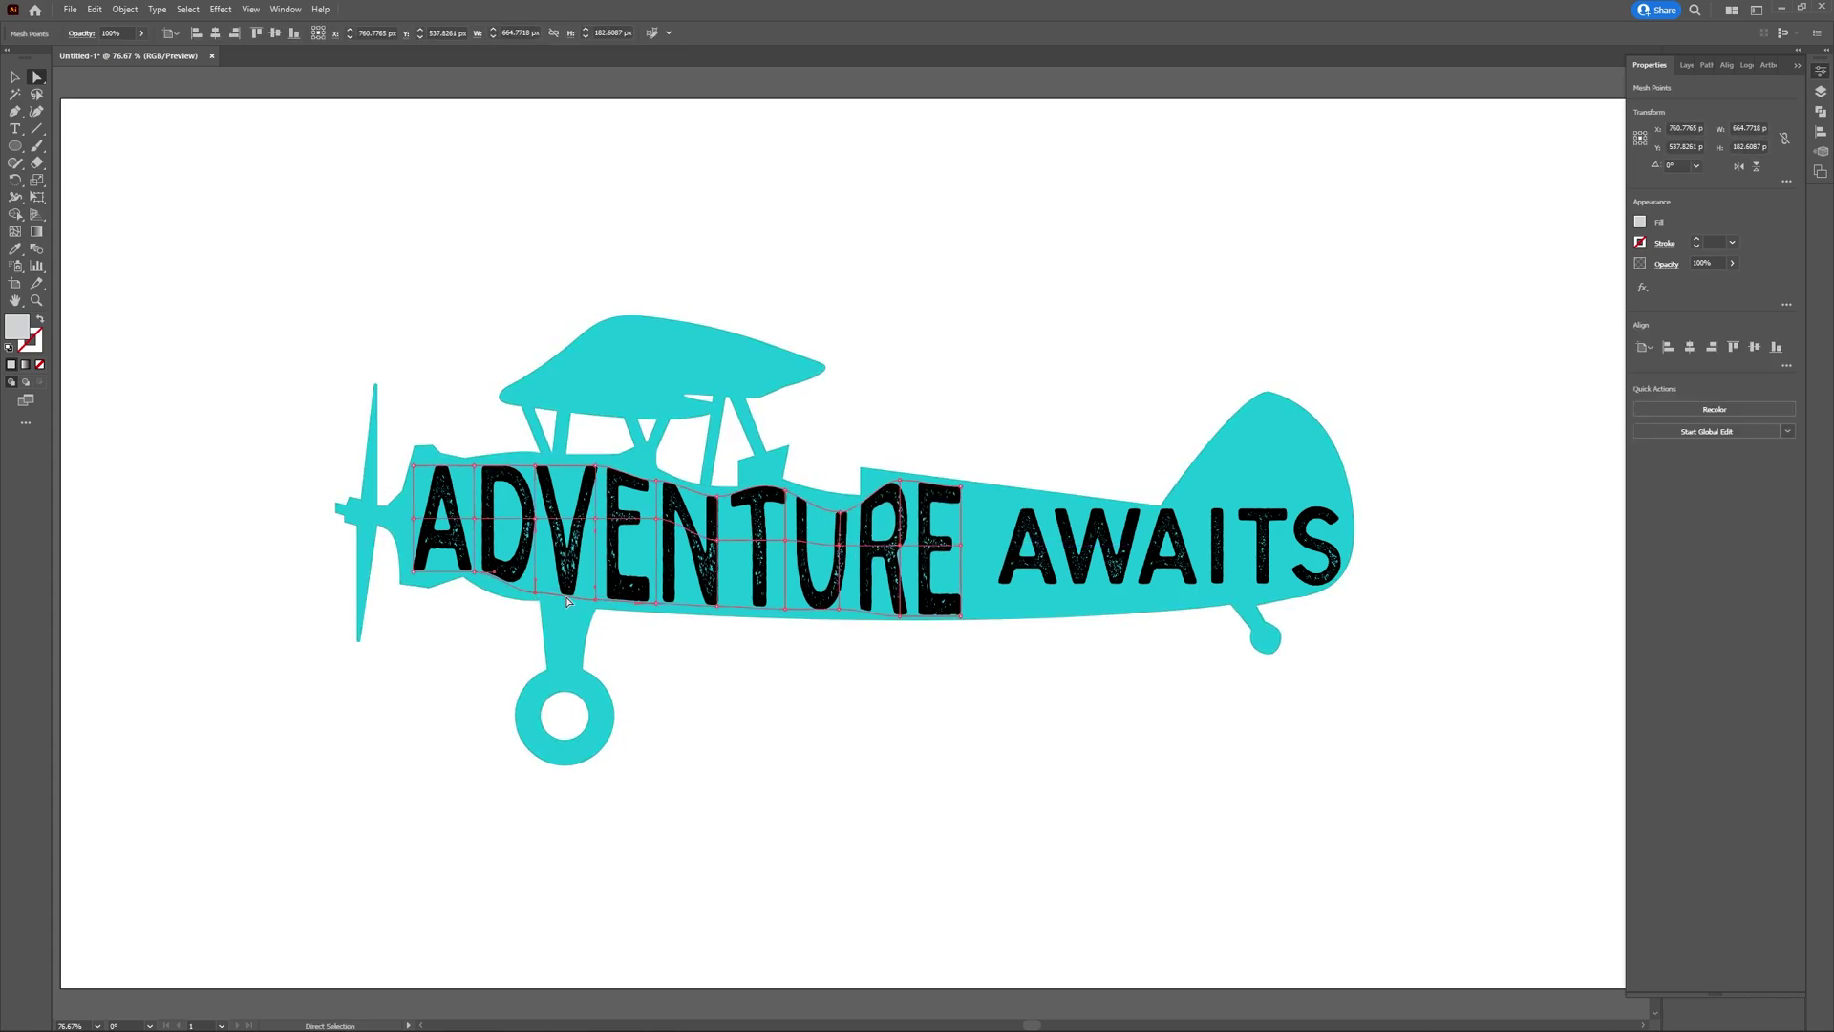
# Stretch the bottom of the V down into the wheel strut and adjust the mesh points and handles beside it
pyautogui.moveTo(563, 606); pyautogui.dragTo(568, 695)
pyautogui.click(629, 595)
pyautogui.click(595, 598)
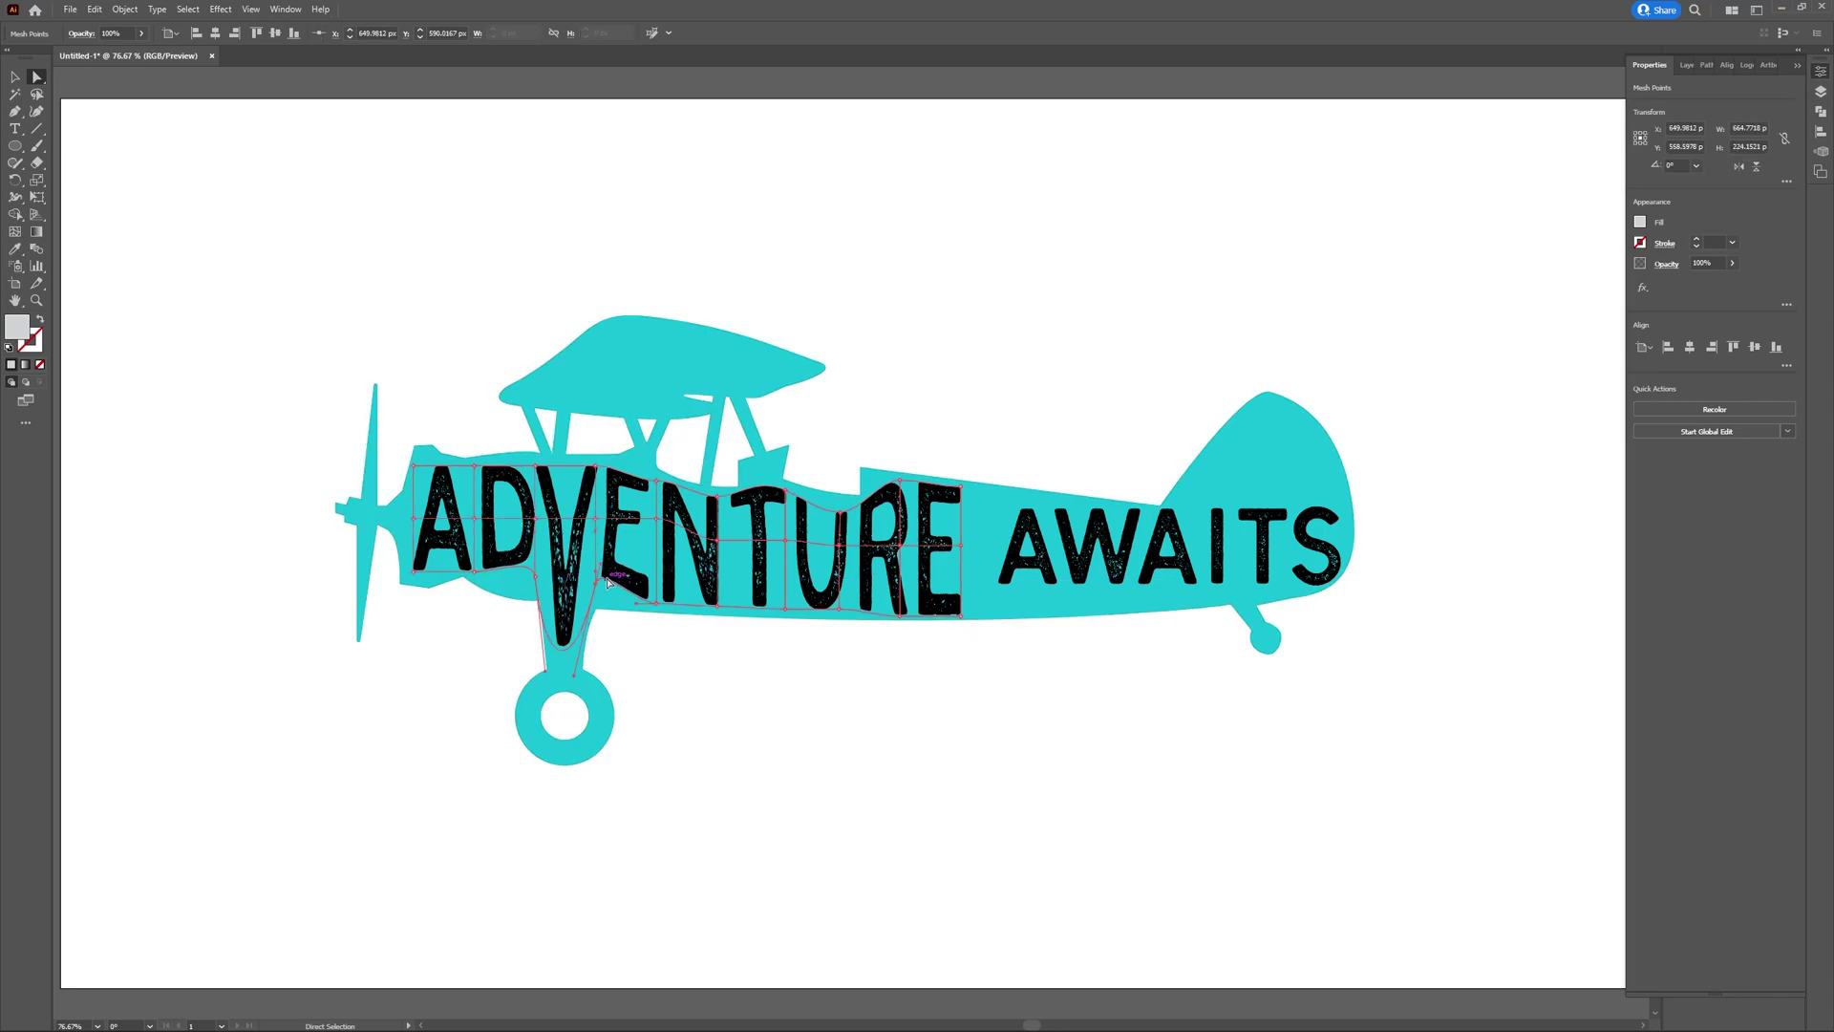
pyautogui.hotkey('ctrl', 'space')
pyautogui.moveTo(599, 571); pyautogui.dragTo(590, 570)
pyautogui.moveTo(545, 669); pyautogui.dragTo(565, 626)
pyautogui.hotkey('ctrl', 'space')
pyautogui.moveTo(477, 671); pyautogui.dragTo(573, 671)
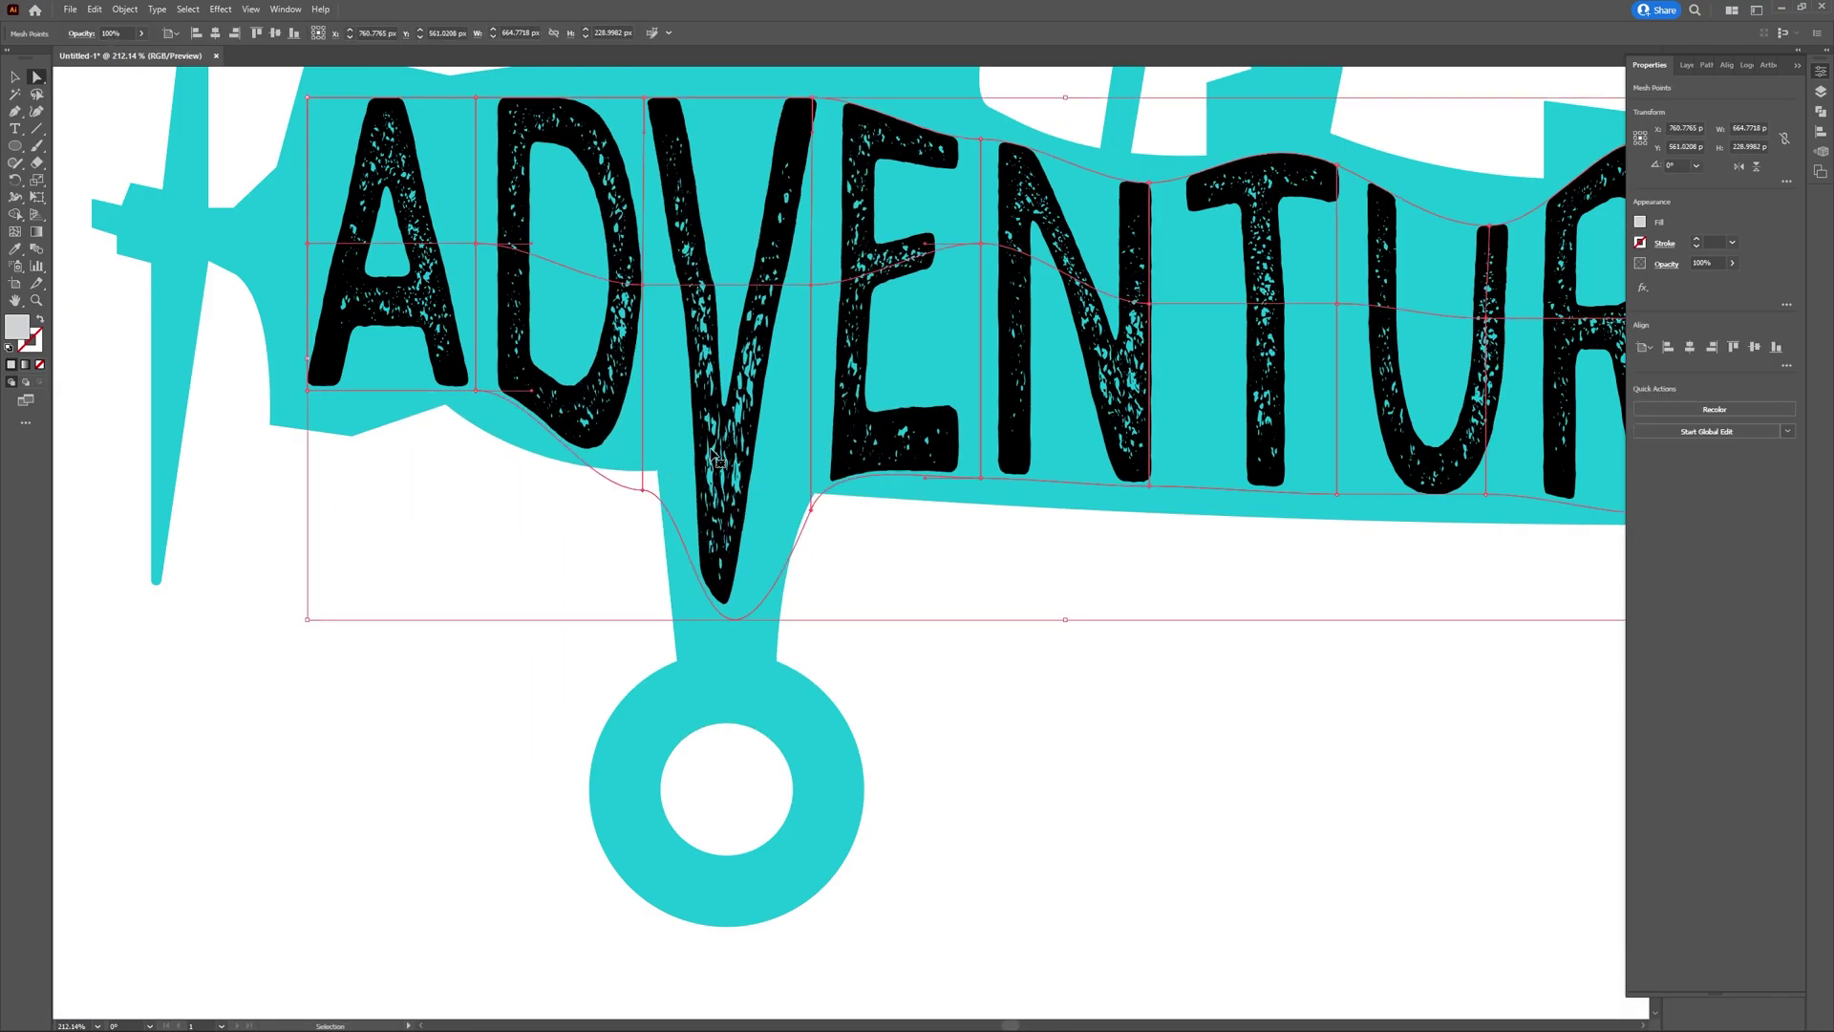
# Refine the mesh points and handles around the lower parts of D, V and E to fit the belly and wheel strut
pyautogui.click(644, 442)
pyautogui.hotkey('ctrl', 'space')
pyautogui.moveTo(239, 731); pyautogui.dragTo(215, 731)
pyautogui.click(723, 314)
pyautogui.keyDown('shift'); pyautogui.click(580, 314); pyautogui.keyUp('shift')
pyautogui.moveTo(580, 314); pyautogui.dragTo(581, 342)
pyautogui.hotkey('ctrl', 'space')
pyautogui.moveTo(700, 489); pyautogui.dragTo(646, 487)
pyautogui.click(607, 488)
pyautogui.moveTo(677, 648); pyautogui.dragTo(672, 634)
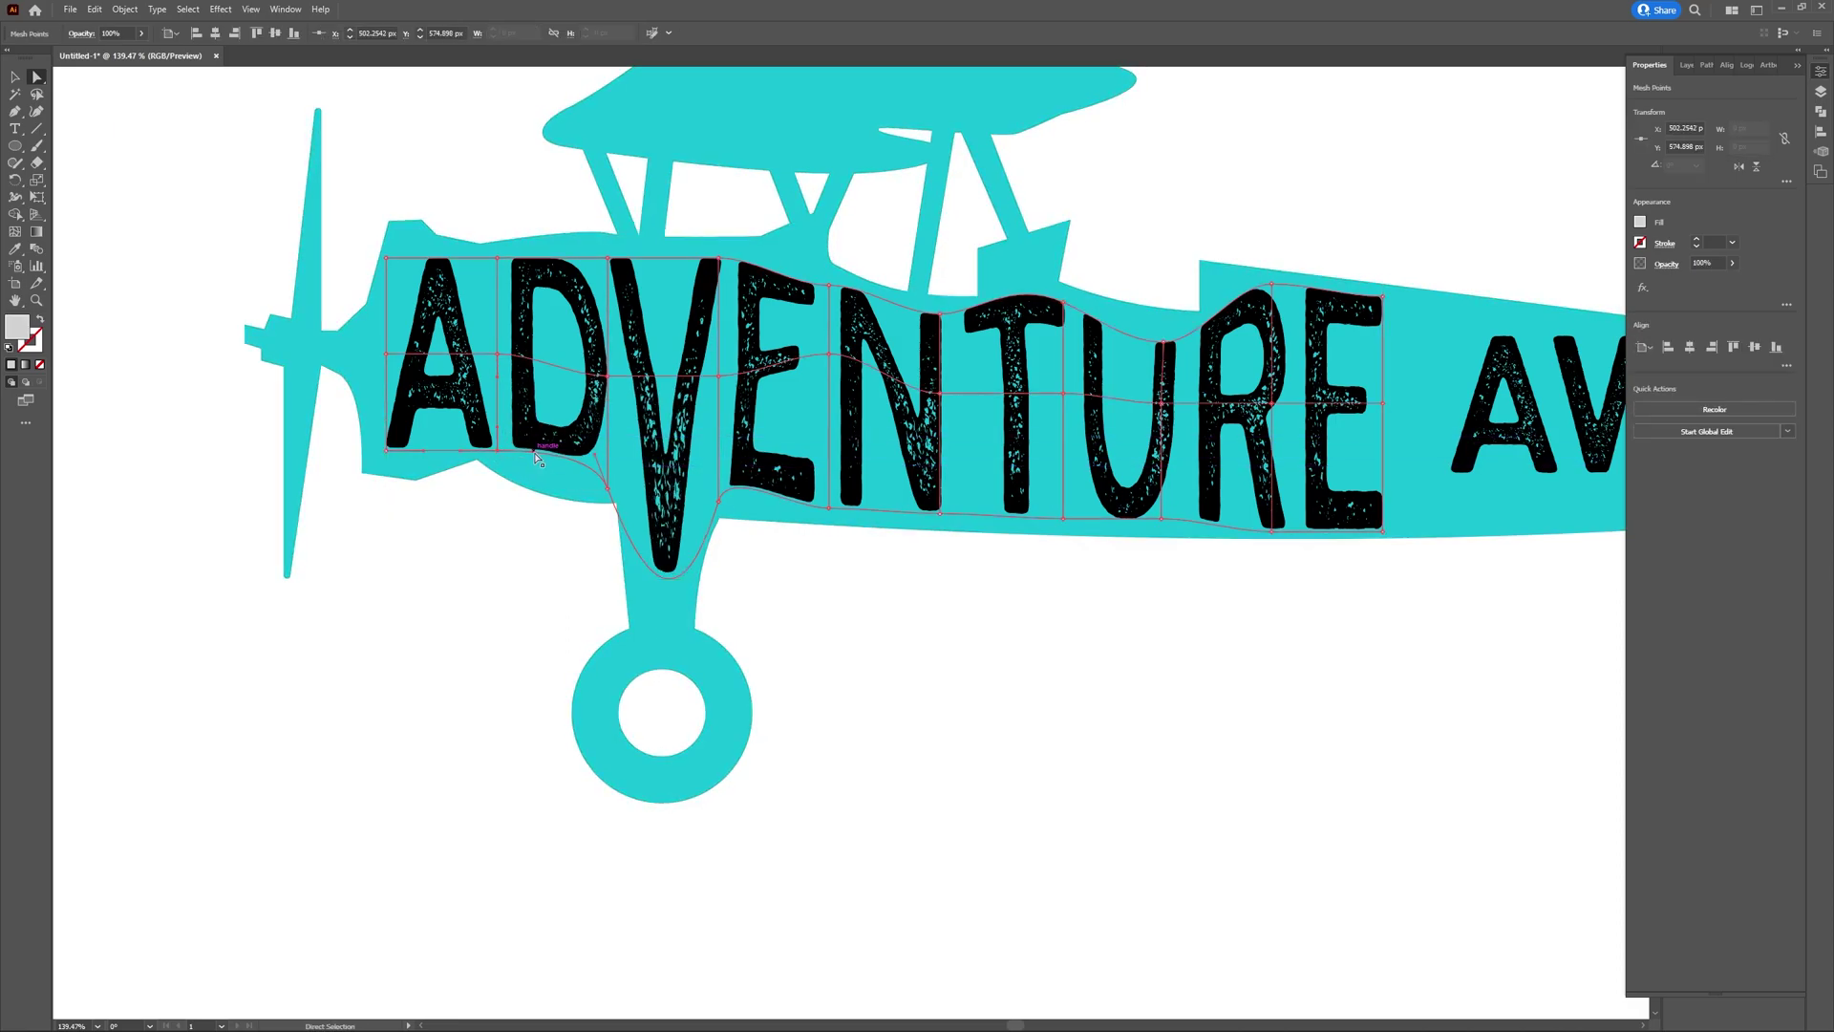
# Reshape the mesh around A and D to fit the airplane's nose, and deselect the word
pyautogui.scroll(-2, 564, 451)
pyautogui.click(439, 314)
pyautogui.moveTo(438, 315); pyautogui.dragTo(443, 304)
pyautogui.hotkey('ctrl', 'space')
pyautogui.moveTo(966, 300); pyautogui.dragTo(1012, 300)
pyautogui.hotkey('ctrl', 'shift', 'a')
pyautogui.moveTo(583, 374); pyautogui.dragTo(445, 409)
pyautogui.click(316, 926)
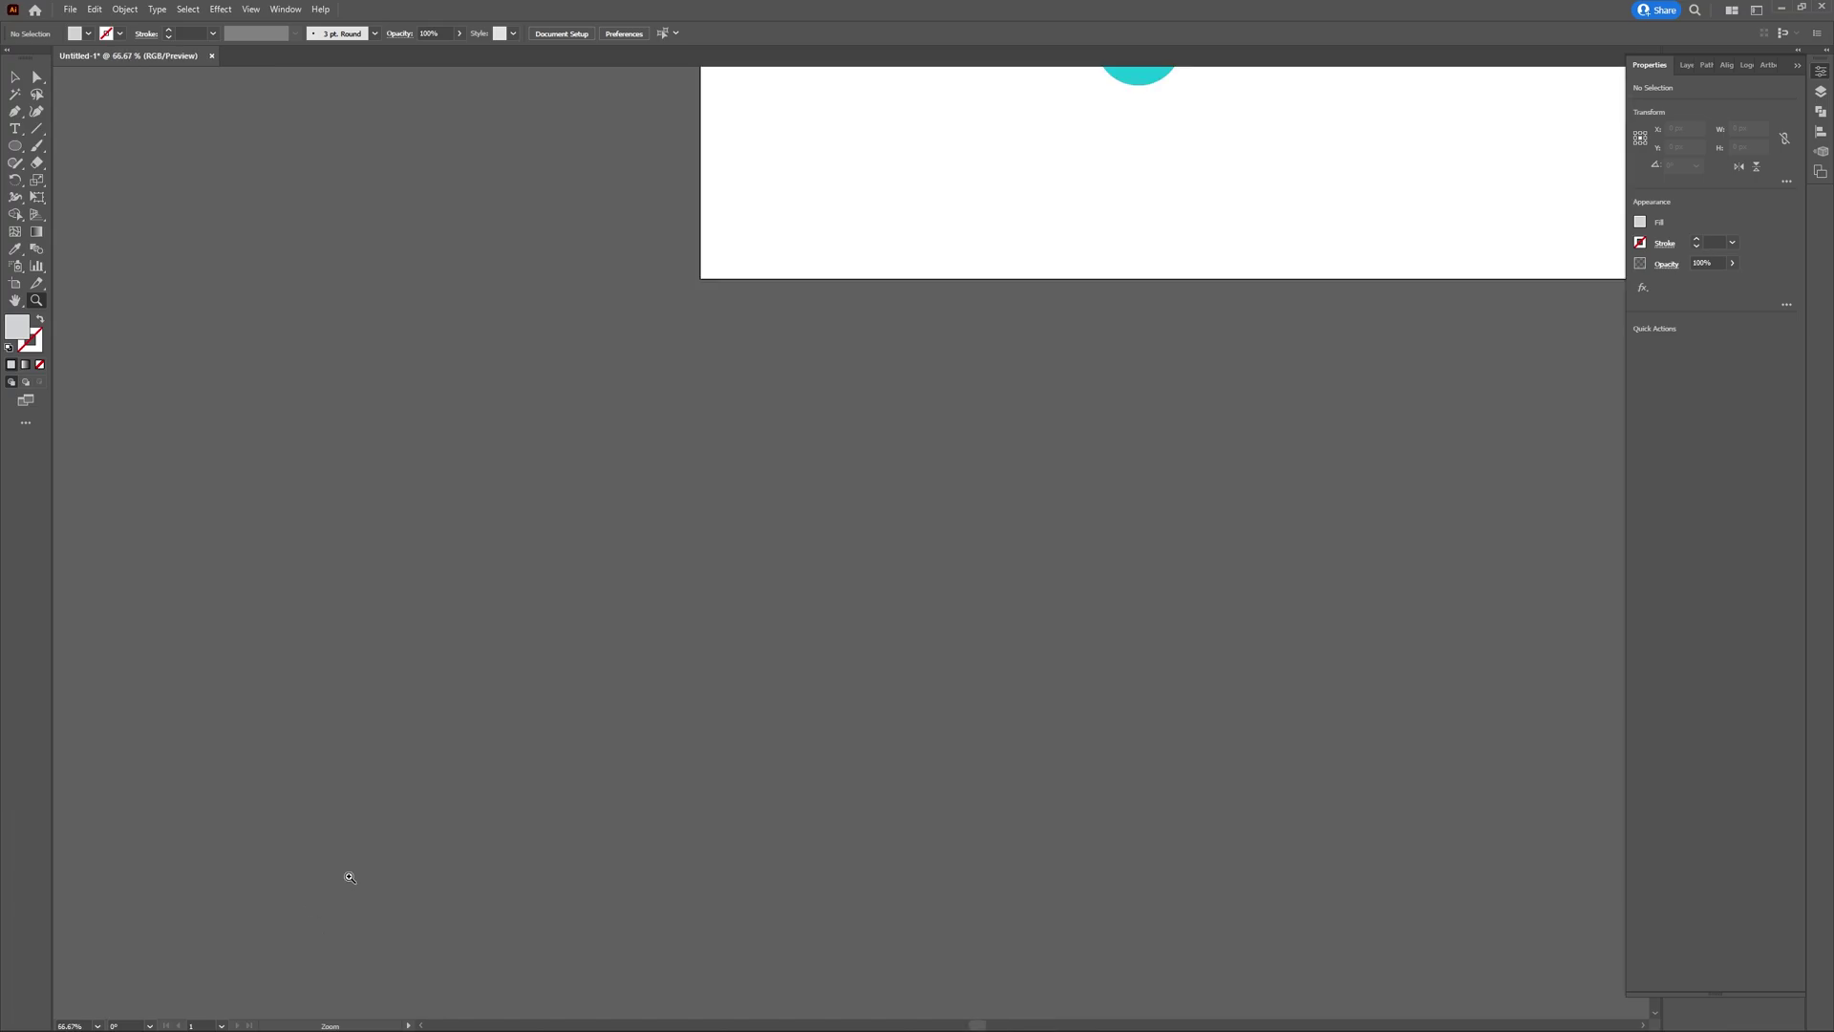
pyautogui.hotkey('ctrl', '0')
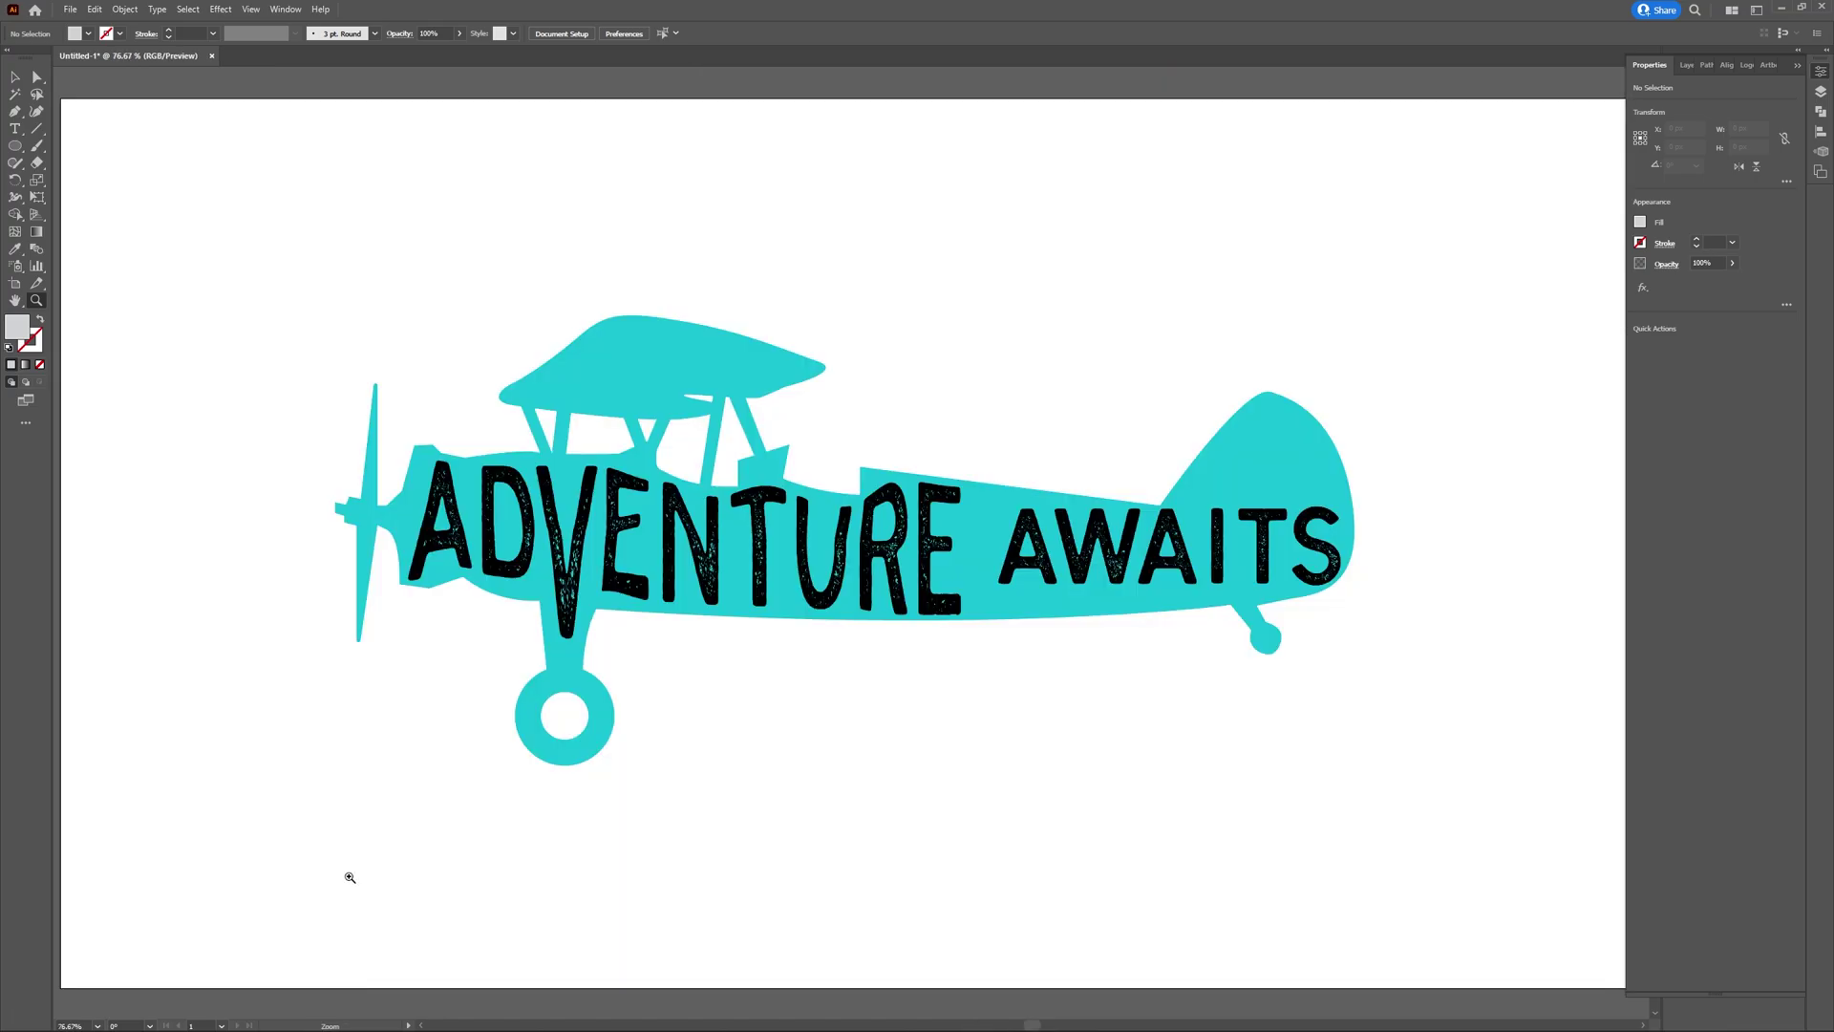
# Apply an envelope mesh with 2 rows and 6 columns to the word AWAITS
pyautogui.click(14, 77)
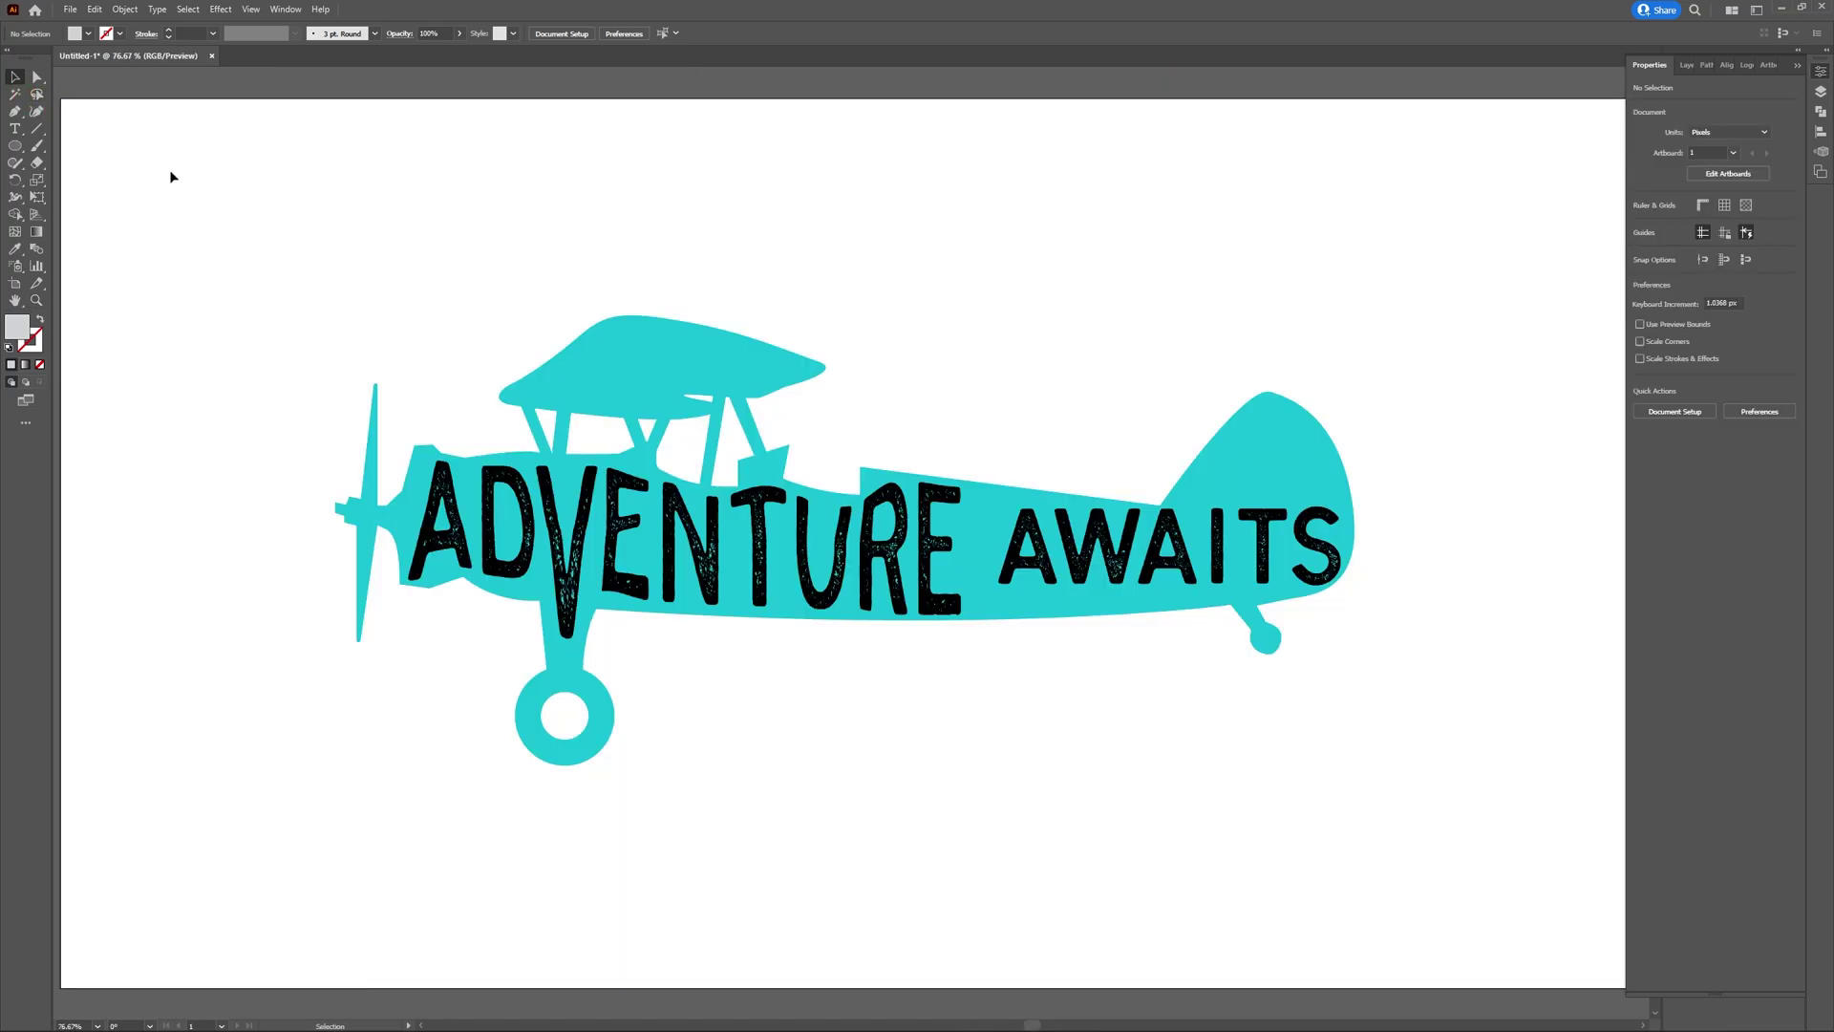
pyautogui.click(1039, 573)
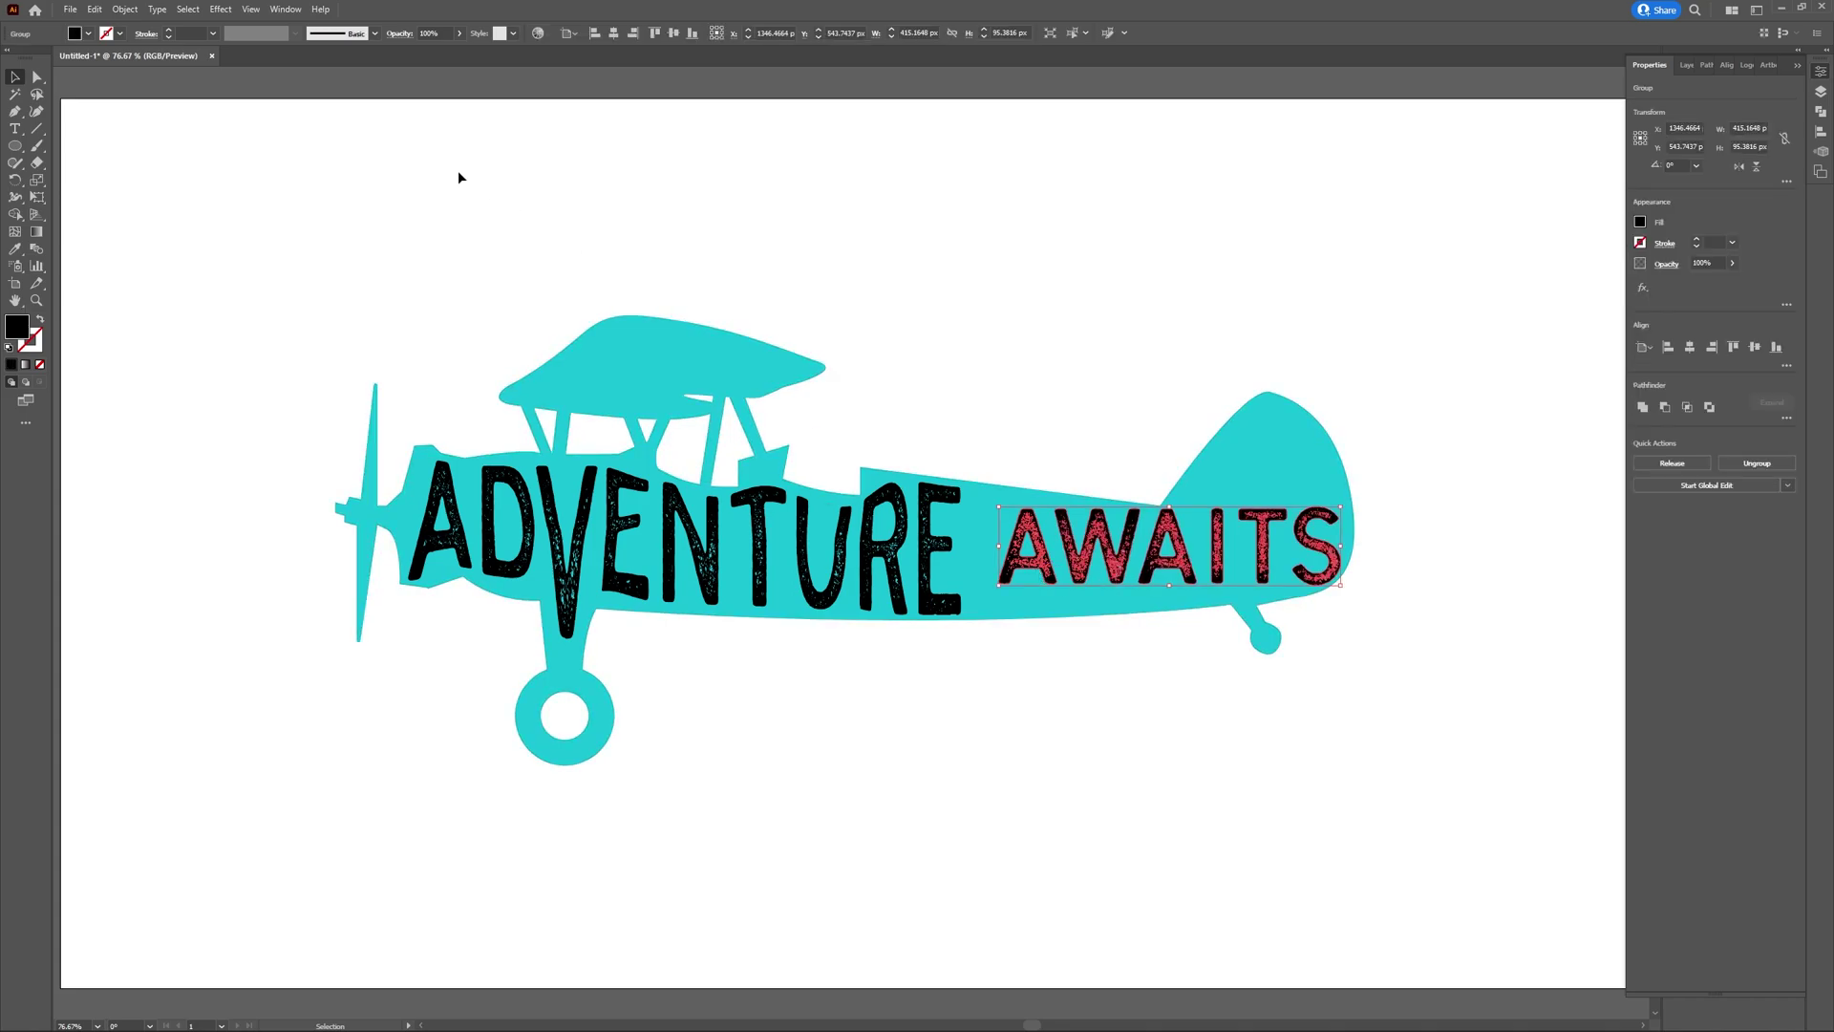
pyautogui.click(125, 9)
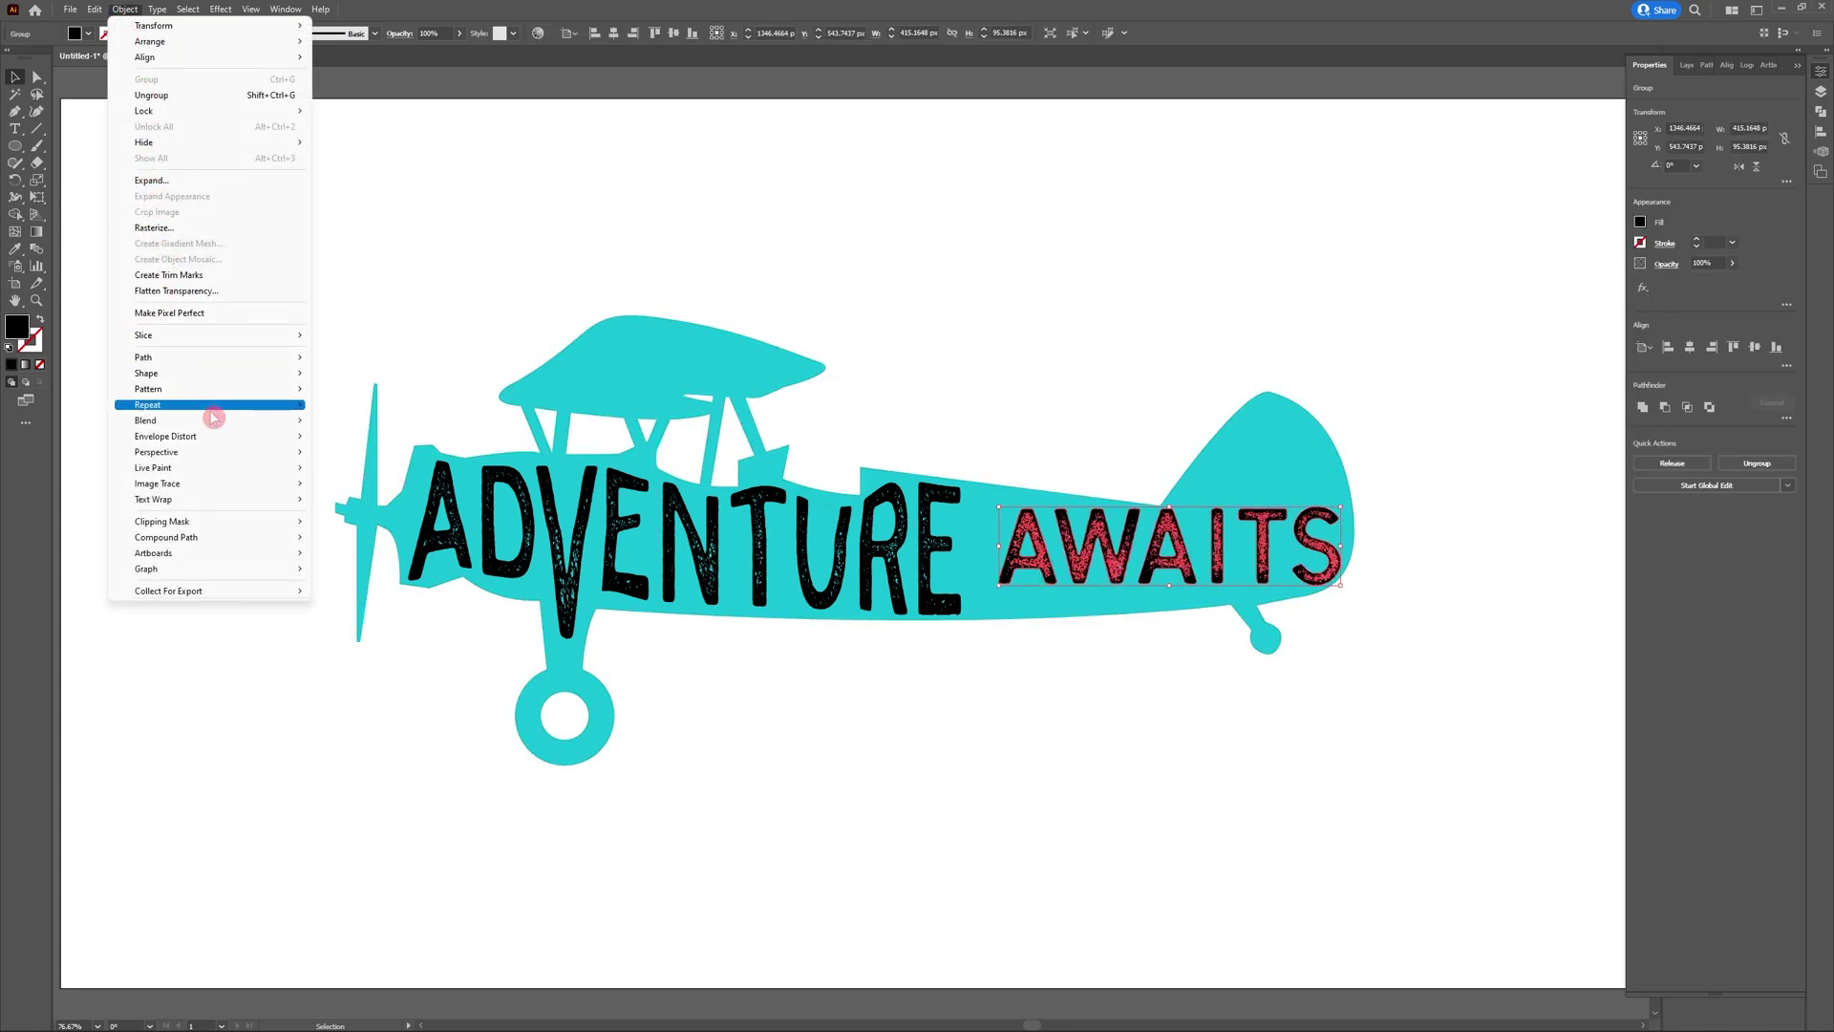
pyautogui.moveTo(216, 437)
pyautogui.click(399, 455)
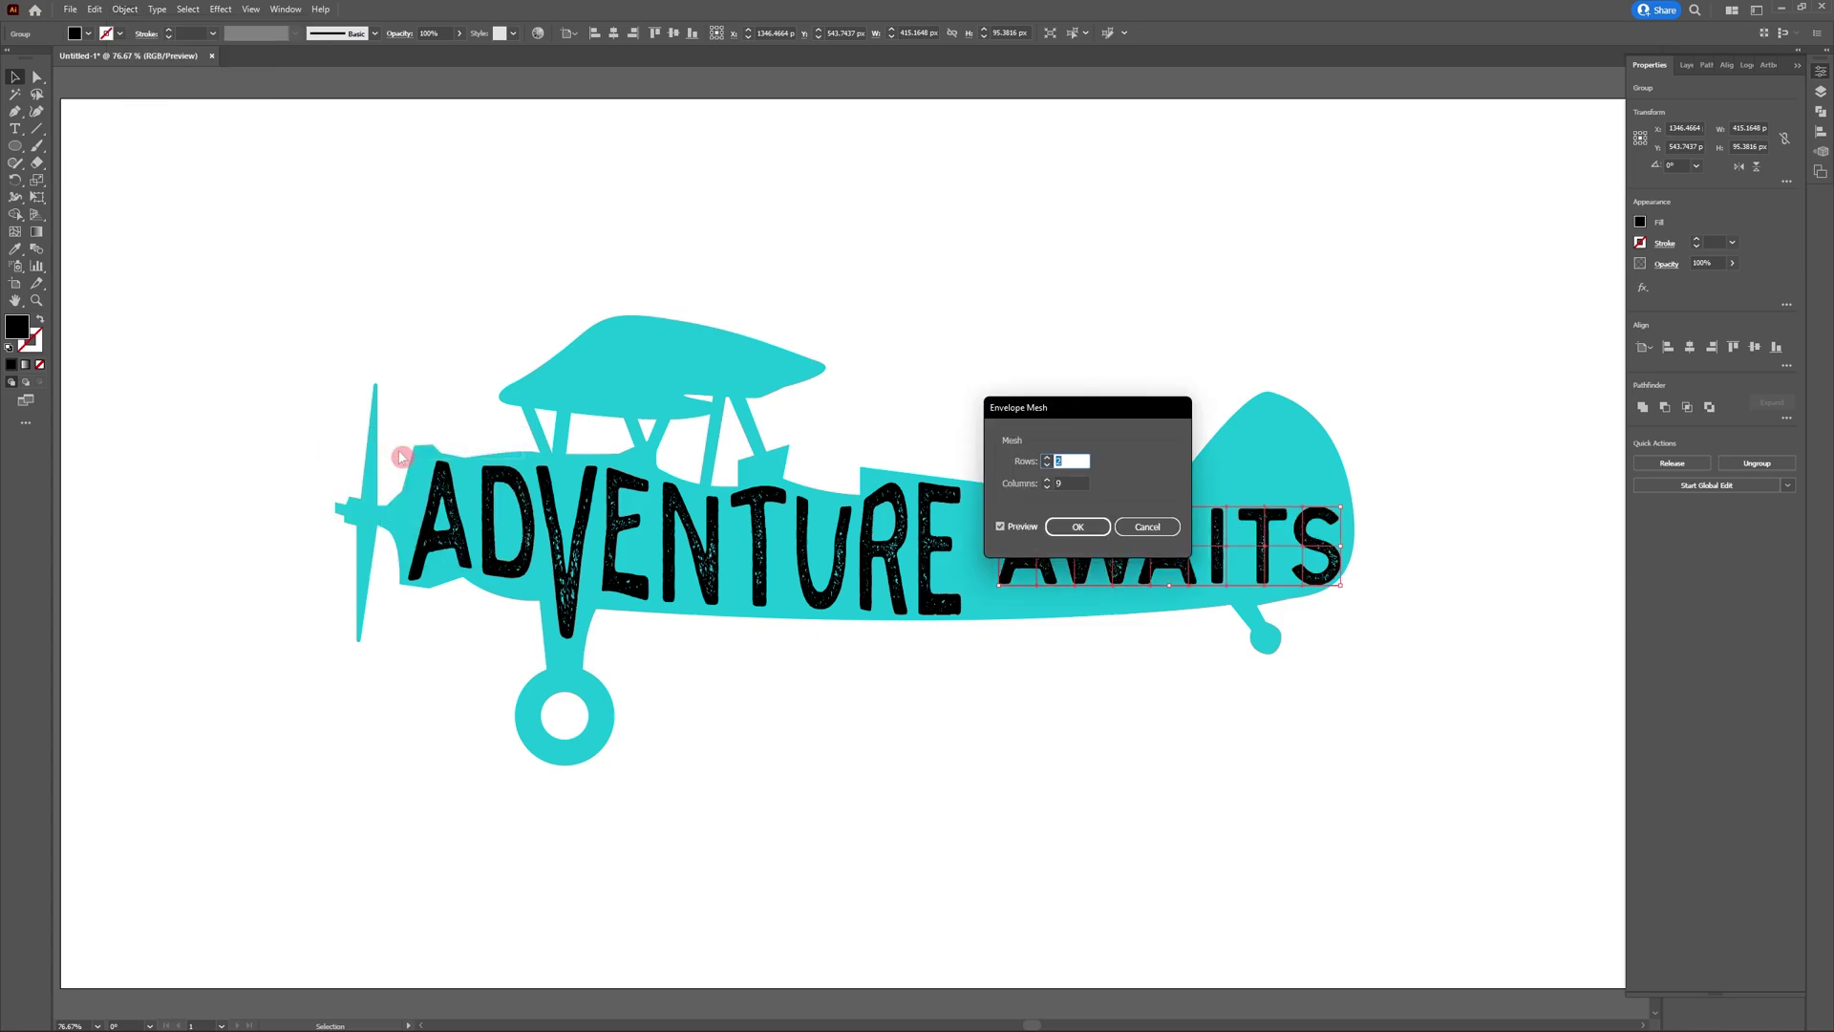
pyautogui.click(1047, 486)
pyautogui.click(1047, 486)
pyautogui.click(1047, 487)
pyautogui.click(1066, 531)
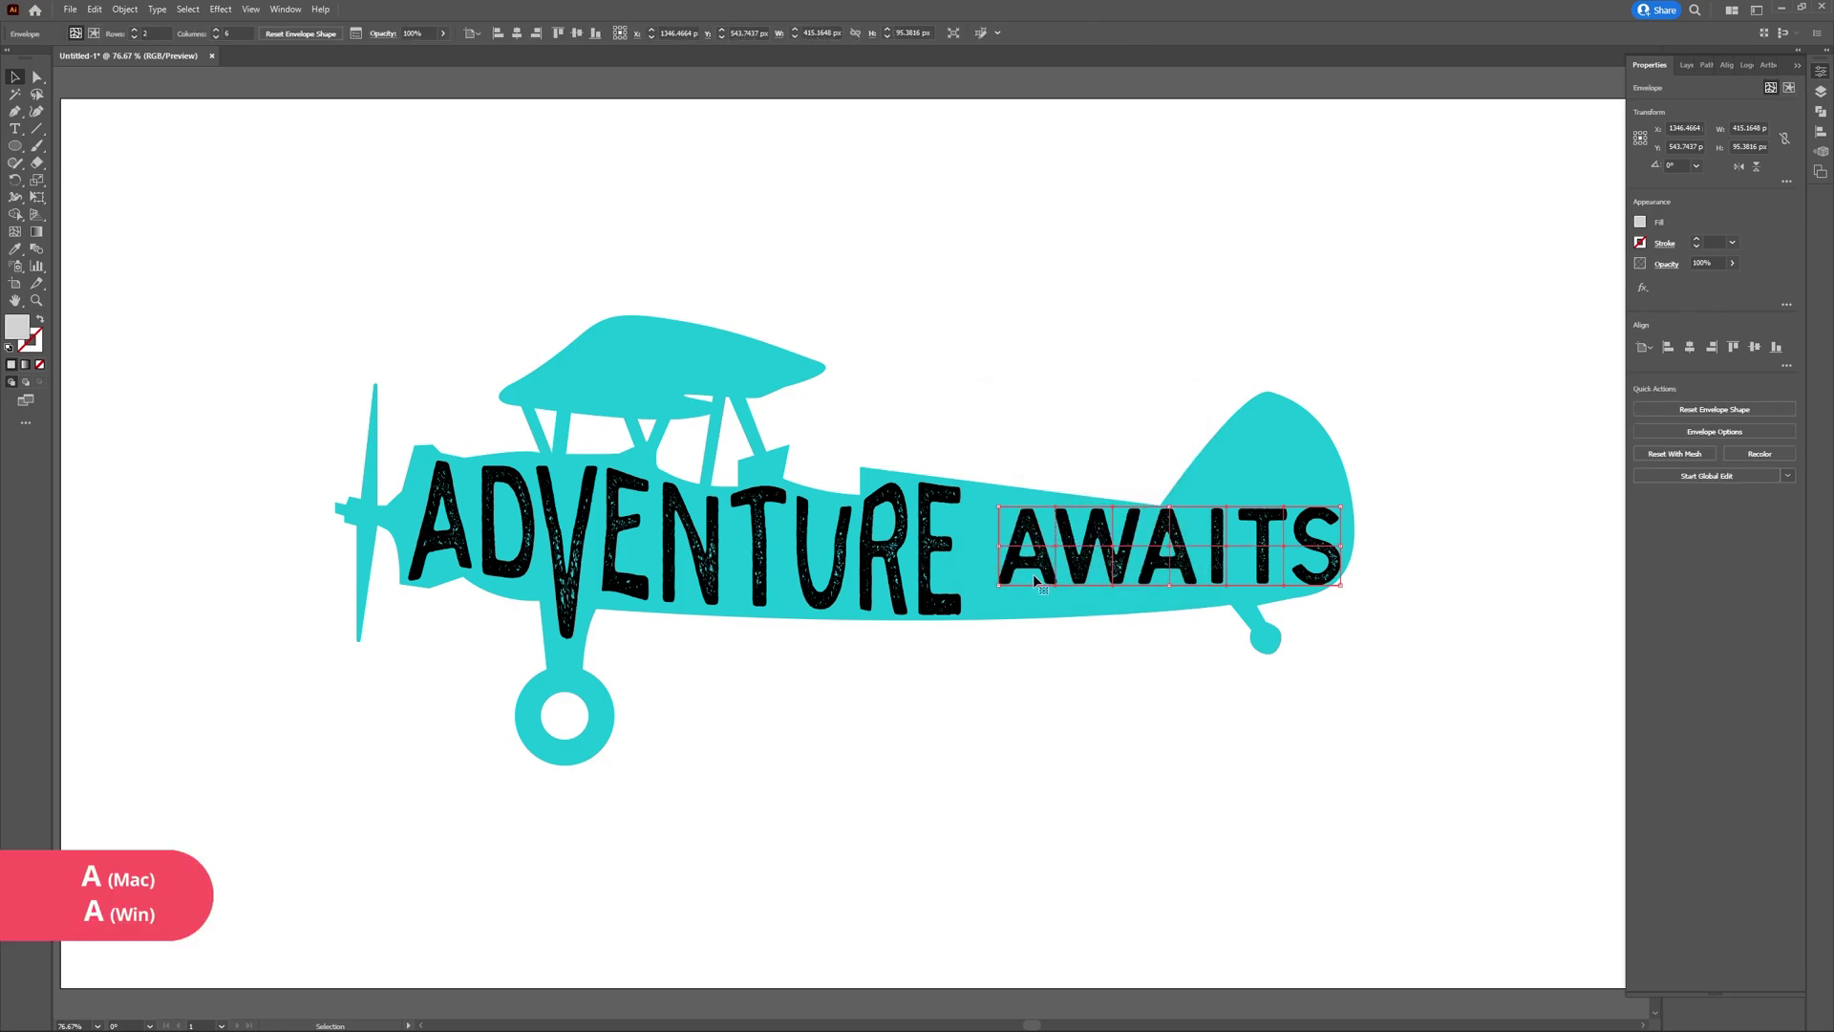
pyautogui.press('a')
pyautogui.moveTo(998, 585); pyautogui.dragTo(1001, 608)
pyautogui.hotkey('ctrl', 'z')
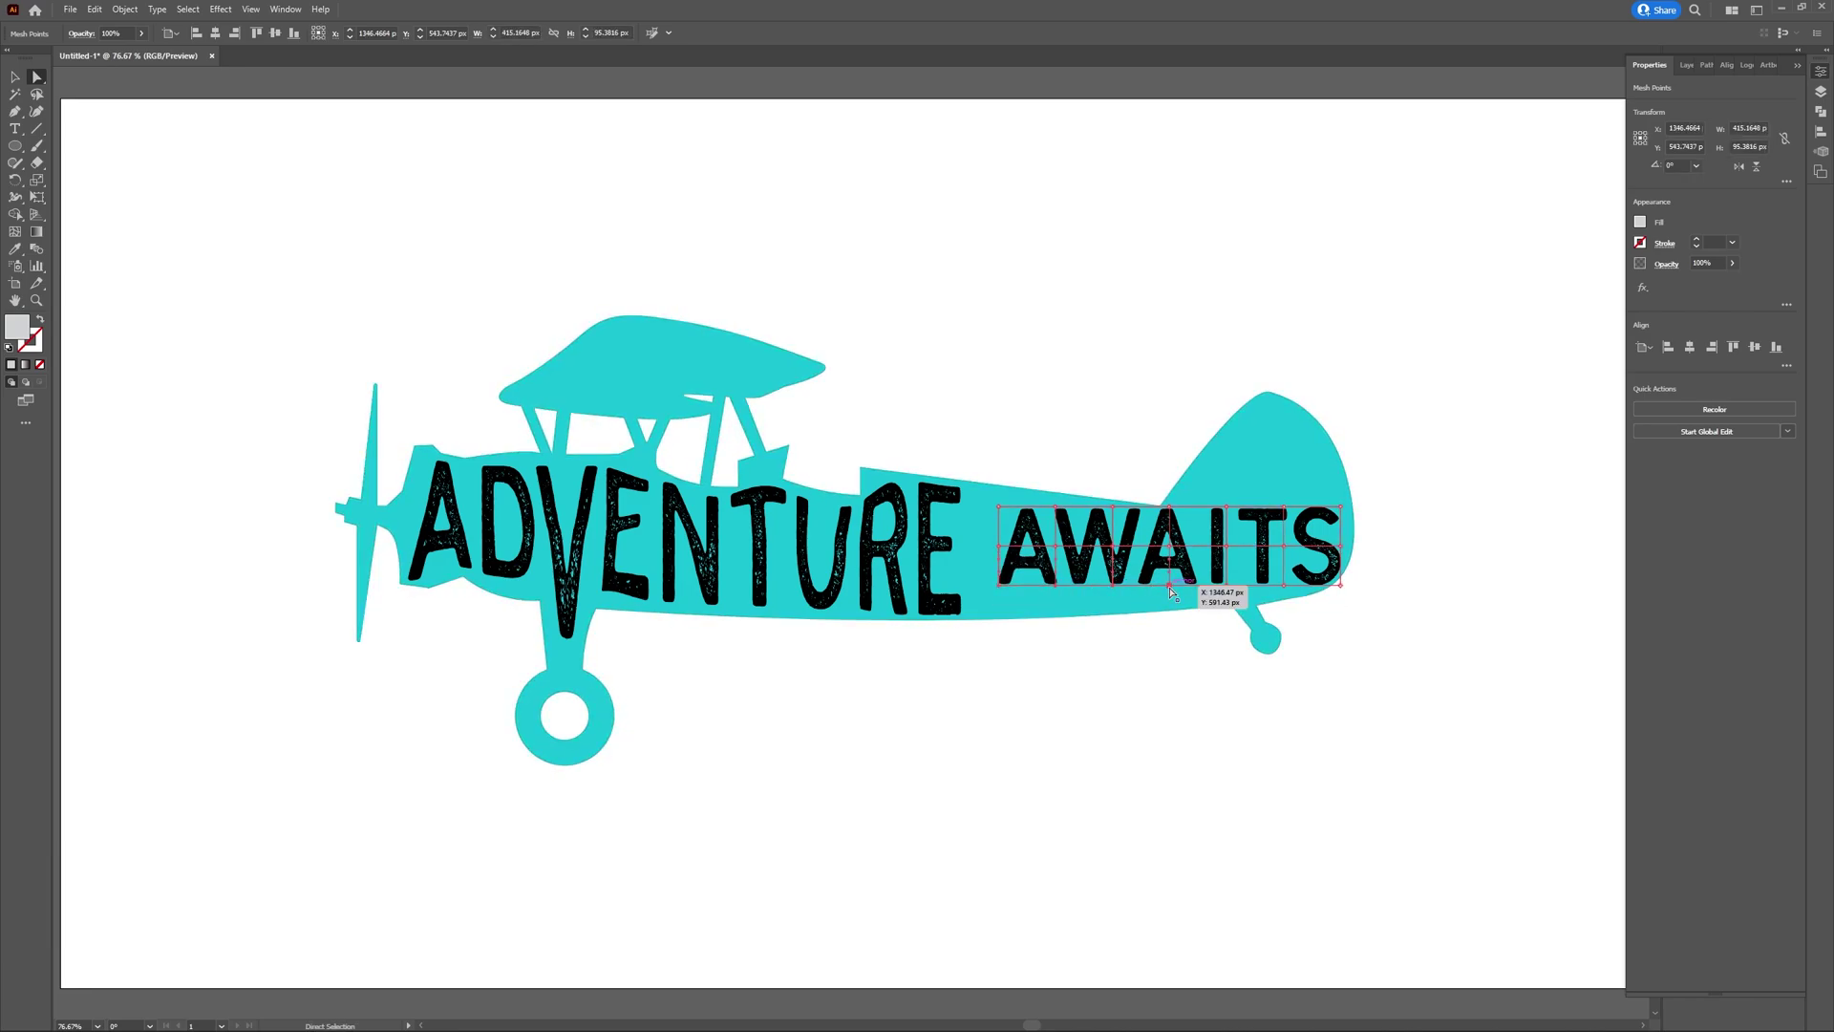
# Stretch the mesh edges of AWAITS around A, W and A to follow the rear fuselage's top and belly lines
pyautogui.moveTo(1170, 585); pyautogui.dragTo(1170, 605)
pyautogui.moveTo(998, 506); pyautogui.dragTo(998, 491)
pyautogui.moveTo(1056, 506); pyautogui.dragTo(1055, 501)
pyautogui.moveTo(998, 604); pyautogui.dragTo(1057, 608)
pyautogui.moveTo(1228, 585); pyautogui.dragTo(1284, 592)
# Raise the upper mesh points above I, T and S so the letters rise into the airplane's tail fin
pyautogui.click(1227, 506)
pyautogui.keyDown('shift'); pyautogui.click(1284, 506); pyautogui.keyUp('shift')
pyautogui.moveTo(1284, 507); pyautogui.dragTo(1284, 412)
pyautogui.click(1283, 443)
pyautogui.moveTo(1246, 442); pyautogui.dragTo(1246, 427)
pyautogui.click(1134, 410)
pyautogui.click(1170, 506)
# Raise the middle mesh points of AWAITS to even out the letters stretched into the tail
pyautogui.scroll(1, 1005, 499)
pyautogui.moveTo(1170, 506); pyautogui.dragTo(1006, 505)
pyautogui.moveTo(1197, 543); pyautogui.dragTo(1200, 518)
pyautogui.moveTo(1070, 542); pyautogui.dragTo(1070, 518)
pyautogui.moveTo(1135, 521); pyautogui.dragTo(1137, 500)
pyautogui.moveTo(1200, 516)
pyautogui.mouseDown()
pyautogui.moveTo(1200, 479)
pyautogui.moveTo(1199, 509)
pyautogui.mouseUp()
# Fine-tune the remaining mesh points and handles of AWAITS to match the fuselage and rounded tail contour, and deselect the word
pyautogui.click(1008, 540)
pyautogui.moveTo(934, 544); pyautogui.dragTo(934, 555)
pyautogui.moveTo(877, 546); pyautogui.dragTo(877, 554)
pyautogui.moveTo(811, 549); pyautogui.dragTo(811, 557)
pyautogui.moveTo(911, 390)
pyautogui.mouseDown()
pyautogui.moveTo(652, 411)
pyautogui.moveTo(886, 401)
pyautogui.mouseUp()
pyautogui.moveTo(1044, 449); pyautogui.dragTo(1044, 437)
pyautogui.moveTo(1025, 618); pyautogui.dragTo(1016, 617)
pyautogui.moveTo(963, 402); pyautogui.dragTo(1032, 439)
pyautogui.click(901, 388)
pyautogui.moveTo(900, 388); pyautogui.dragTo(755, 410)
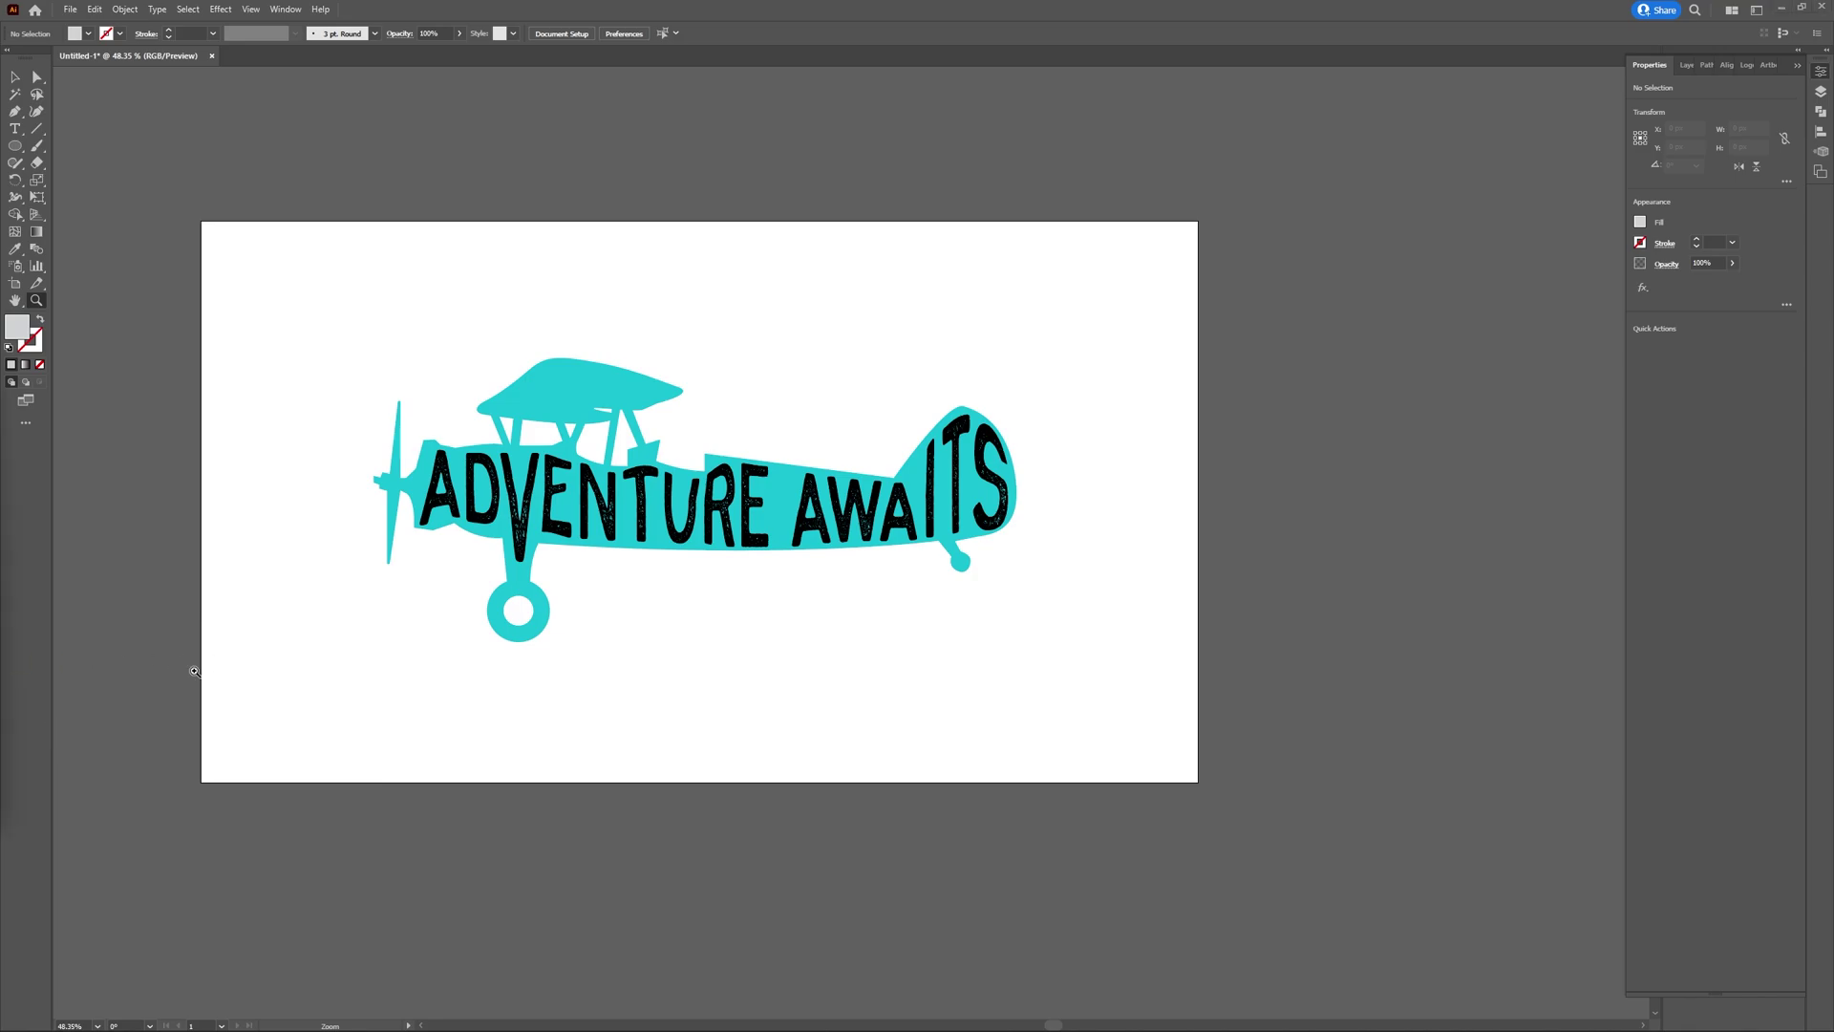
# Hide the Properties panel, and show the Transparency panel in the empty area above the airplane's tail
pyautogui.click(15, 79)
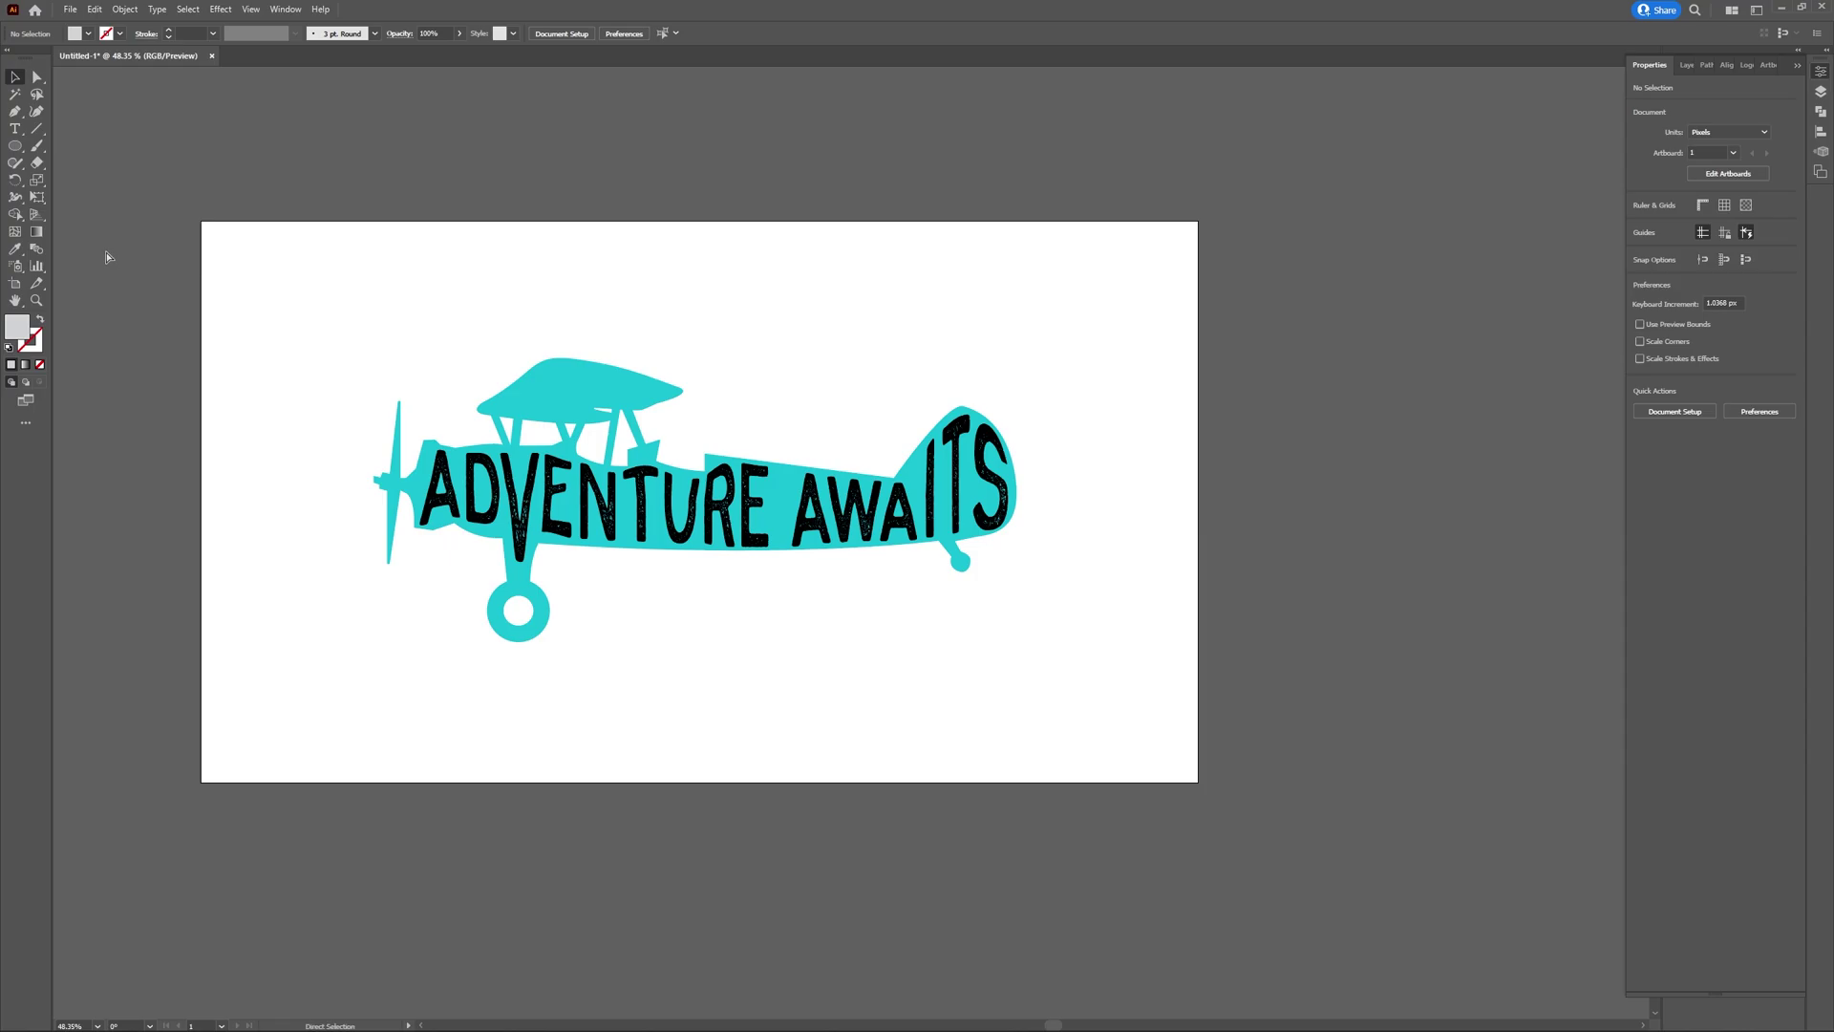
pyautogui.hotkey('ctrl', '0')
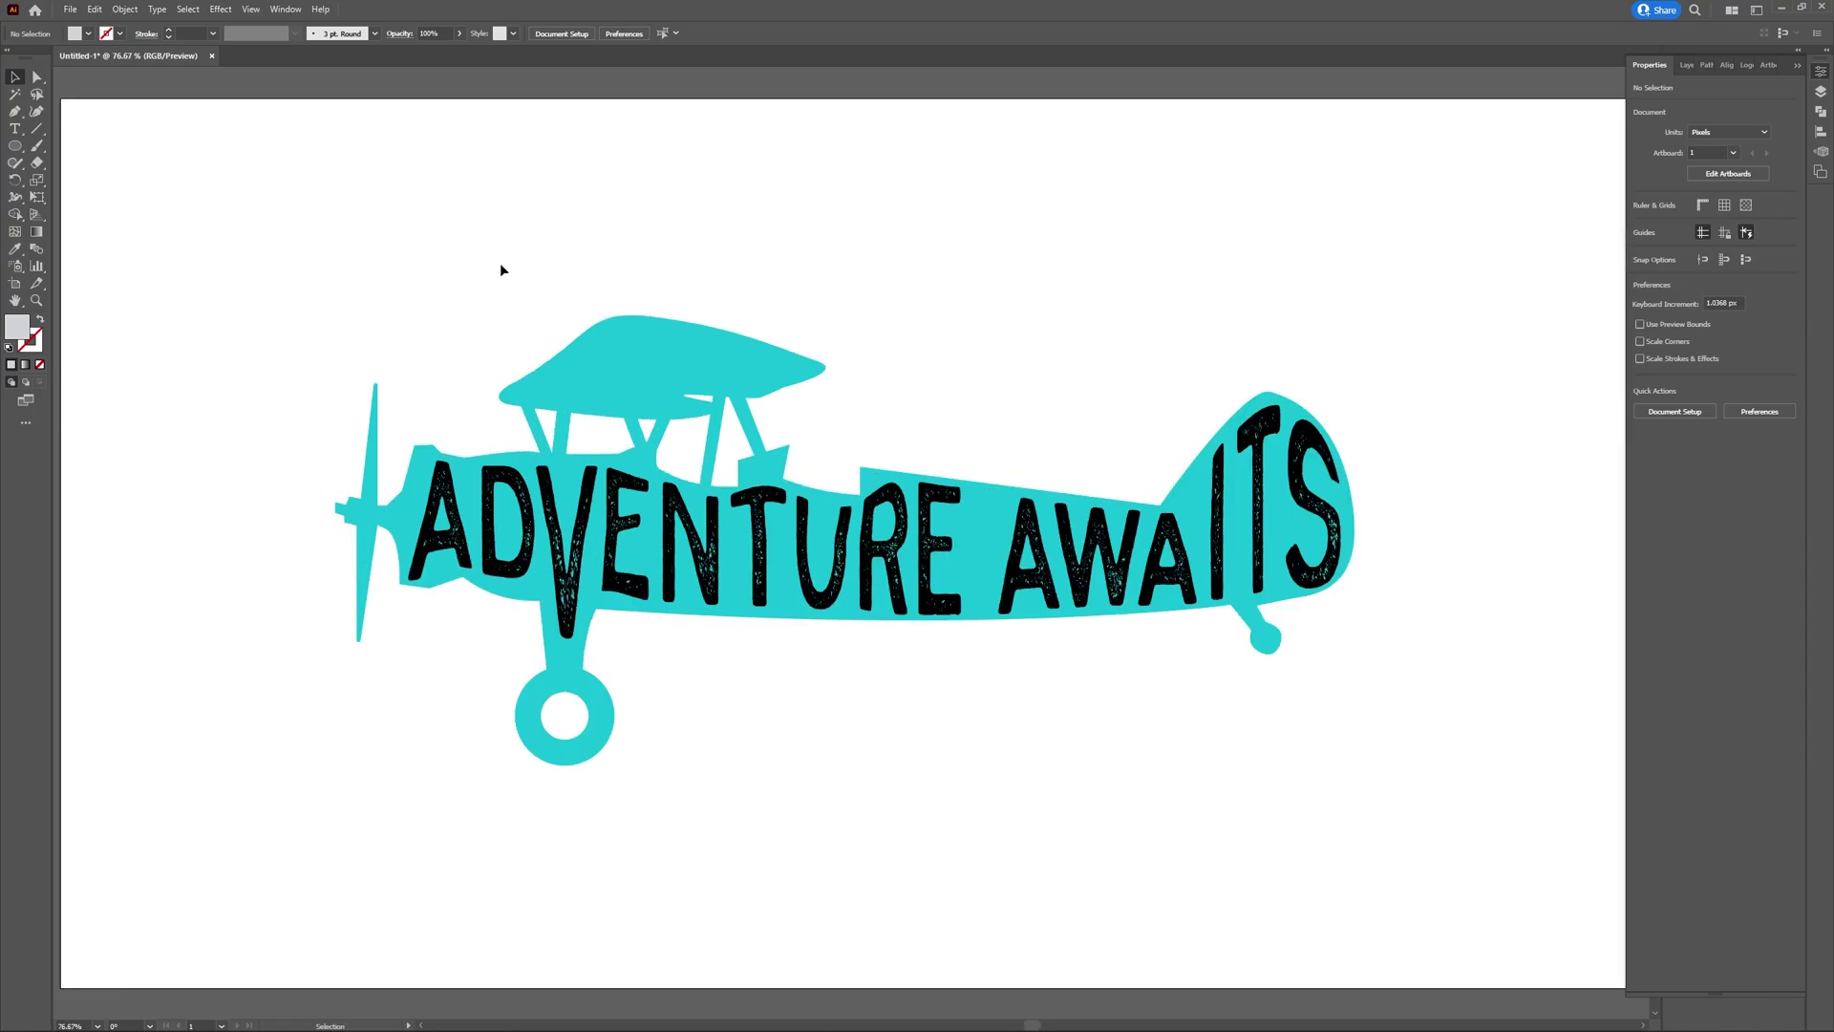
pyautogui.click(1799, 68)
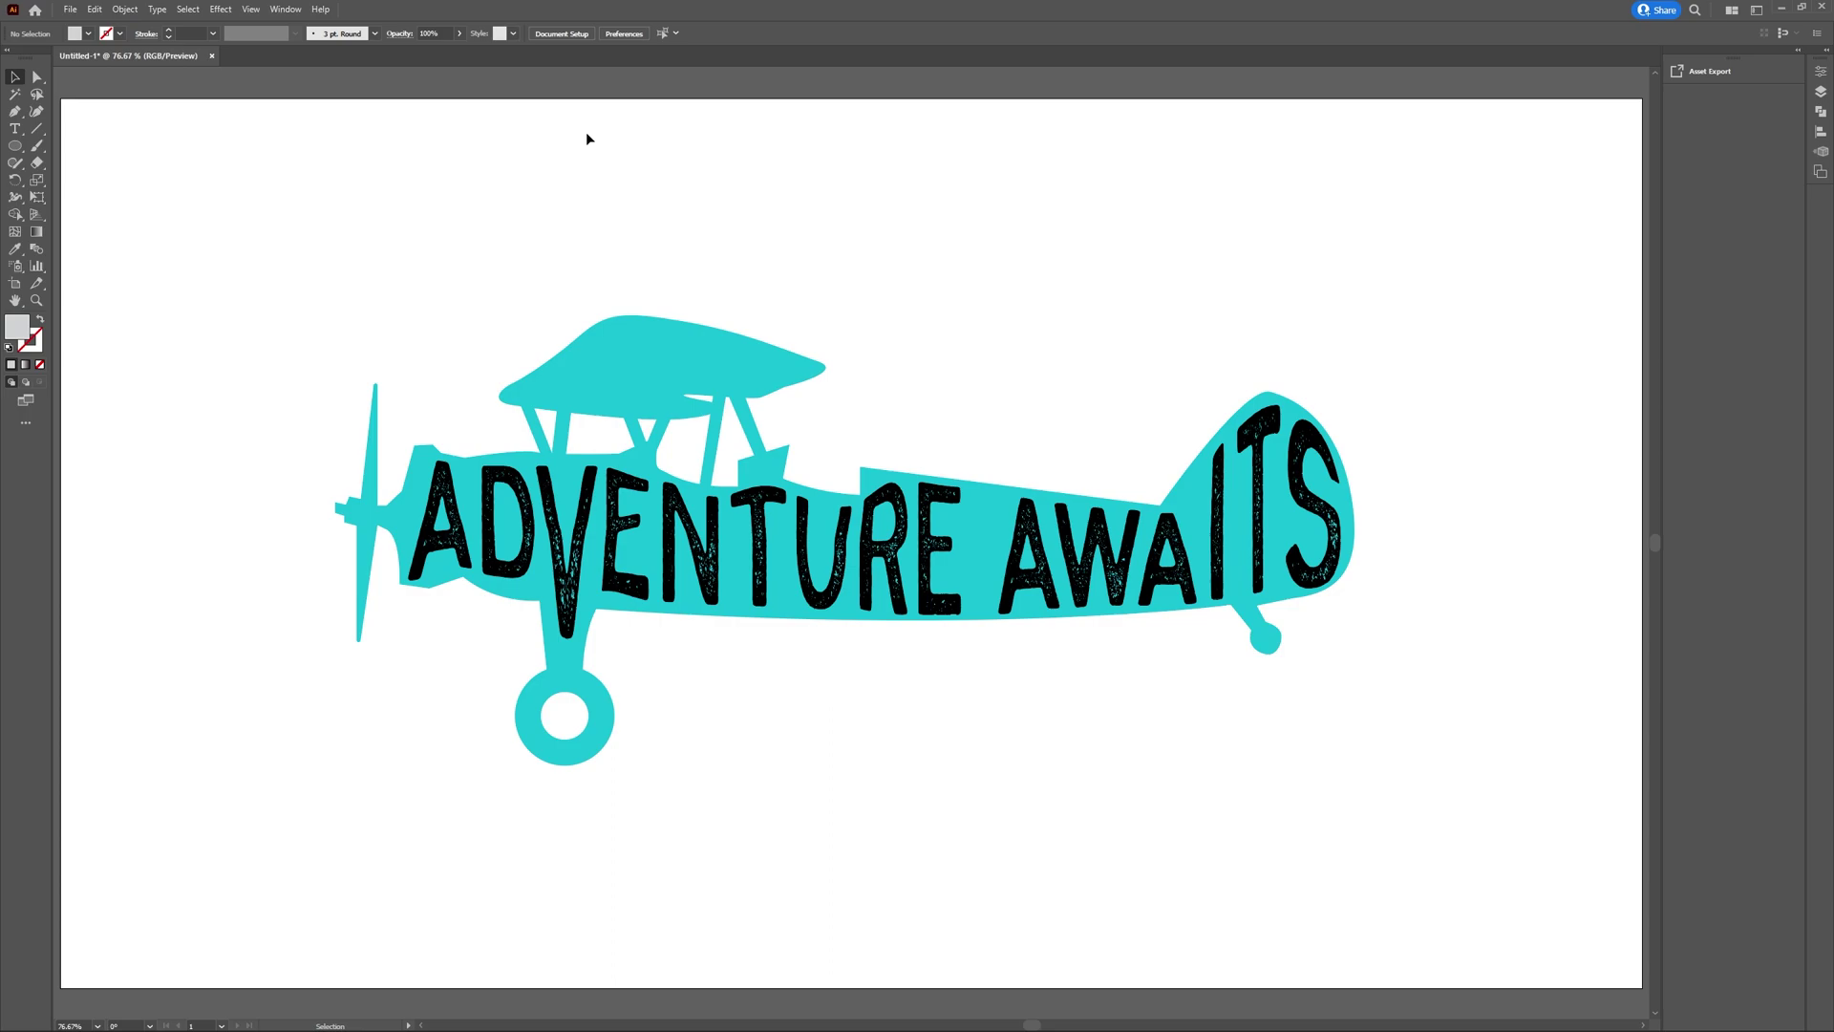
pyautogui.click(284, 12)
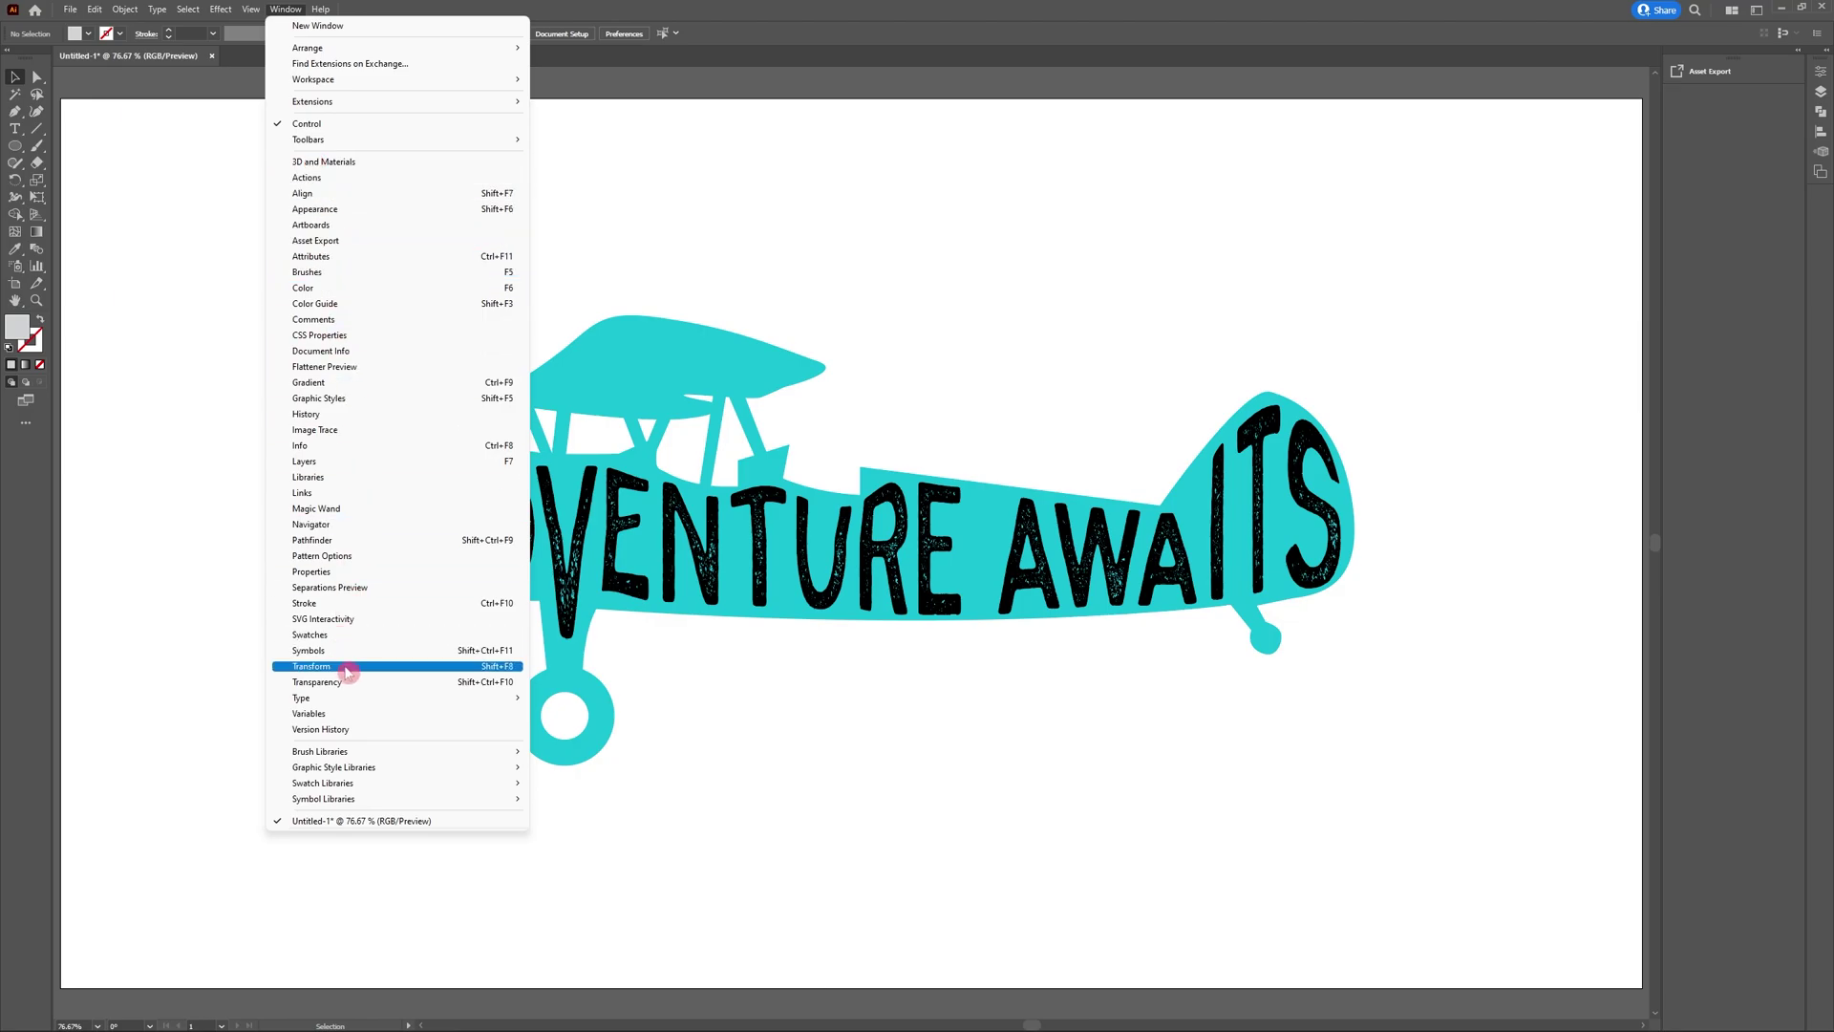
pyautogui.click(352, 682)
pyautogui.moveTo(1182, 434); pyautogui.dragTo(1474, 188)
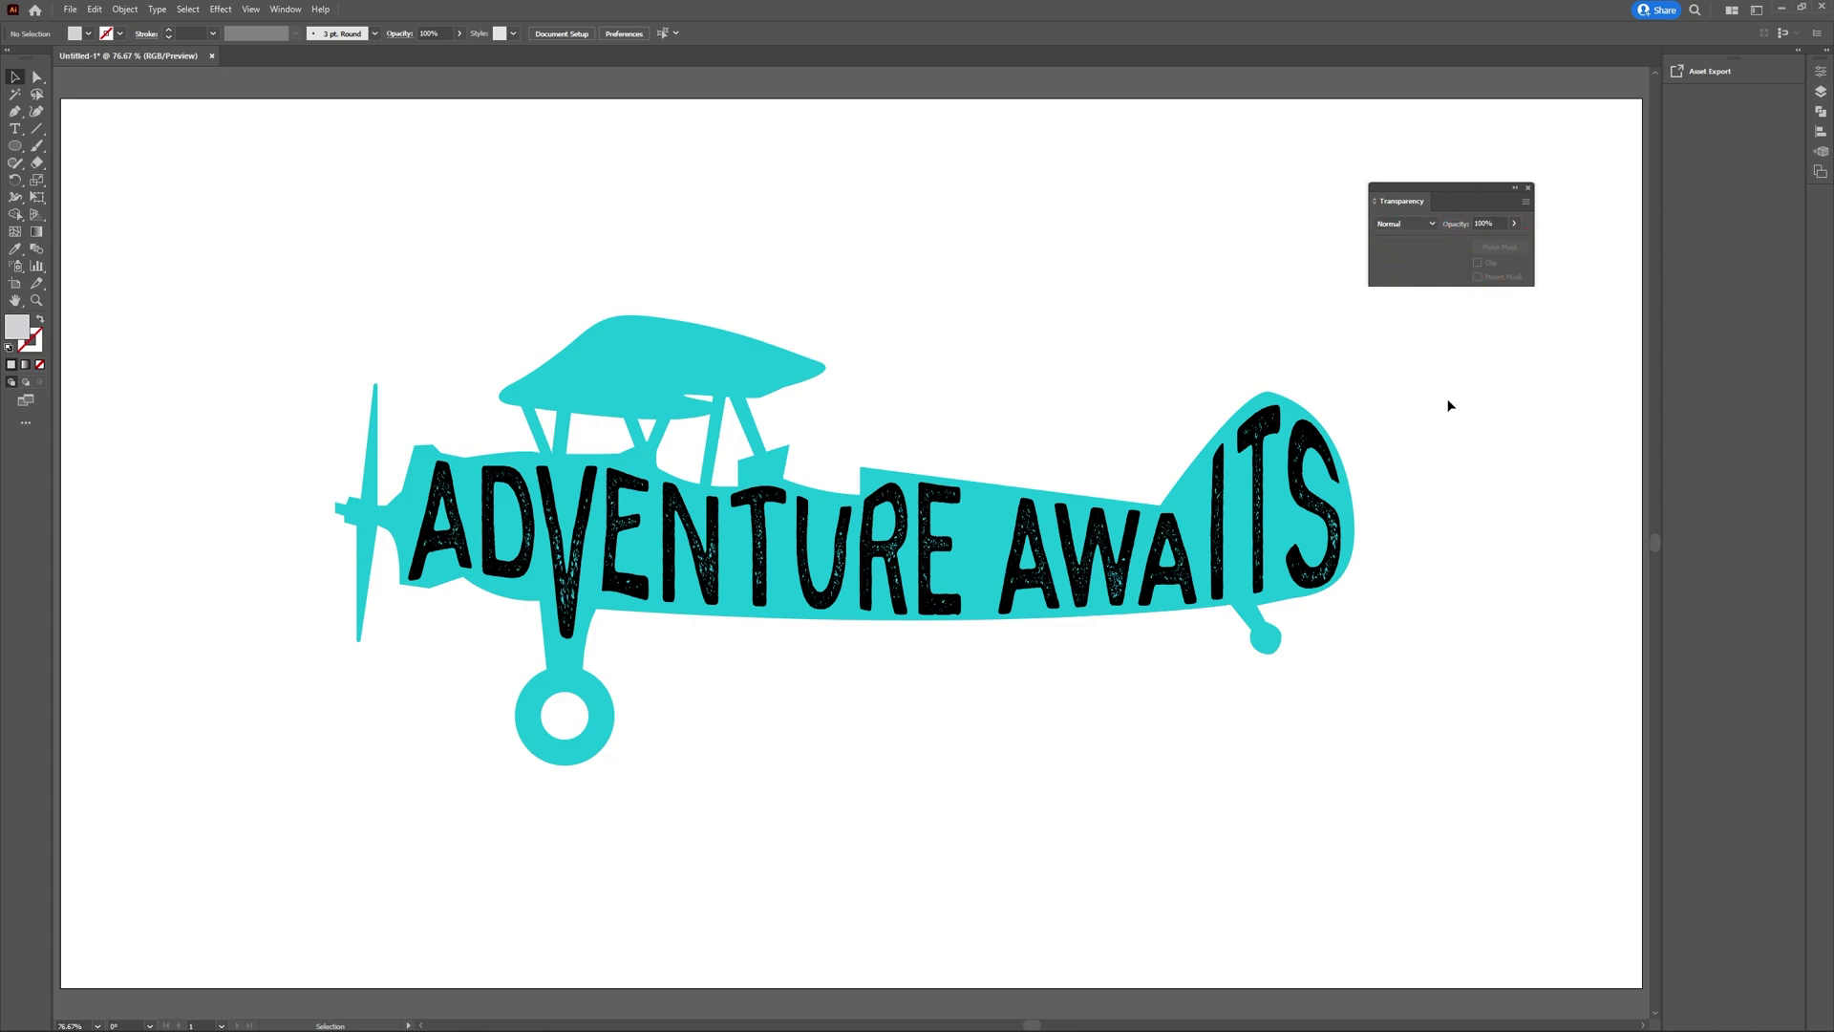
# Select both warped words, ADVENTURE and AWAITS, and cut them to the clipboard
pyautogui.click(1050, 593)
pyautogui.keyDown('shift'); pyautogui.click(926, 600); pyautogui.keyUp('shift')
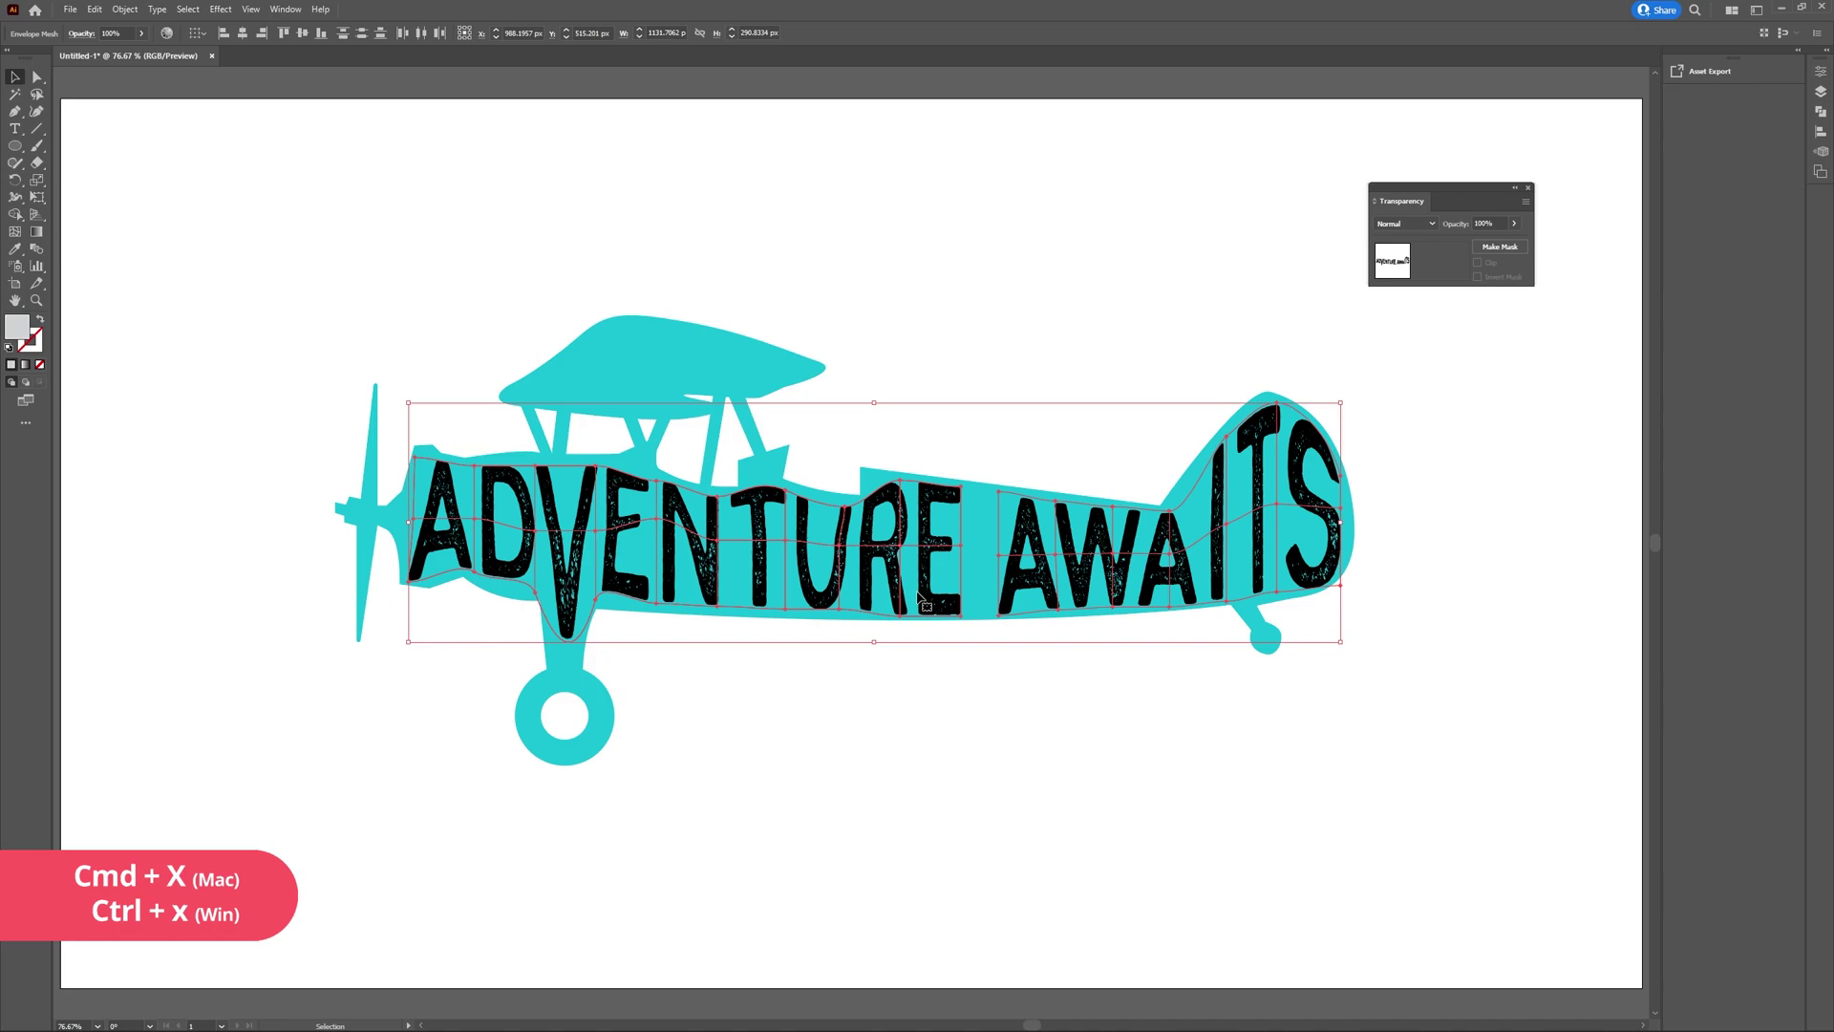
pyautogui.hotkey('ctrl', 'x')
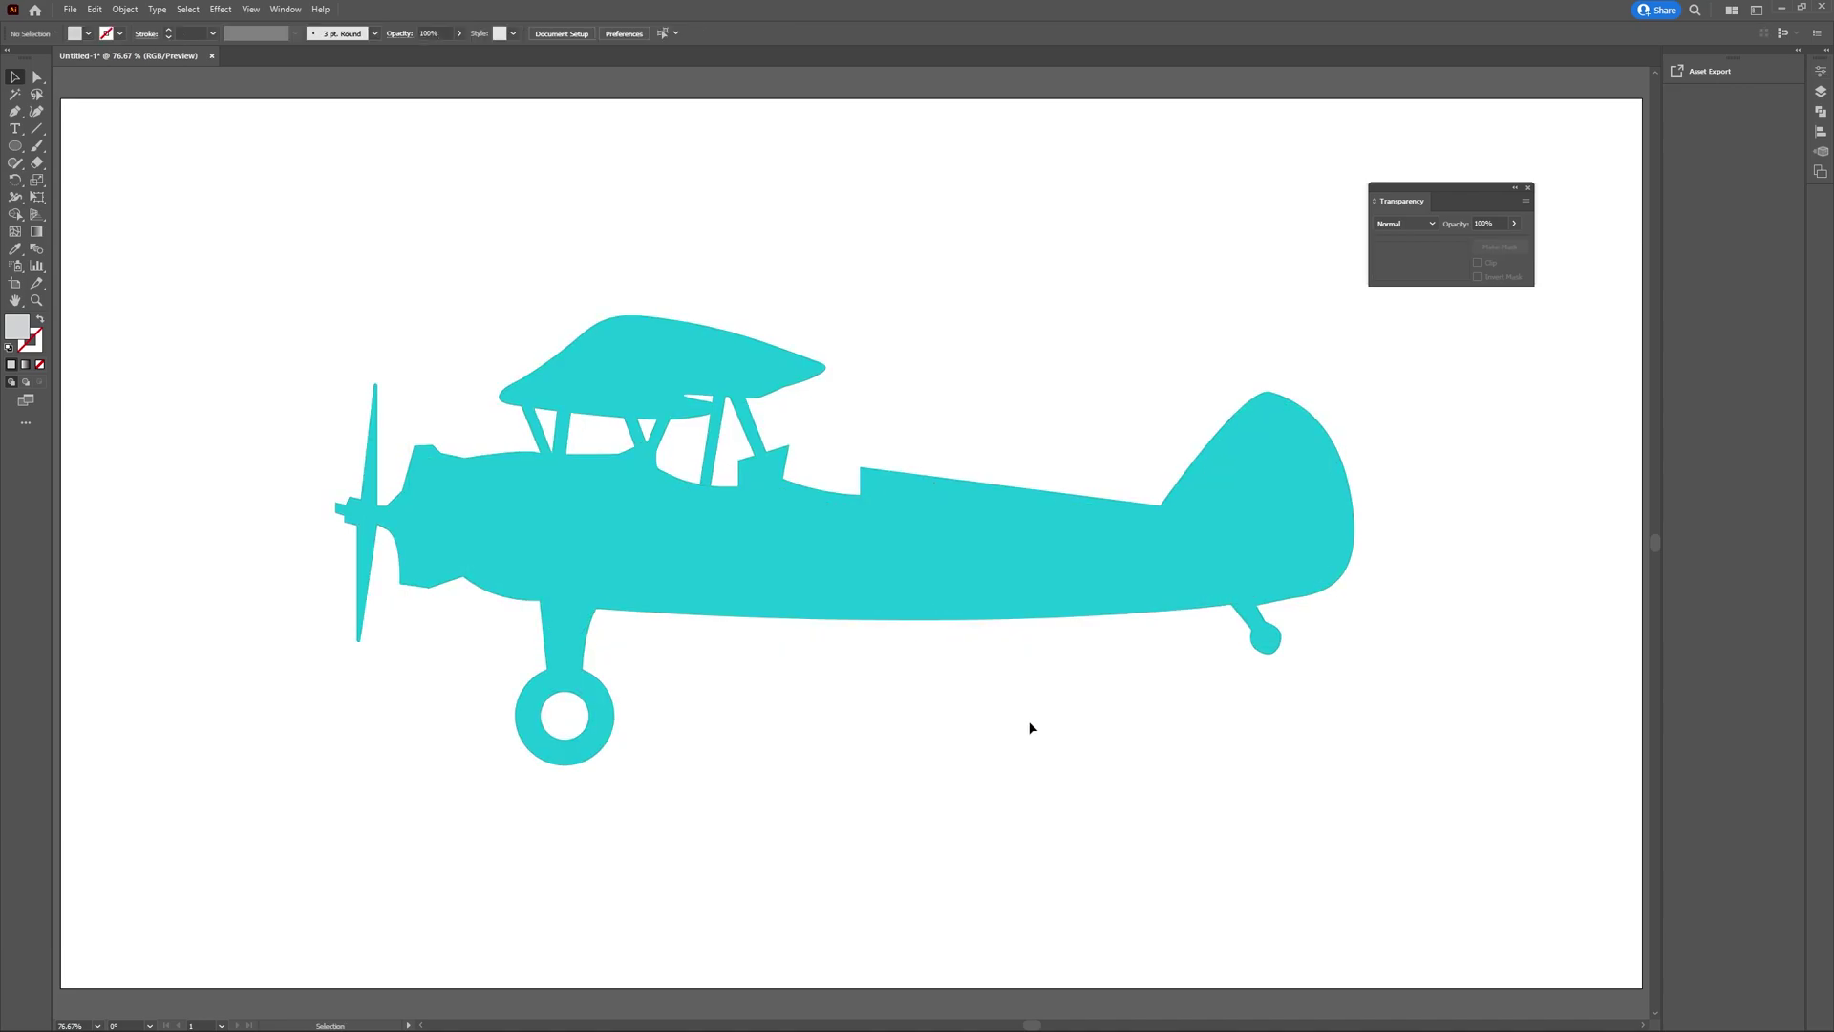
pyautogui.click(936, 563)
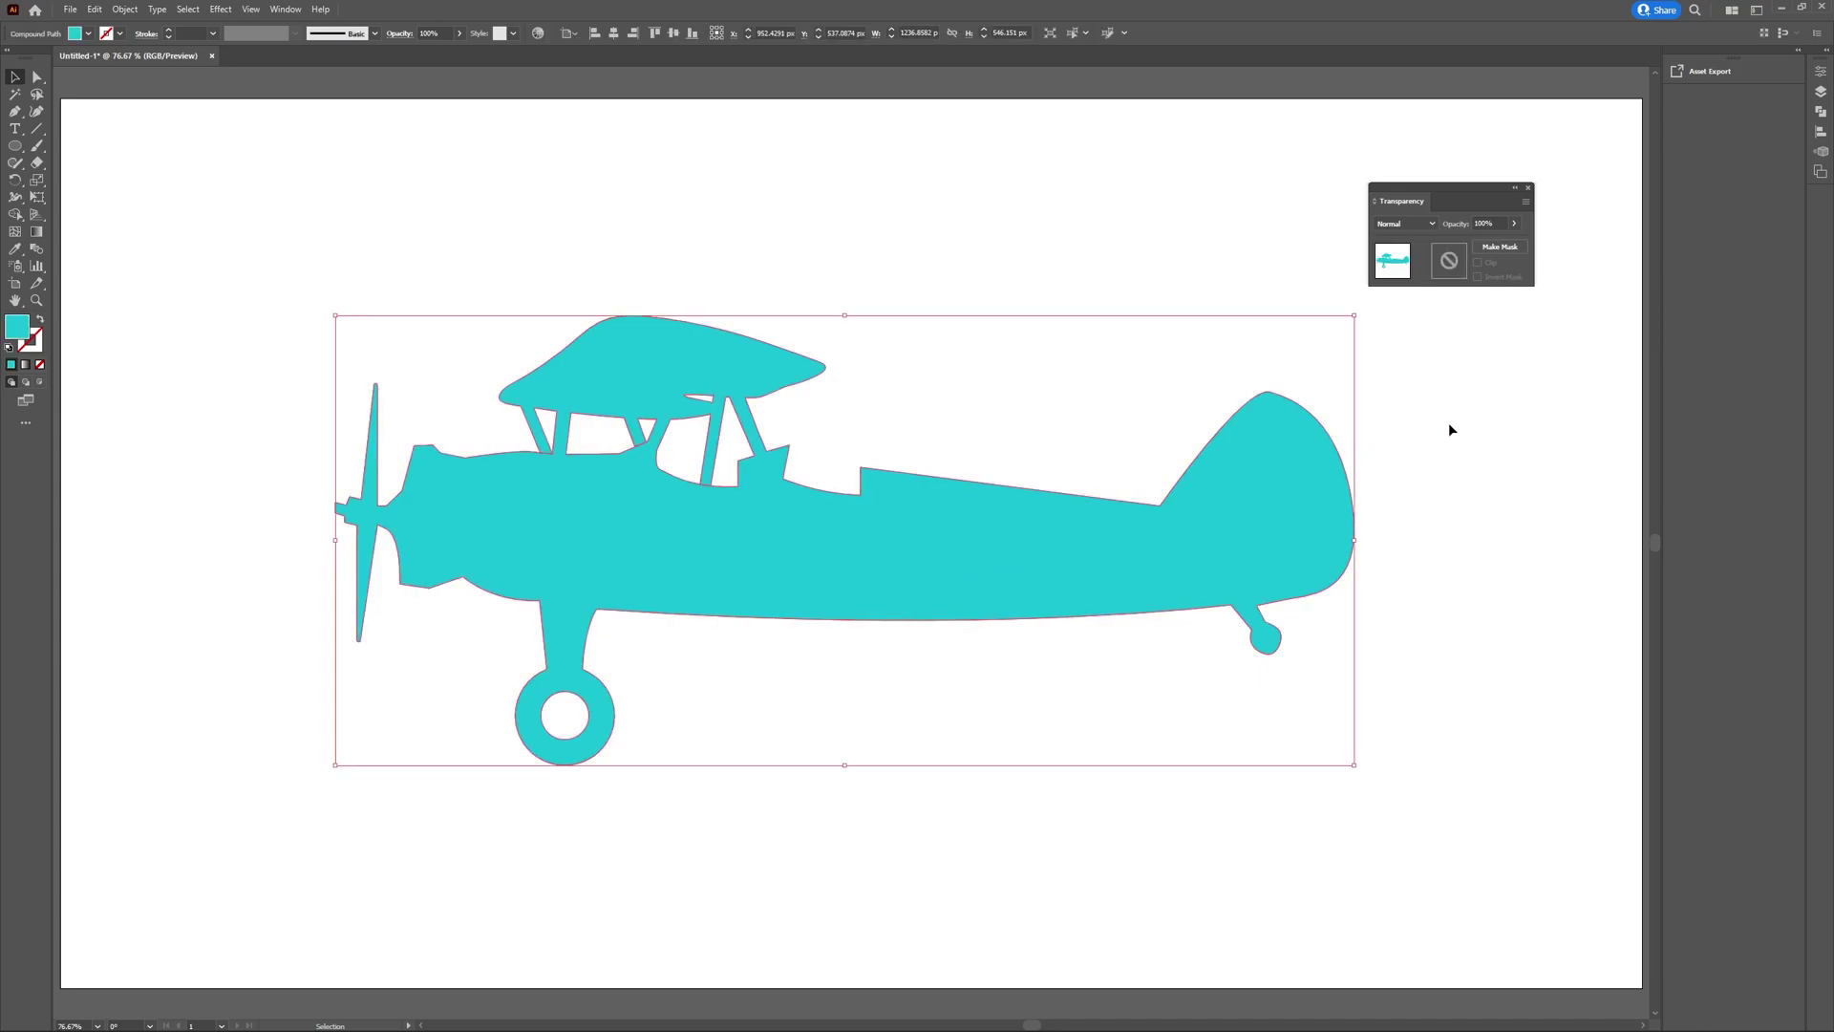
pyautogui.doubleClick(1435, 259)
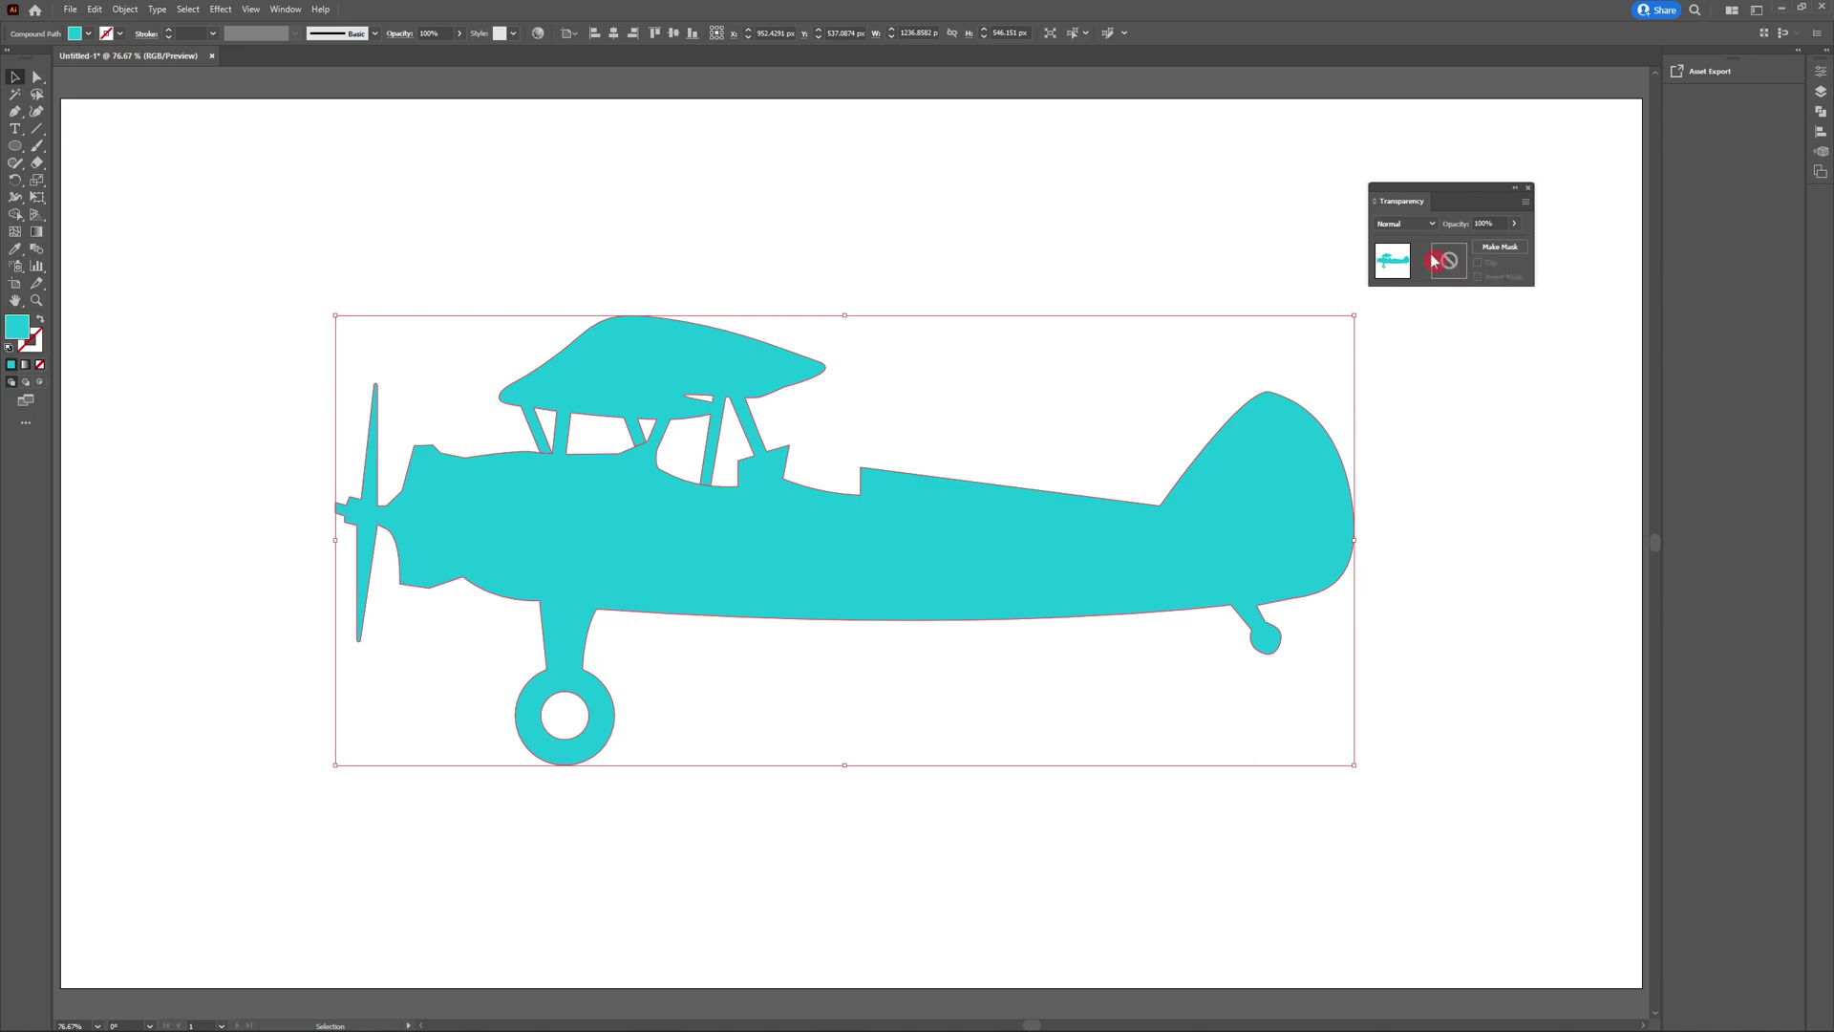
pyautogui.click(1502, 250)
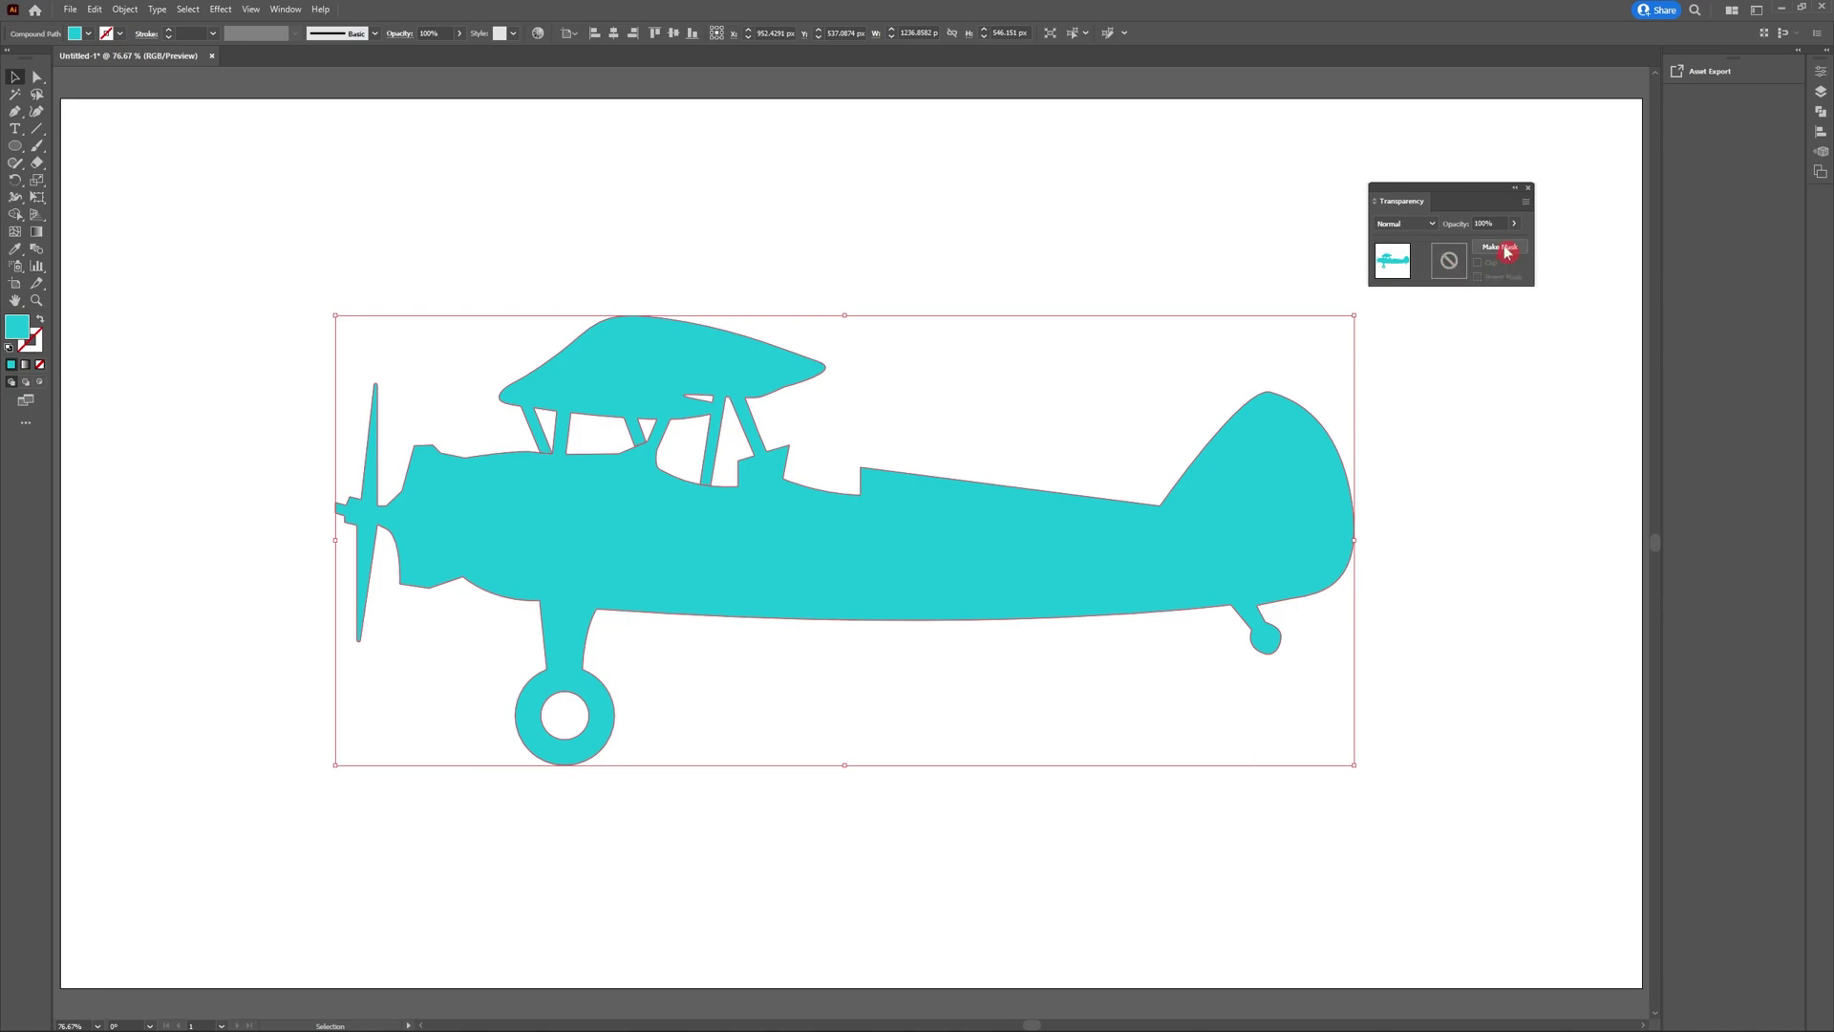
pyautogui.click(1494, 314)
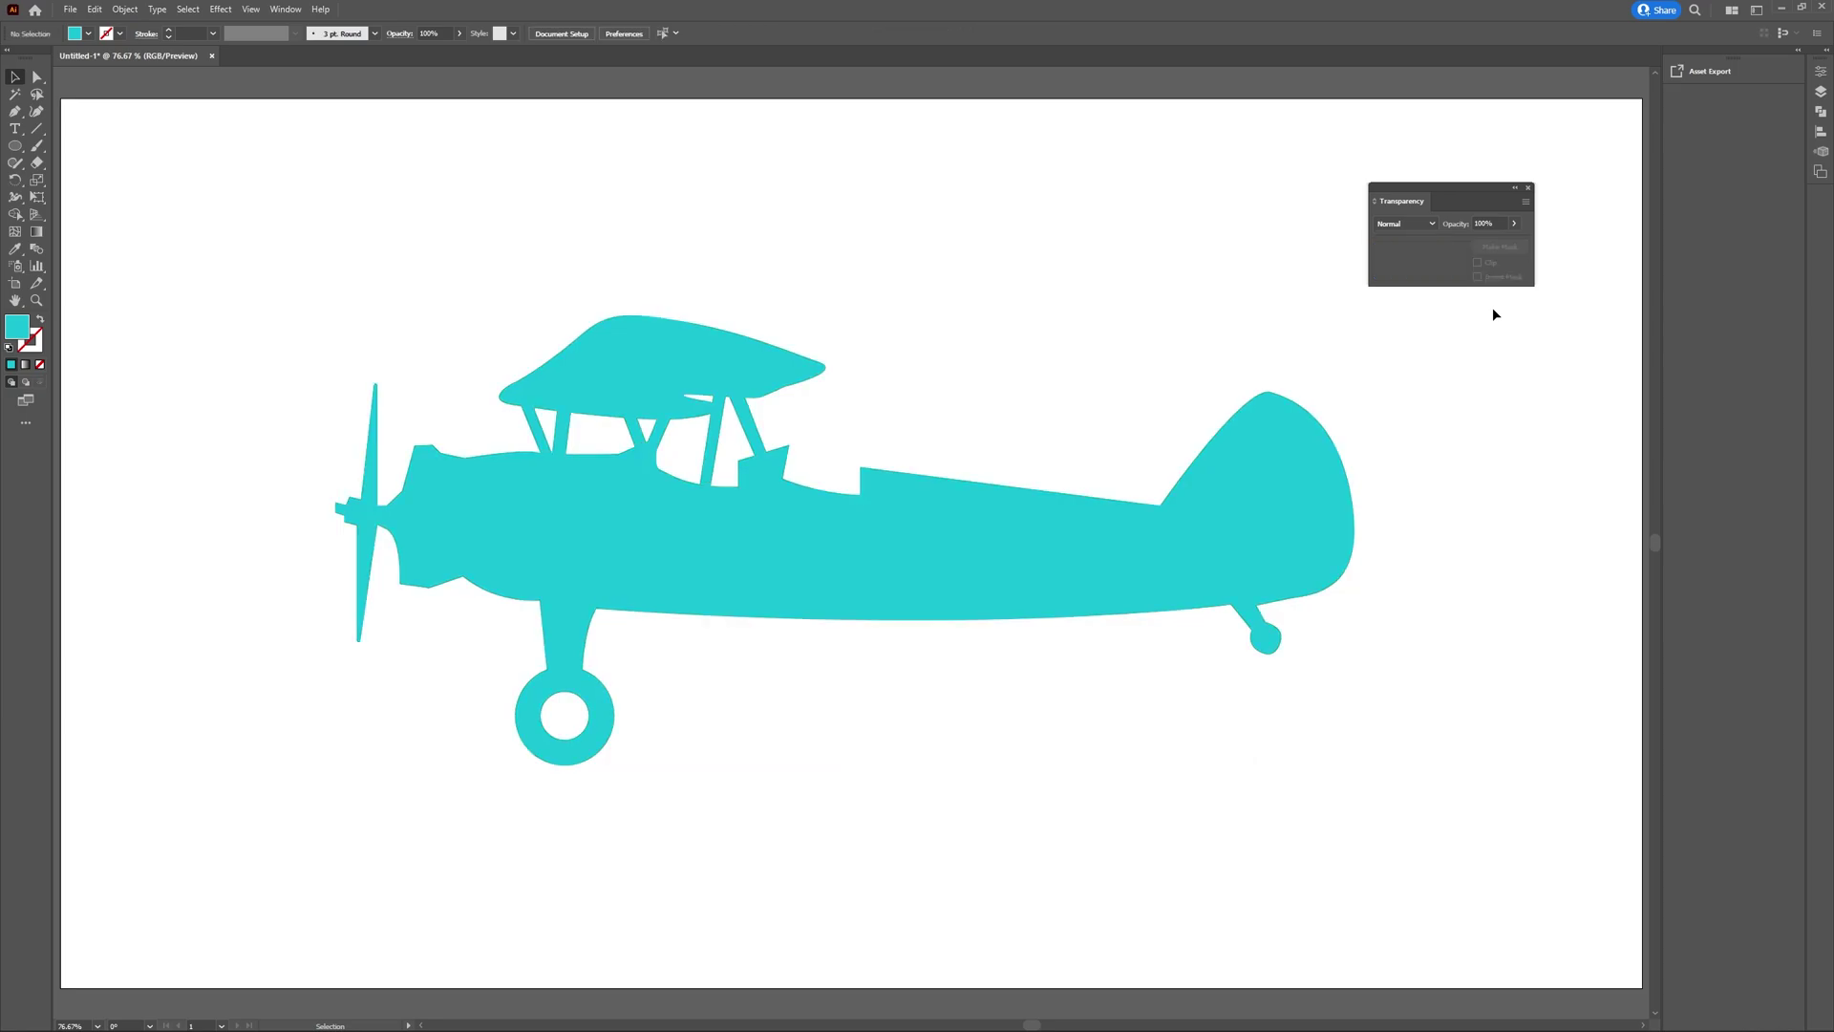
# Create an opacity mask on the airplane silhouette, paste the cut lettering in front inside the mask, and deselect it
pyautogui.click(1281, 448)
pyautogui.doubleClick(1450, 263)
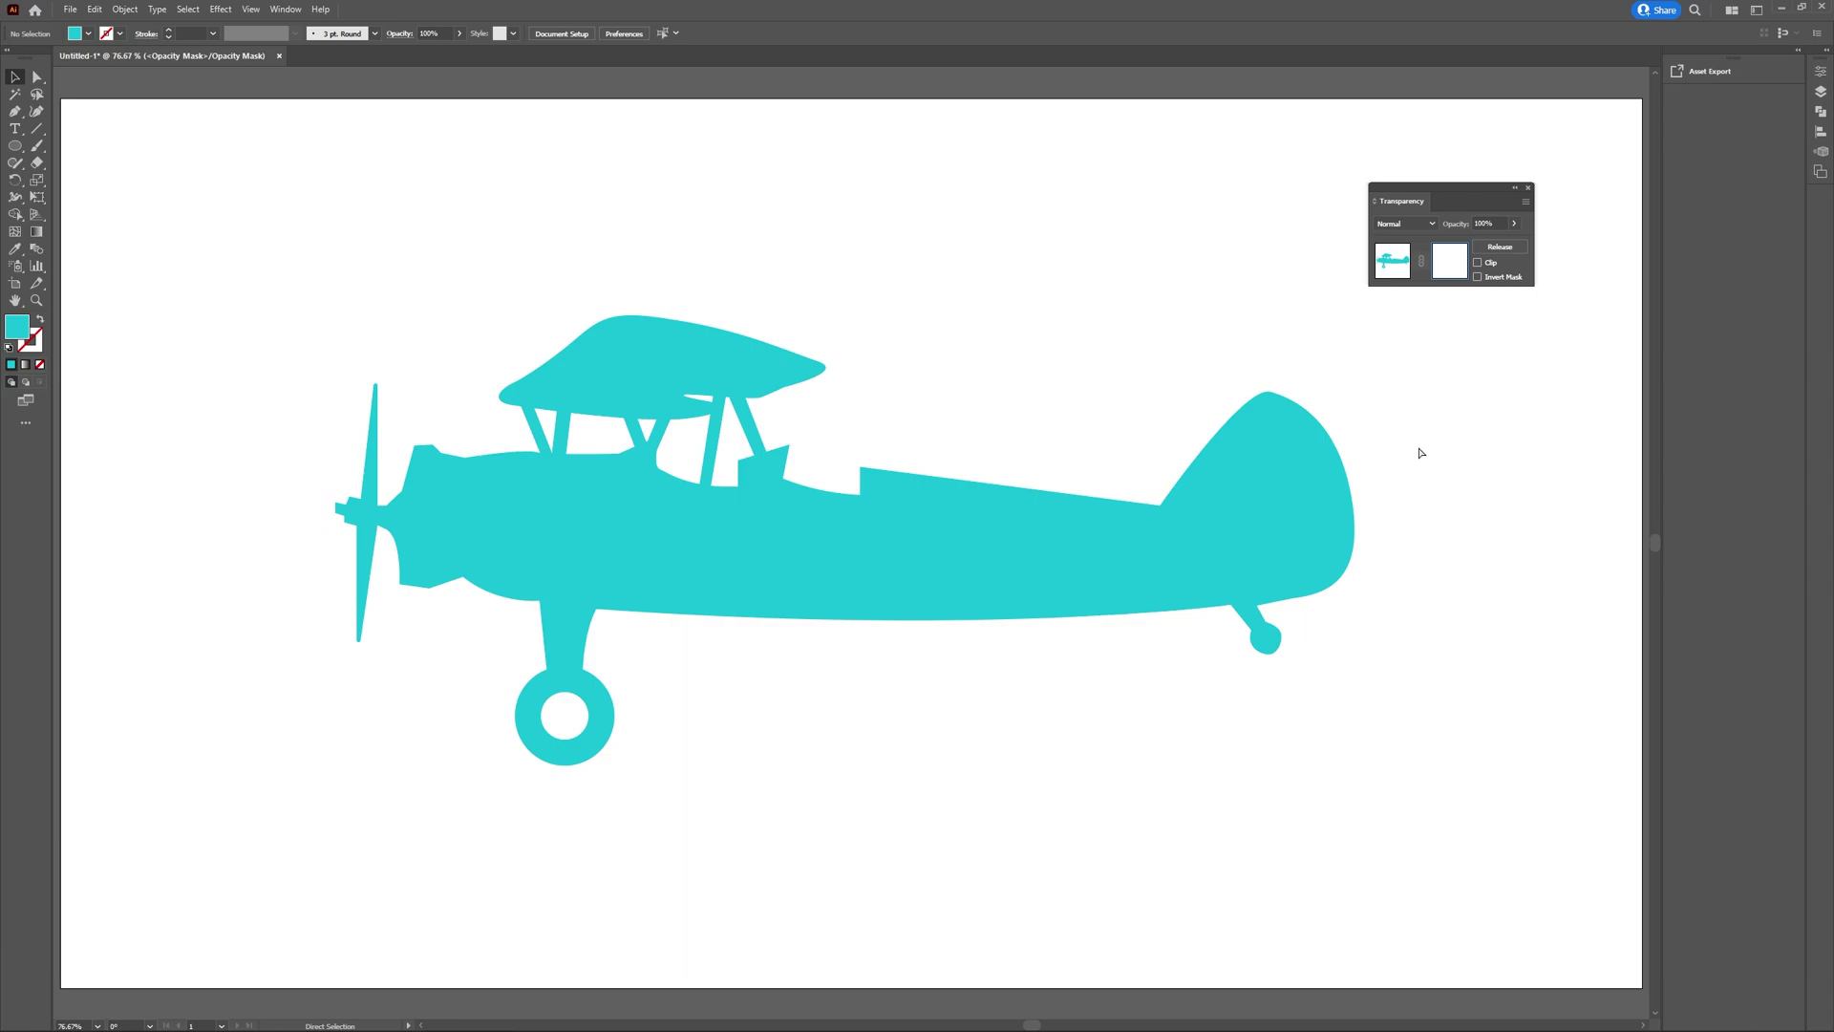
pyautogui.hotkey('ctrl', 'f')
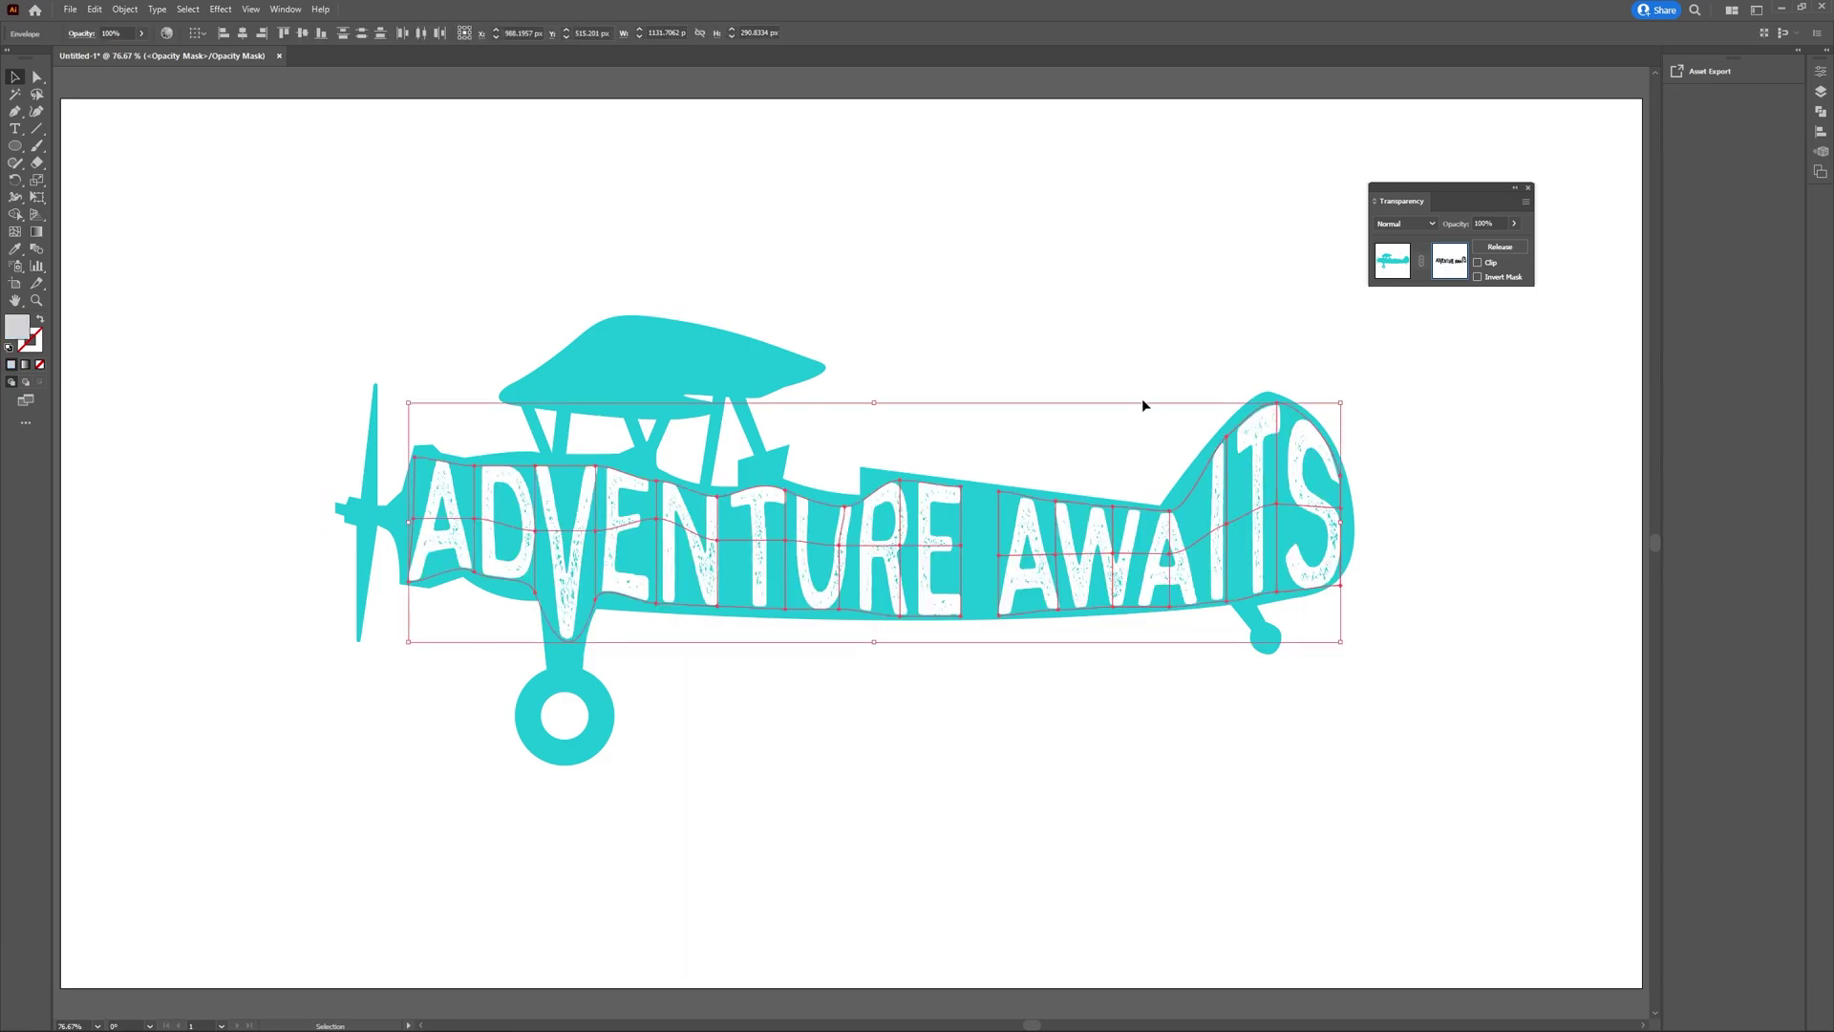
pyautogui.click(1090, 370)
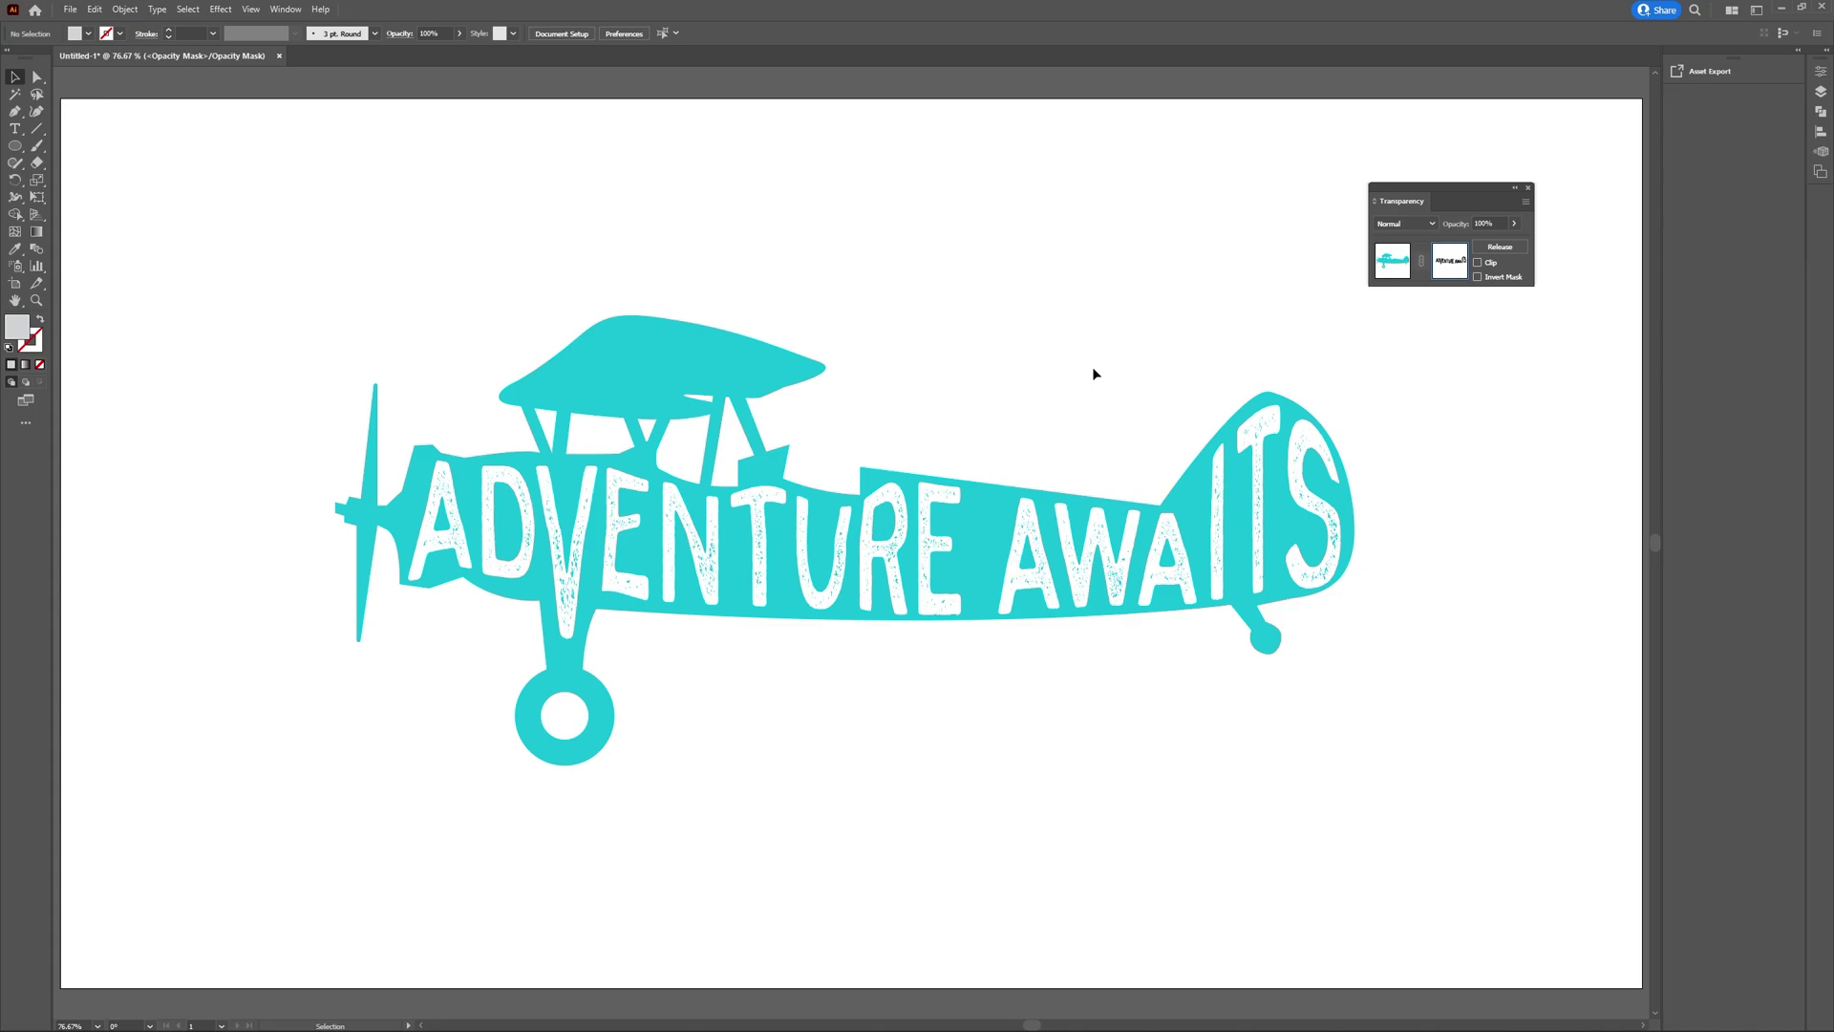
# Try the Invert Mask and Clip options on the airplane's opacity mask
pyautogui.click(1479, 277)
pyautogui.click(1478, 277)
pyautogui.click(1479, 277)
pyautogui.click(1478, 277)
pyautogui.click(1488, 265)
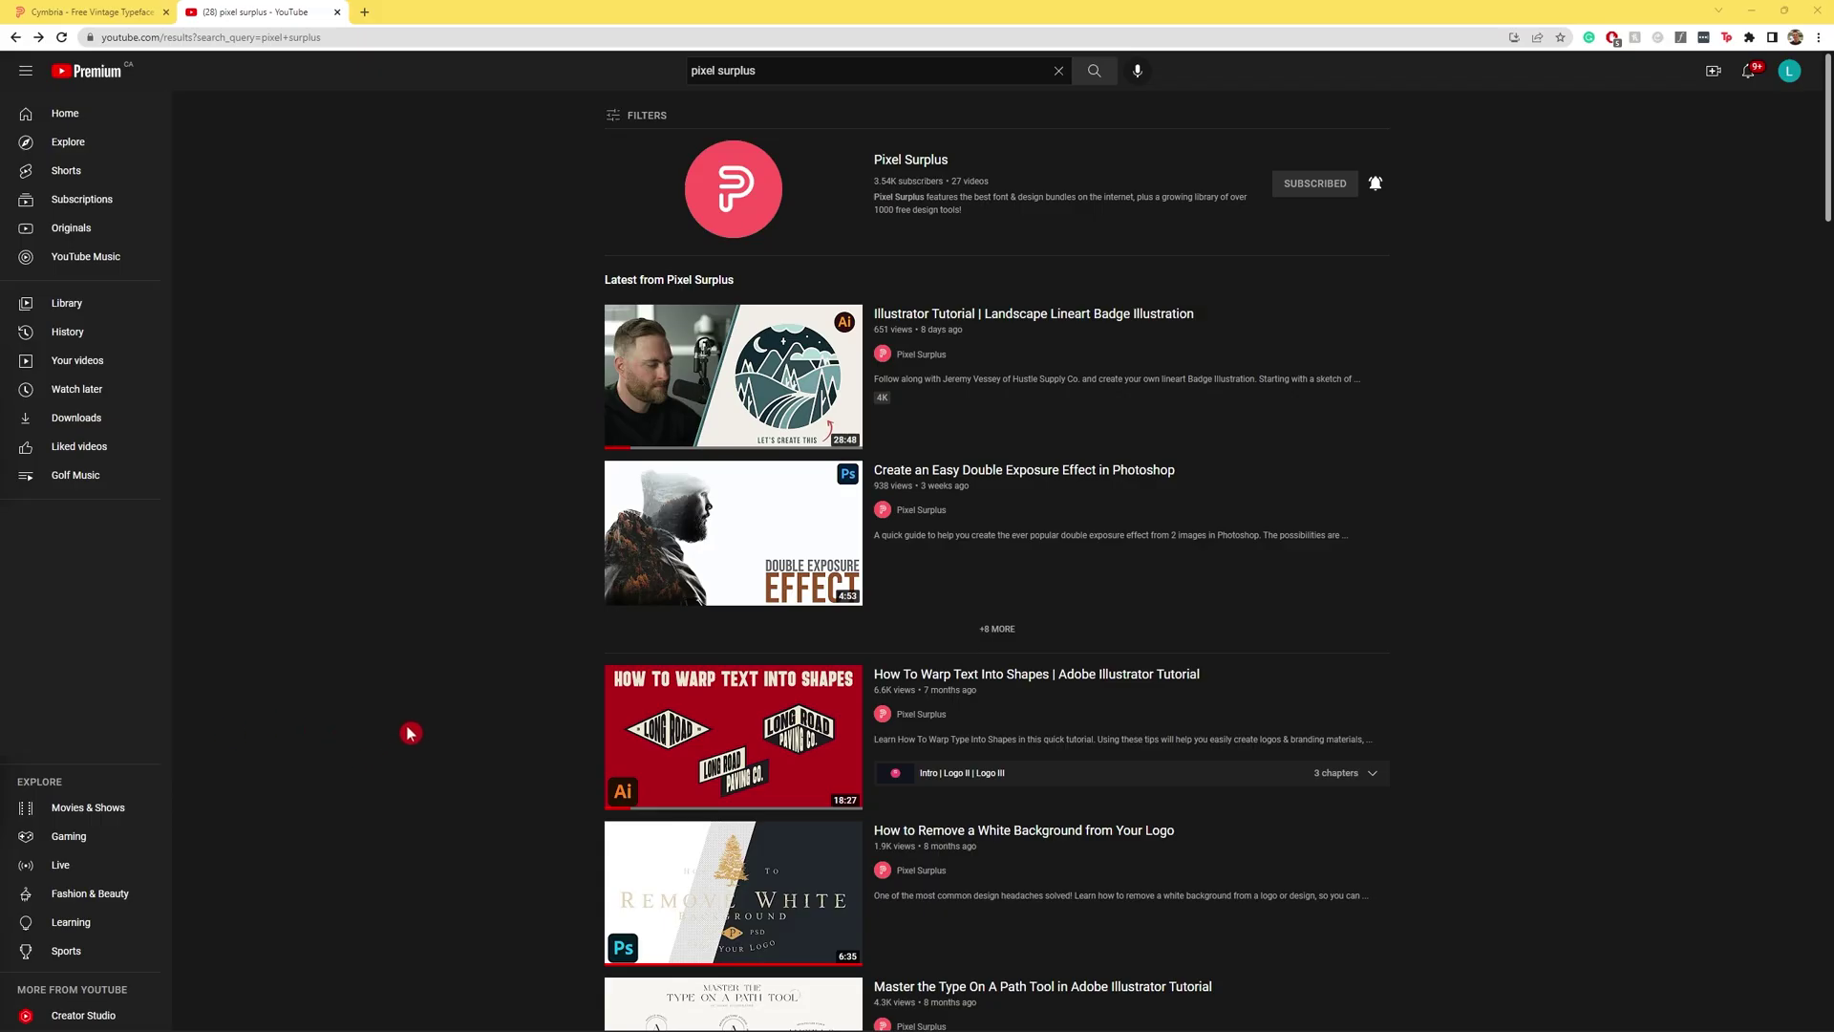
# Browse the Pixel Surplus YouTube channel's uploads and find the tutorial on applying textures to vector designs and typography
pyautogui.click(720, 201)
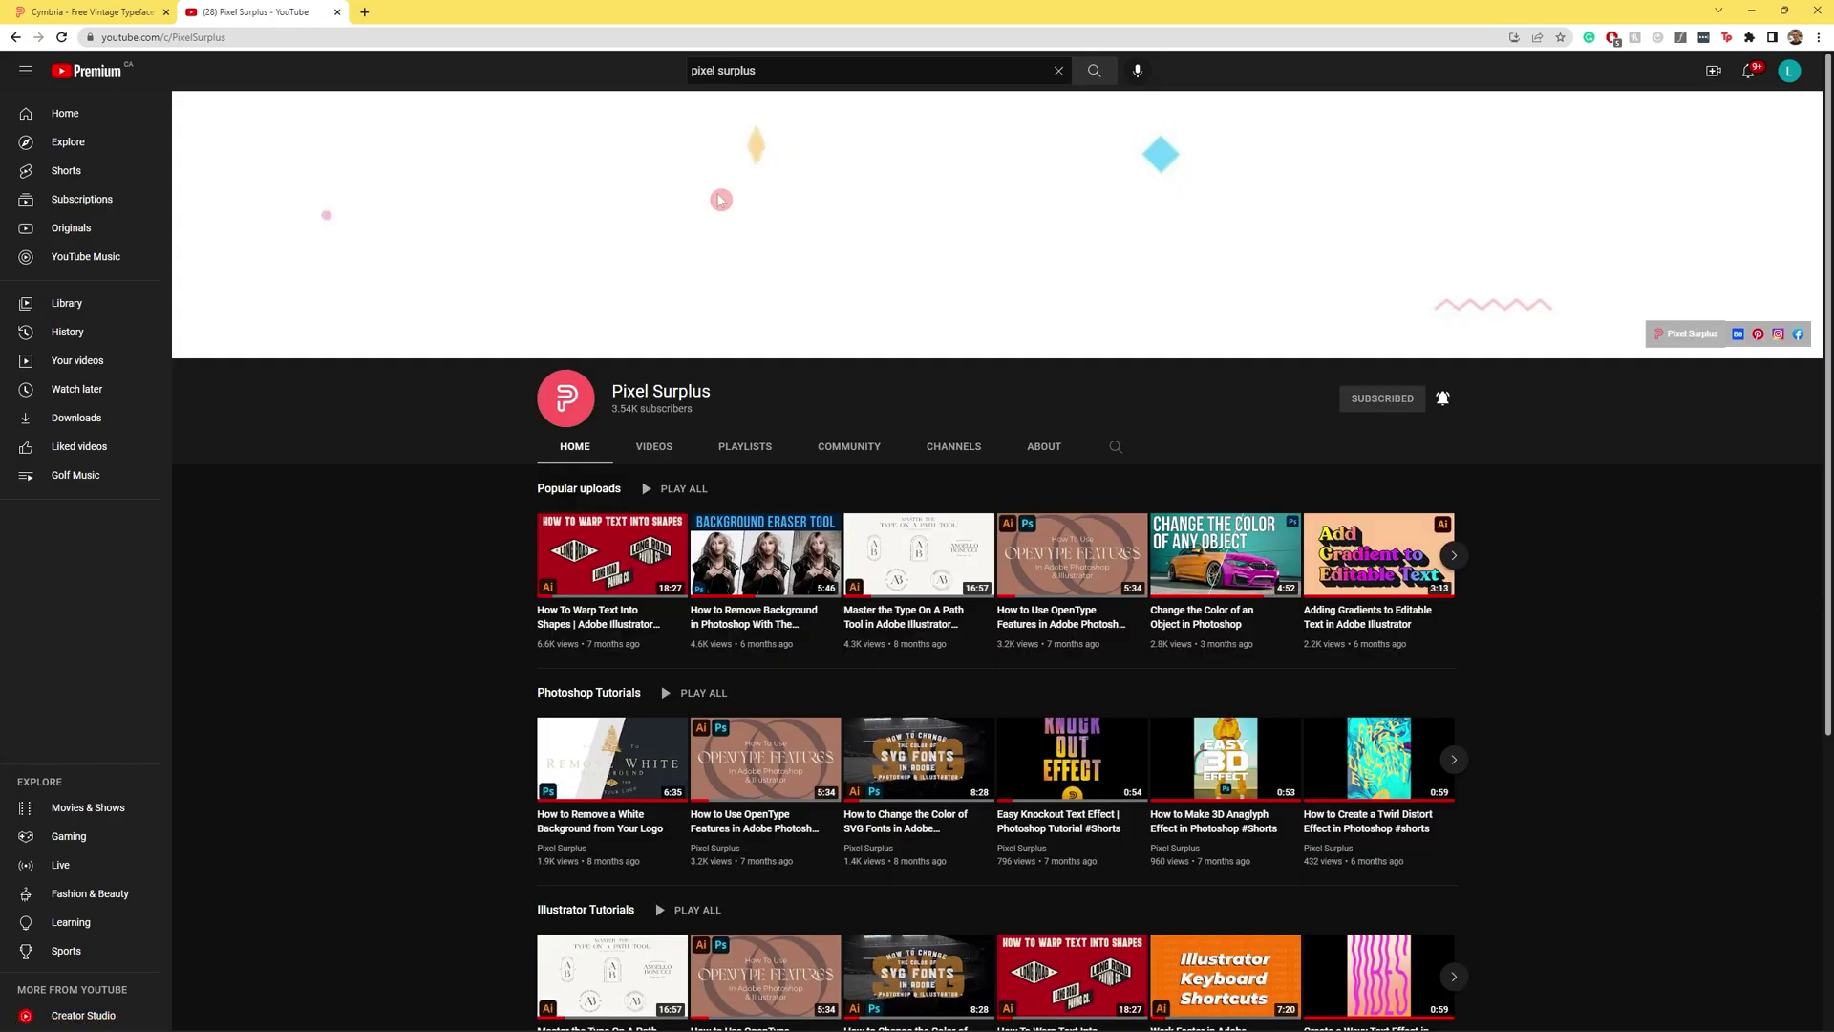
pyautogui.click(669, 448)
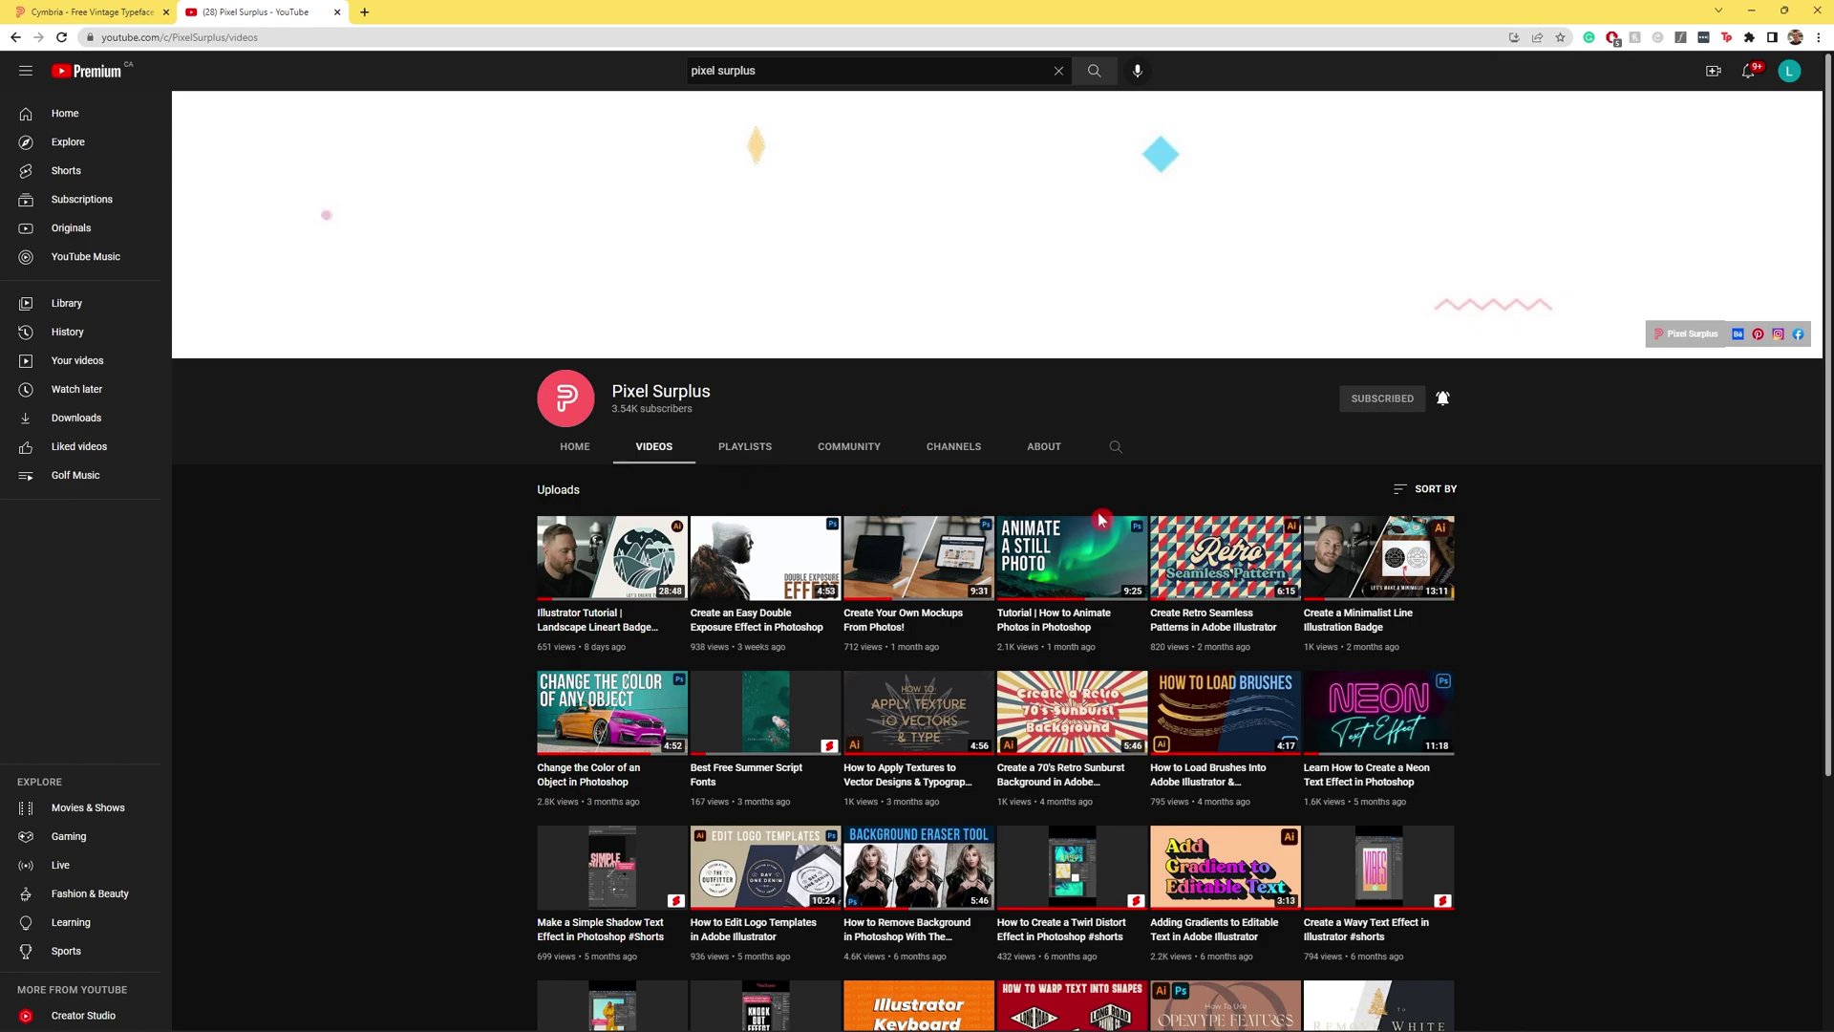
pyautogui.moveTo(1827, 465); pyautogui.dragTo(1817, 654)
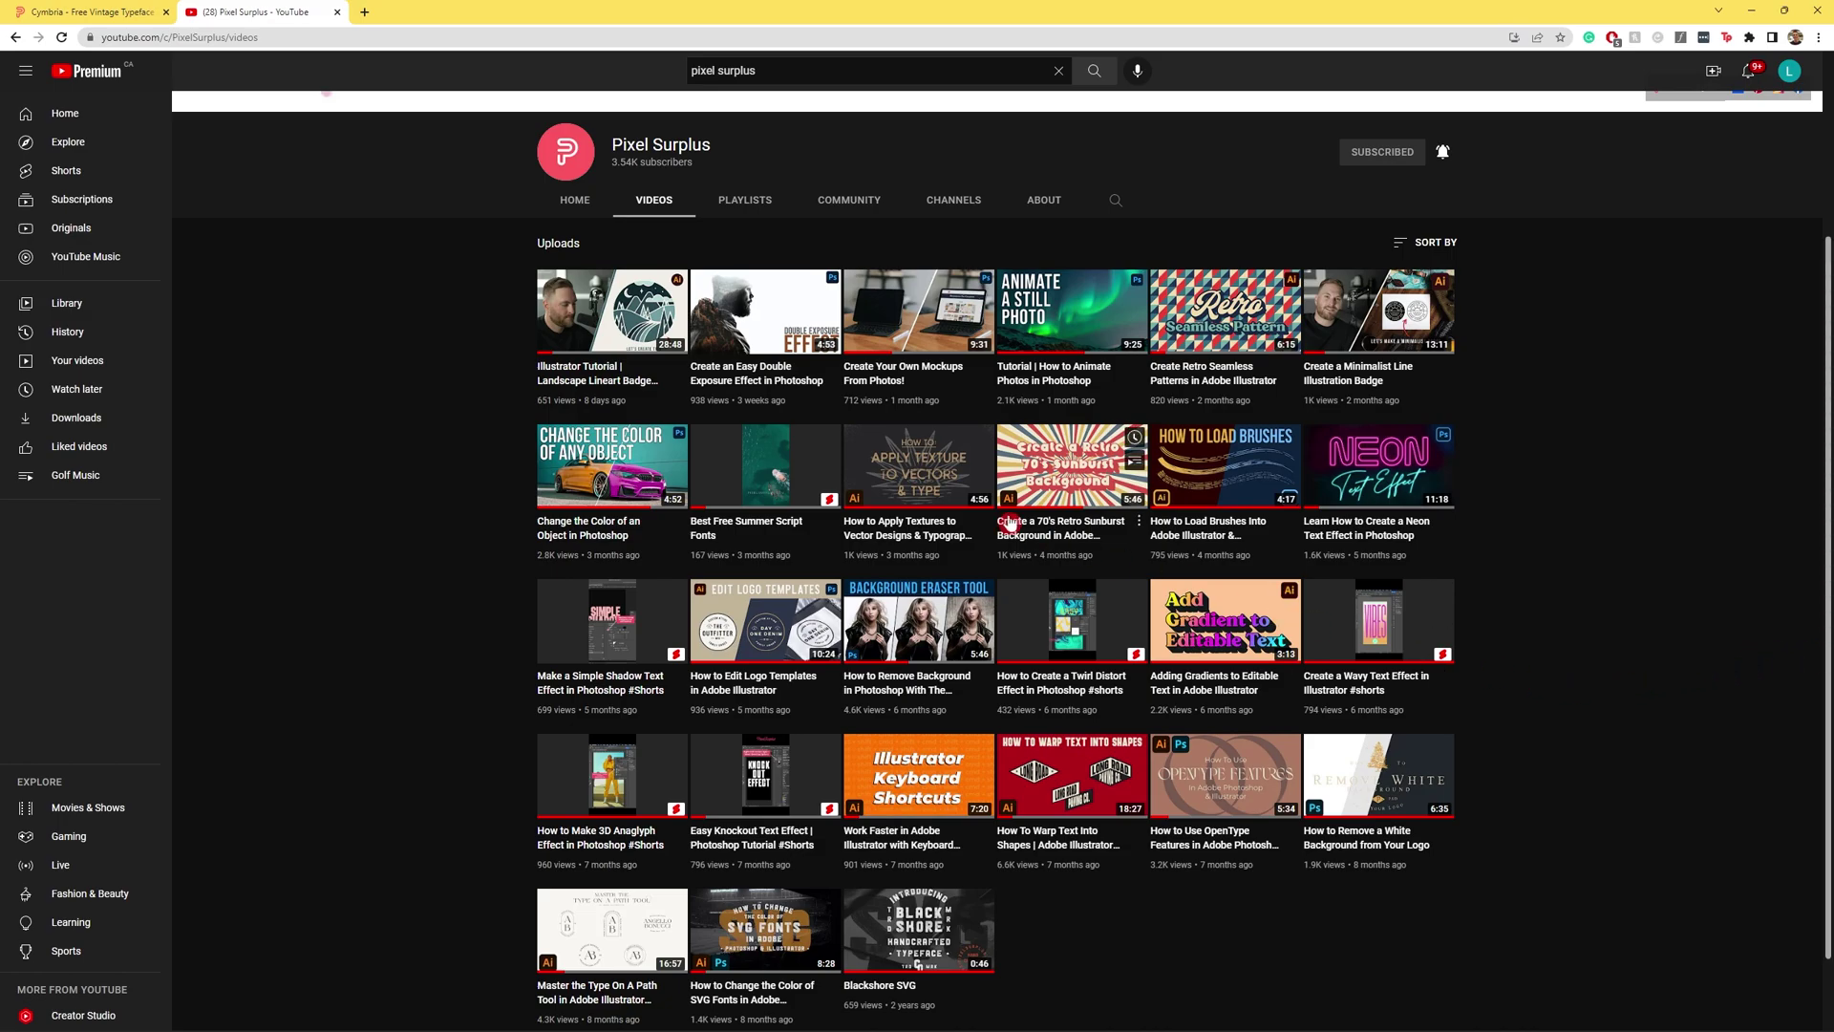
pyautogui.click(923, 477)
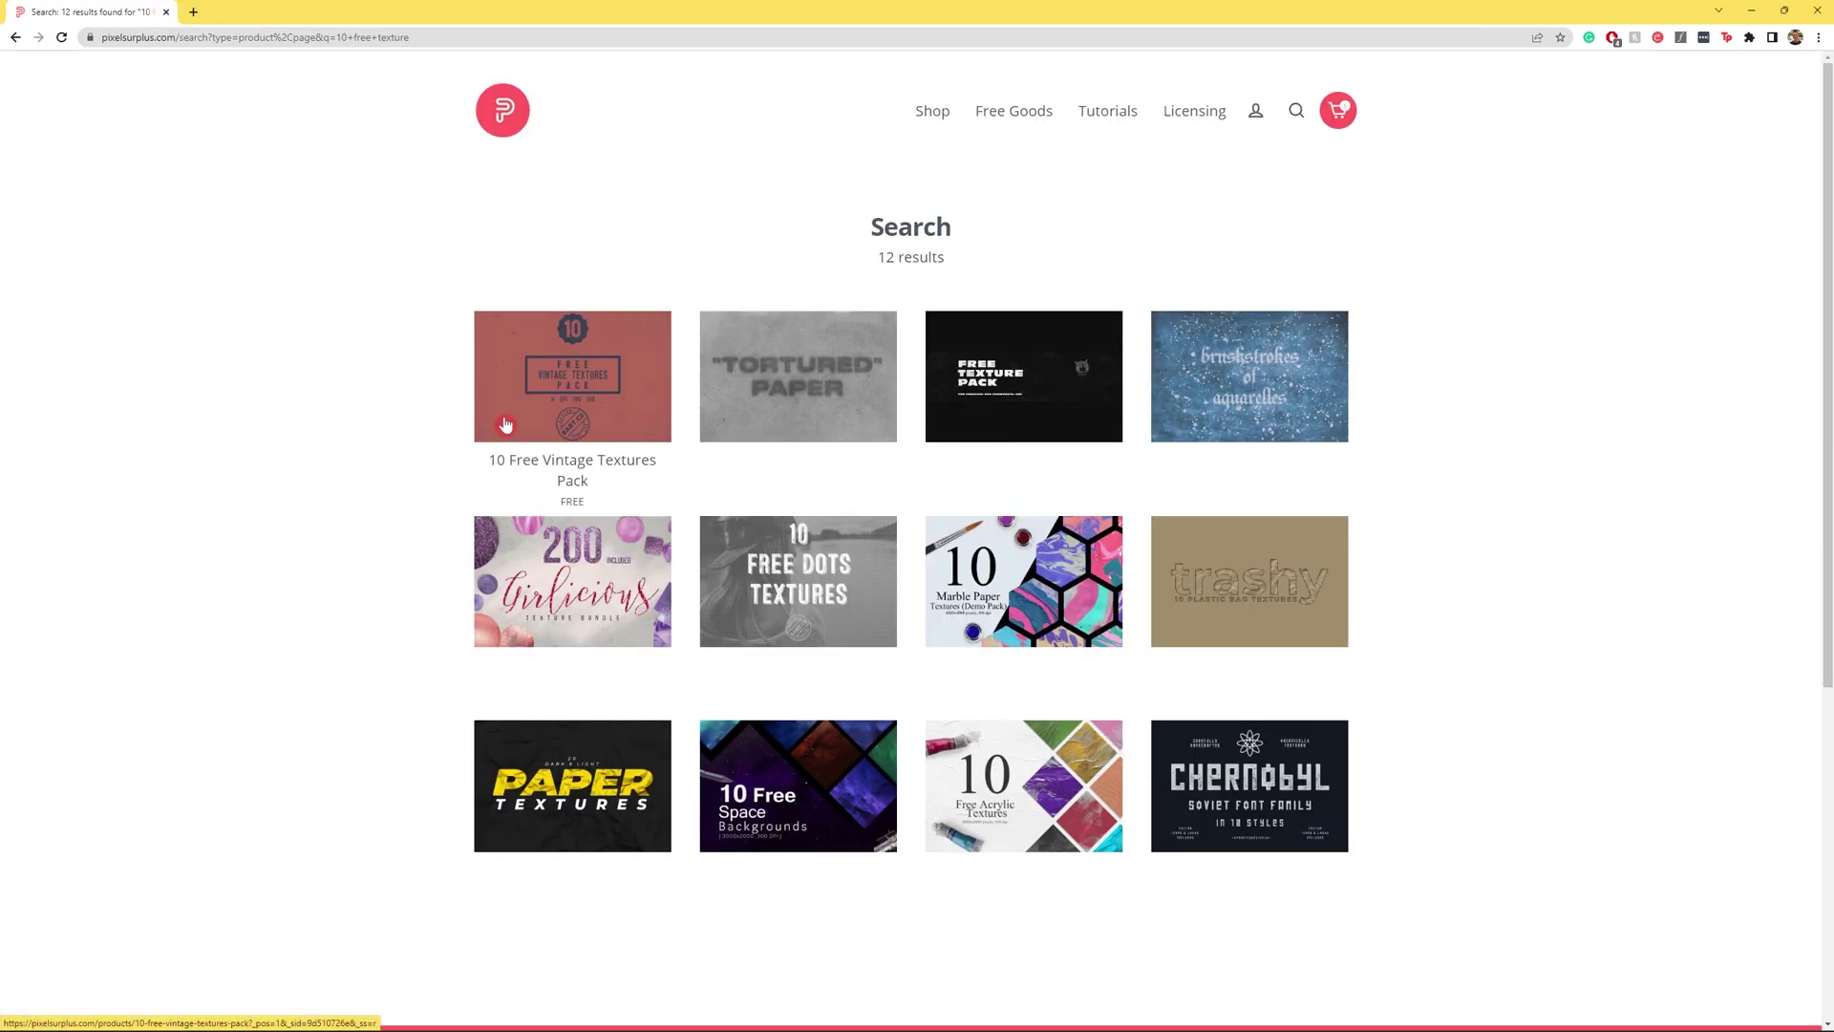
# Examine the 10 Free Vintage Textures Pack on the Pixel Surplus site by browsing its enlarged preview images
pyautogui.click(503, 447)
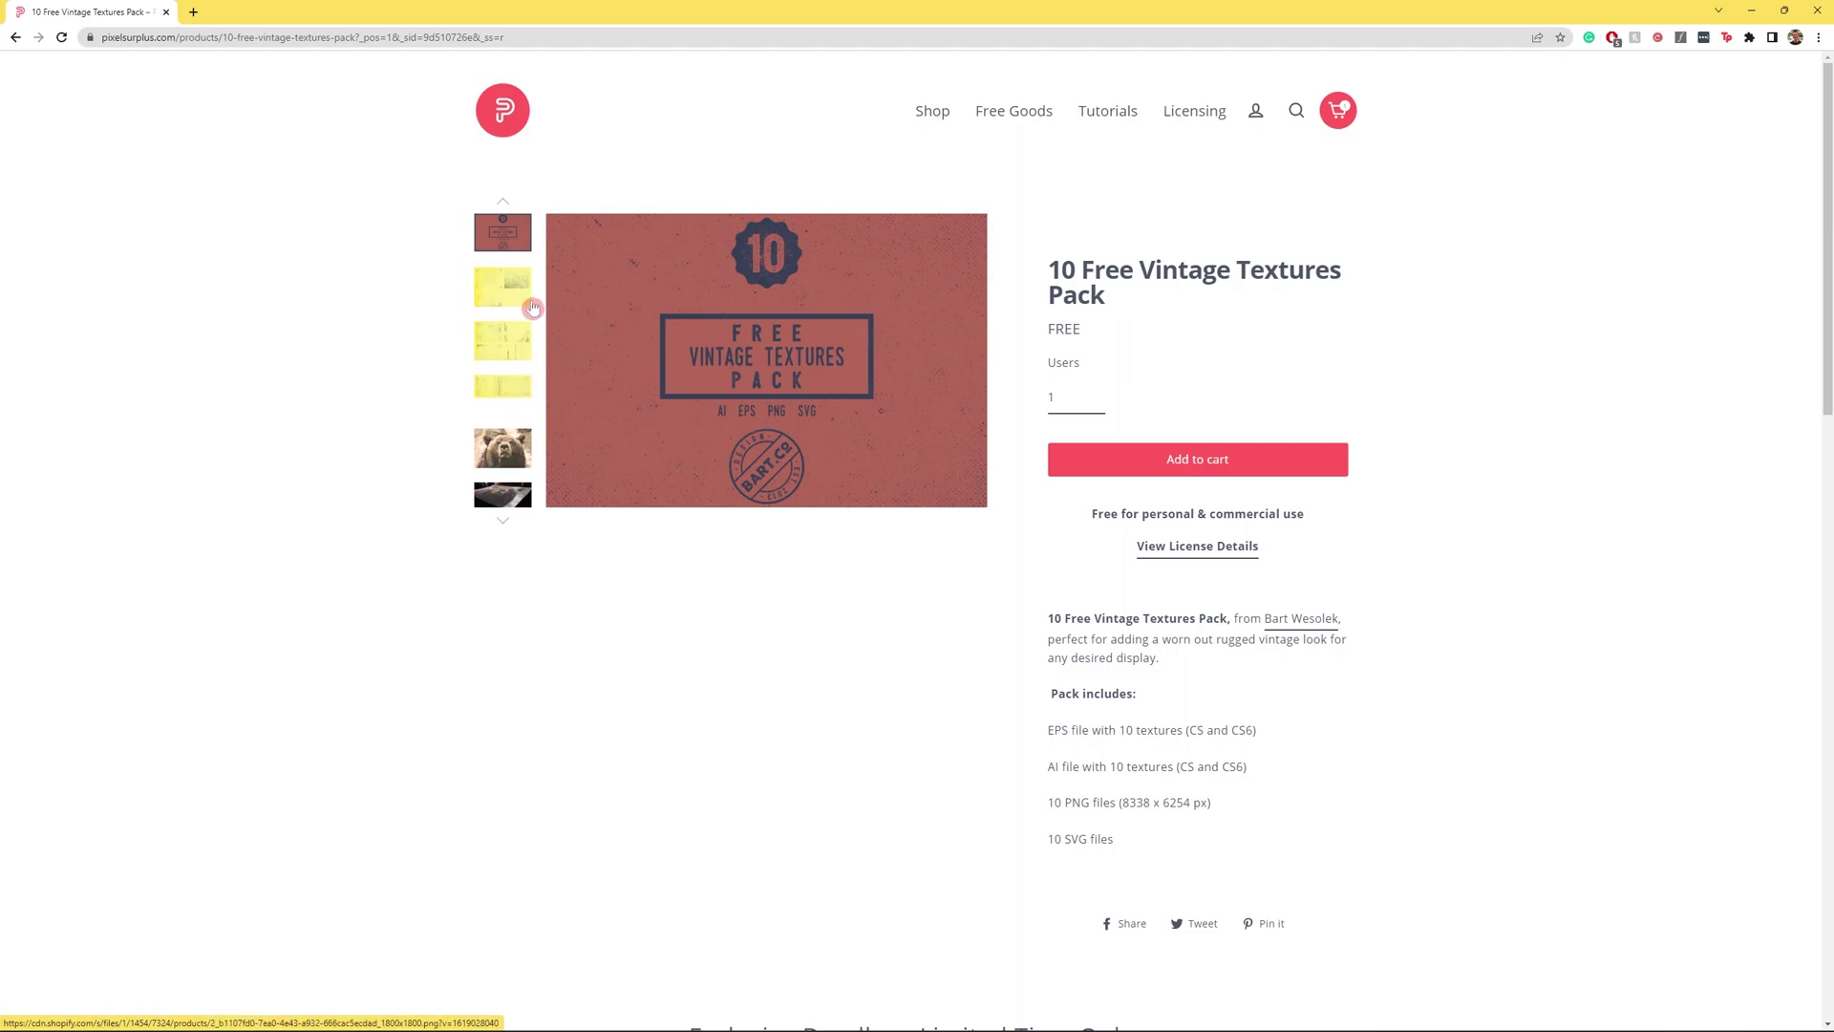
pyautogui.click(701, 377)
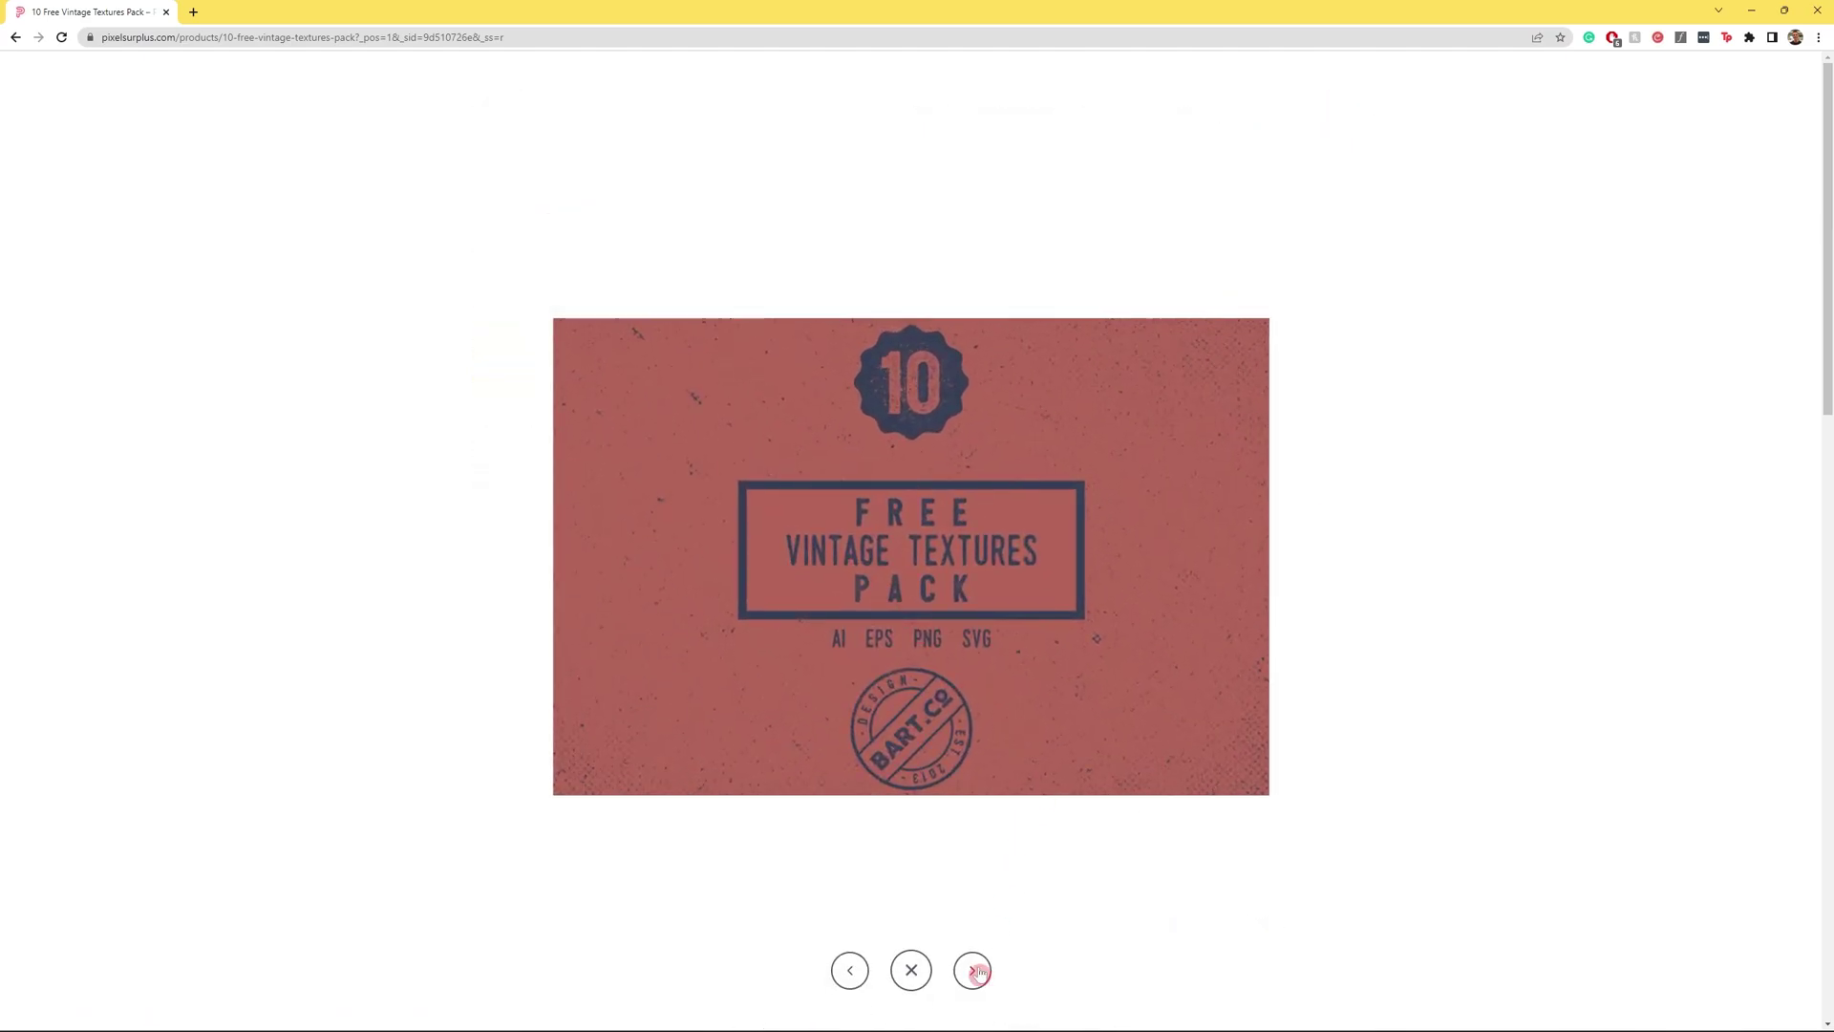
pyautogui.click(975, 970)
pyautogui.click(974, 971)
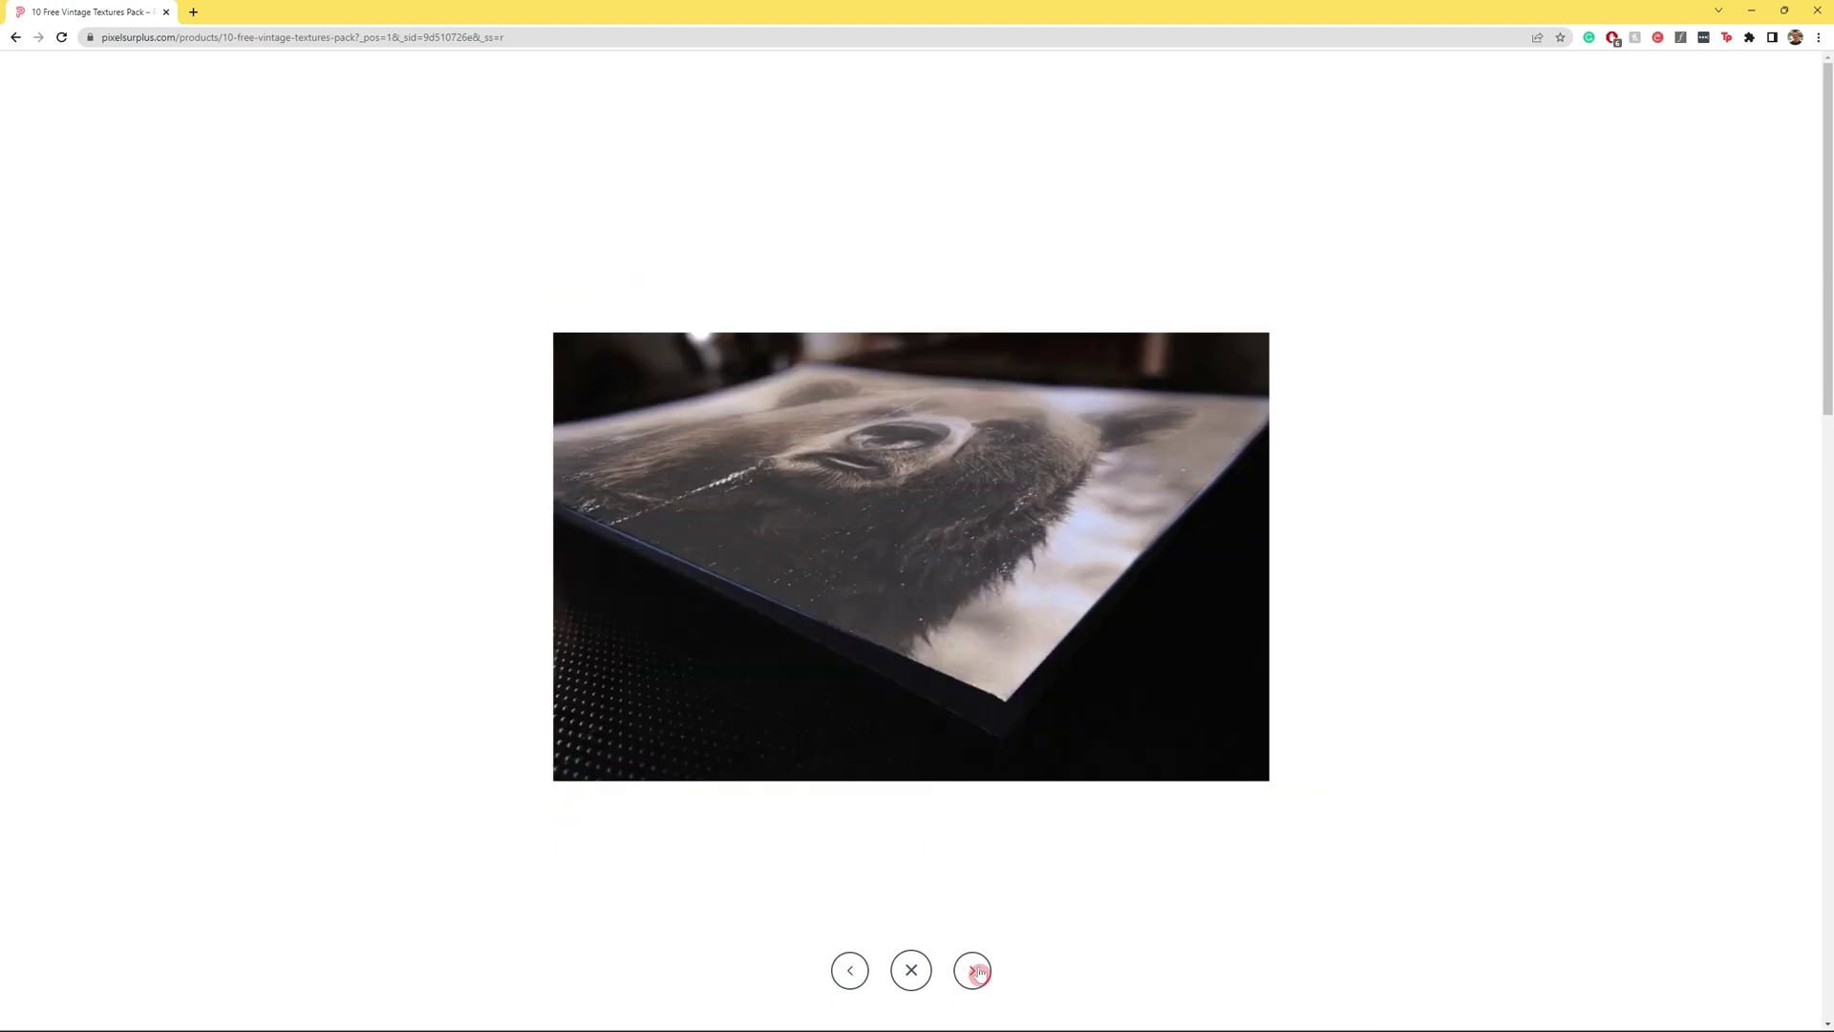
pyautogui.click(974, 970)
pyautogui.click(974, 970)
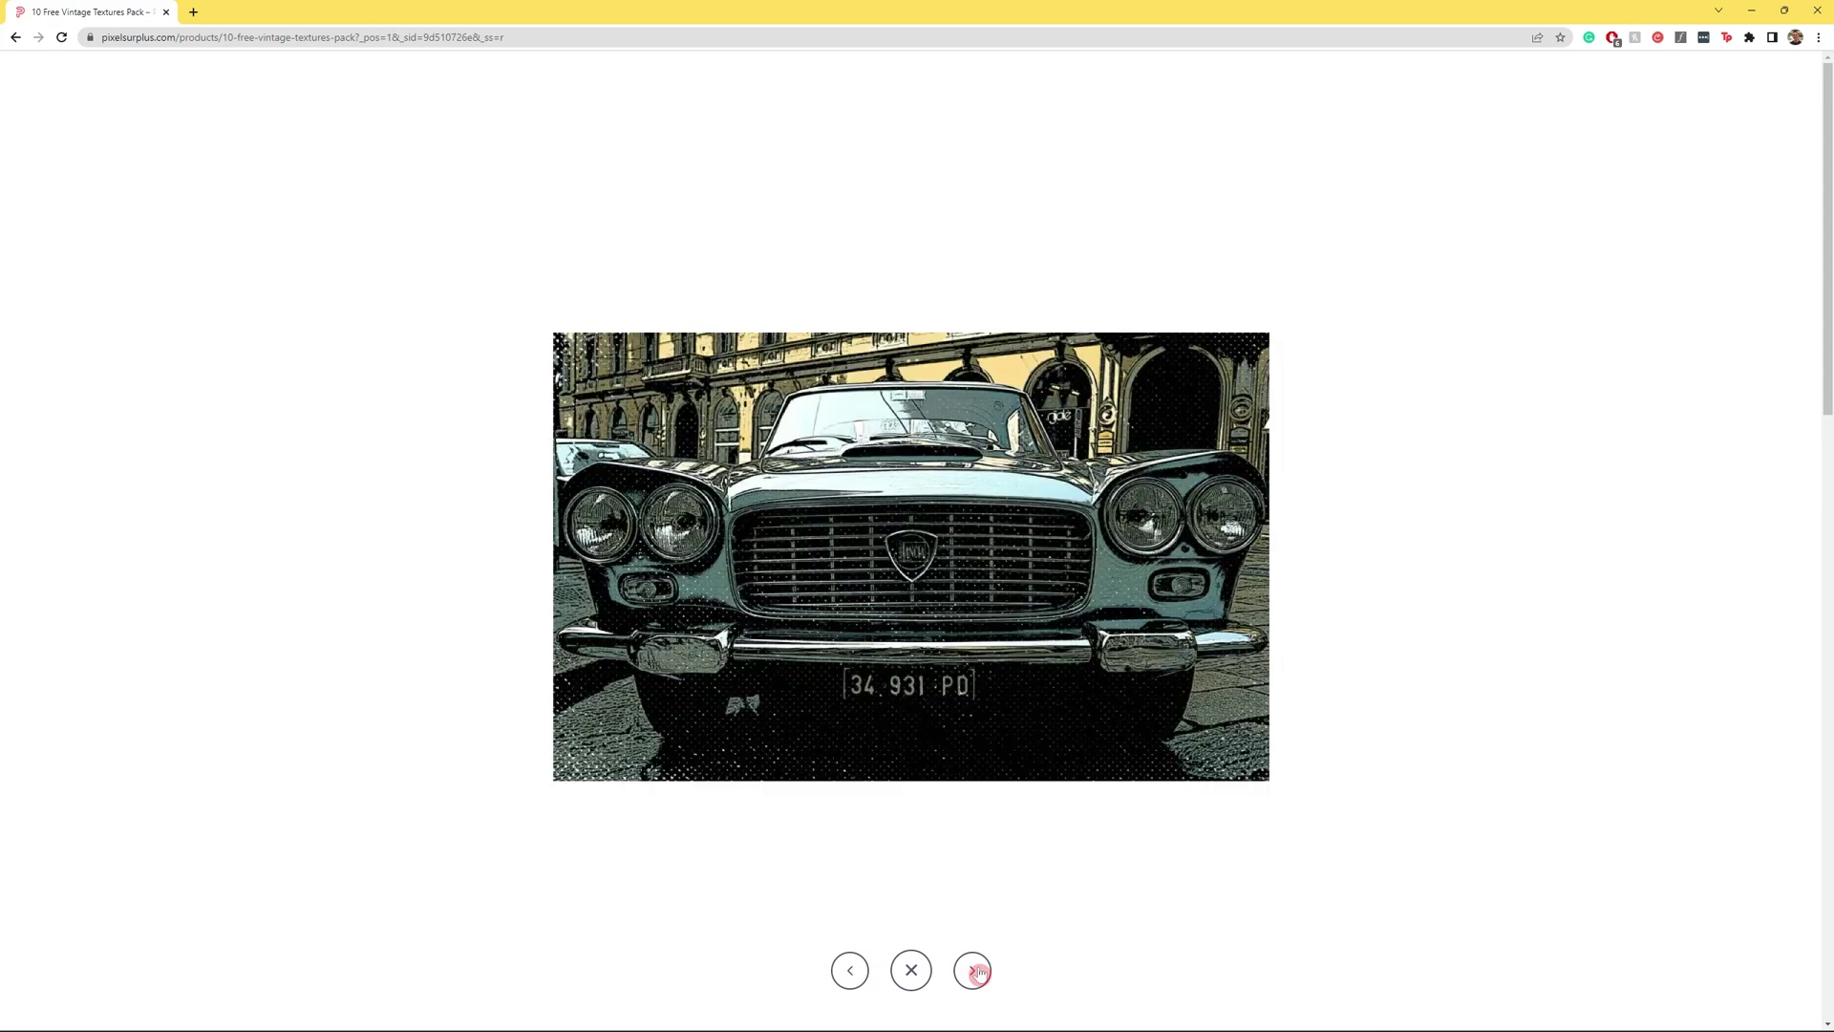
pyautogui.click(974, 970)
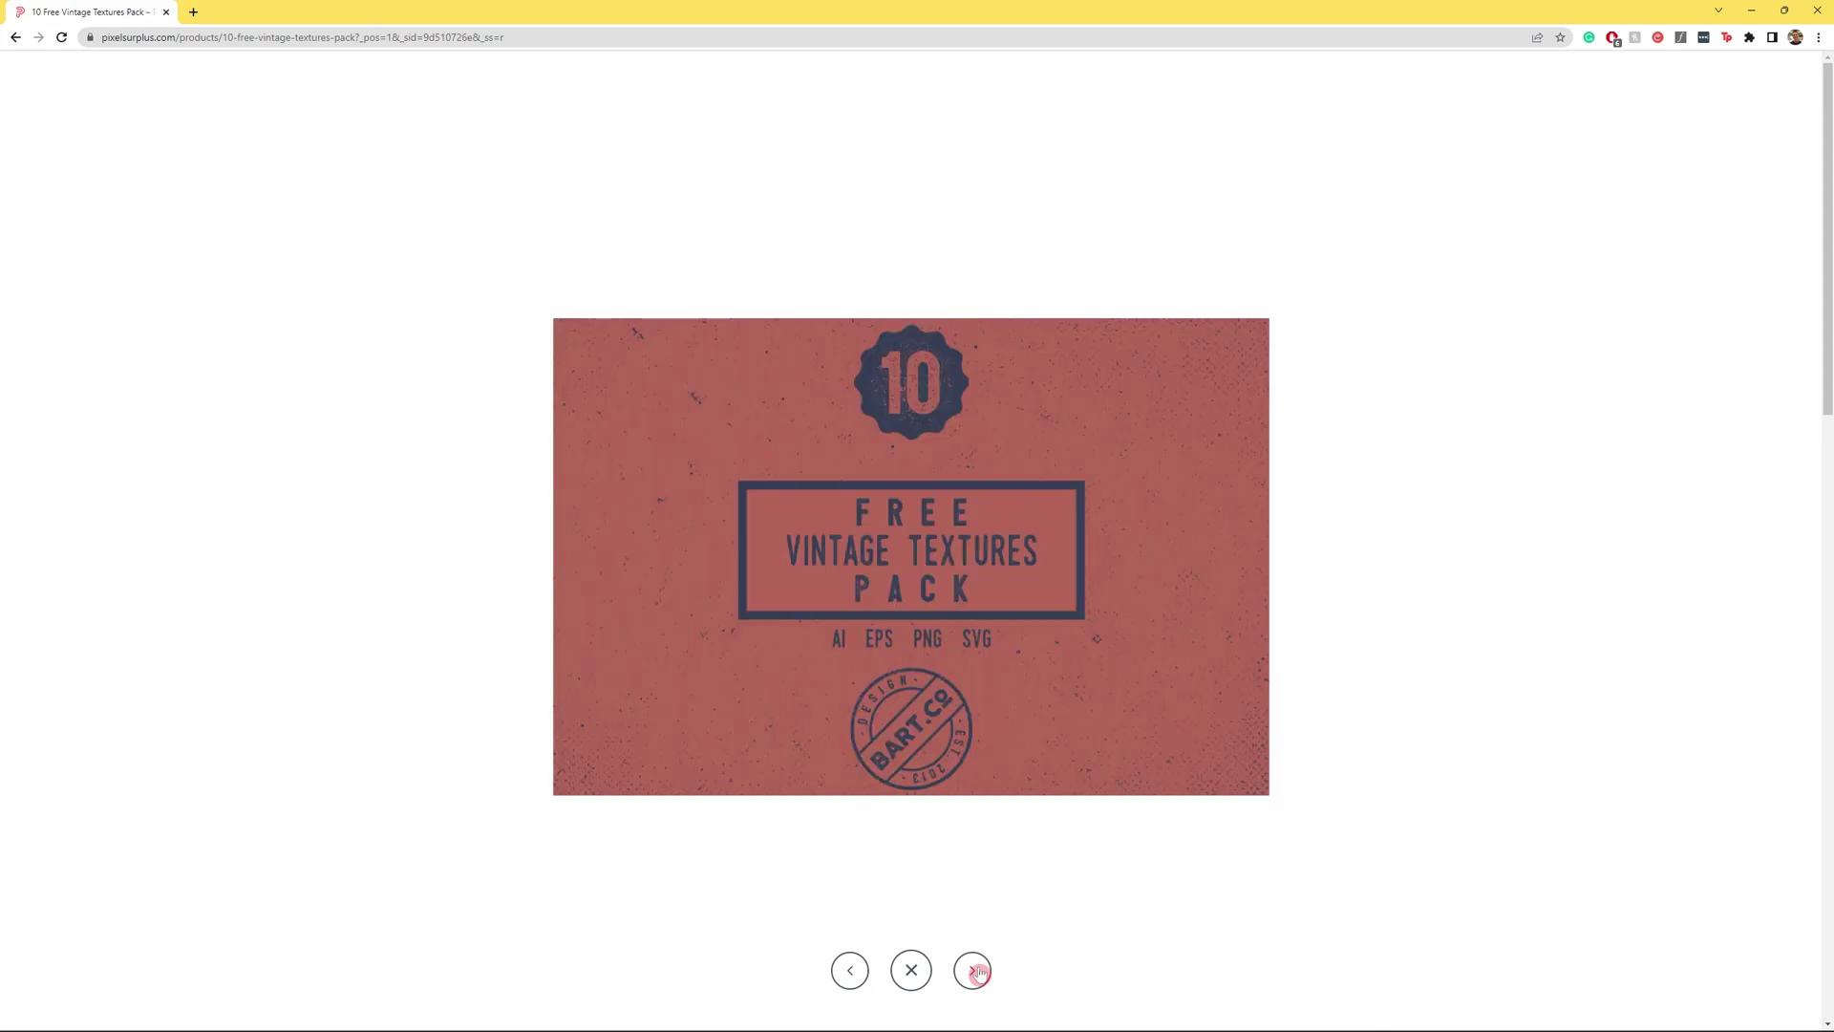
pyautogui.click(911, 971)
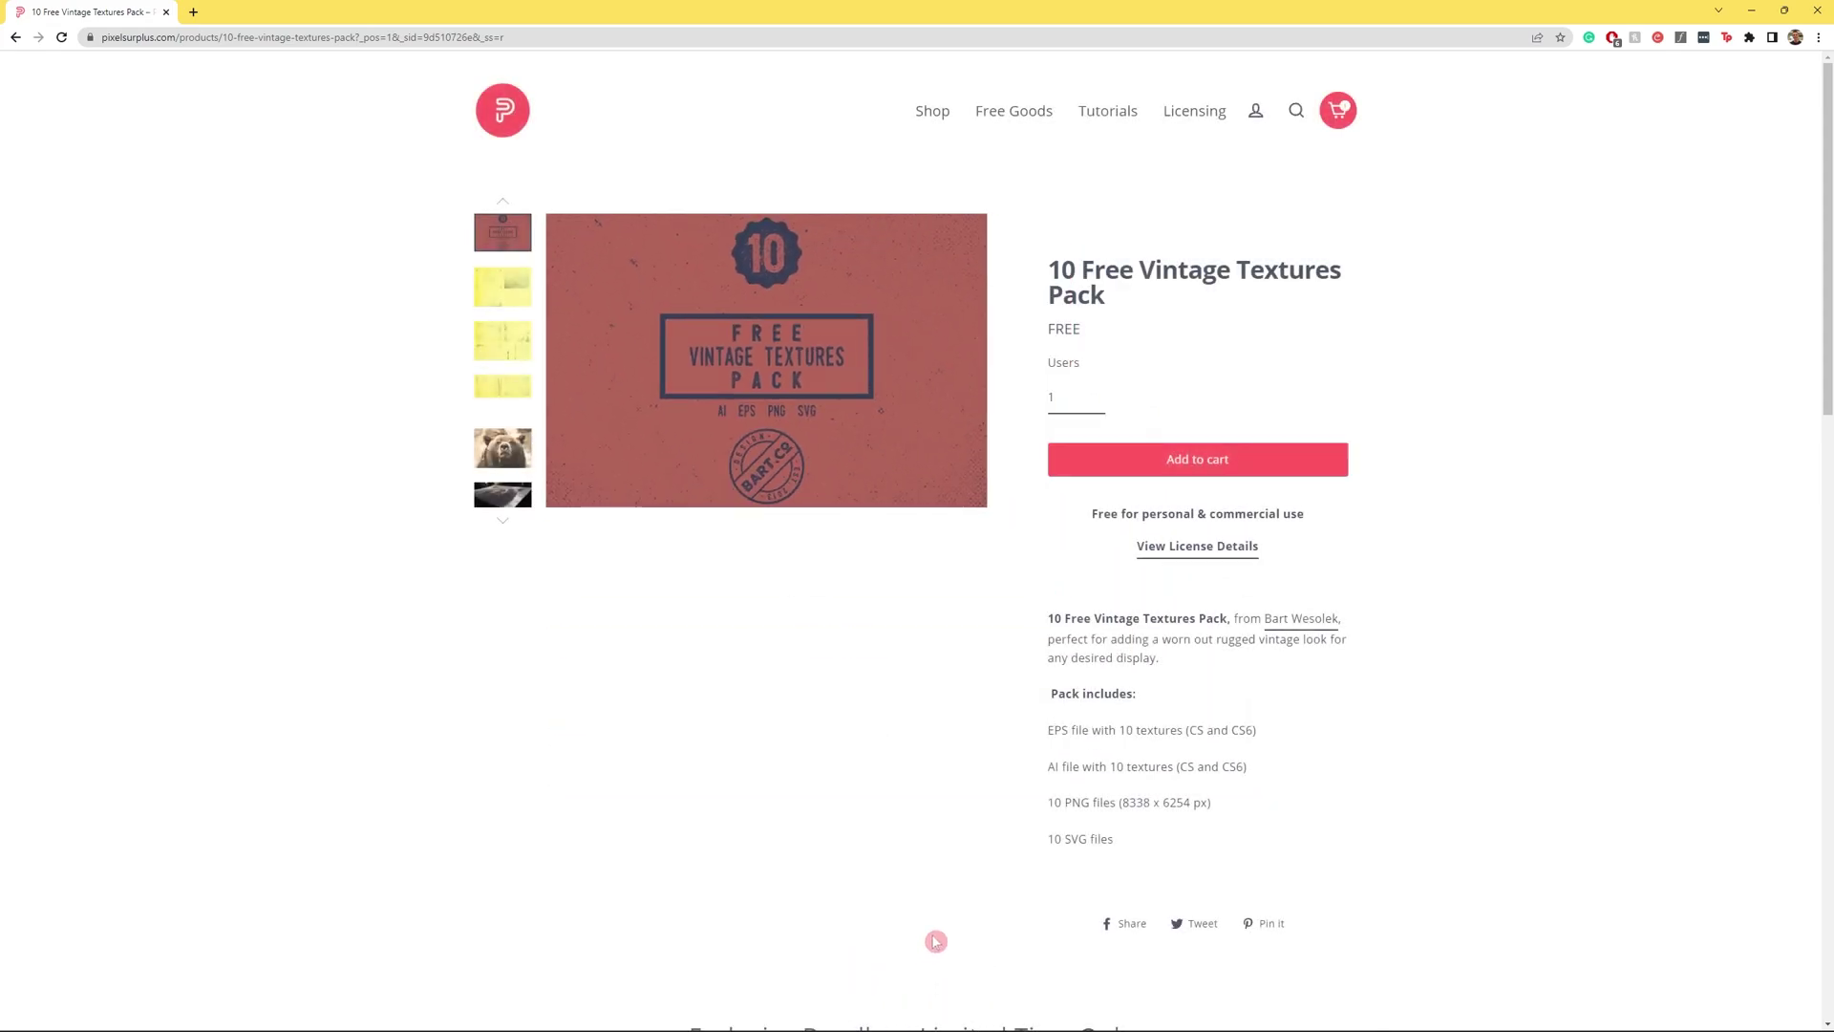
# Add the 10 Free Vintage Textures Pack to the cart and proceed to checkout
pyautogui.click(1127, 475)
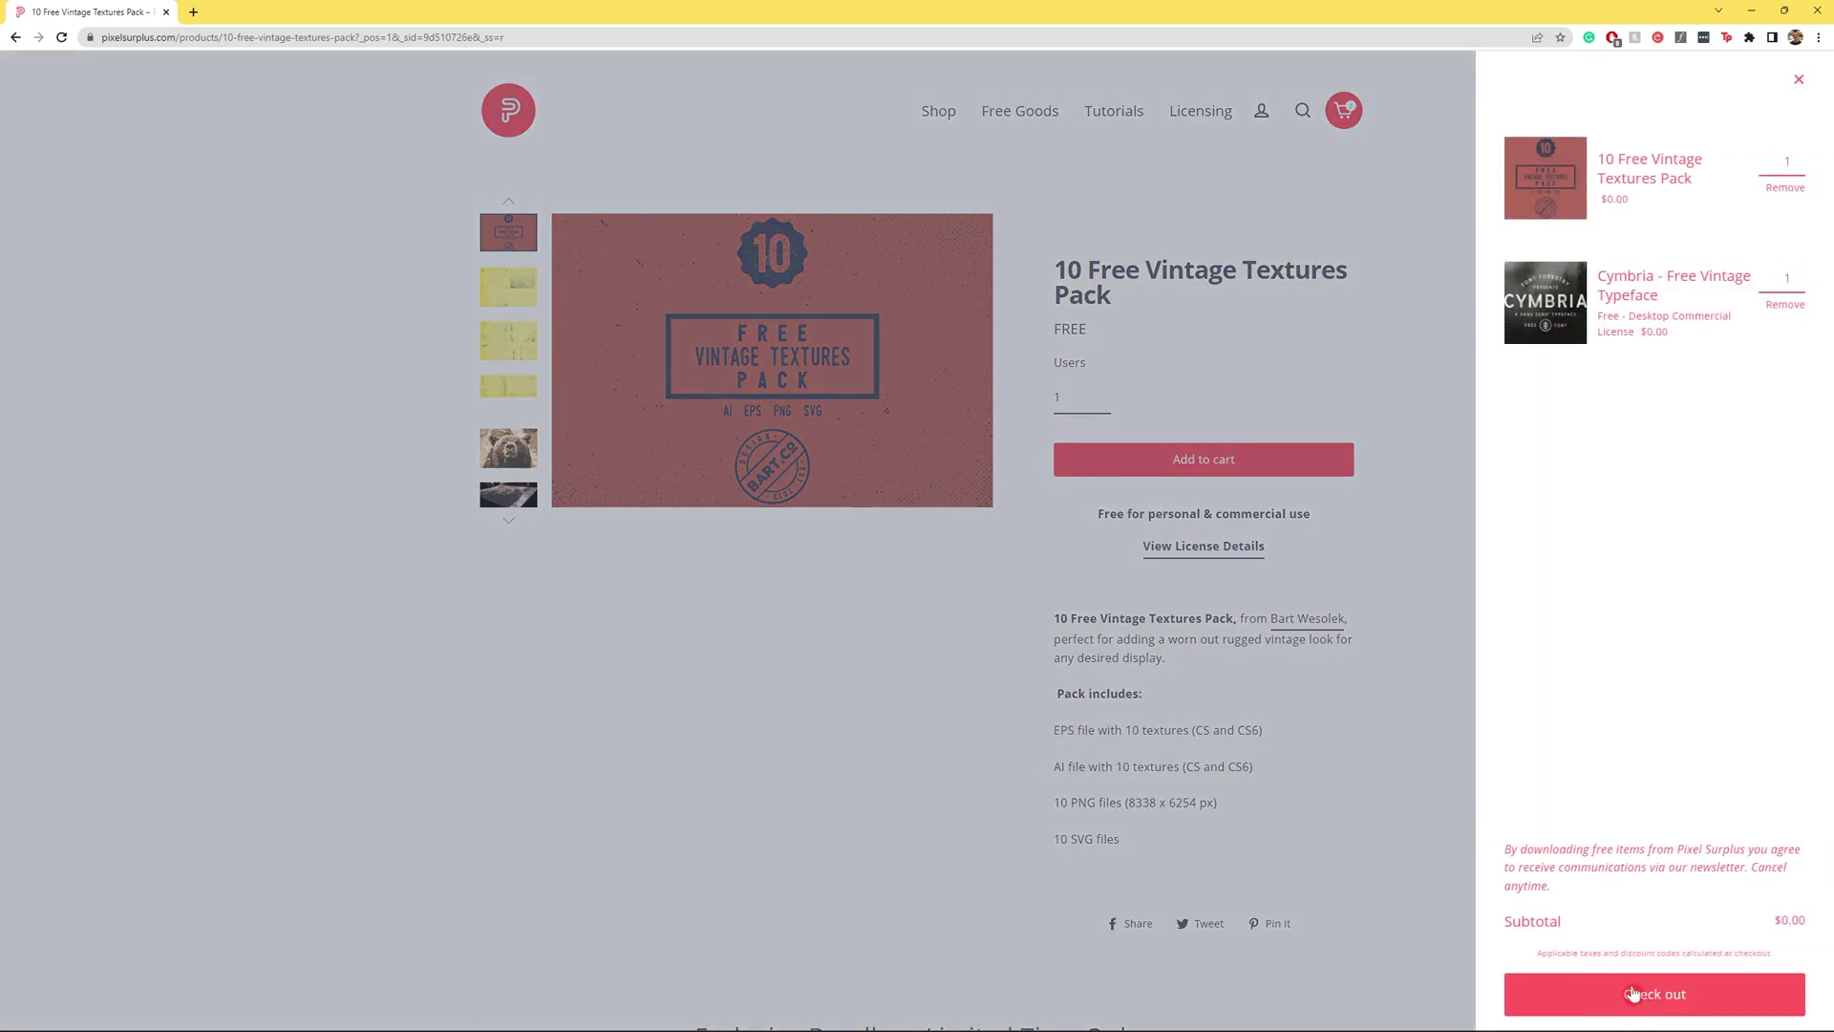
pyautogui.click(1632, 993)
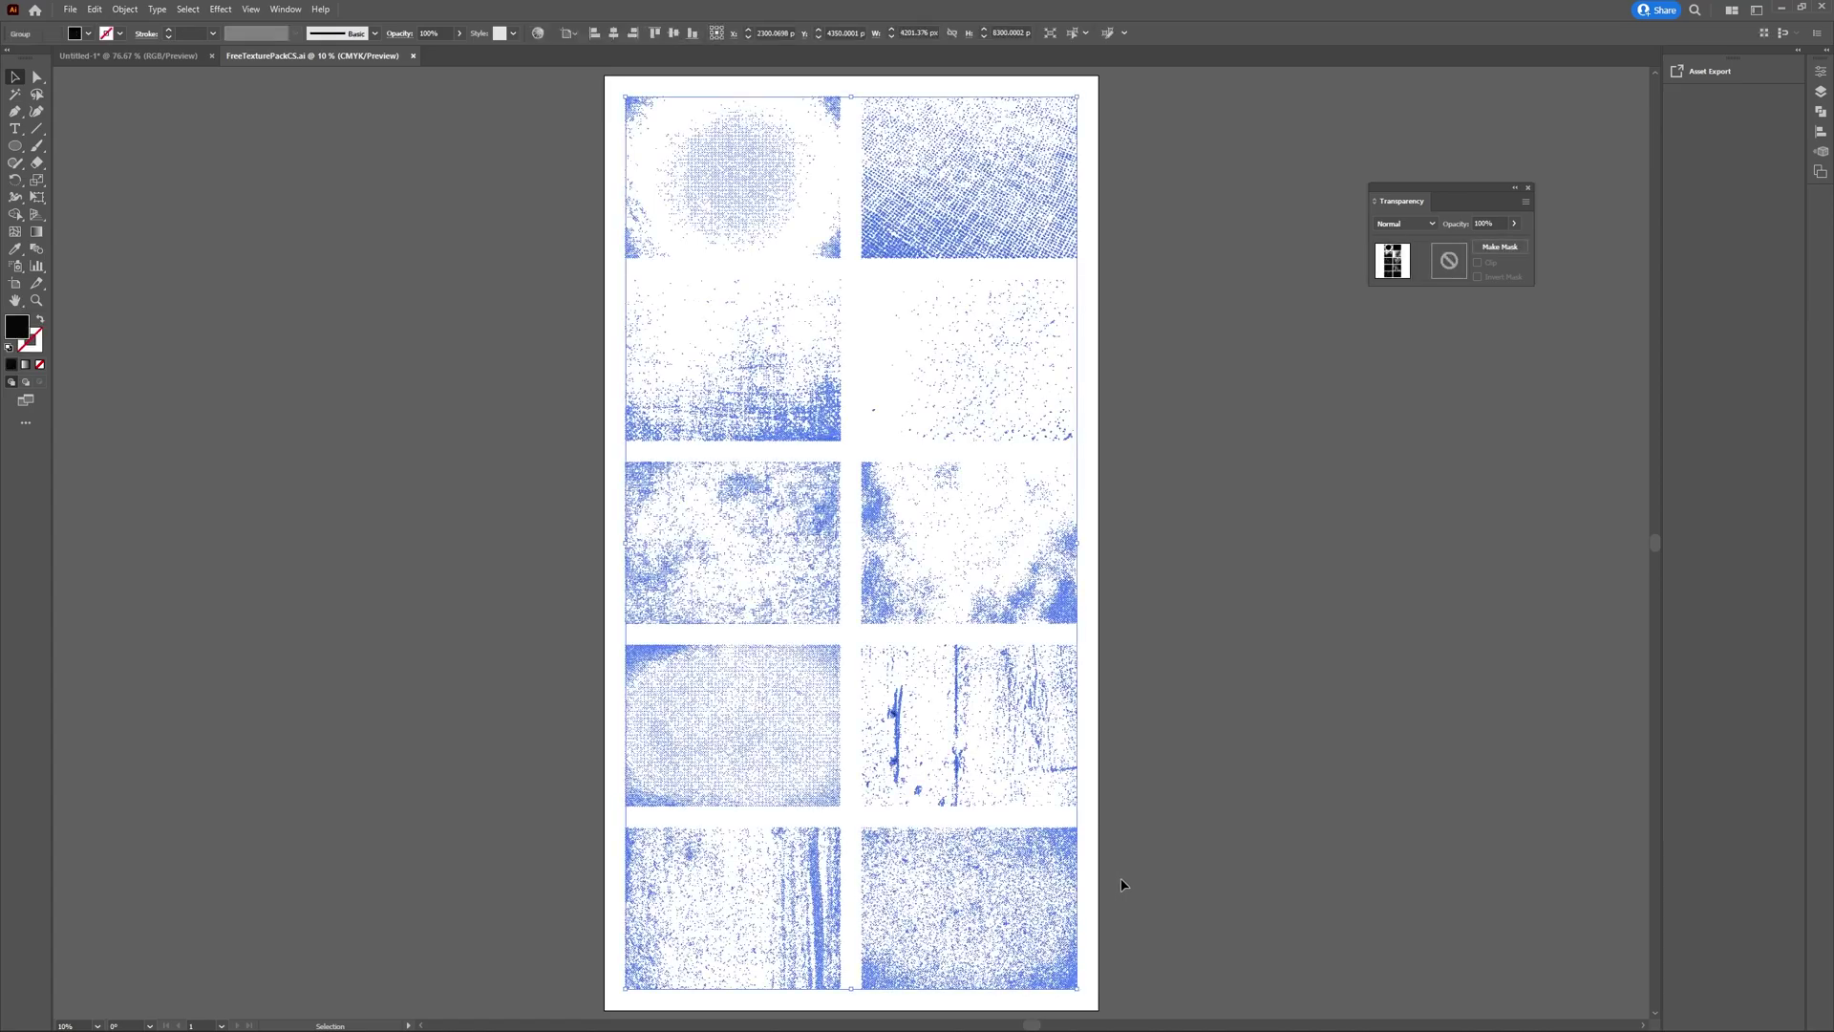
# Switch to FreeTexturePackCS.ai in Illustrator, ungroup the textures, and cut the fine speckled one at the end of the last row
pyautogui.click(1142, 931)
pyautogui.rightClick(1063, 921)
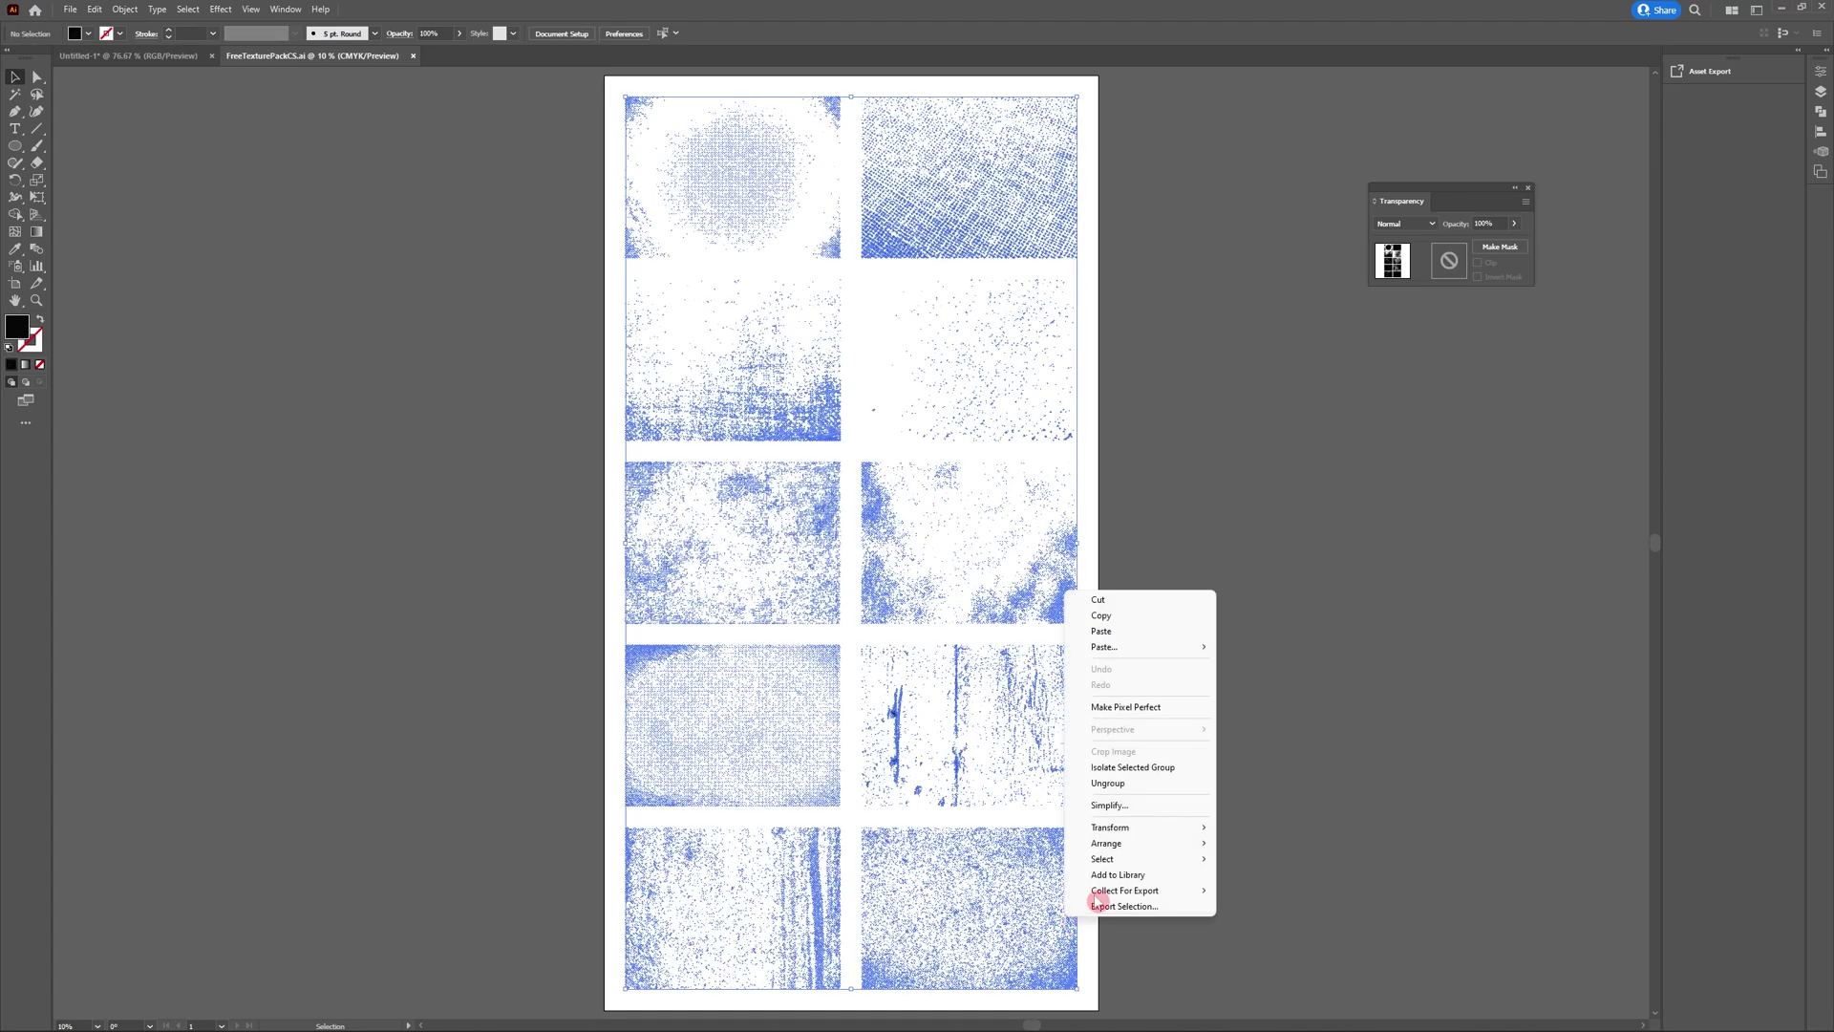
pyautogui.click(1116, 785)
pyautogui.click(1075, 864)
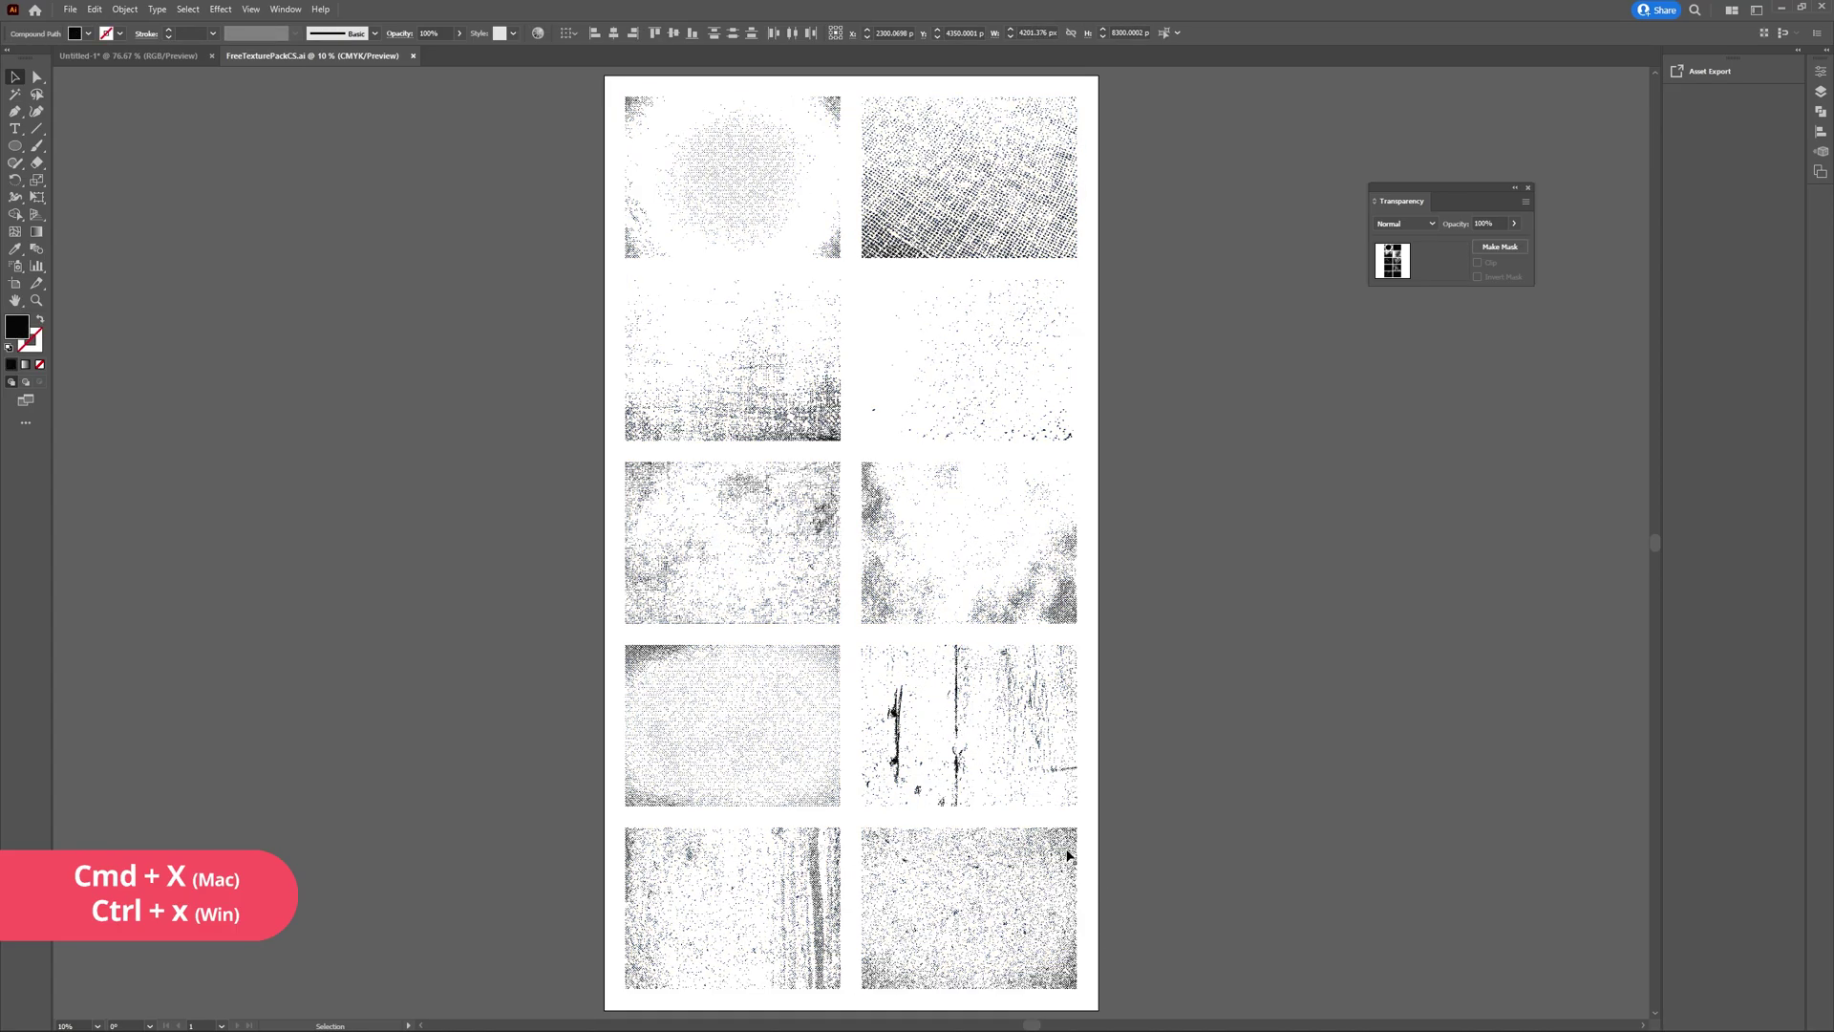
pyautogui.click(1069, 856)
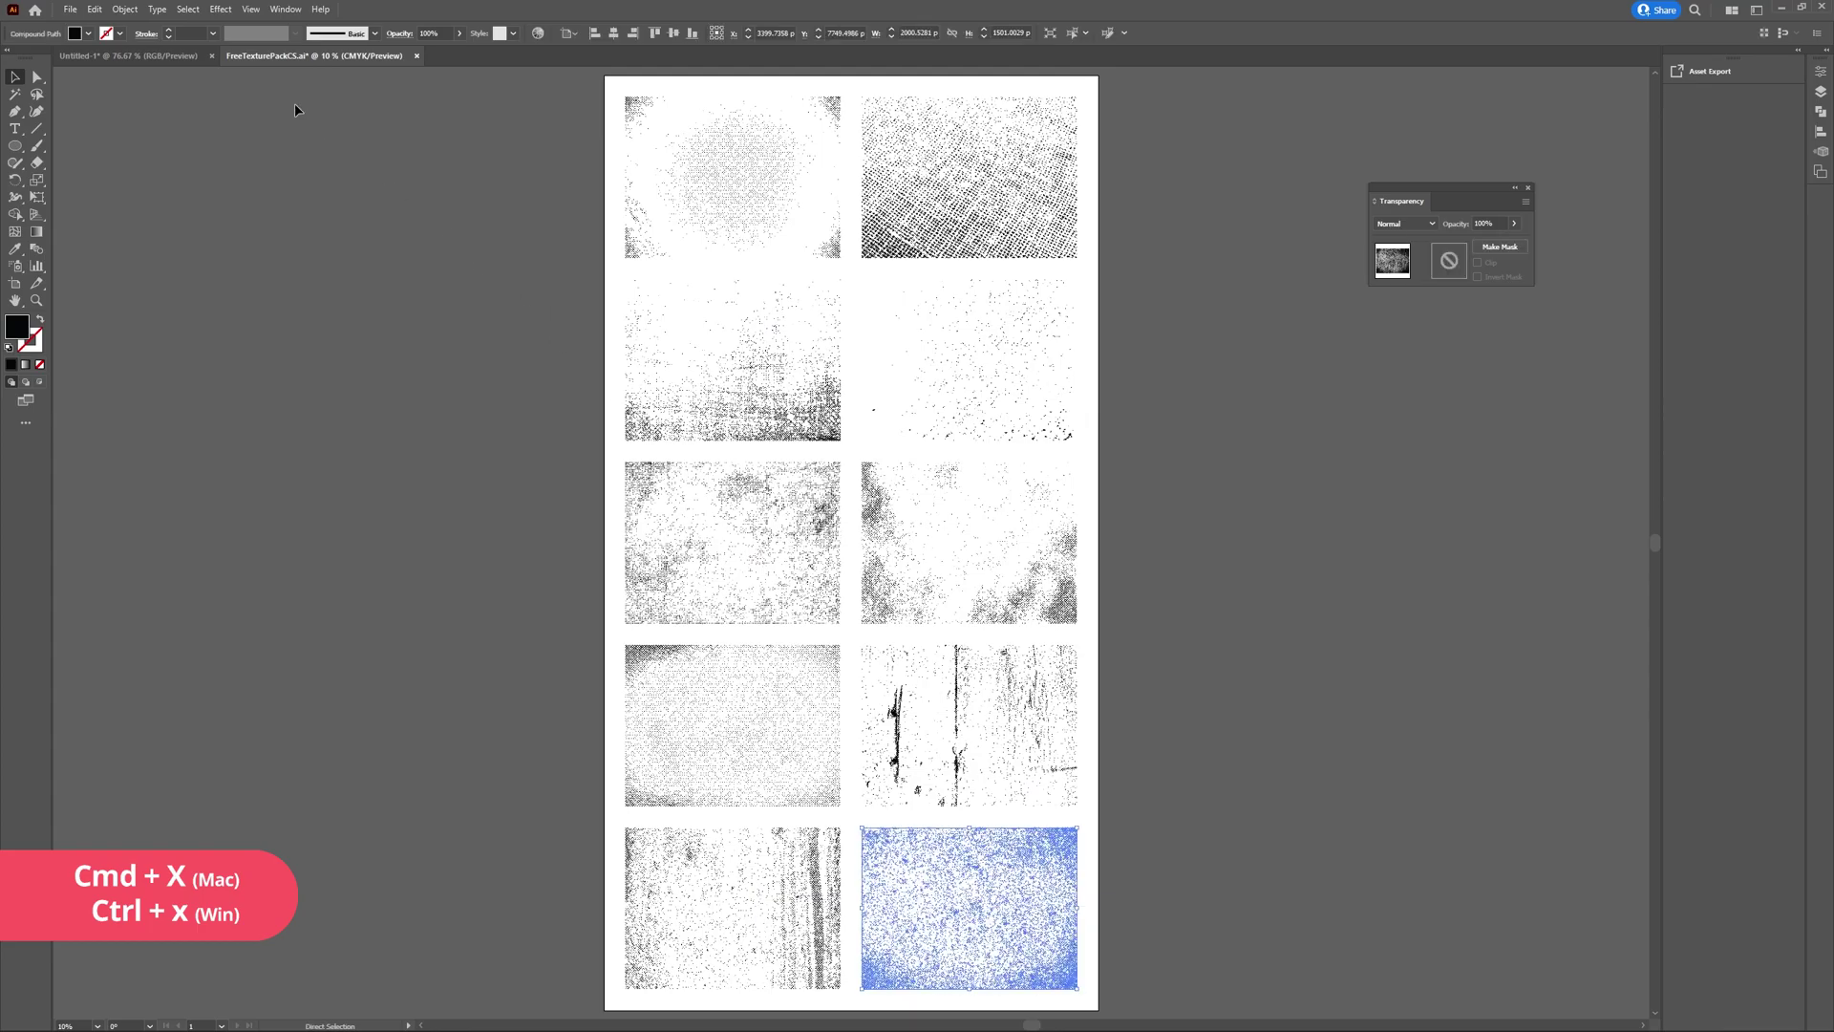
# Return to the airplane document and paste the speckled texture in front inside the silhouette's opacity mask
pyautogui.click(160, 57)
pyautogui.click(1448, 260)
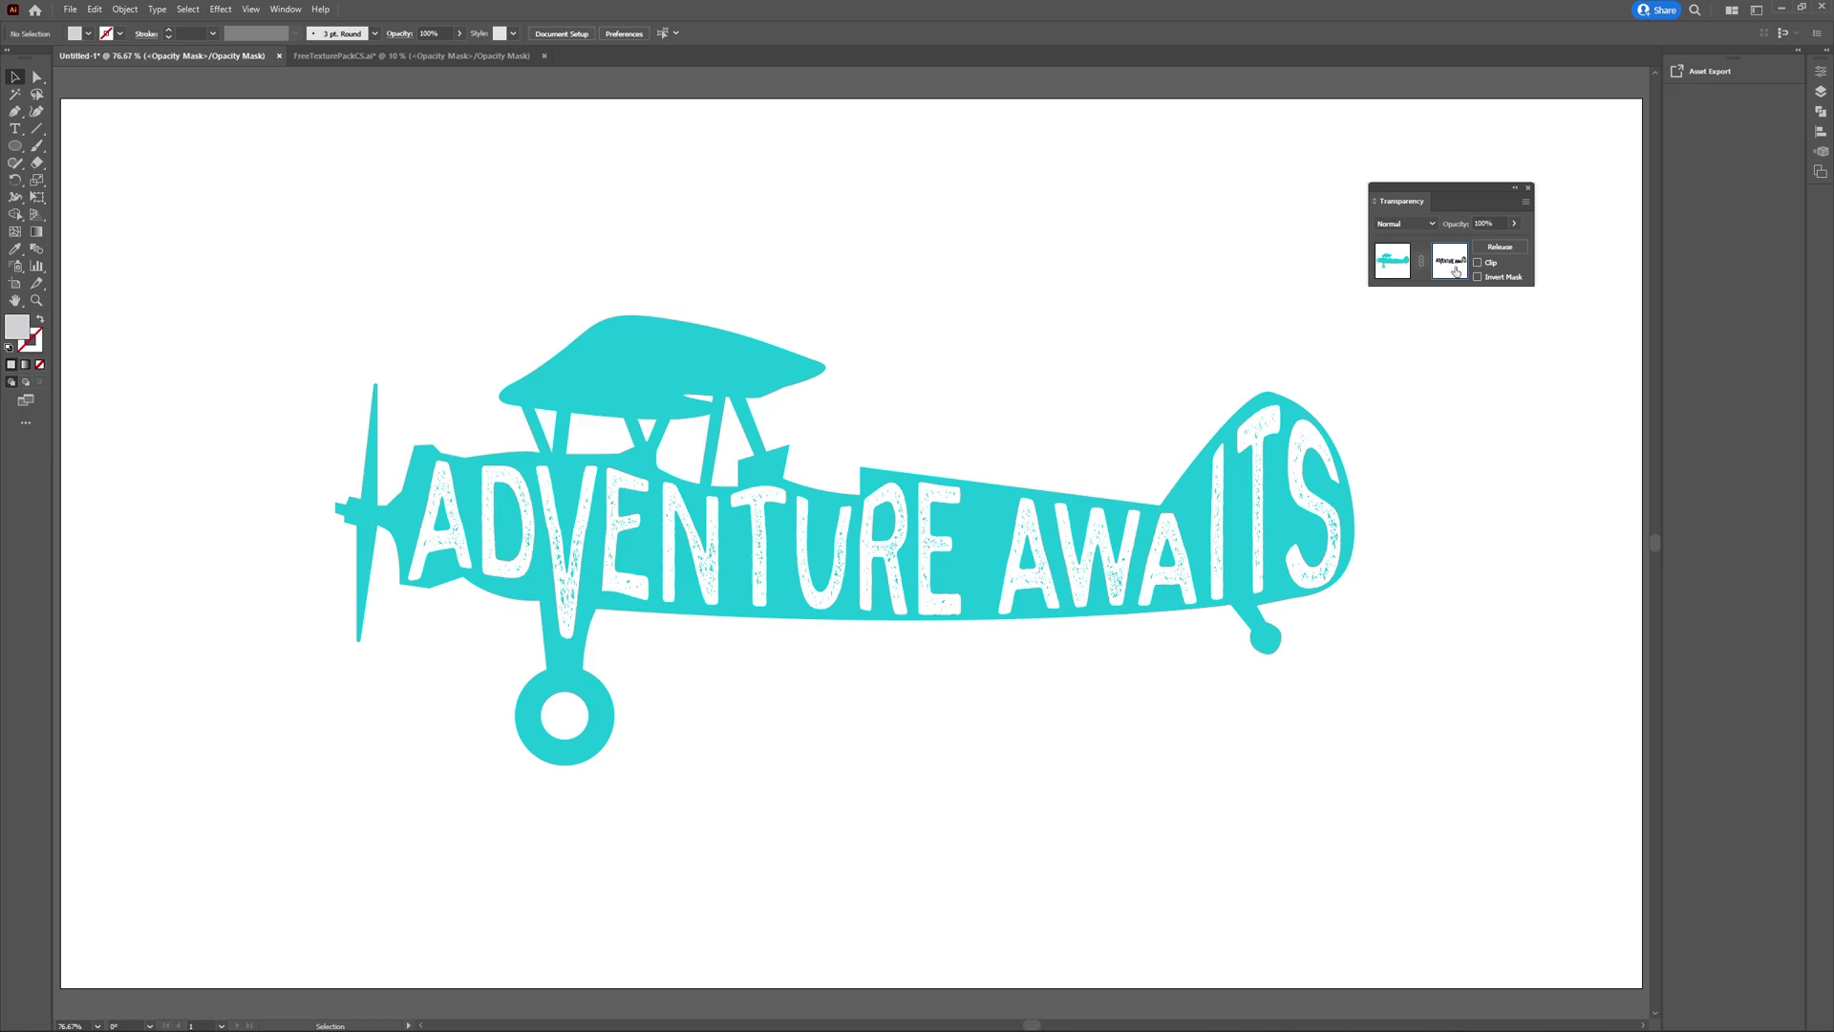
pyautogui.hotkey('ctrl', 'f')
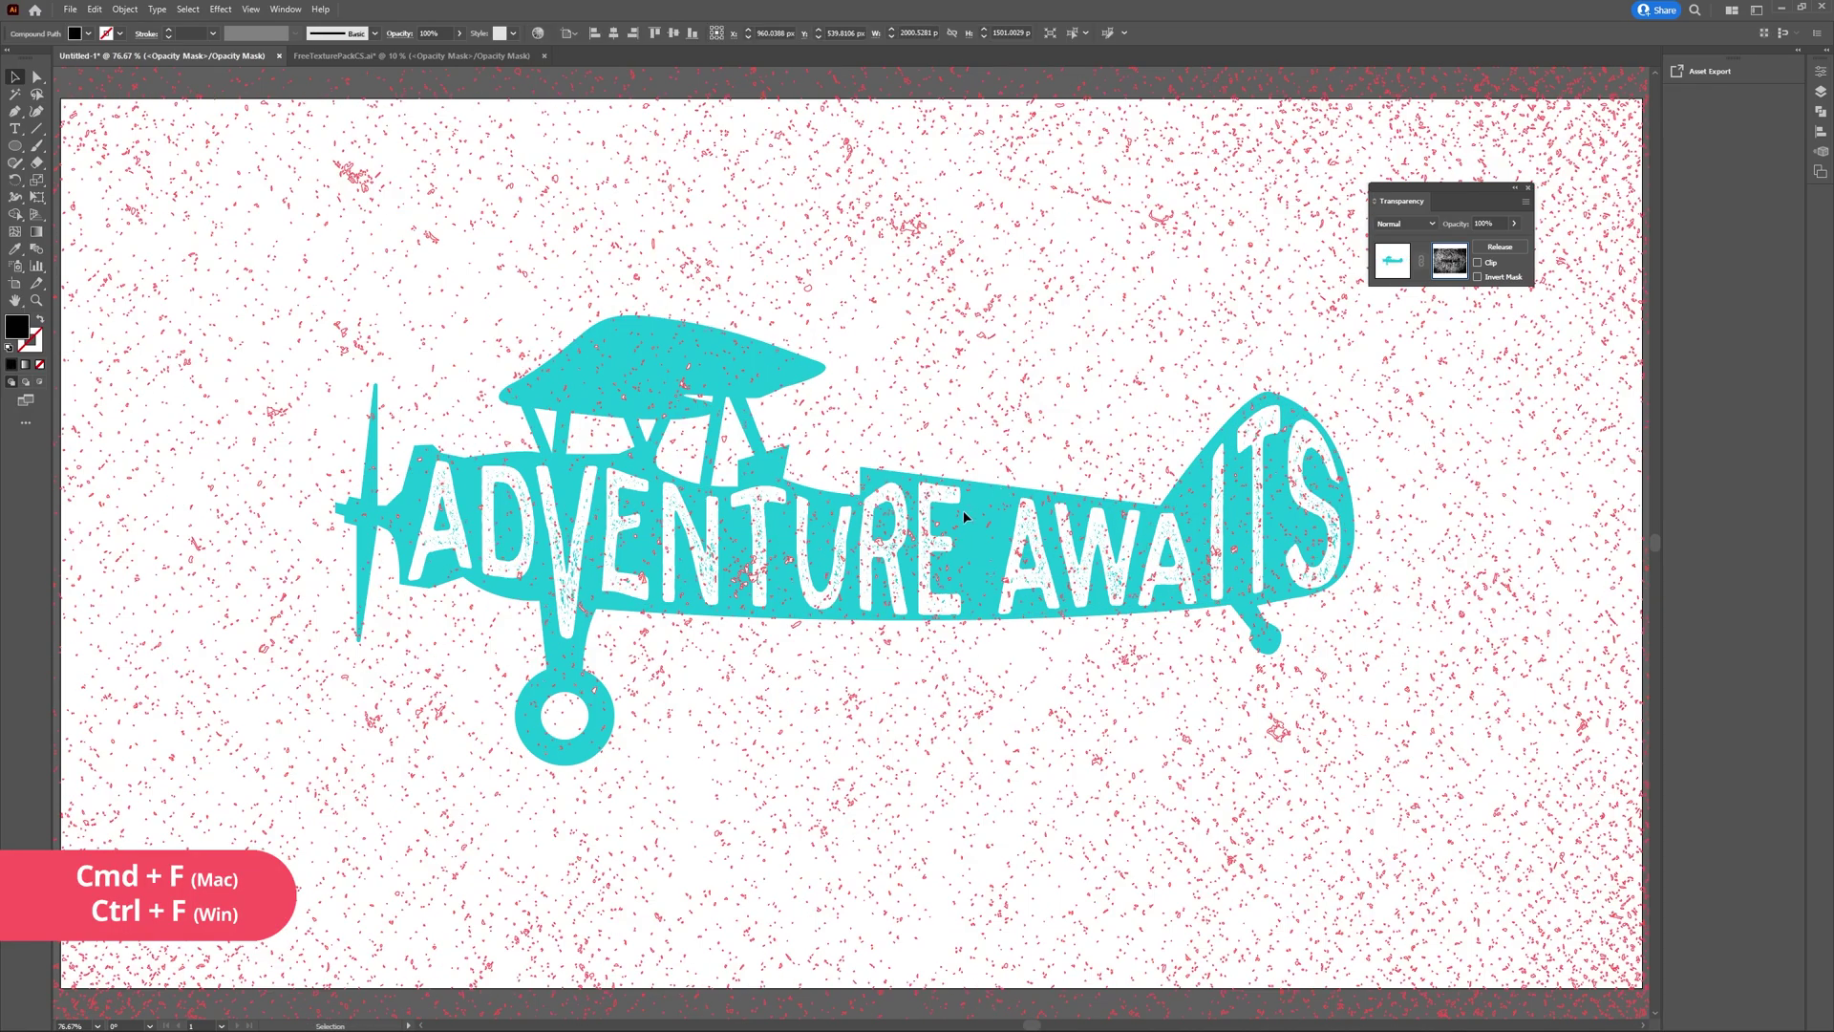
pyautogui.click(1361, 114)
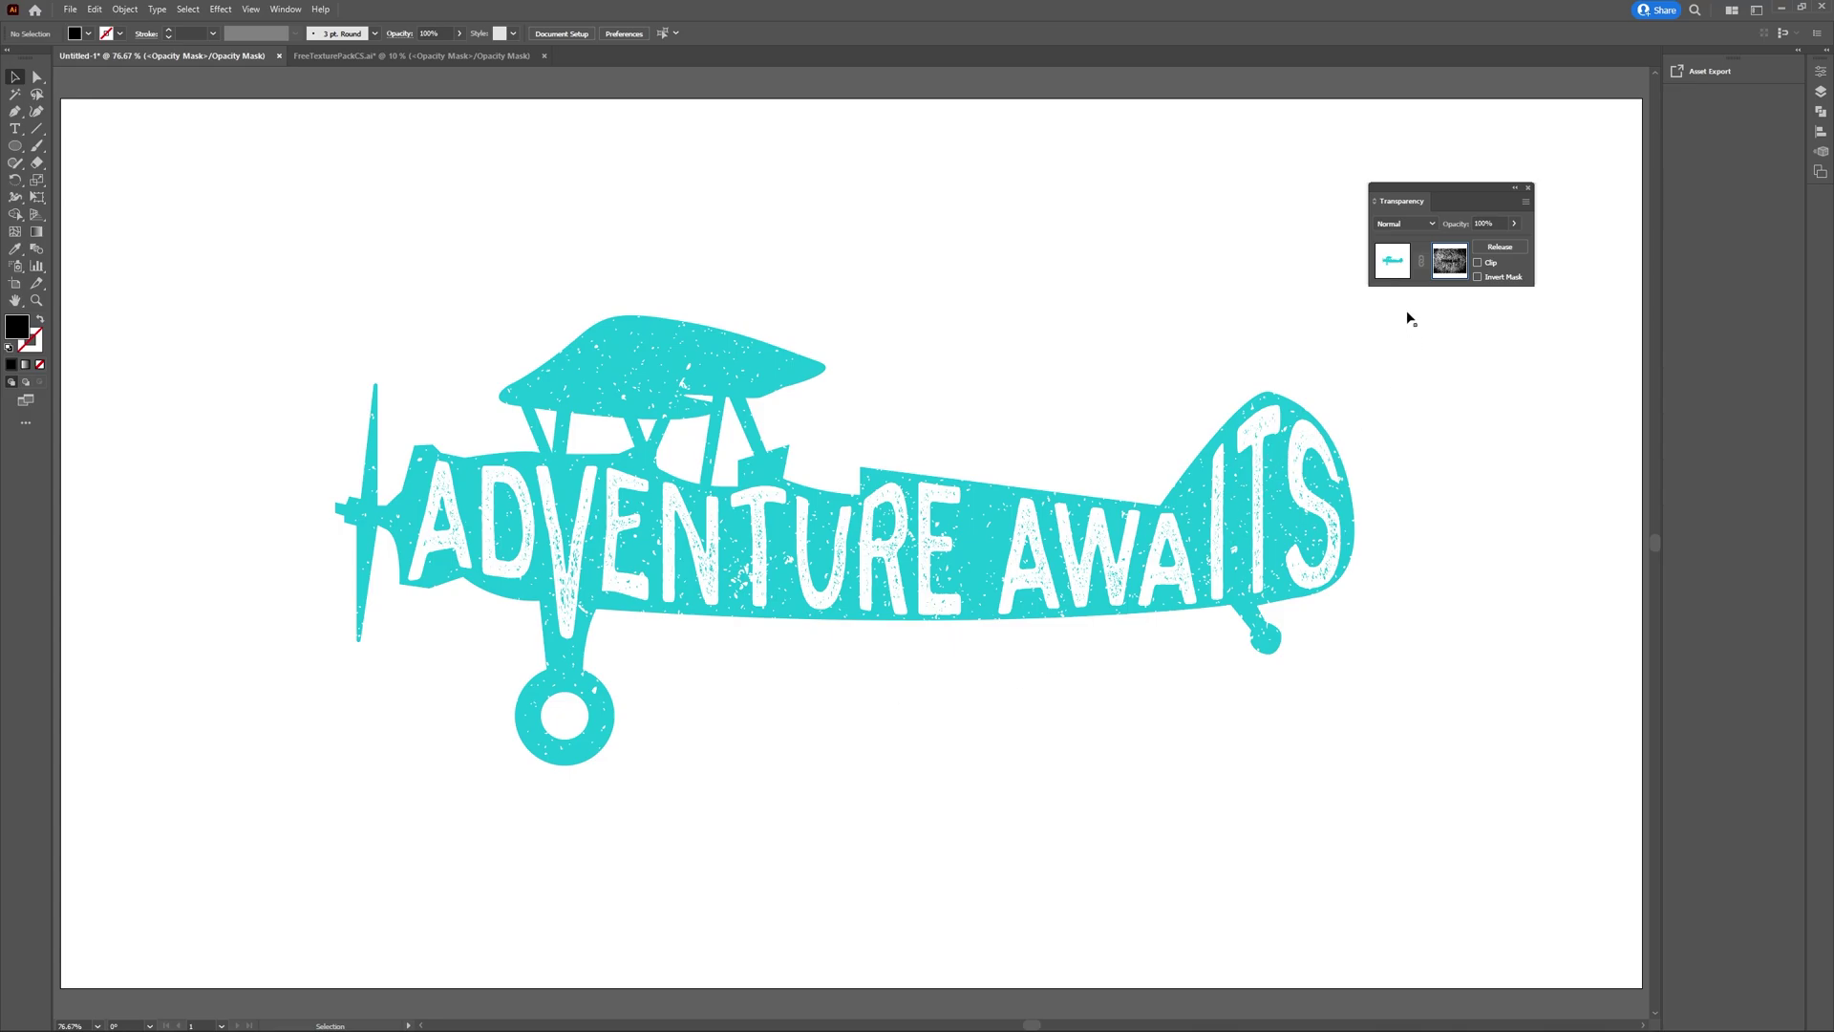
pyautogui.hotkey('ctrl', 'a')
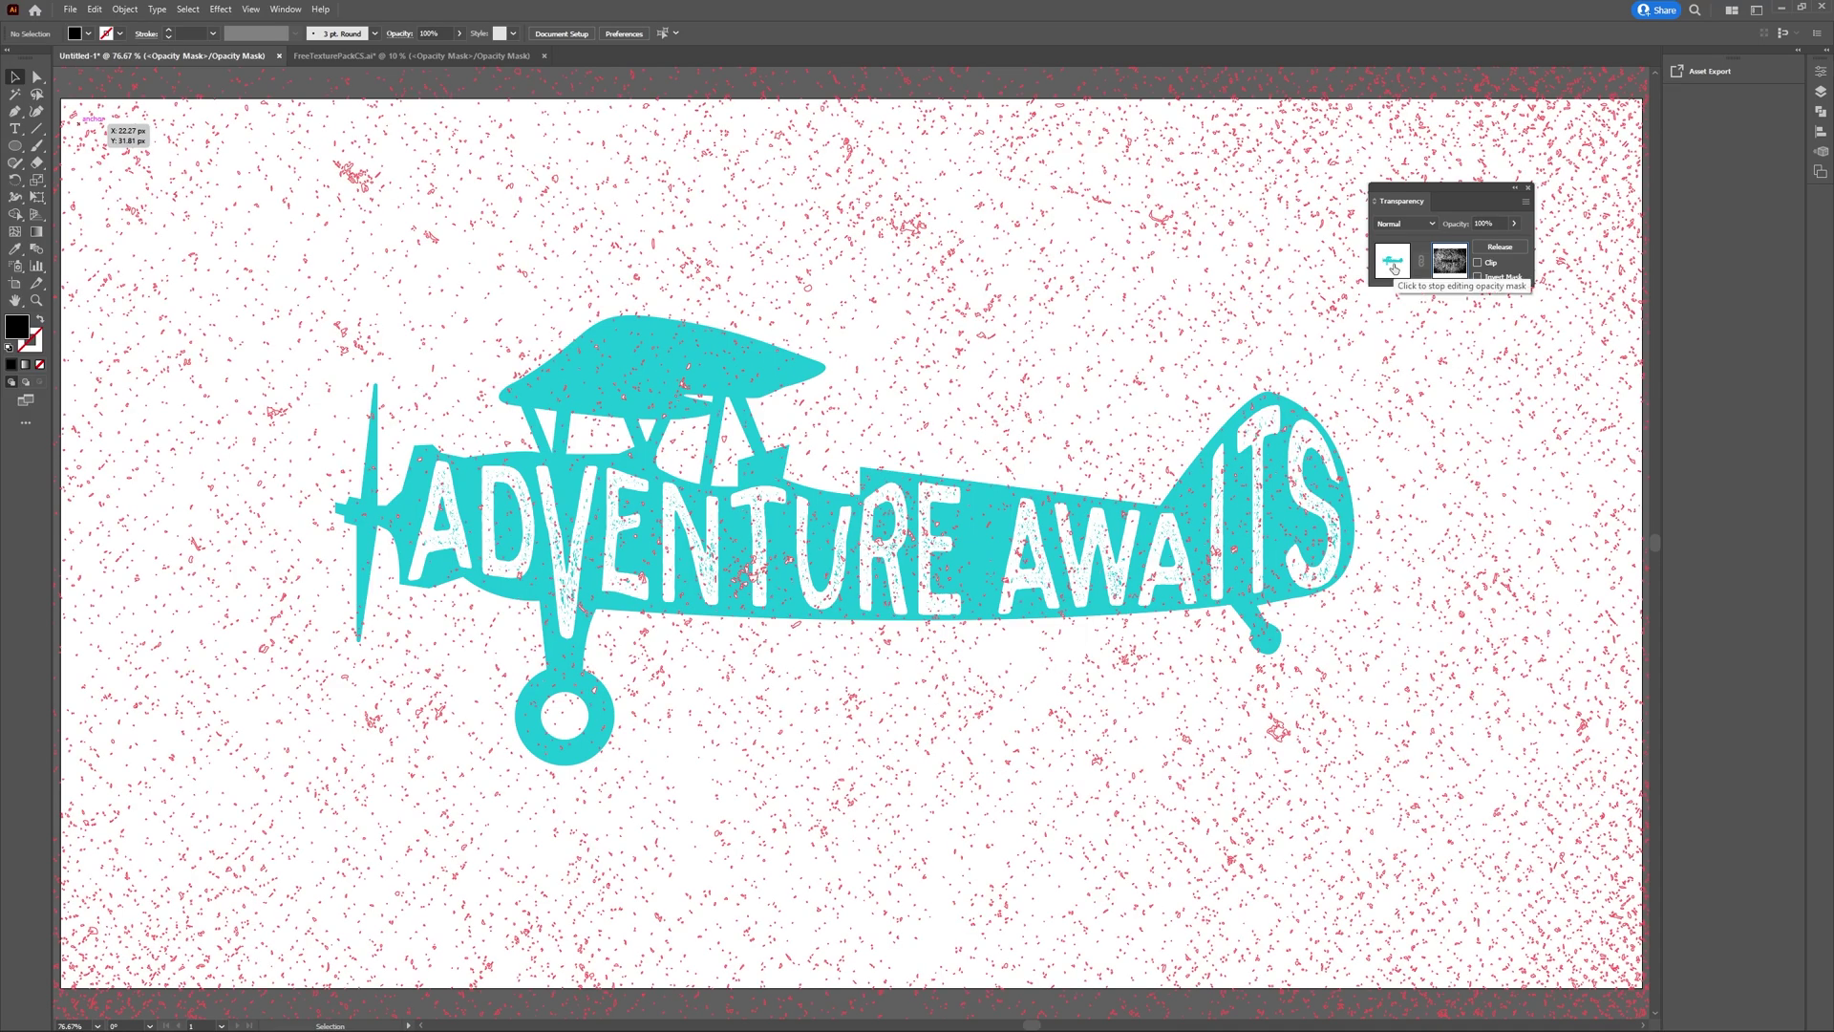
# Exit opacity mask editing and apply a Roughen effect to the airplane silhouette with absolute size 4 px, detail 5/in and smooth points
pyautogui.click(1389, 272)
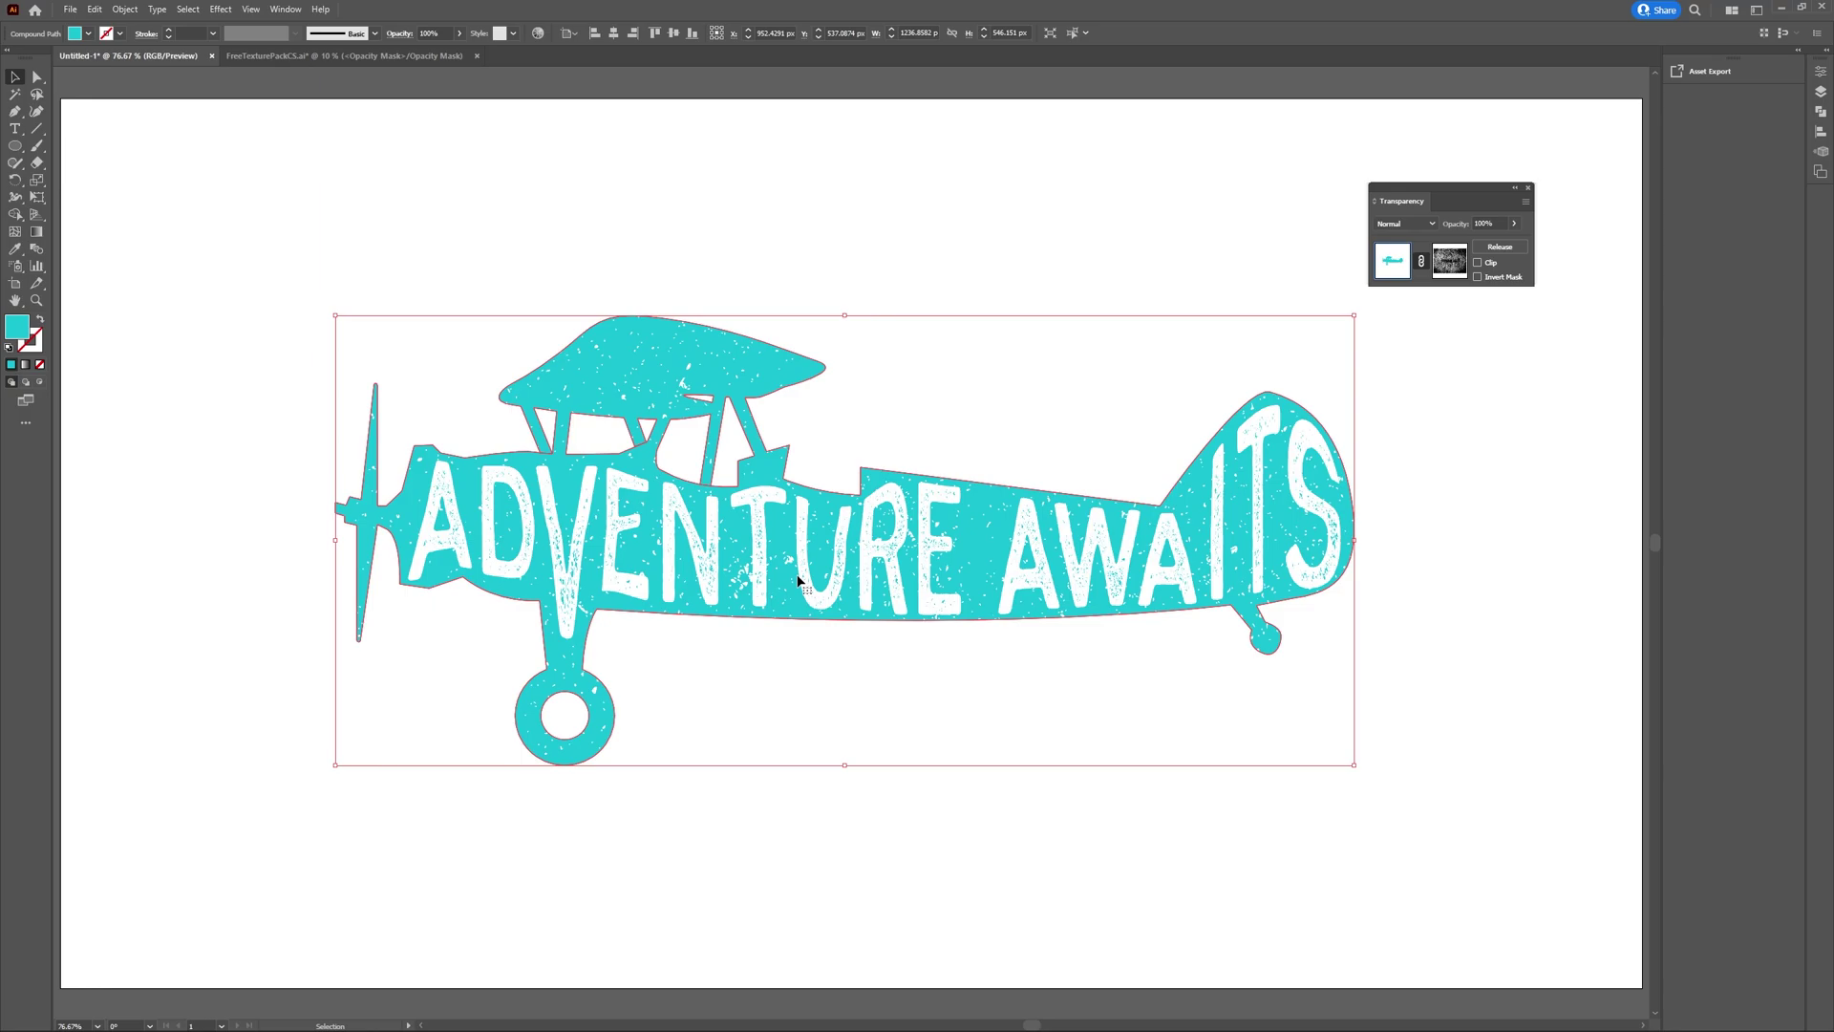
pyautogui.click(222, 9)
pyautogui.moveTo(287, 126)
pyautogui.click(425, 159)
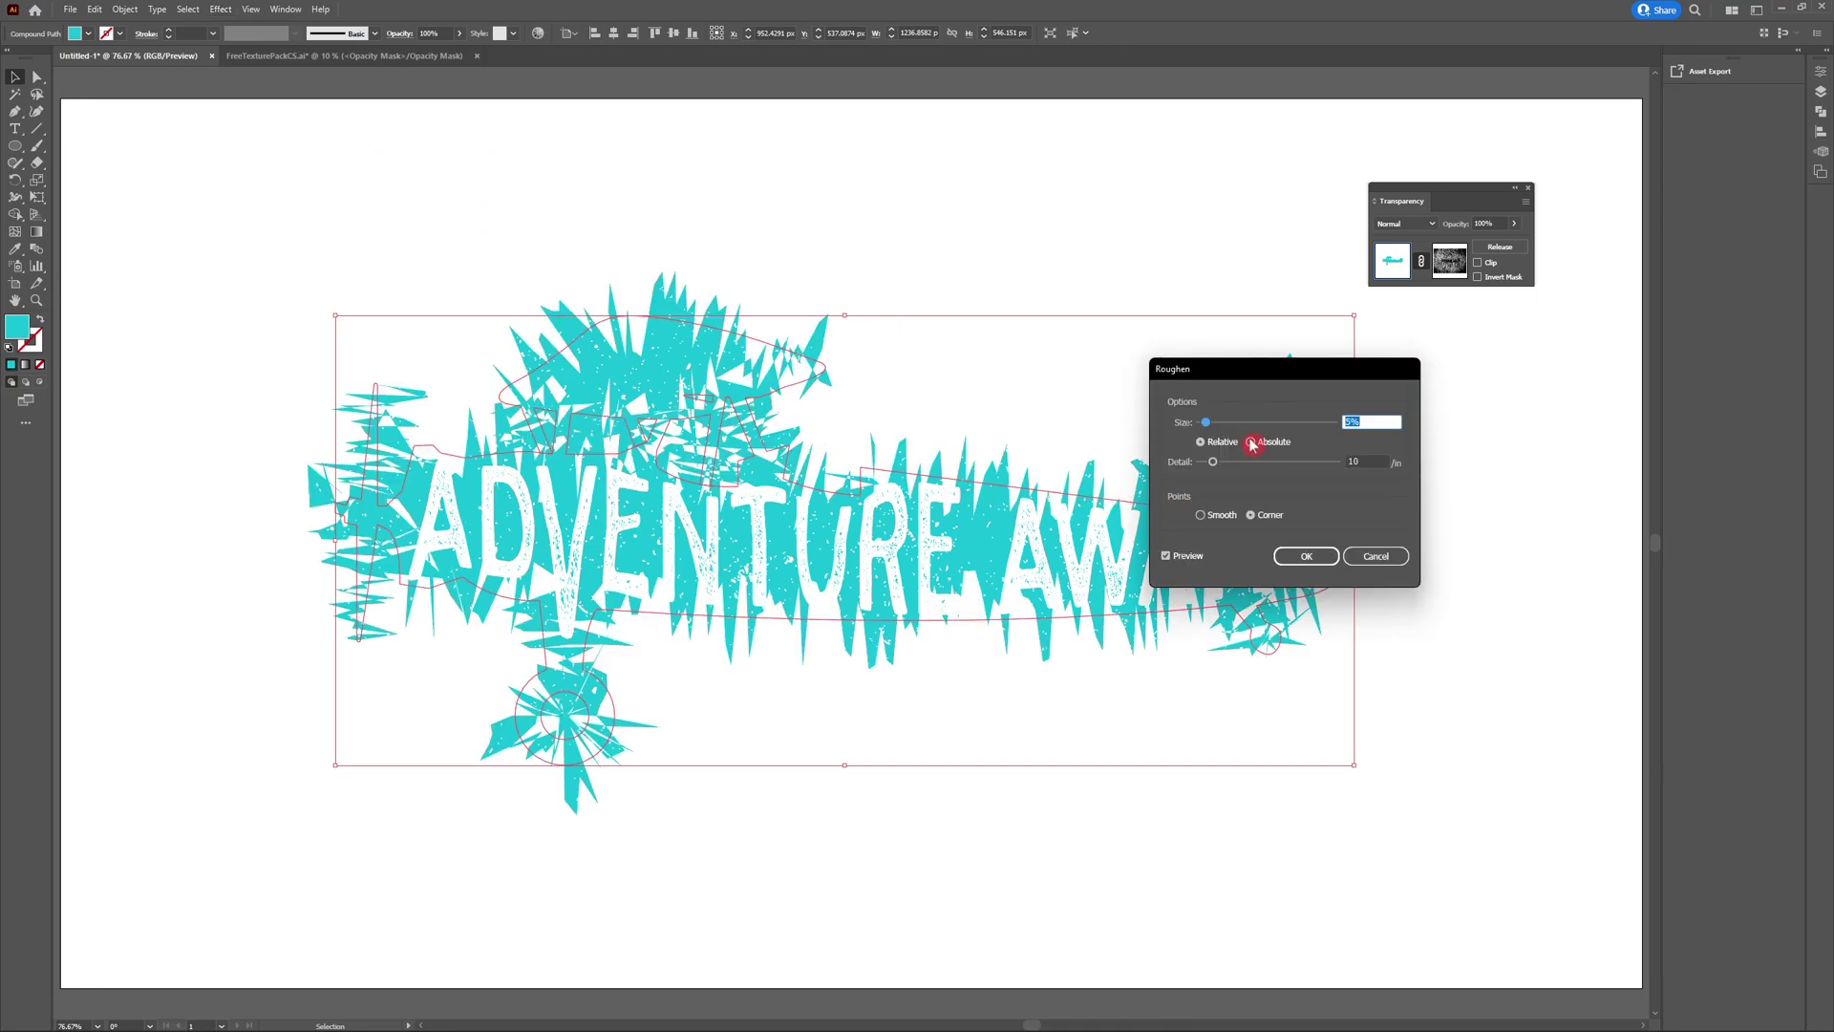
pyautogui.click(1252, 445)
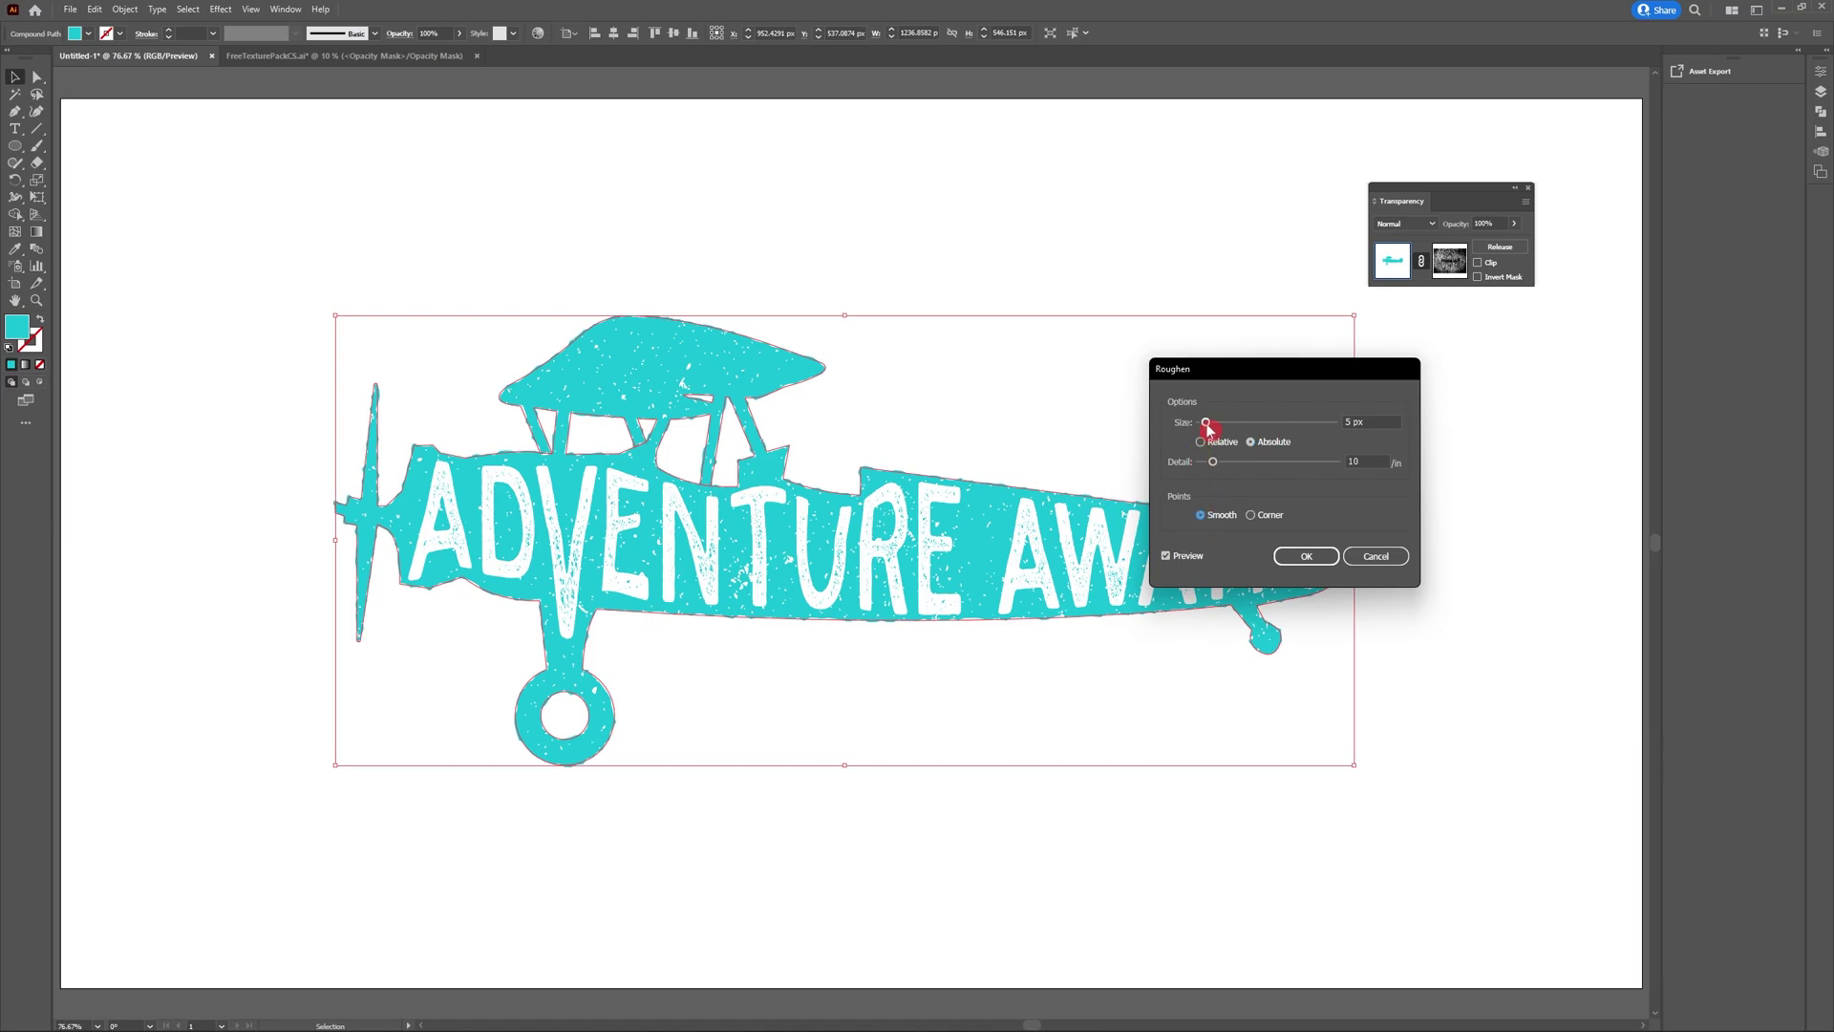
pyautogui.moveTo(1206, 427)
pyautogui.mouseDown()
pyautogui.moveTo(1225, 430)
pyautogui.moveTo(1206, 428)
pyautogui.mouseUp()
pyautogui.moveTo(1219, 459); pyautogui.dragTo(1211, 464)
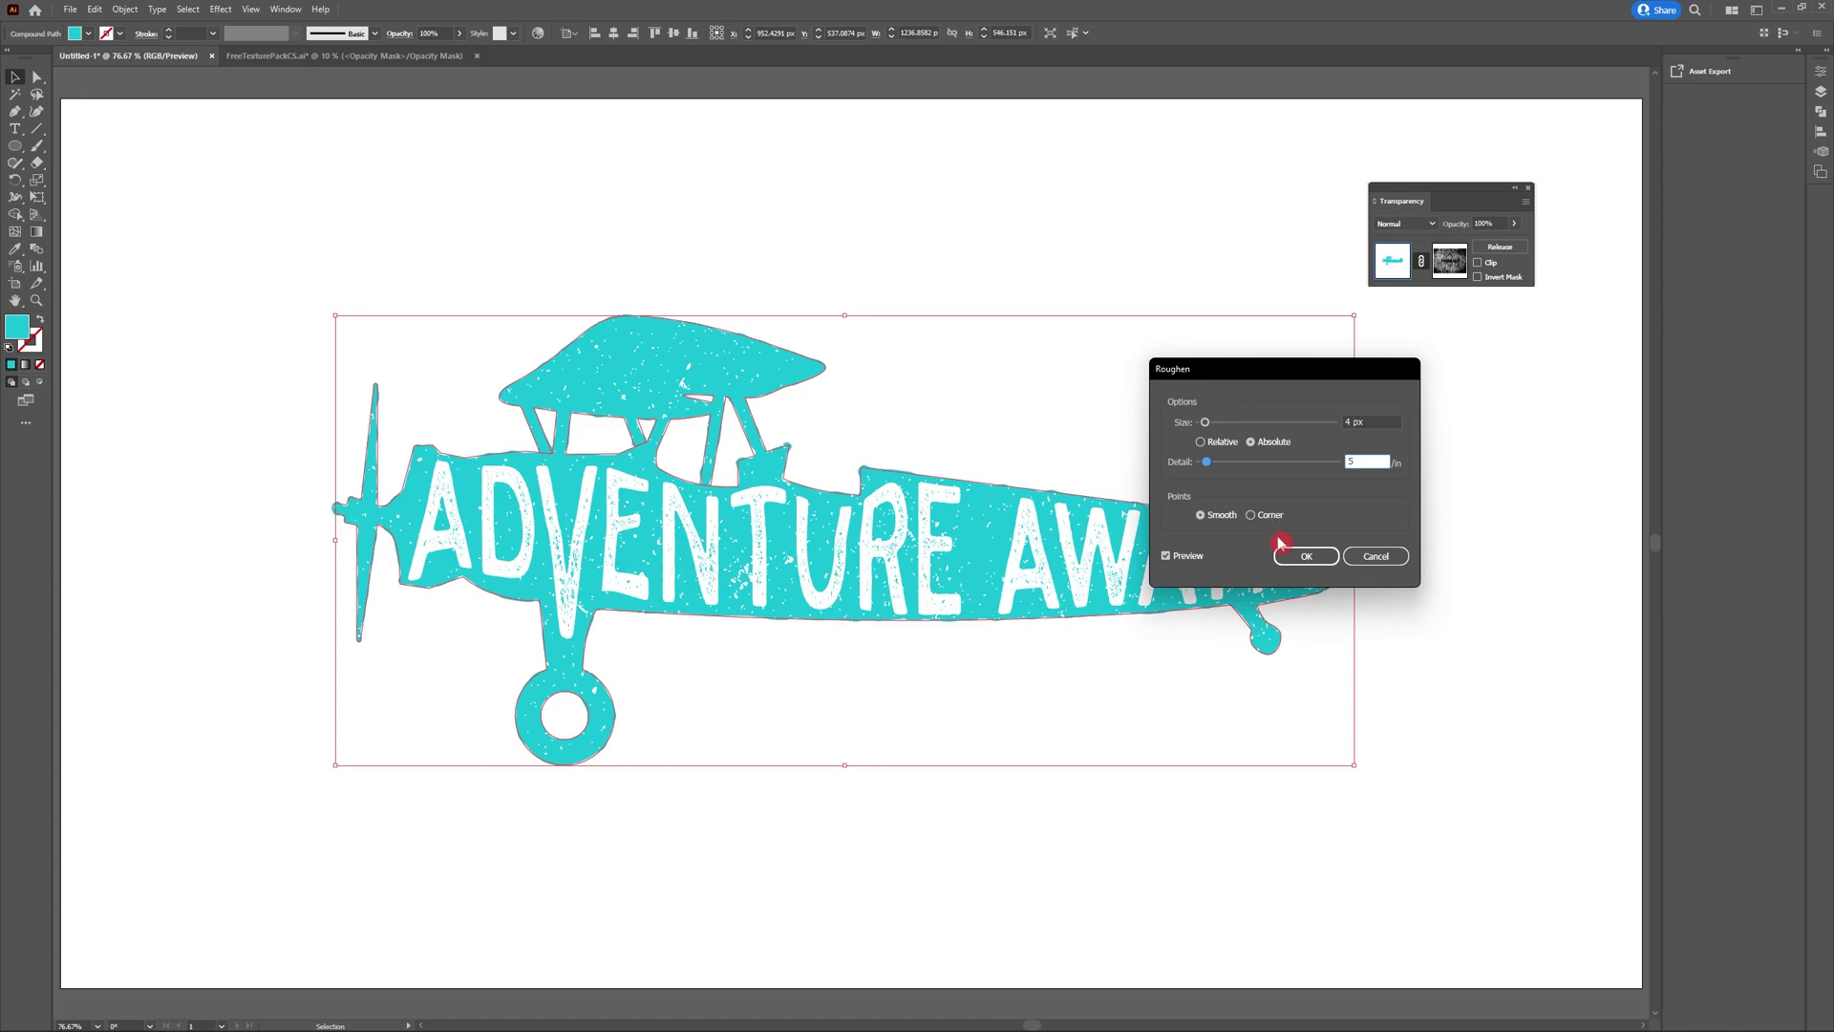
pyautogui.click(1301, 560)
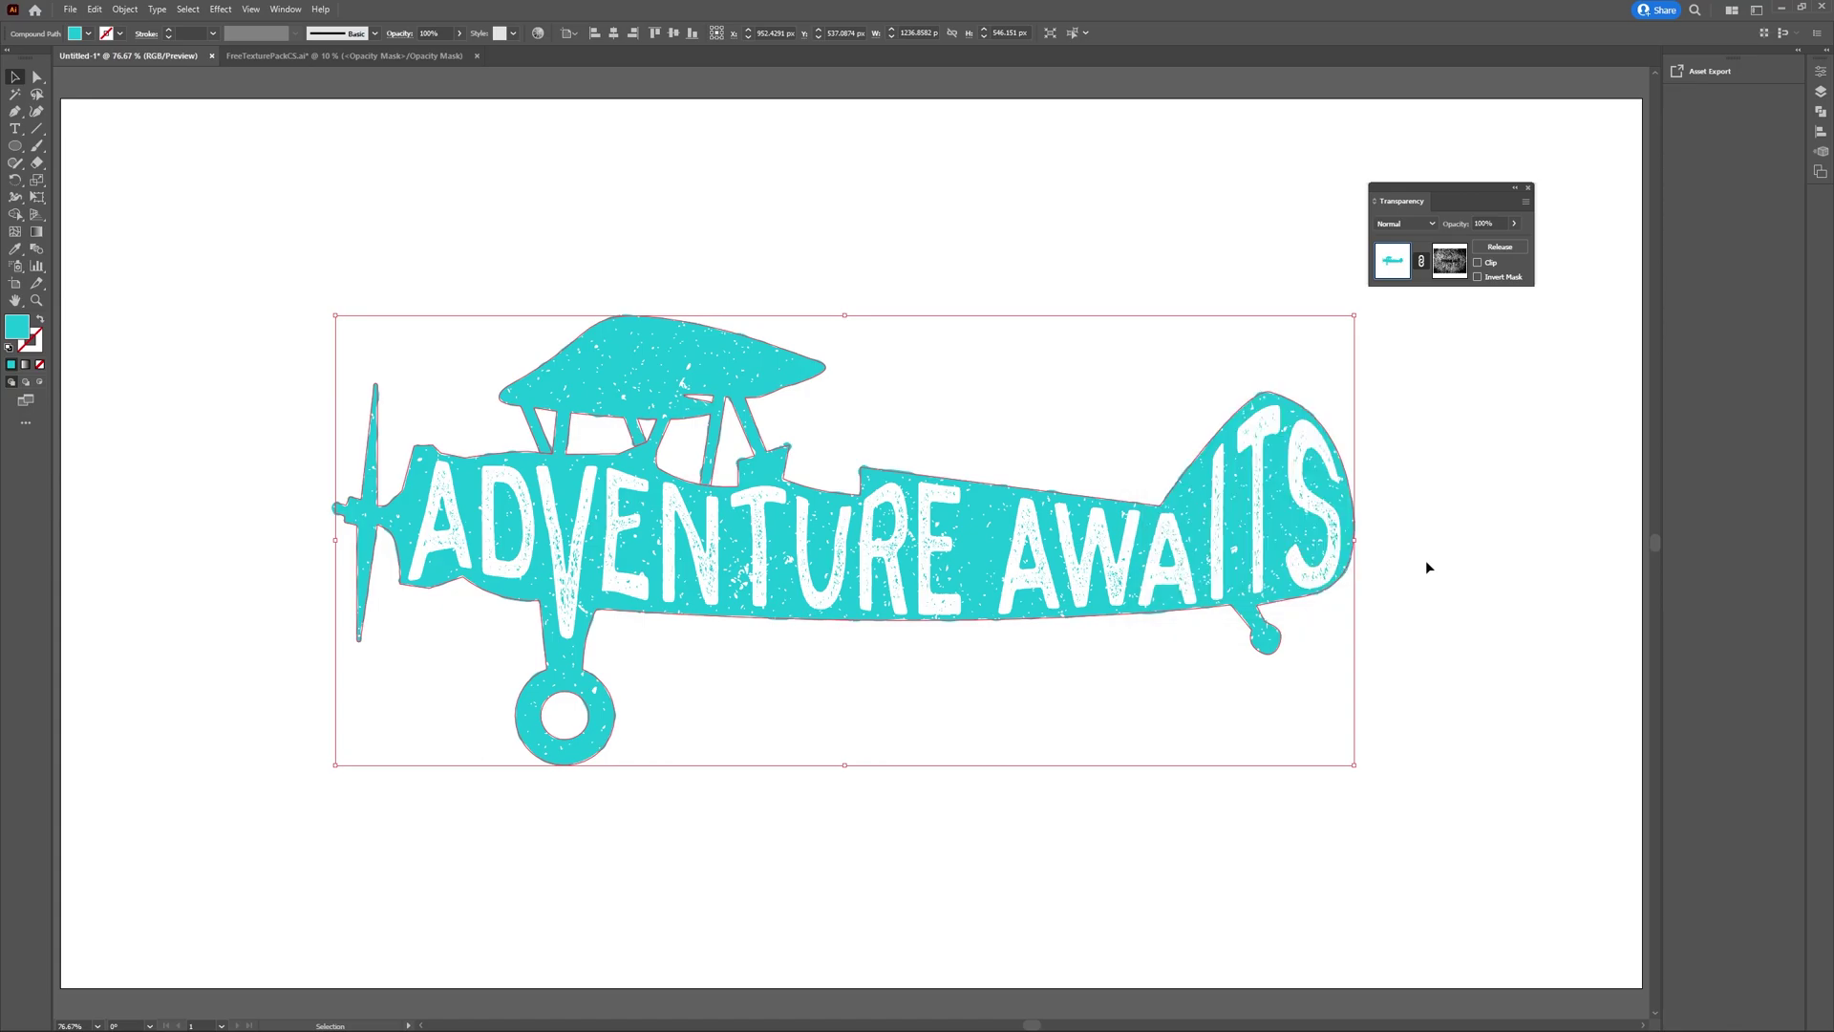
pyautogui.click(1426, 564)
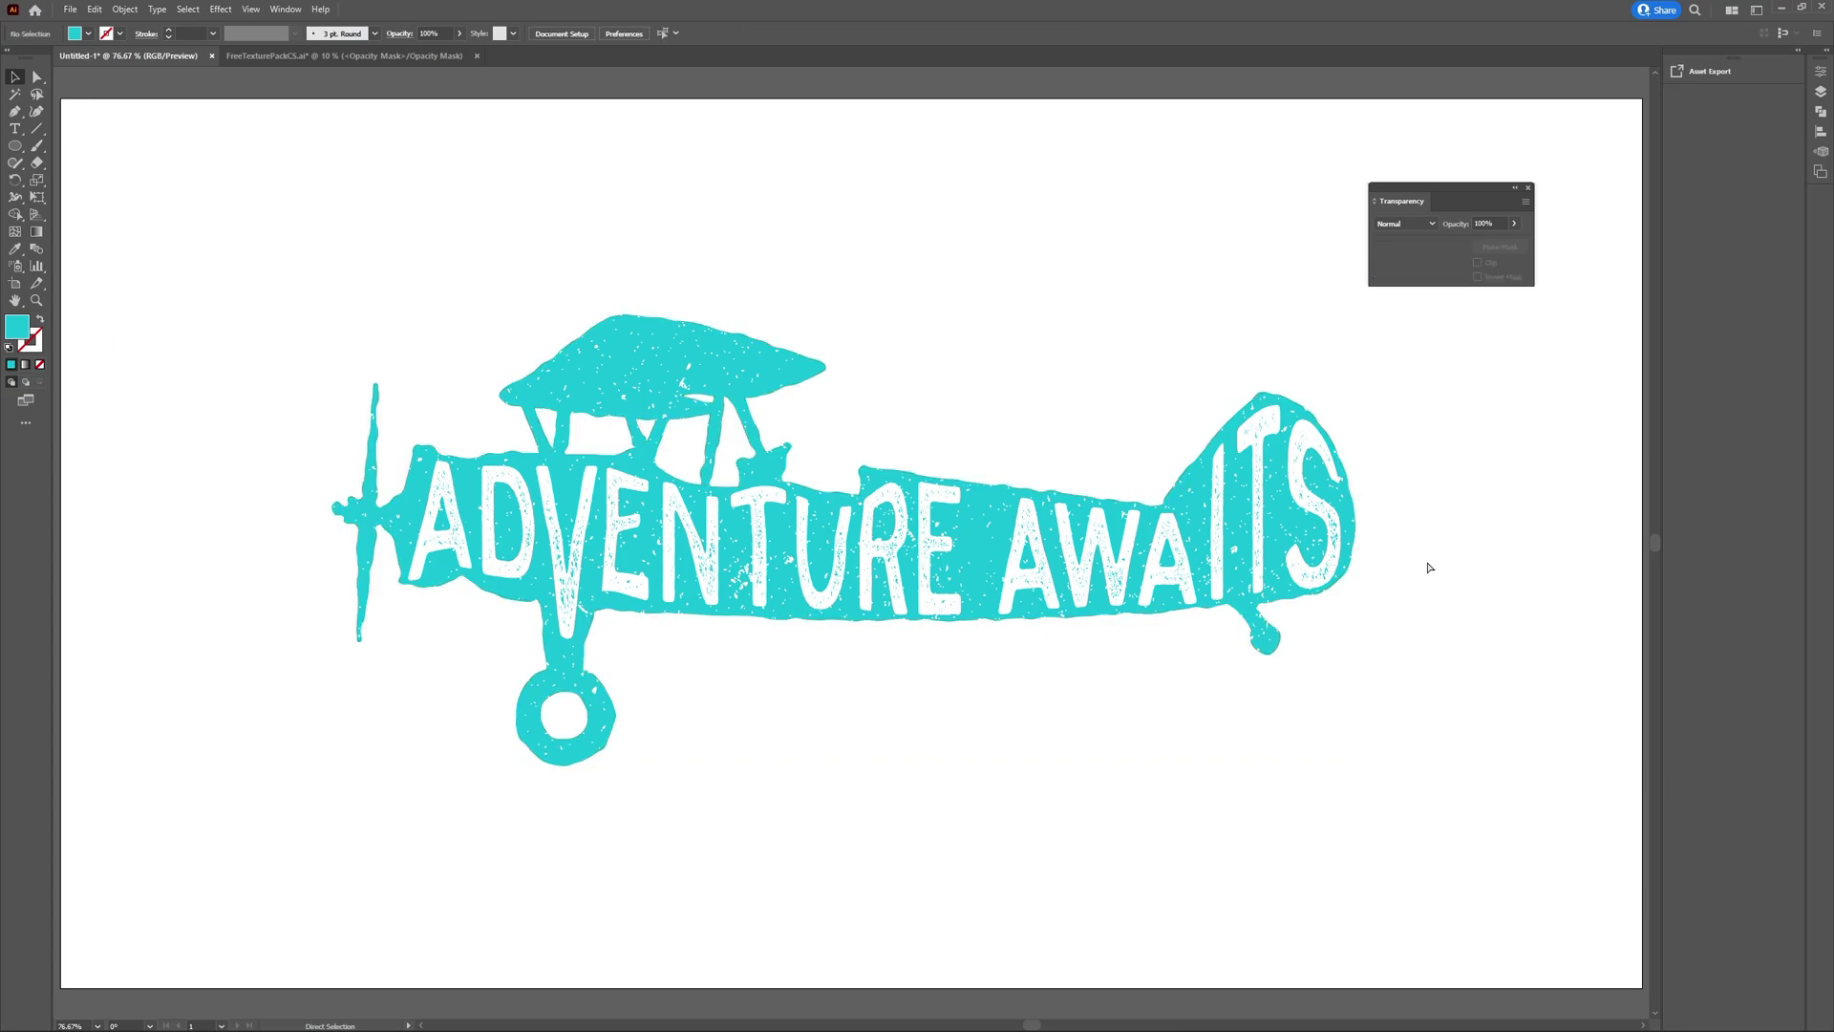
# Draw a 1920 x 1080 px rectangle covering the artboard and fill it with colour #2a2a35
pyautogui.hotkey('ctrl', '-')
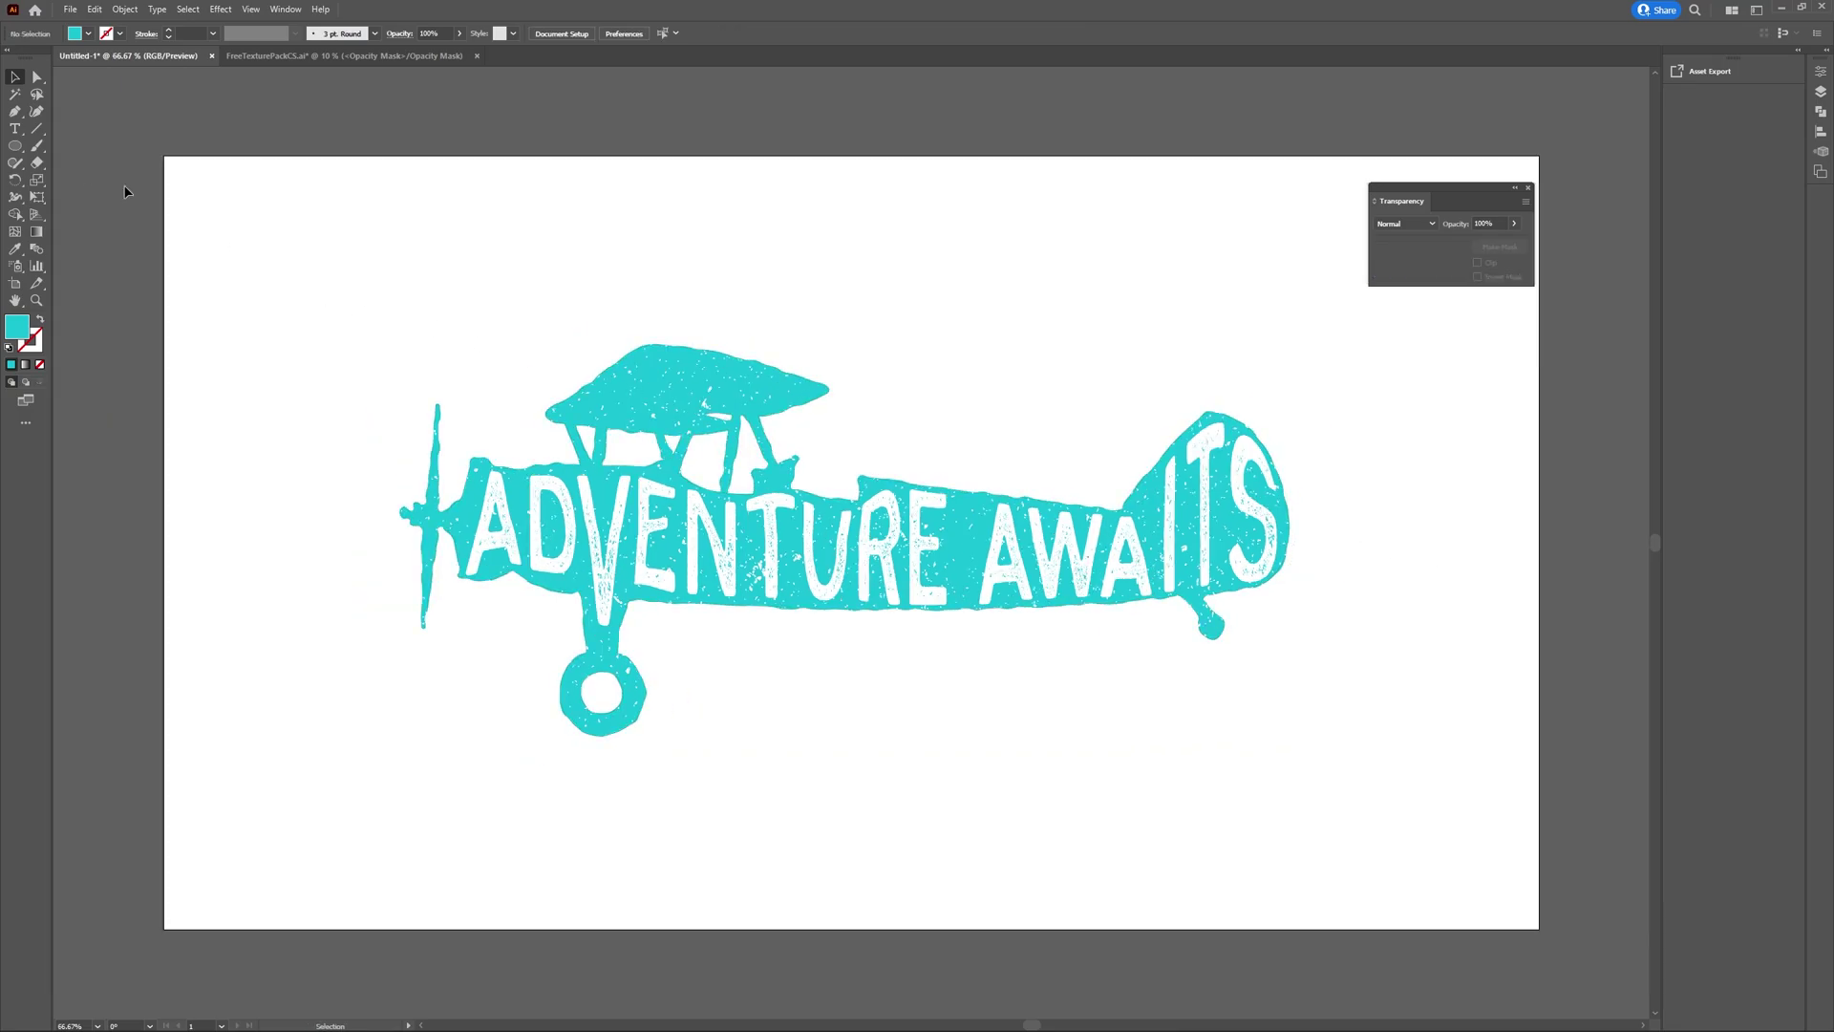
pyautogui.moveTo(14, 145)
pyautogui.mouseDown()
pyautogui.moveTo(168, 158)
pyautogui.moveTo(1187, 758)
pyautogui.moveTo(1540, 926)
pyautogui.mouseUp()
pyautogui.click(36, 336)
pyautogui.doubleClick(37, 336)
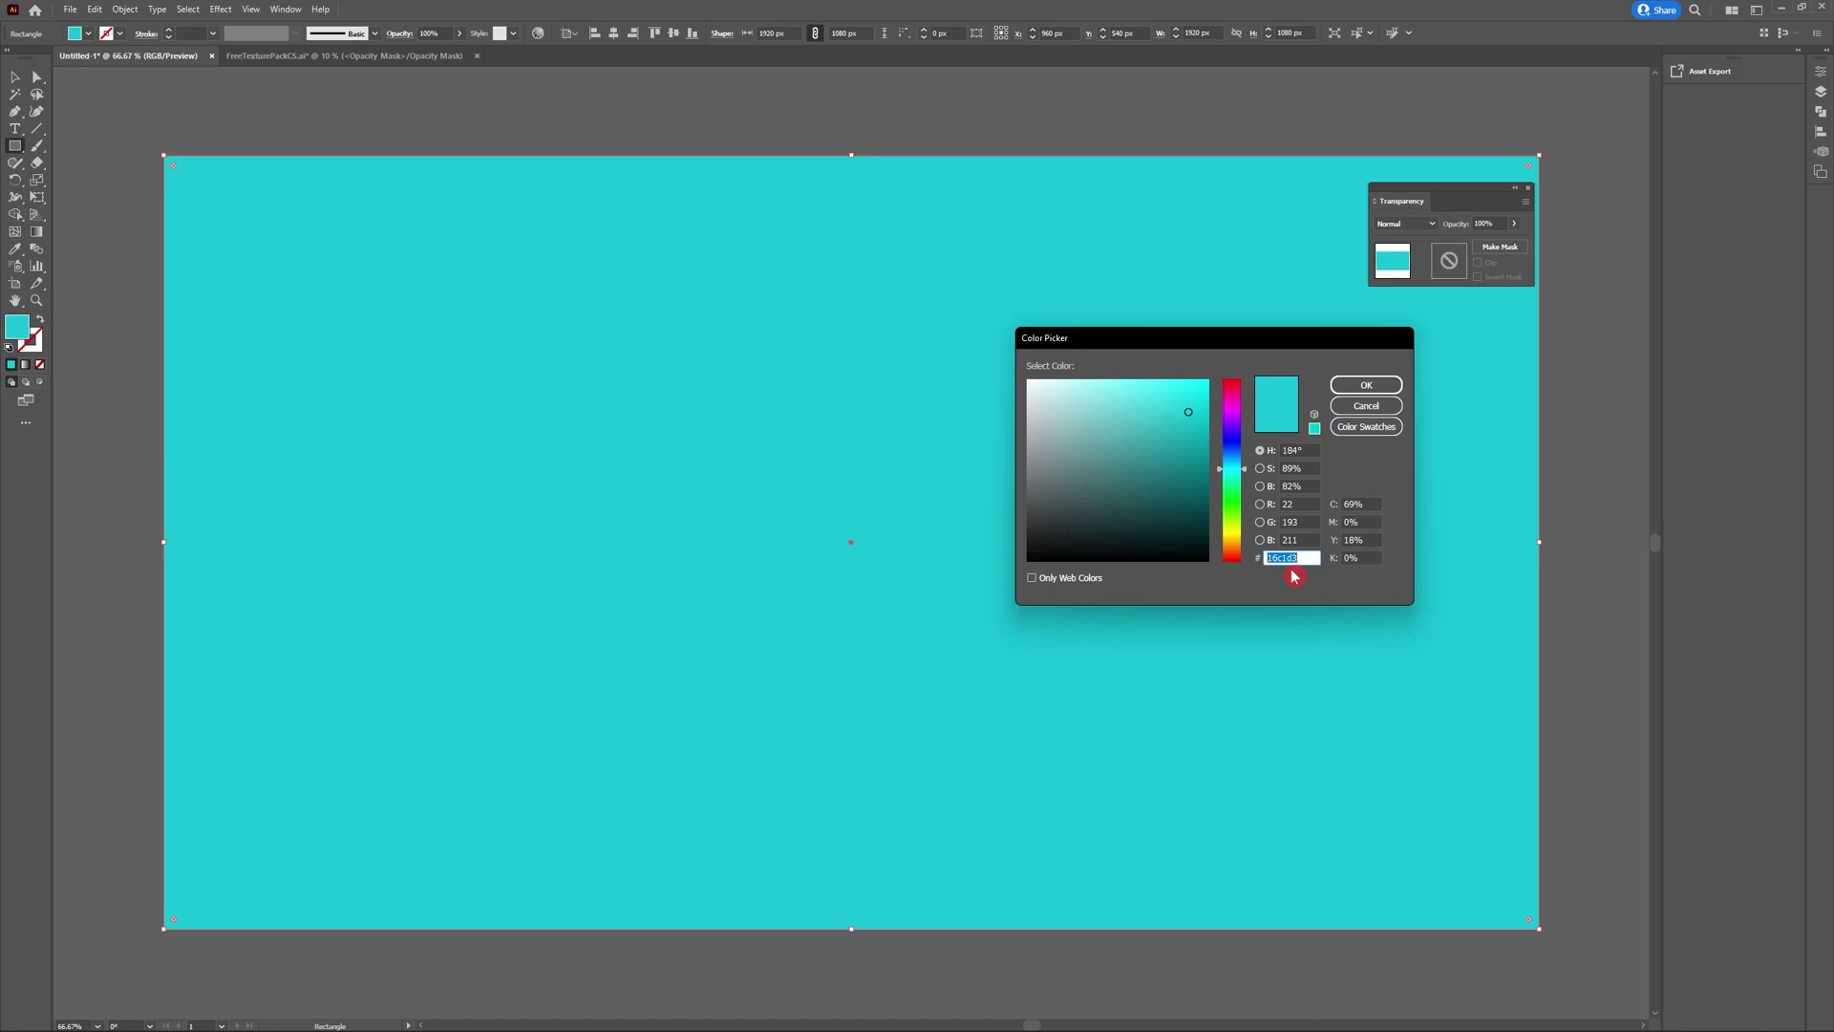
pyautogui.write('2')
pyautogui.write('a2a')
pyautogui.write('35')
pyautogui.press('Return')
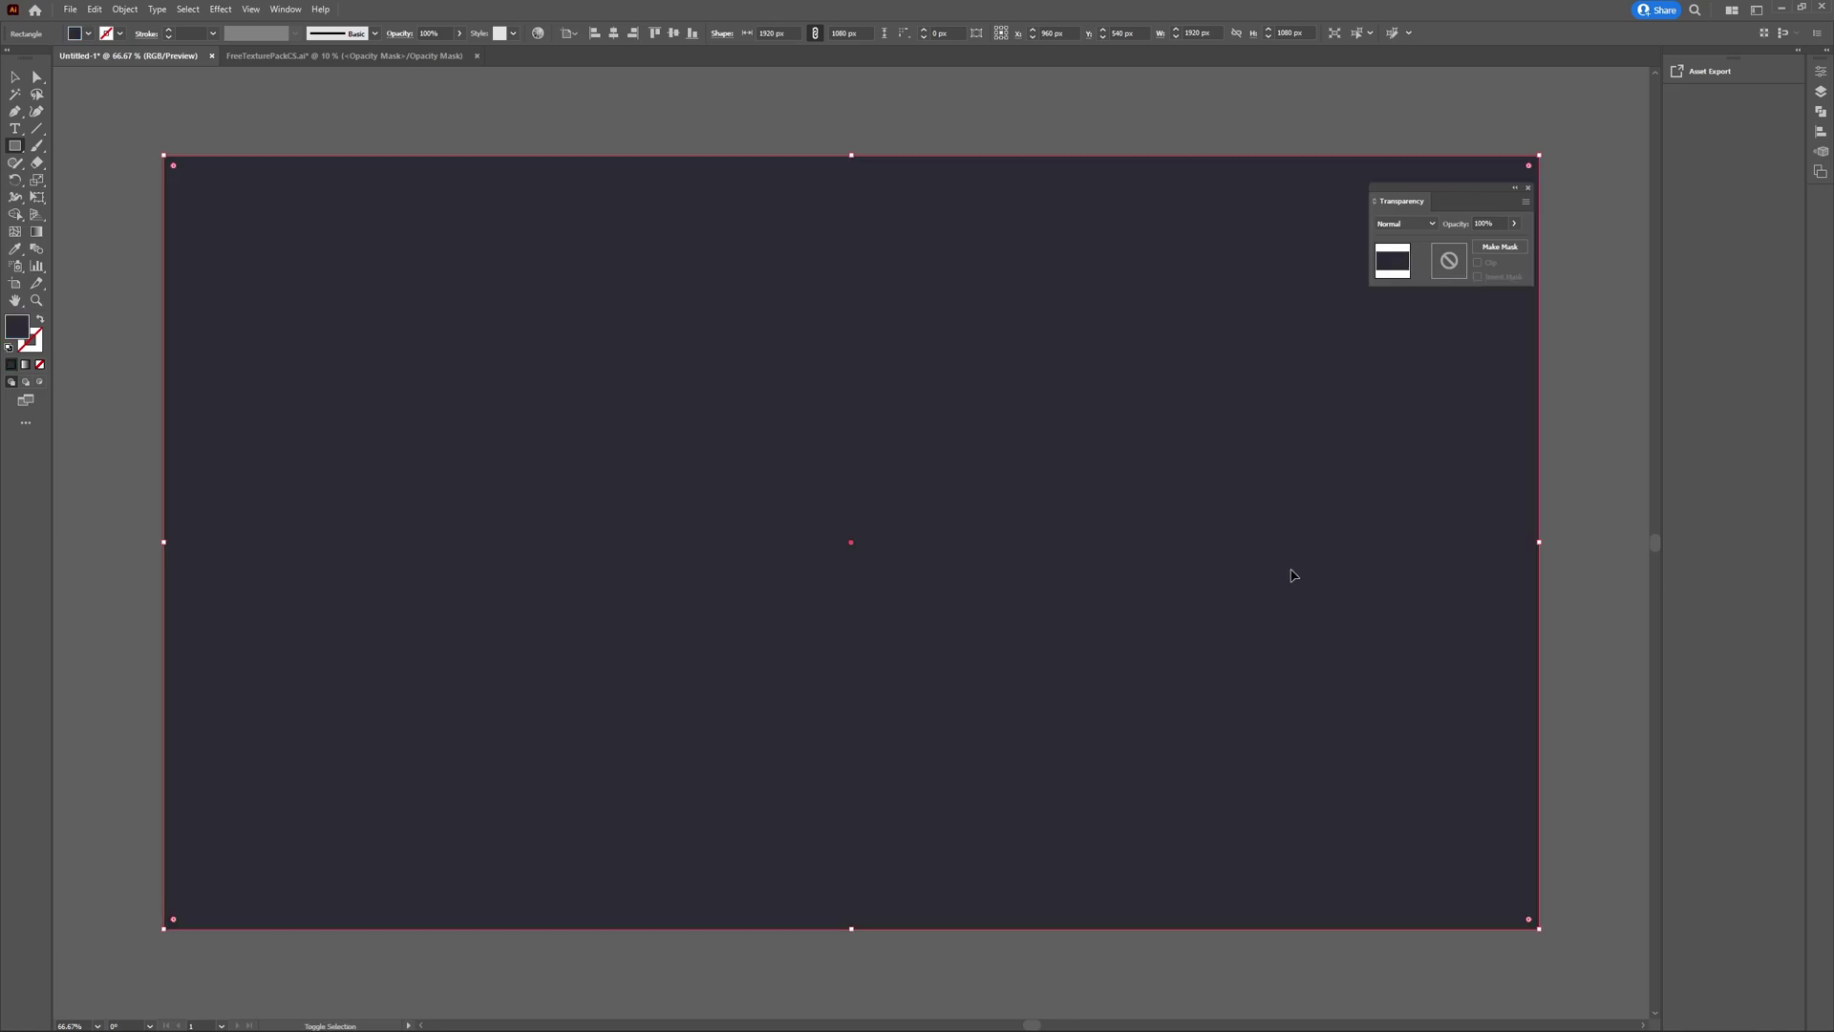
# Send the dark rectangle to the back, behind the airplane artwork
pyautogui.hotkey('ctrl', 'shift', '[')
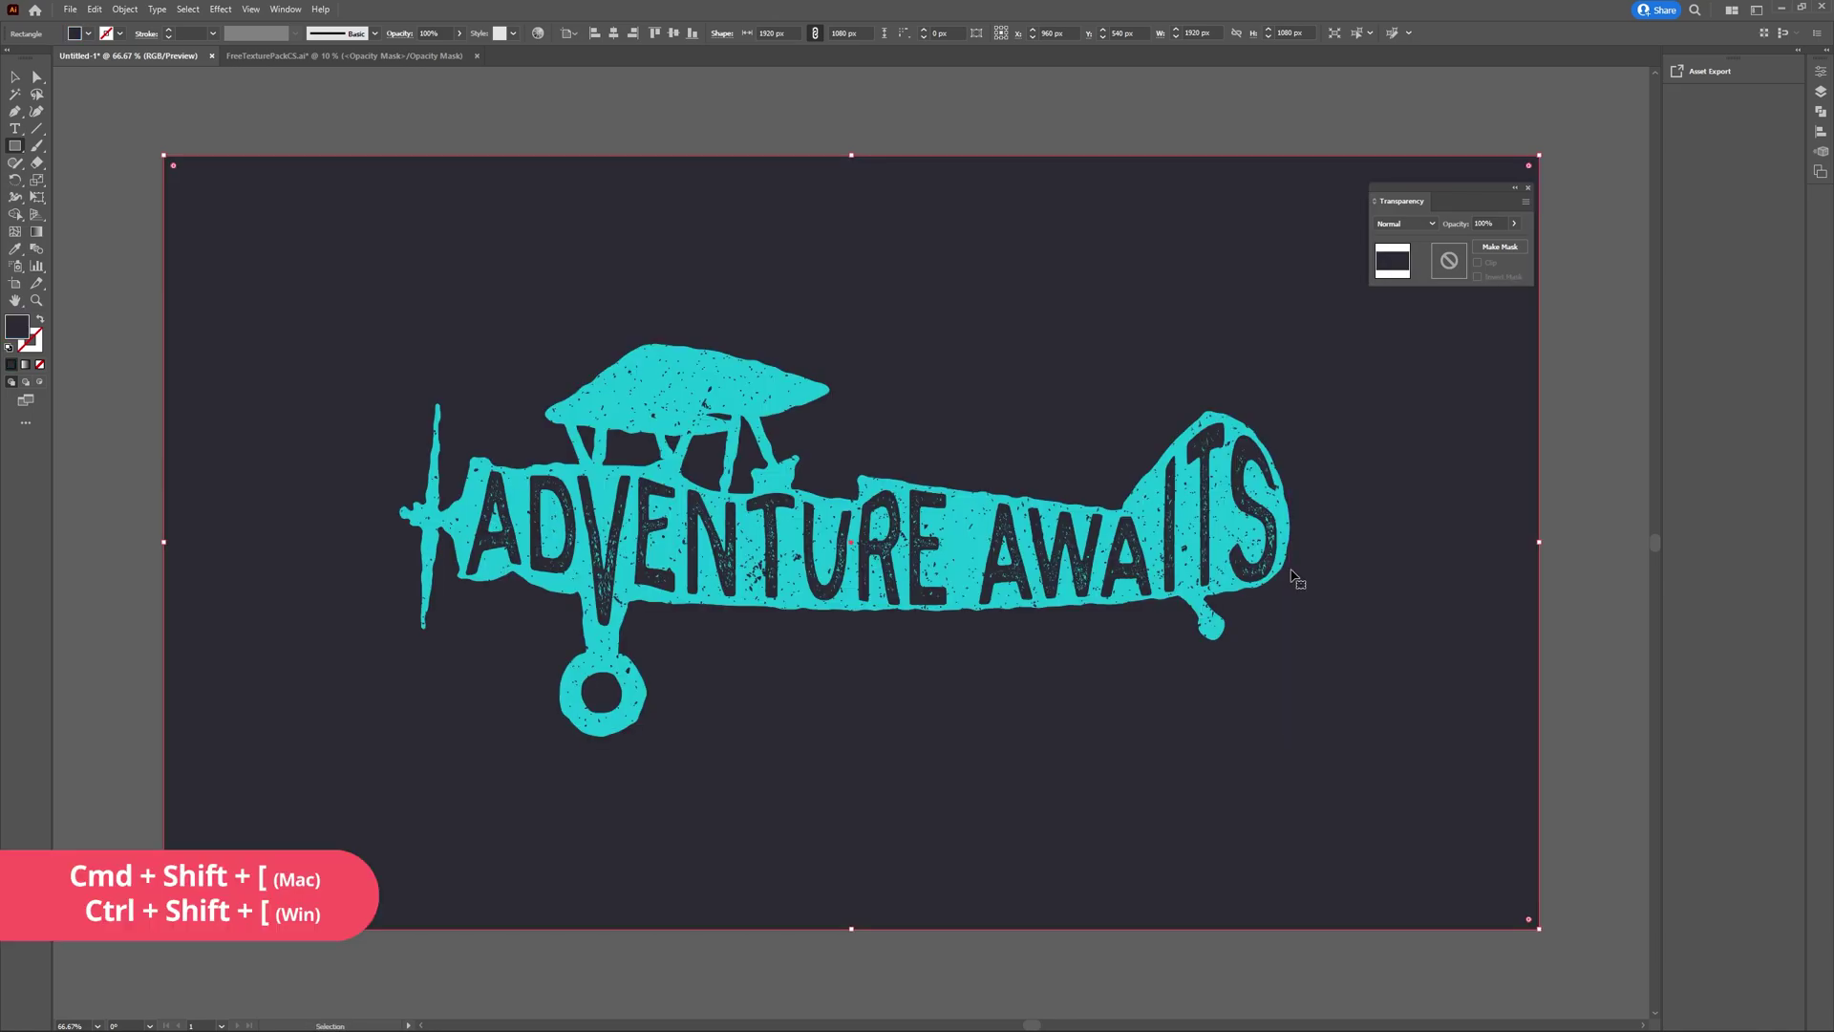
pyautogui.hotkey('ctrl', '0')
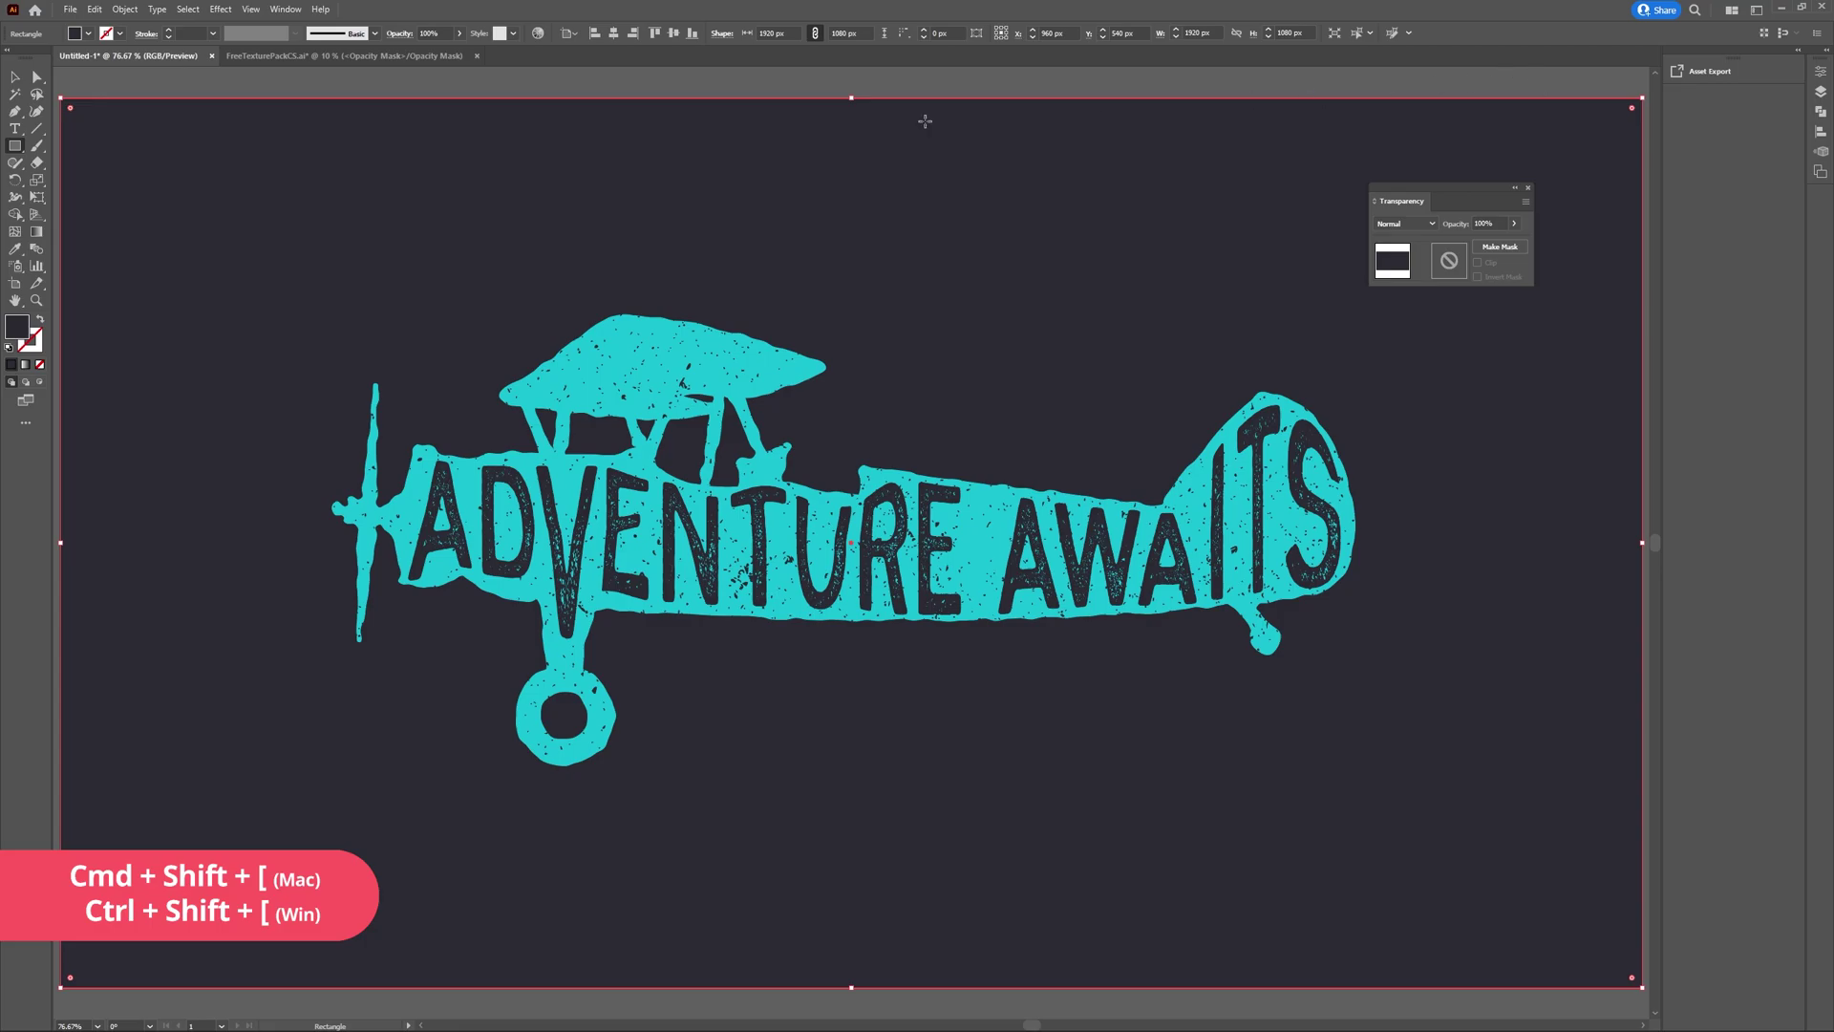
pyautogui.click(14, 77)
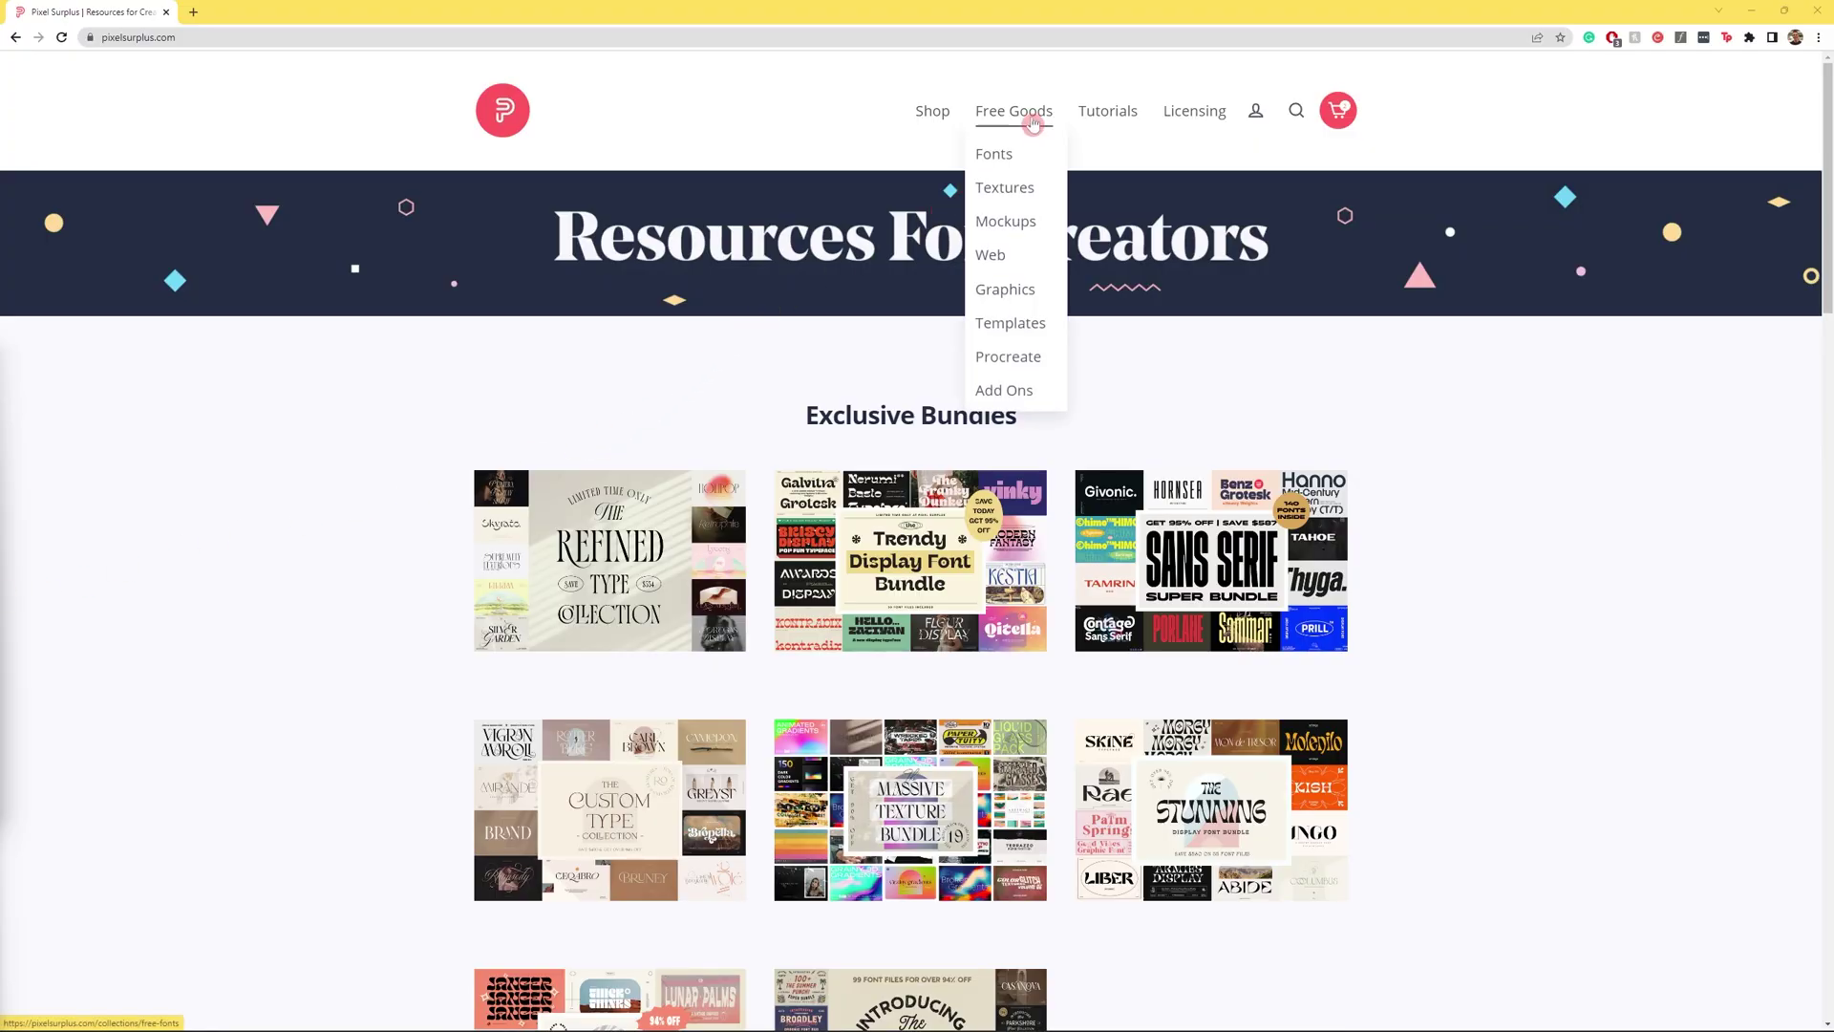
# Switch to the Pixel Surplus site and browse its free fonts, textures, graphics and Procreate collections
pyautogui.click(1017, 159)
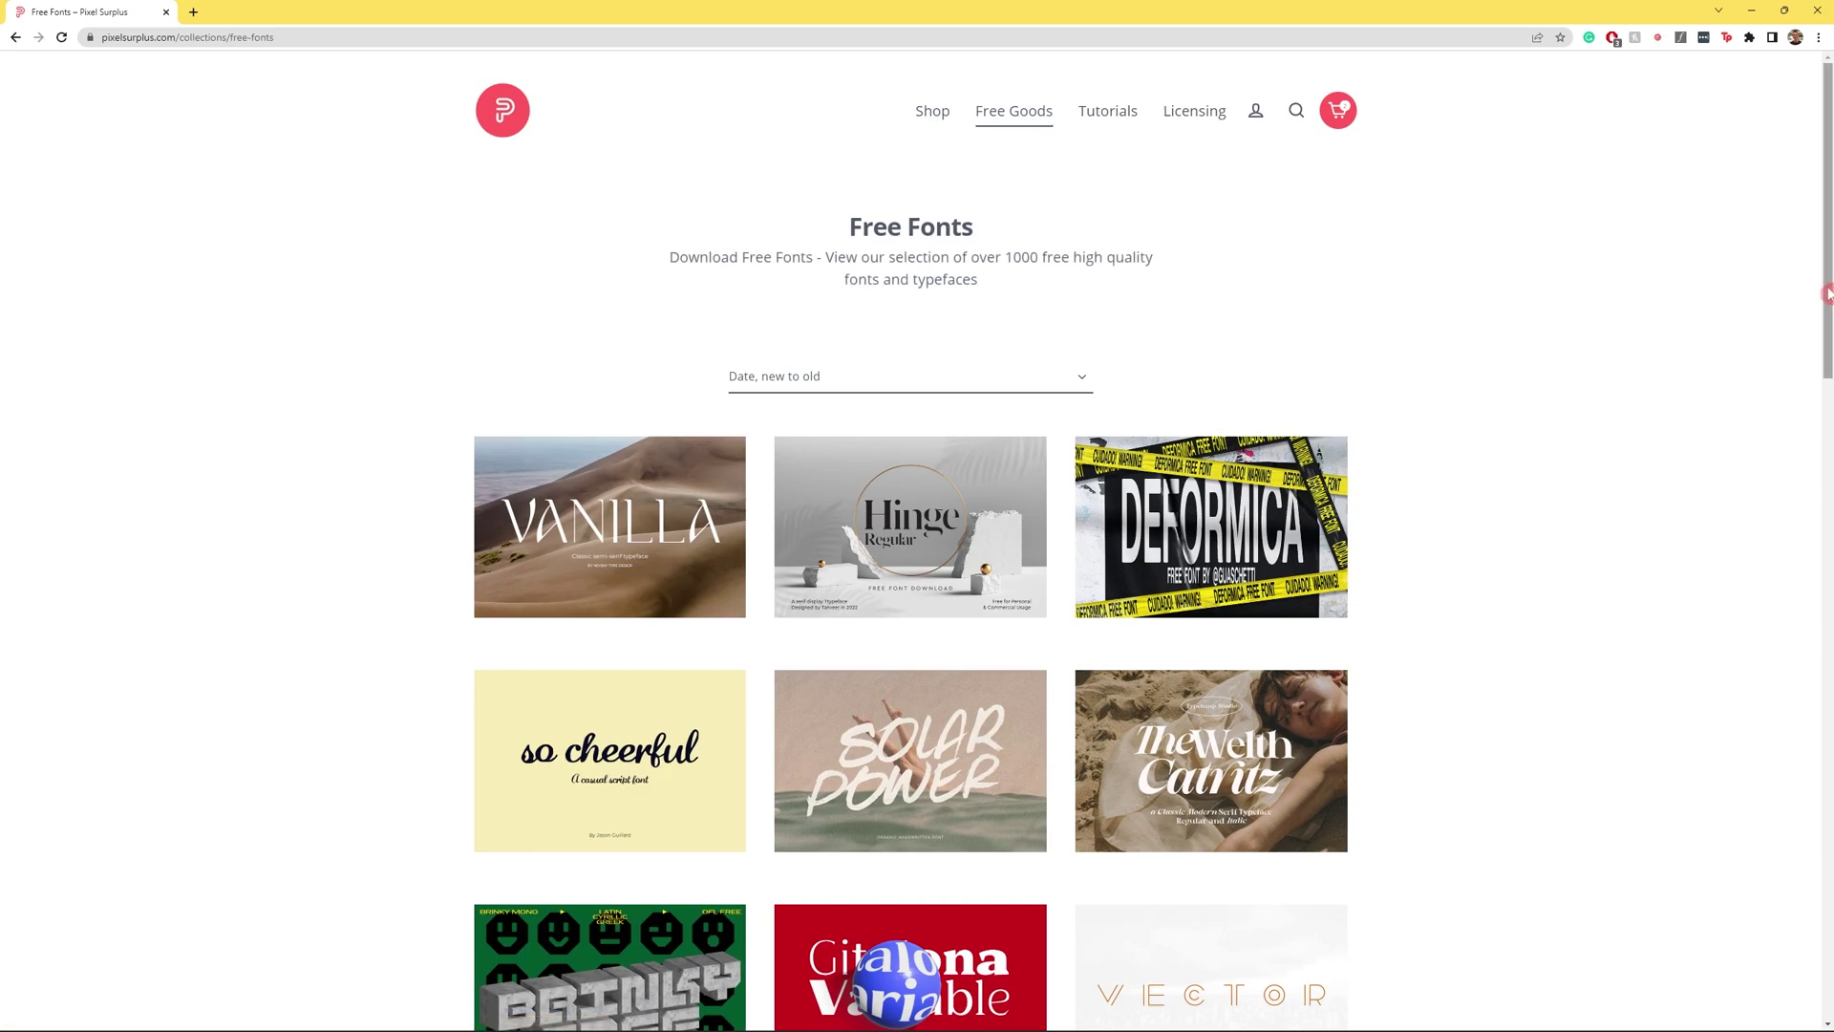
pyautogui.moveTo(1825, 294); pyautogui.dragTo(1804, 543)
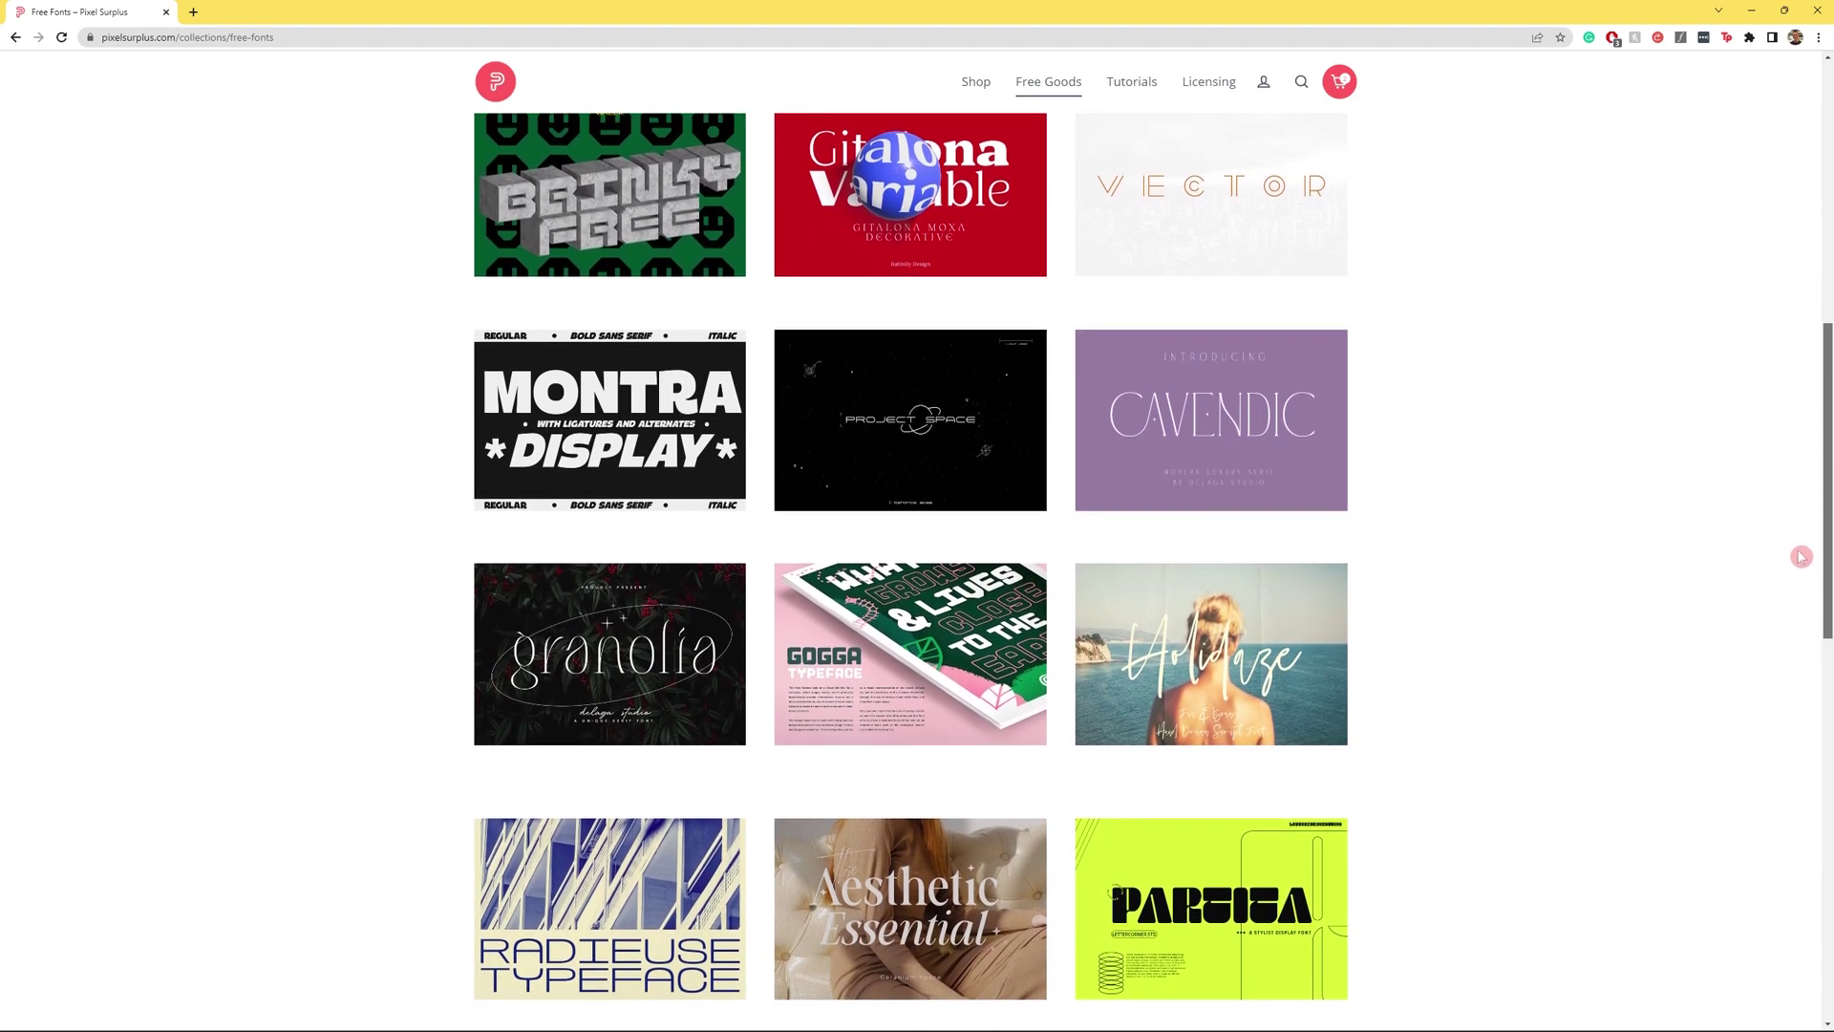
pyautogui.scroll(-3, 1799, 558)
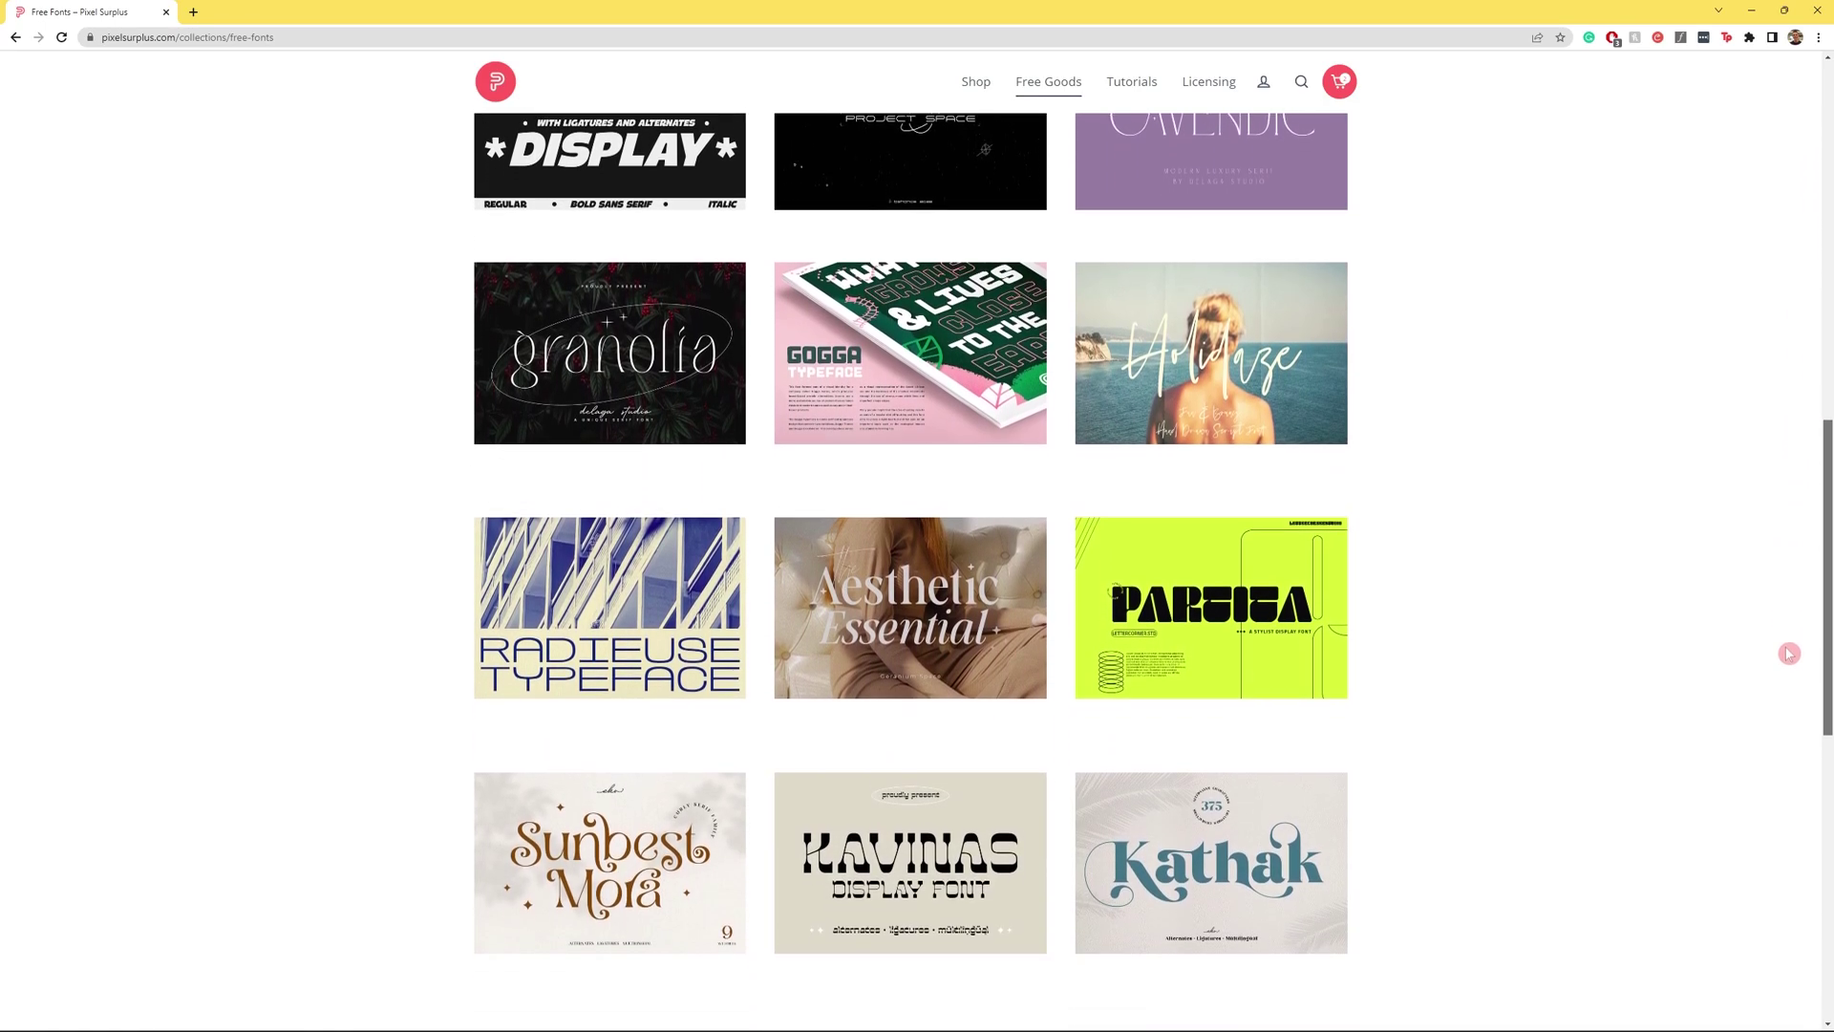
pyautogui.scroll(-2, 1789, 653)
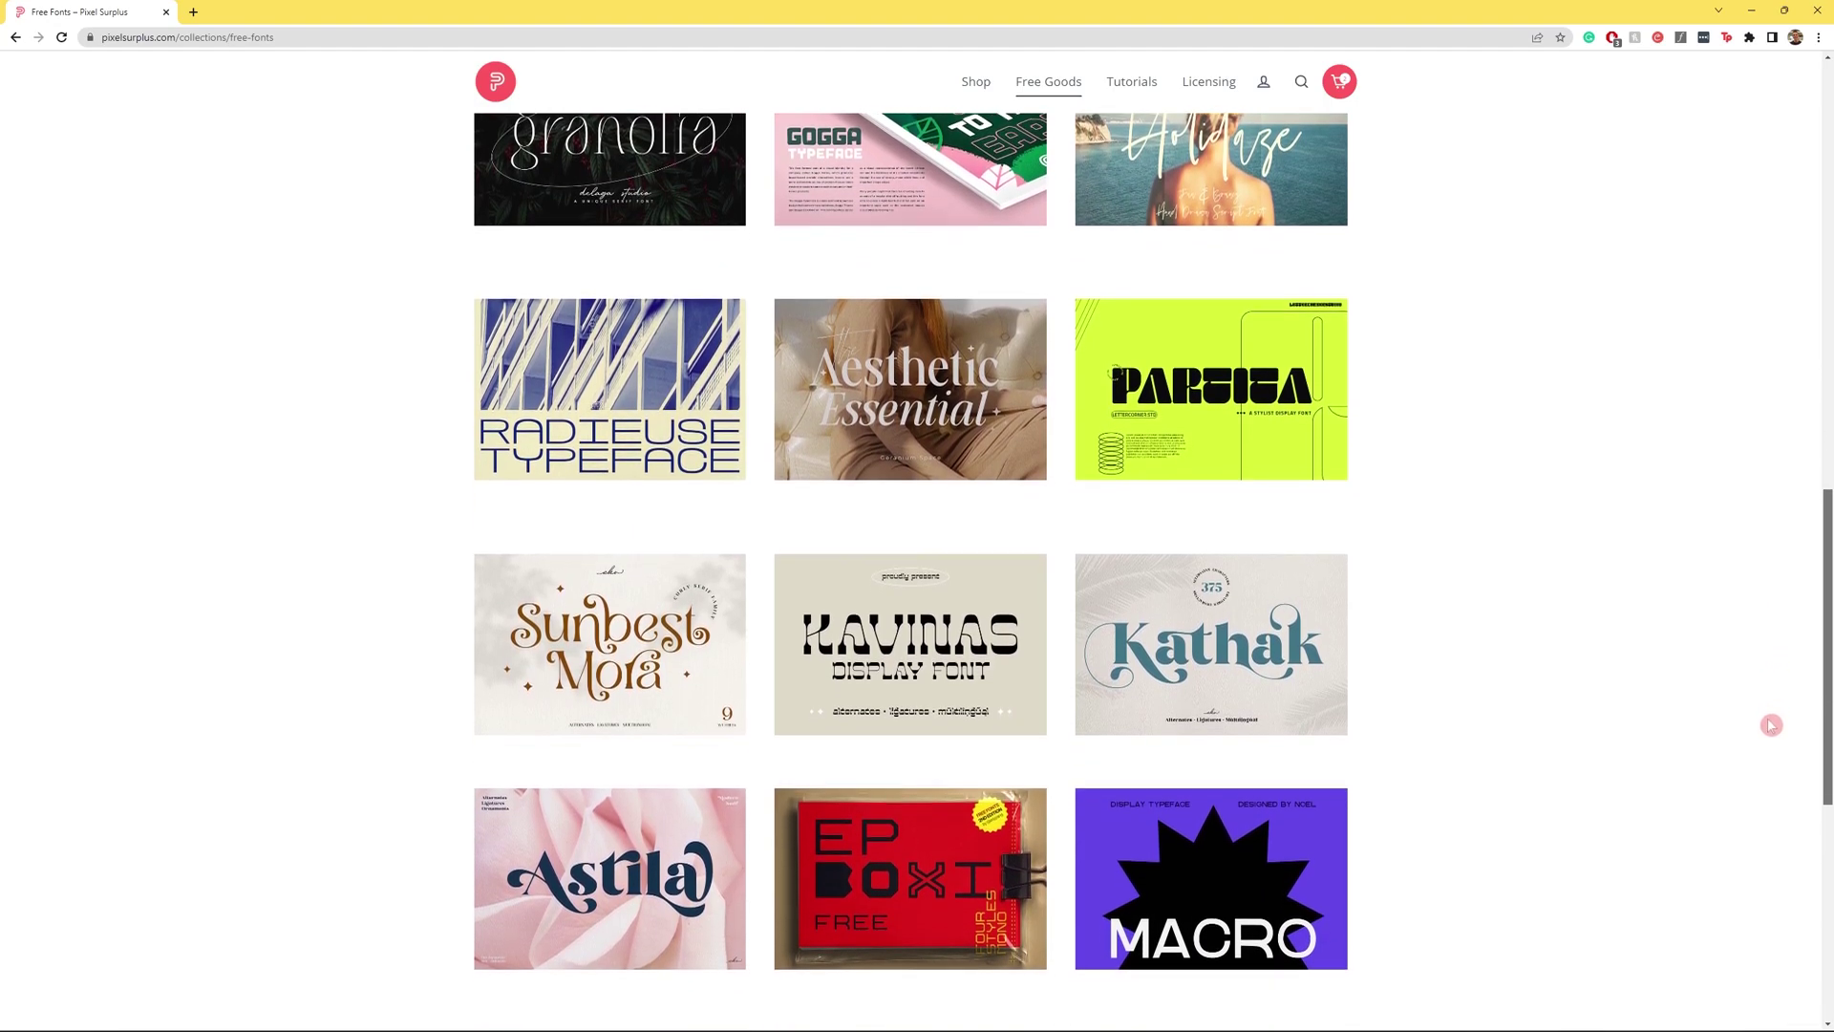
pyautogui.scroll(-1, 1768, 740)
pyautogui.scroll(2, 1764, 750)
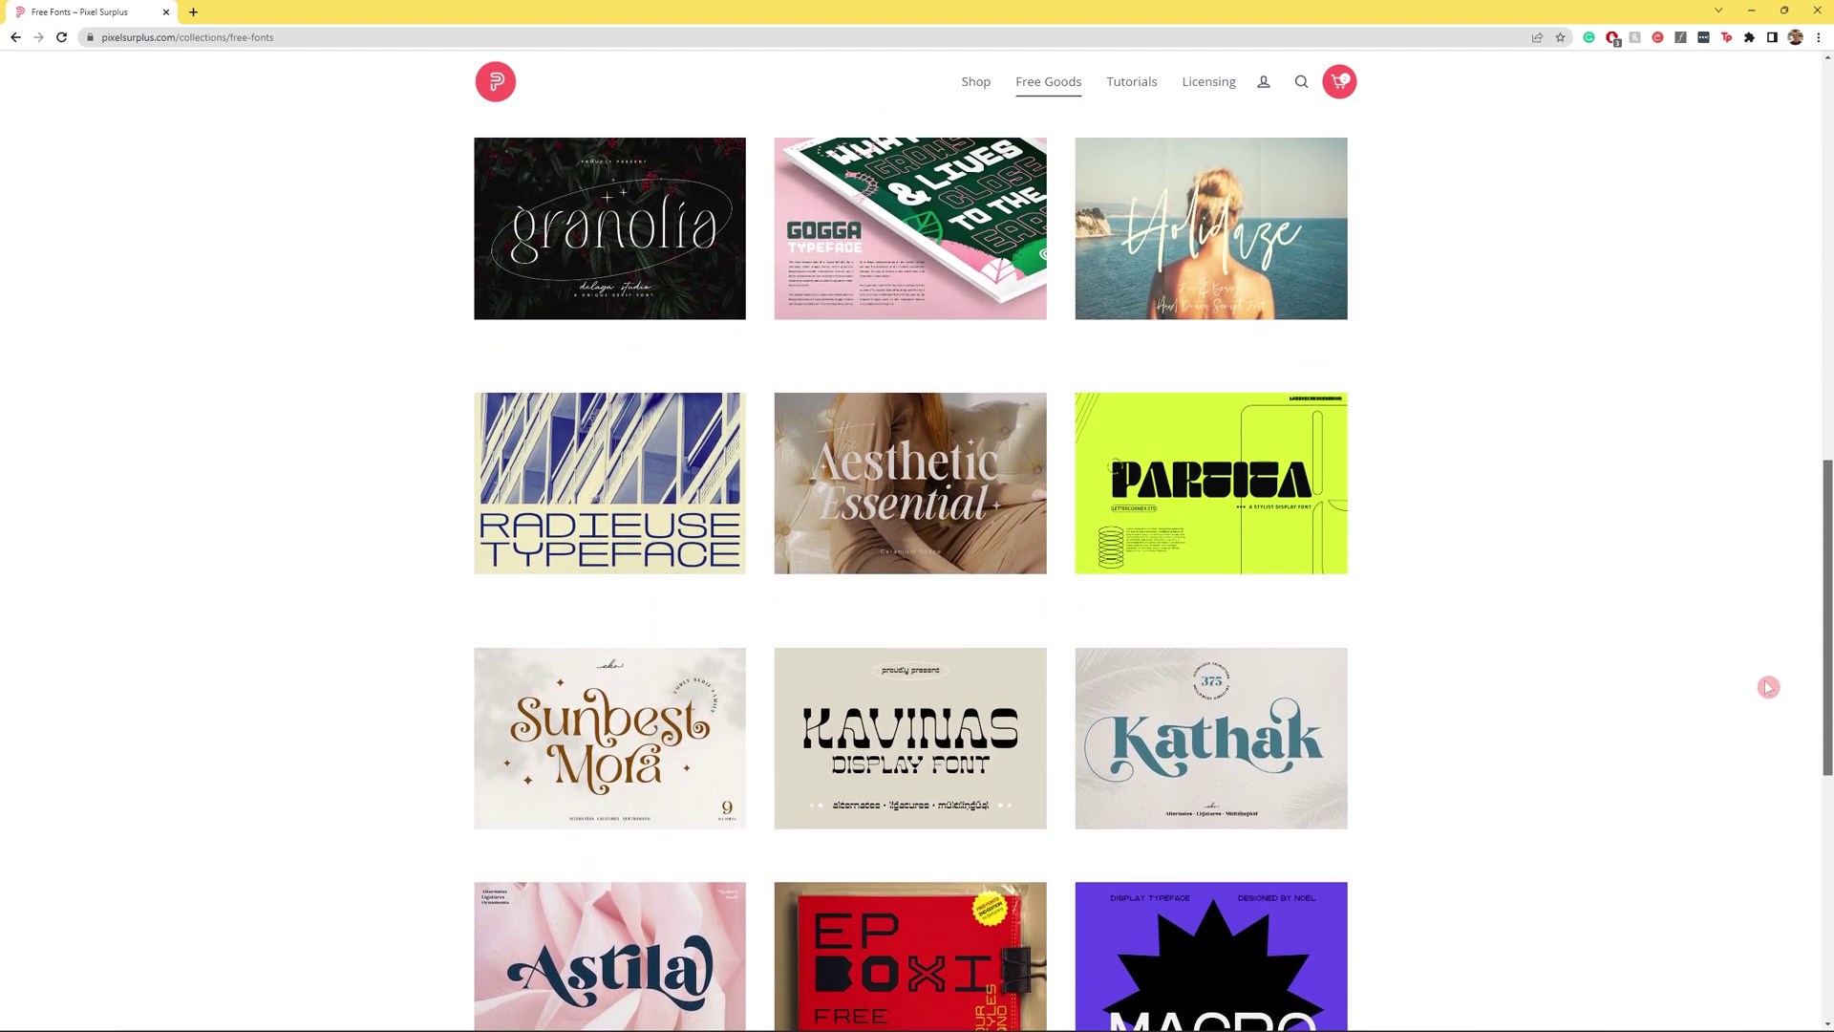
pyautogui.scroll(13, 1768, 684)
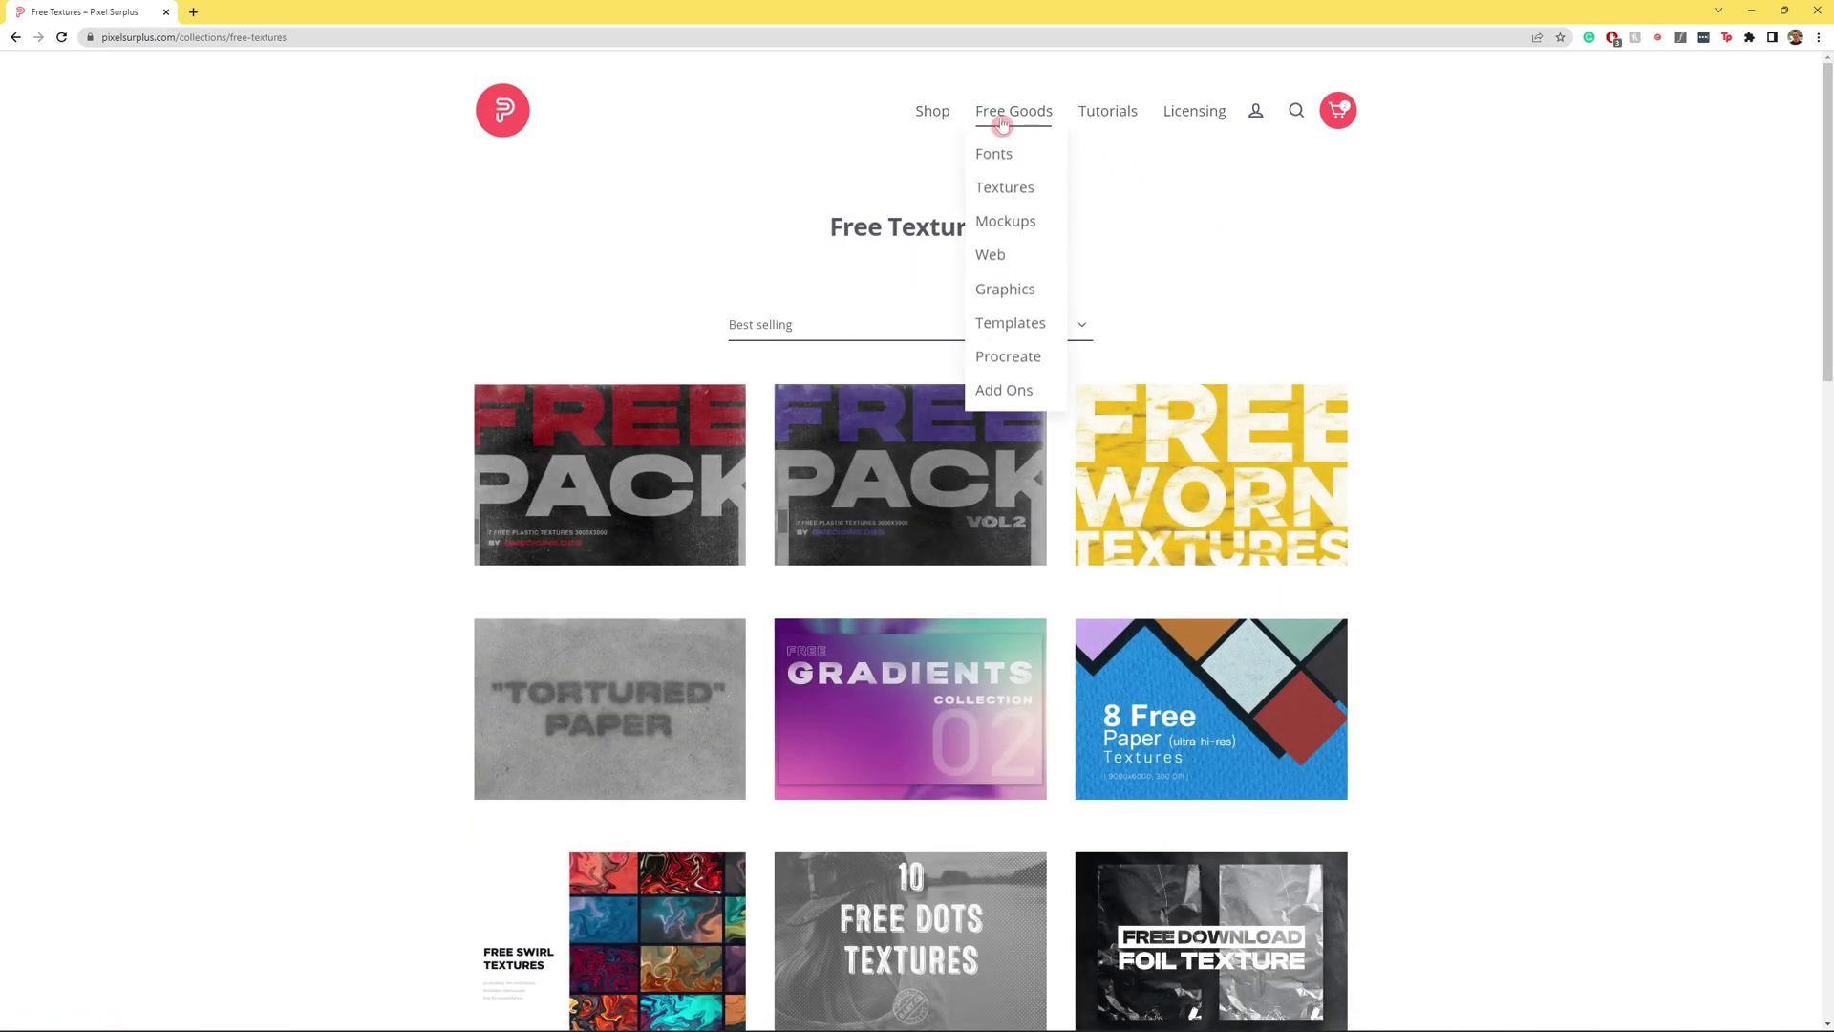
pyautogui.click(1000, 261)
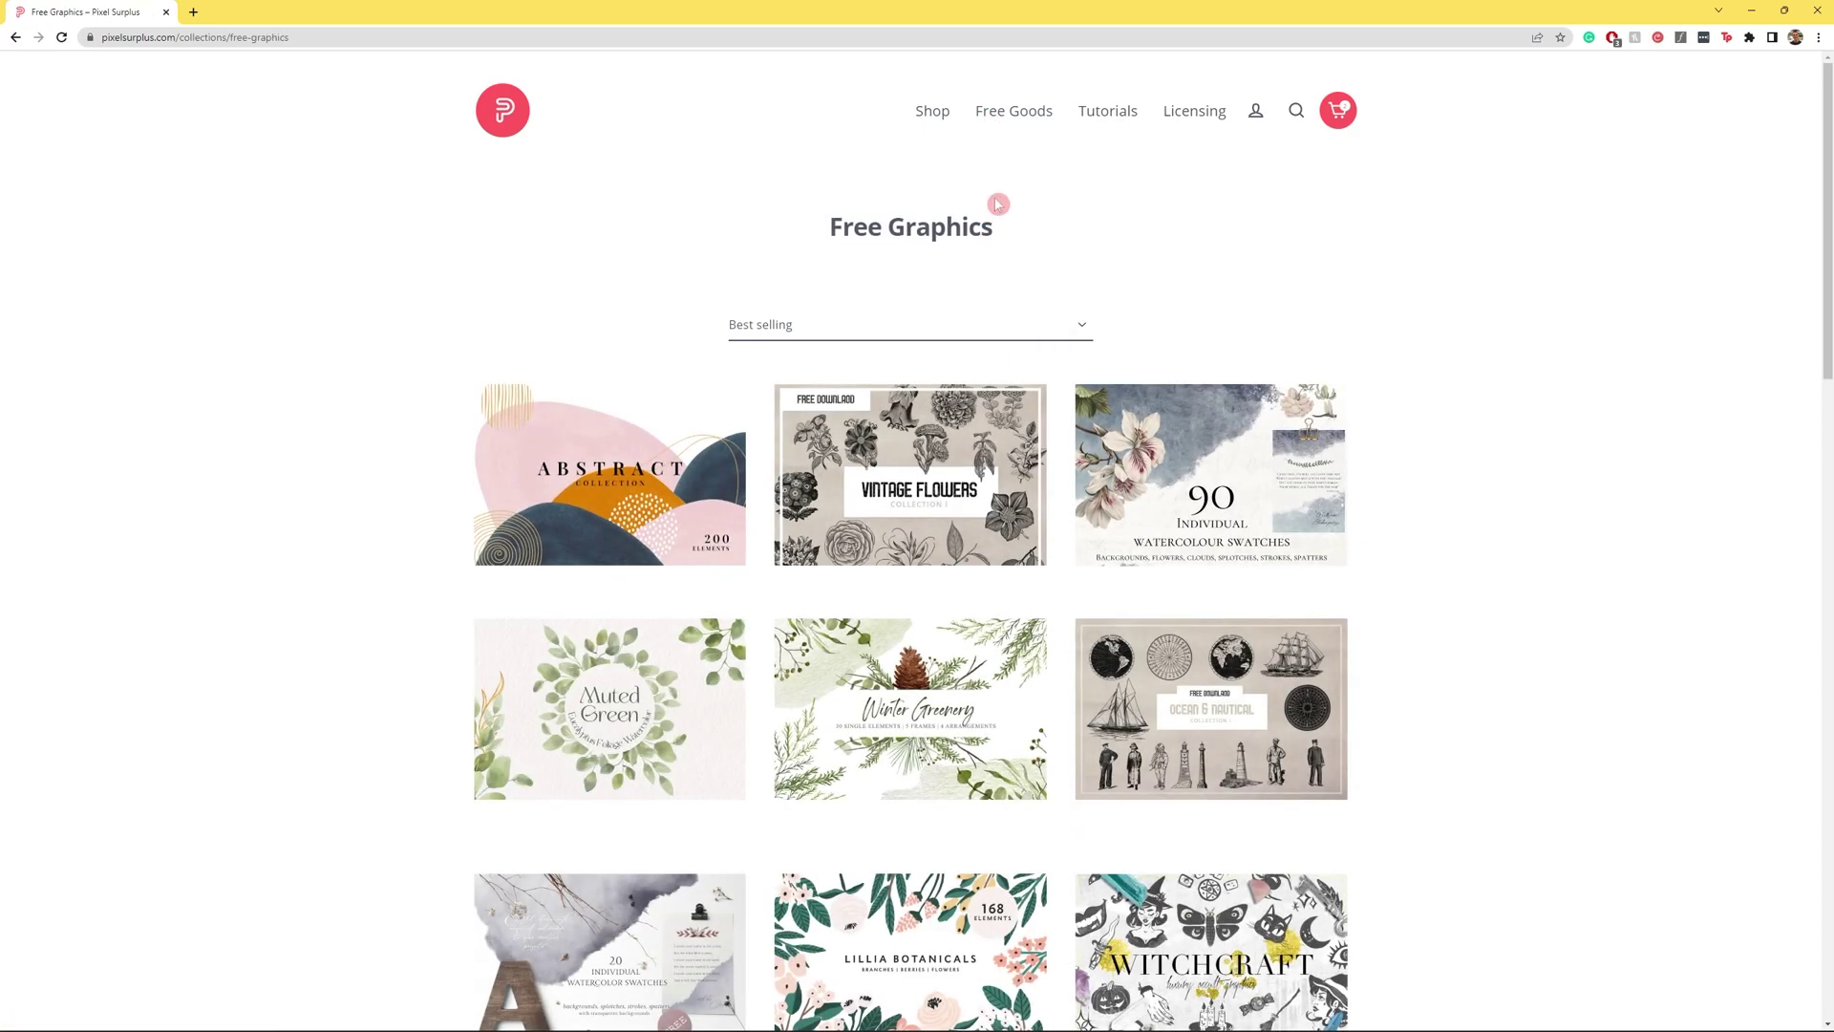
pyautogui.moveTo(1014, 132)
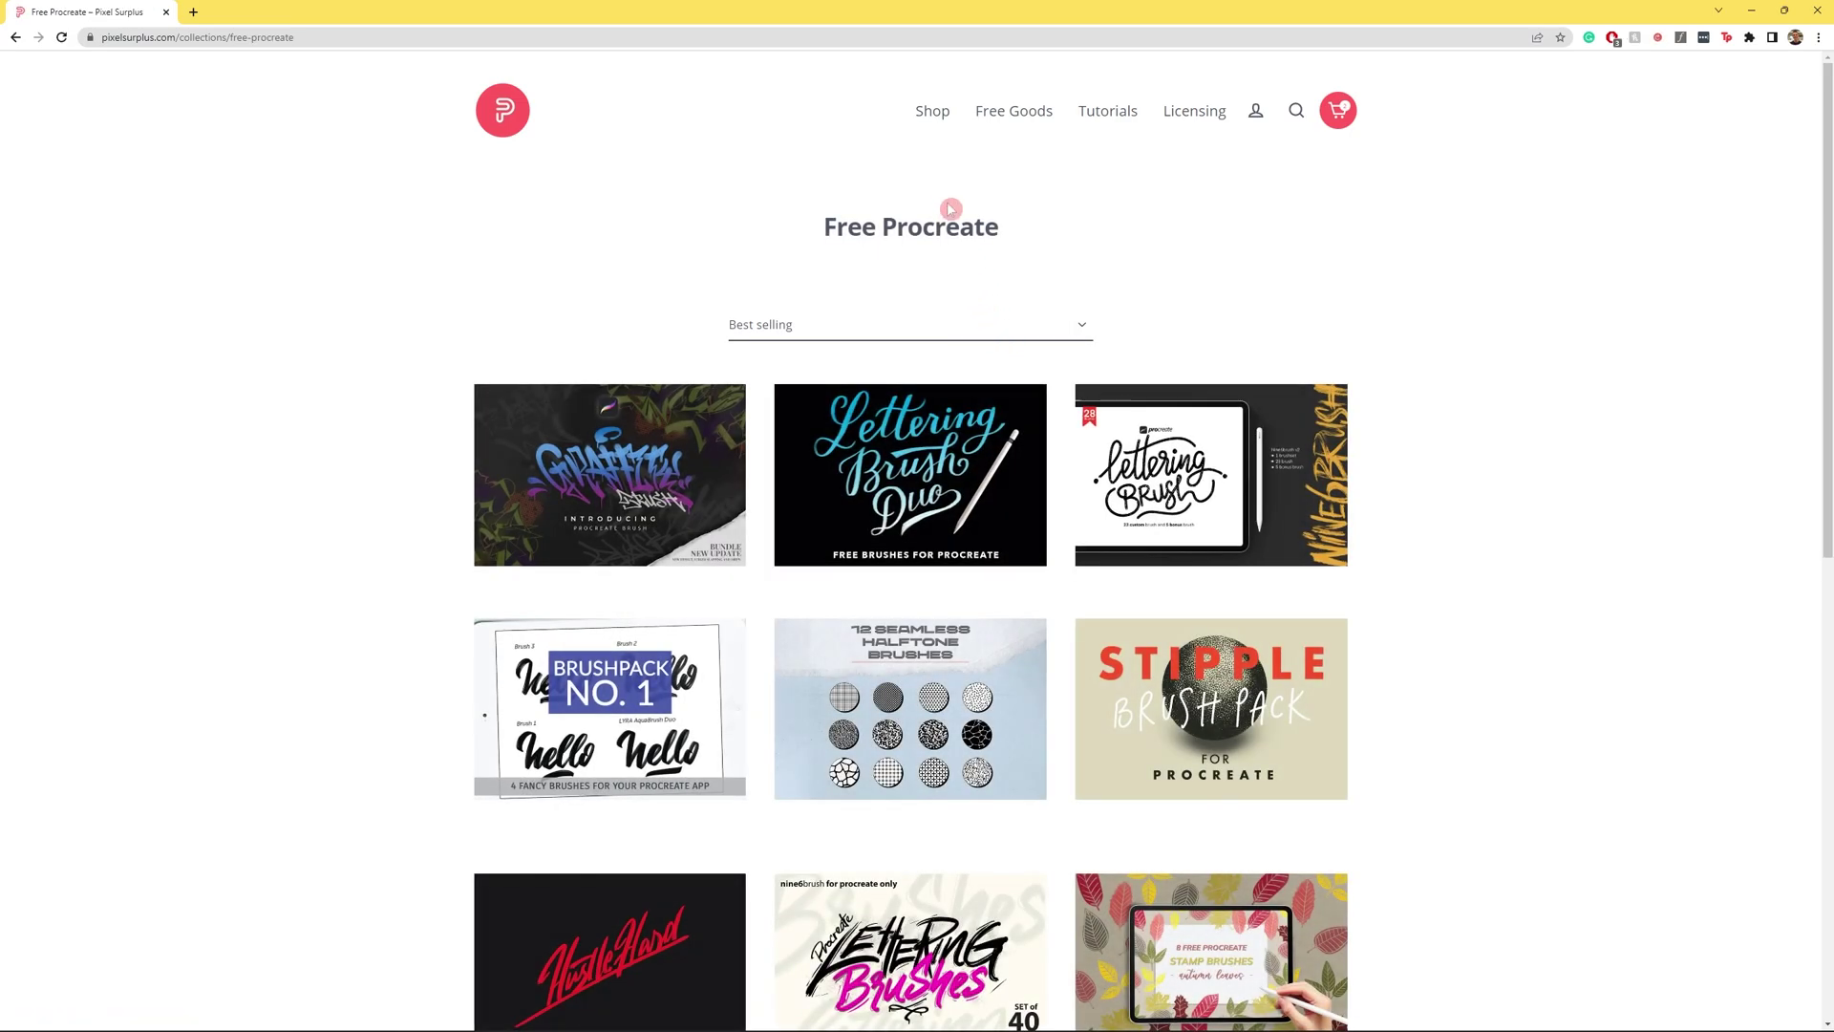
# Open The Eclectic Font Bundle from the shop's bundles and look through its font preview images
pyautogui.moveTo(936, 127)
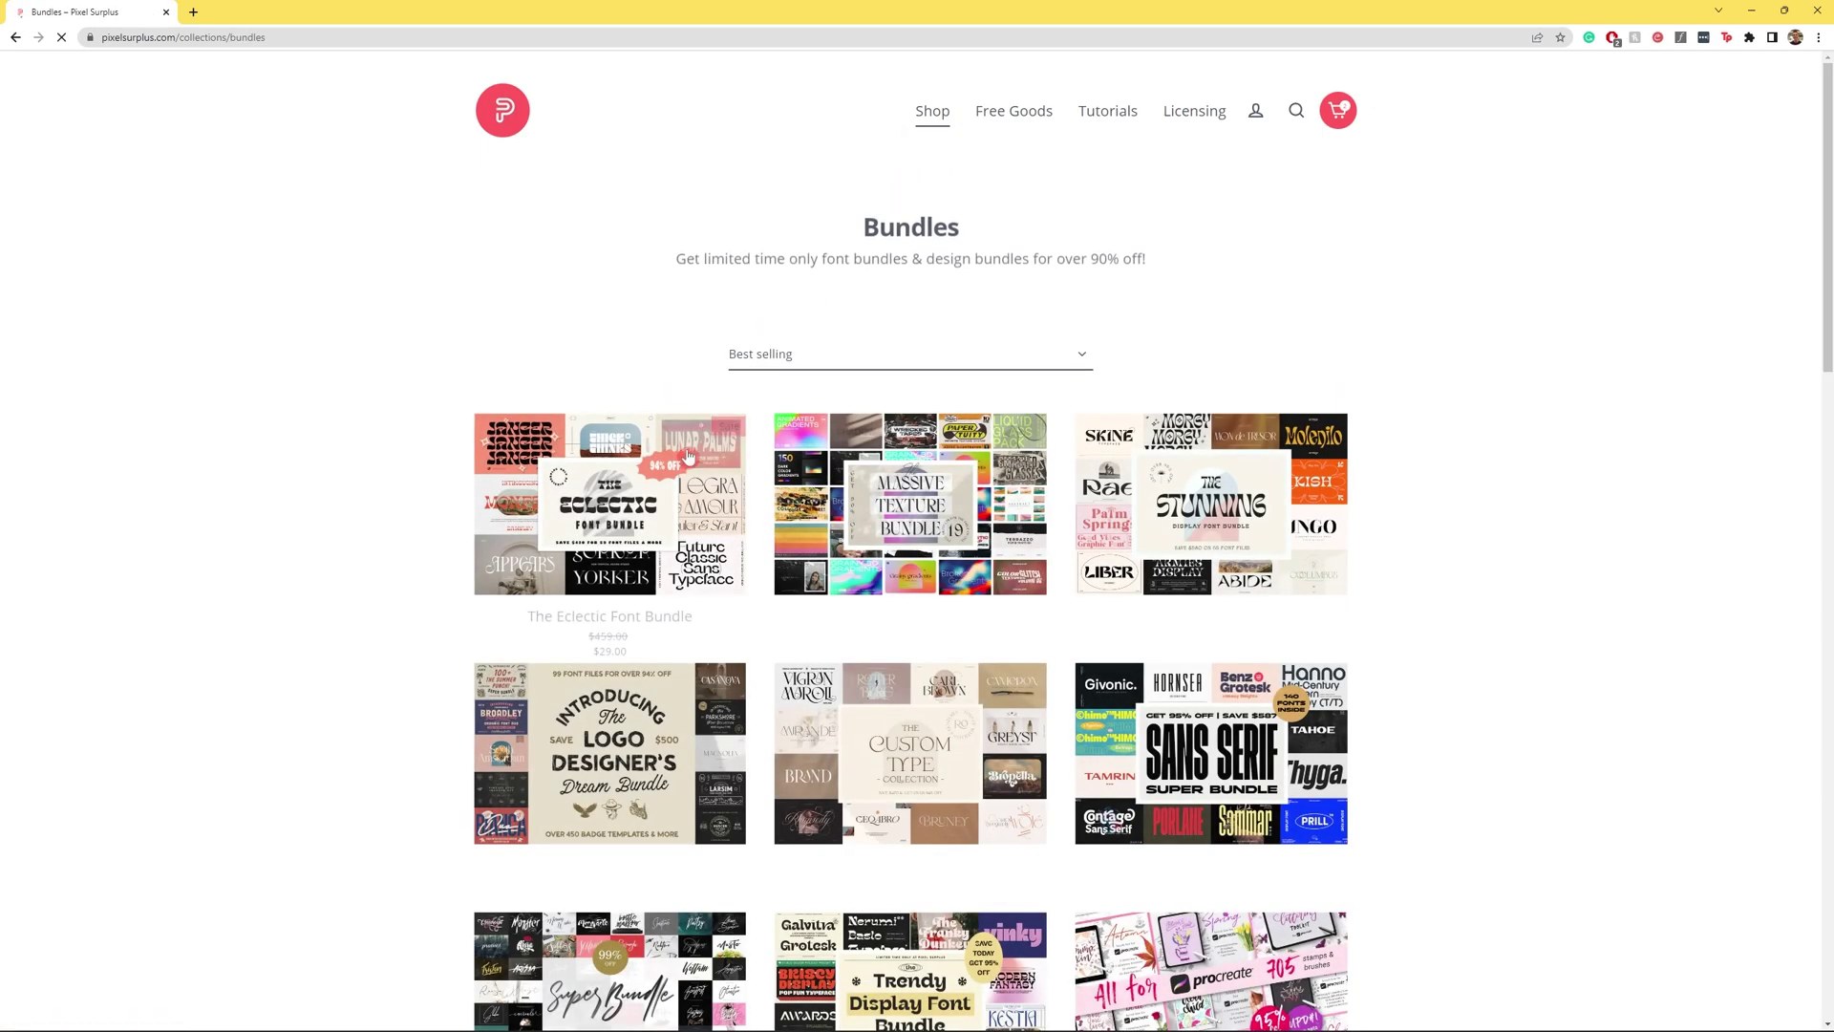
pyautogui.click(686, 459)
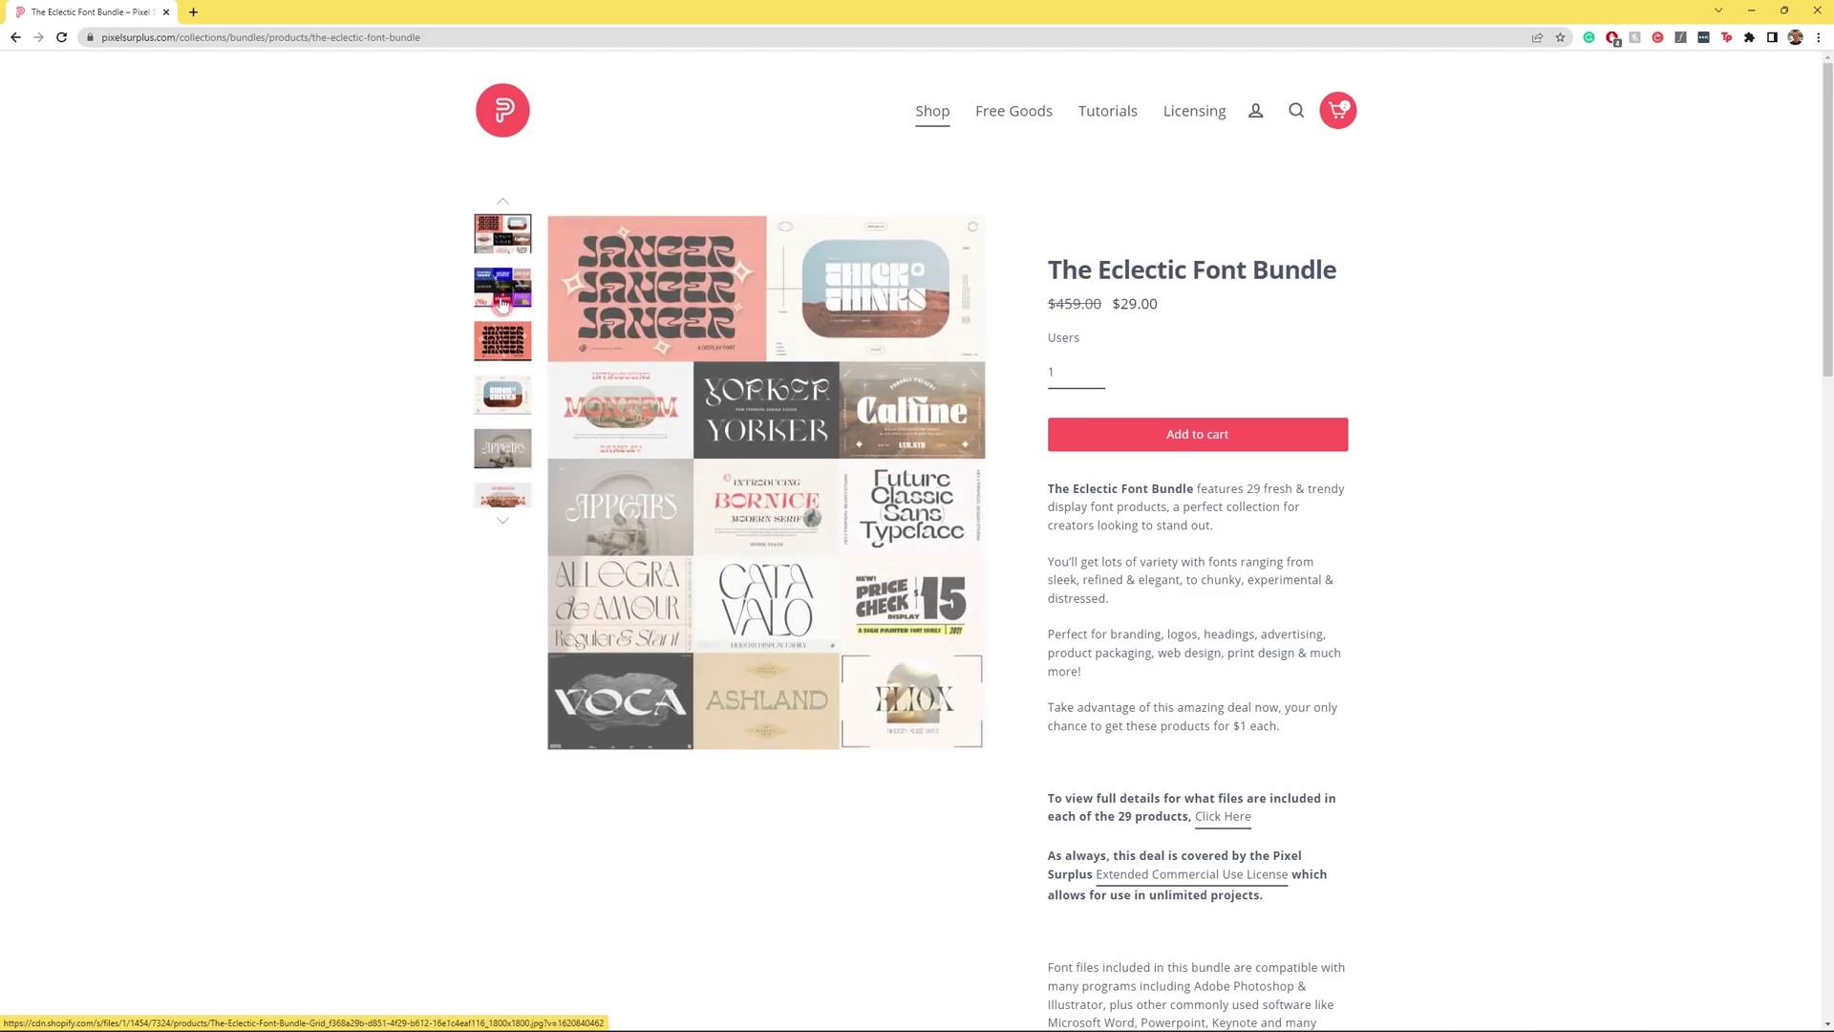
pyautogui.click(501, 302)
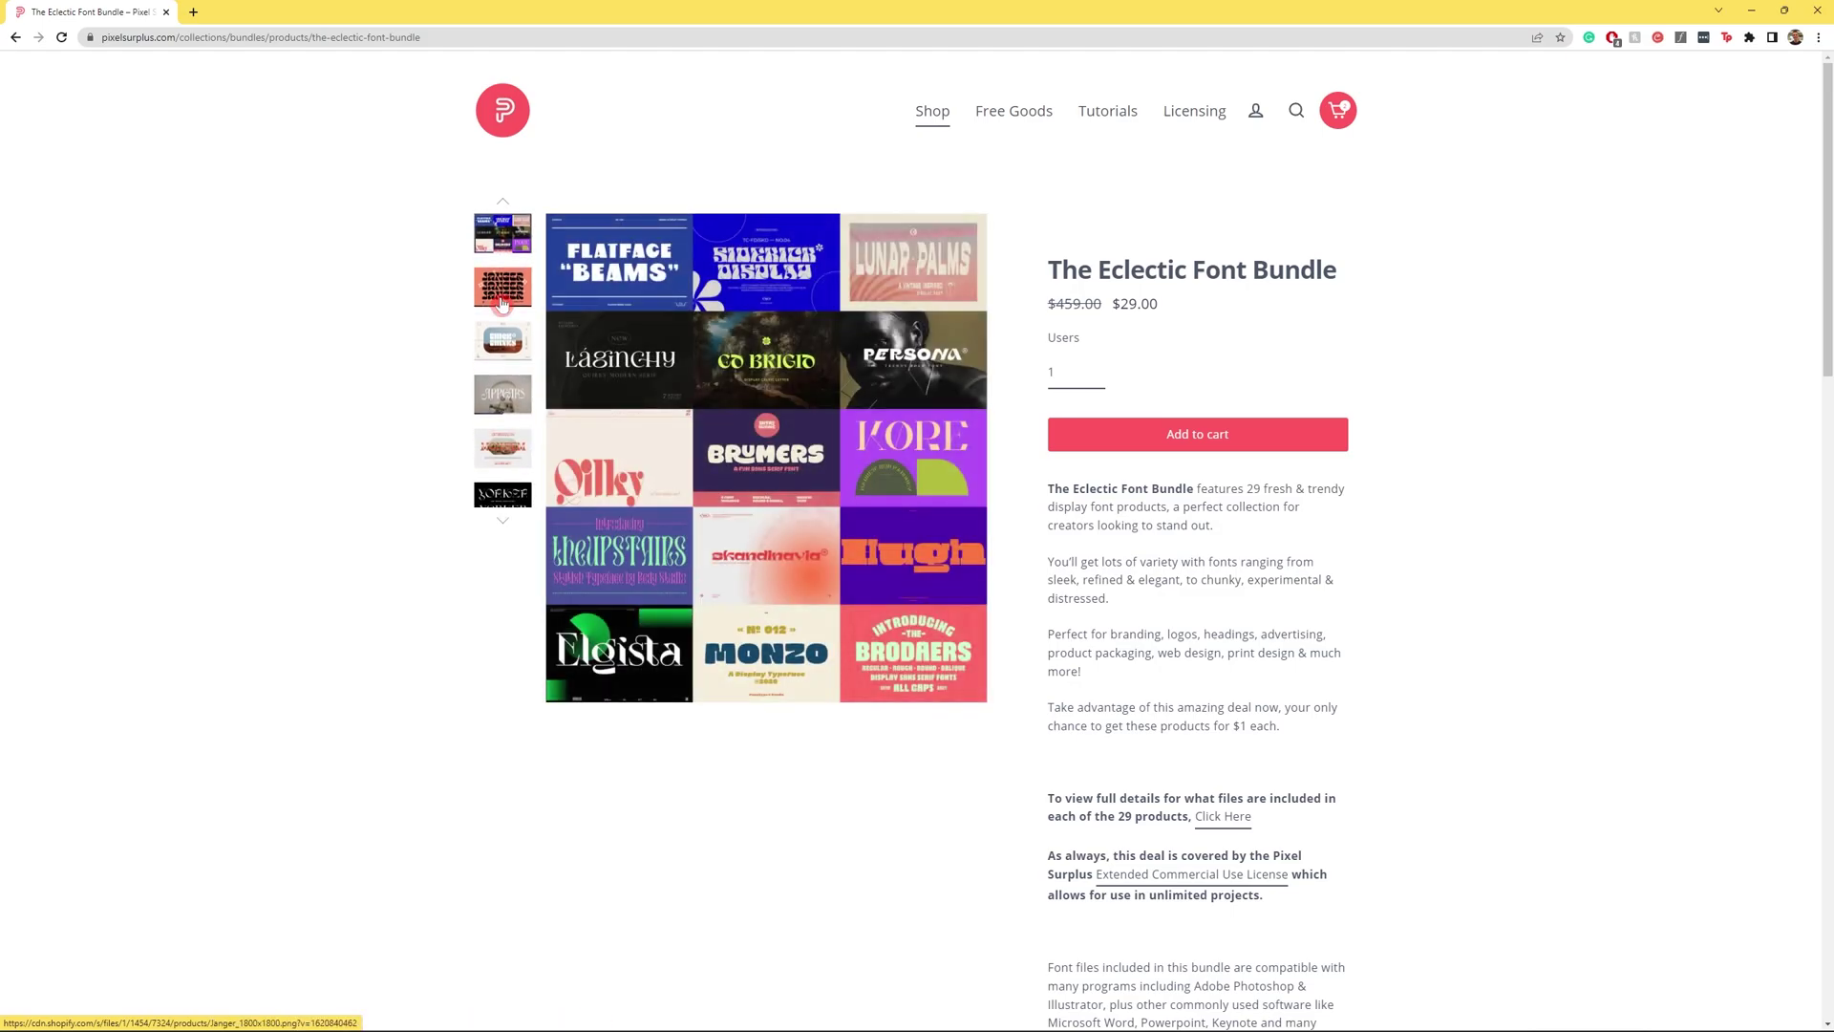
pyautogui.click(501, 303)
pyautogui.click(502, 303)
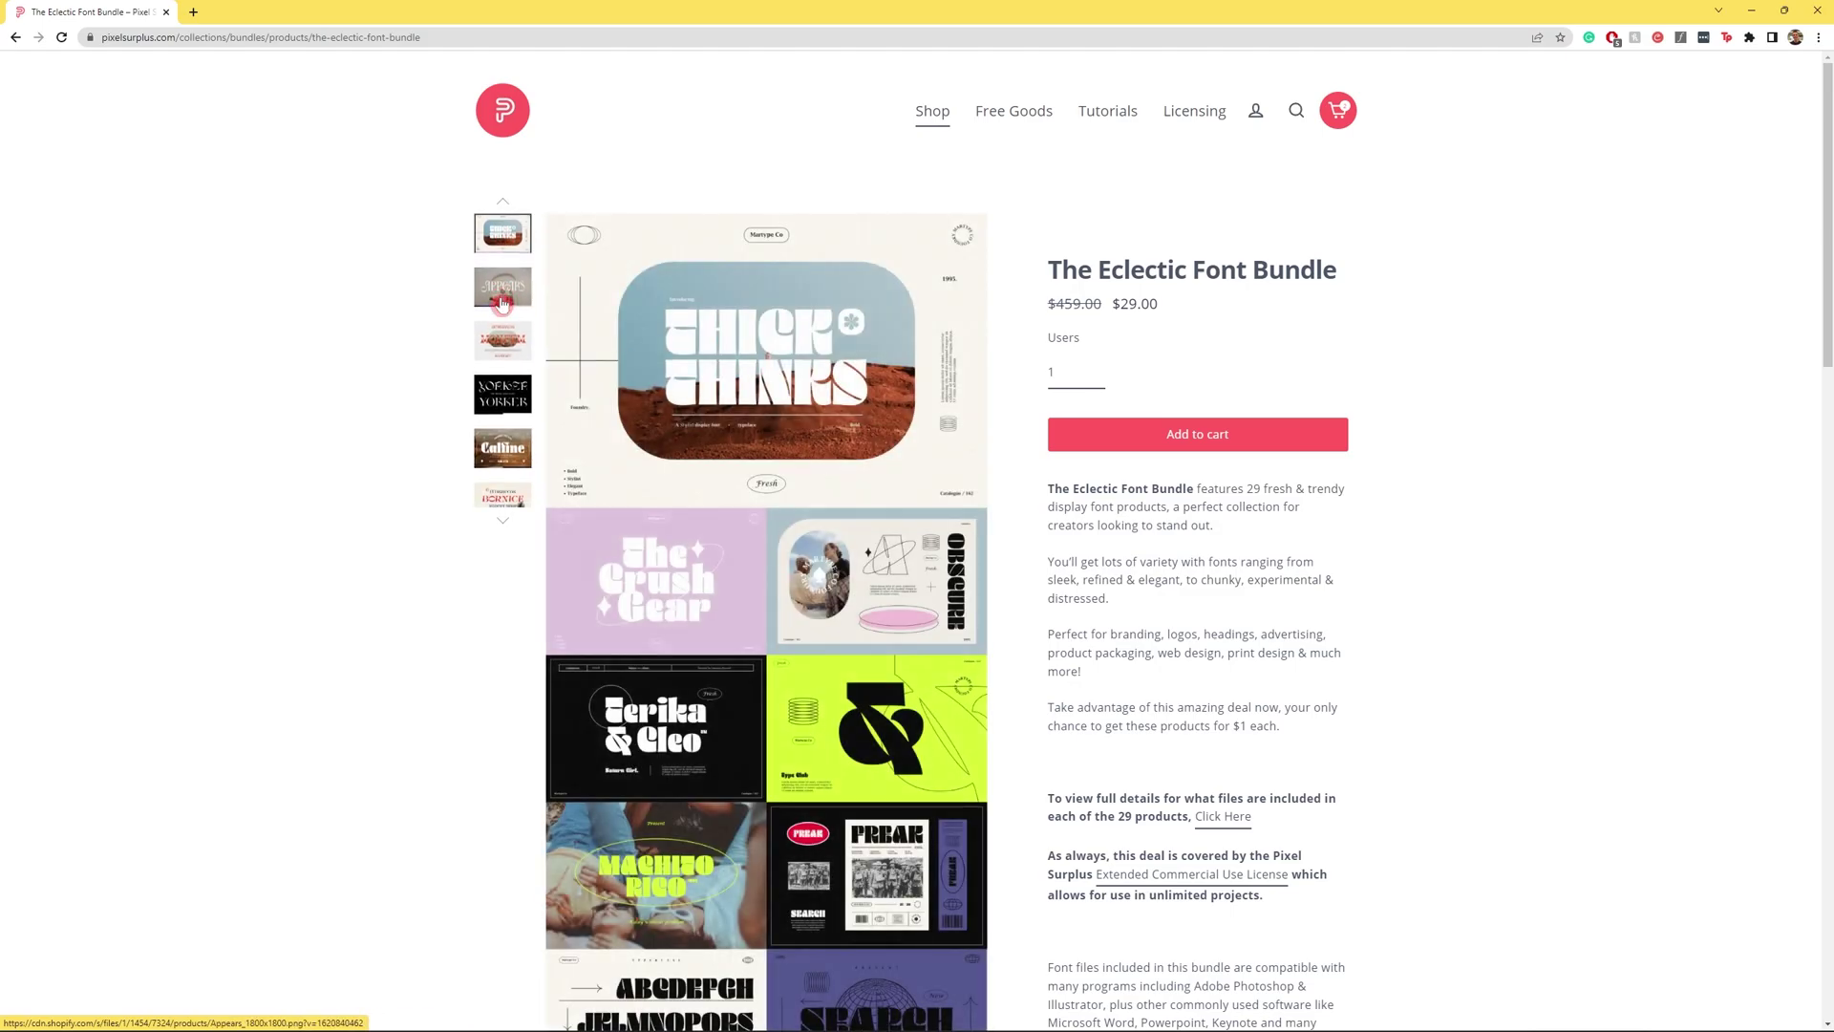
pyautogui.click(501, 302)
pyautogui.click(502, 303)
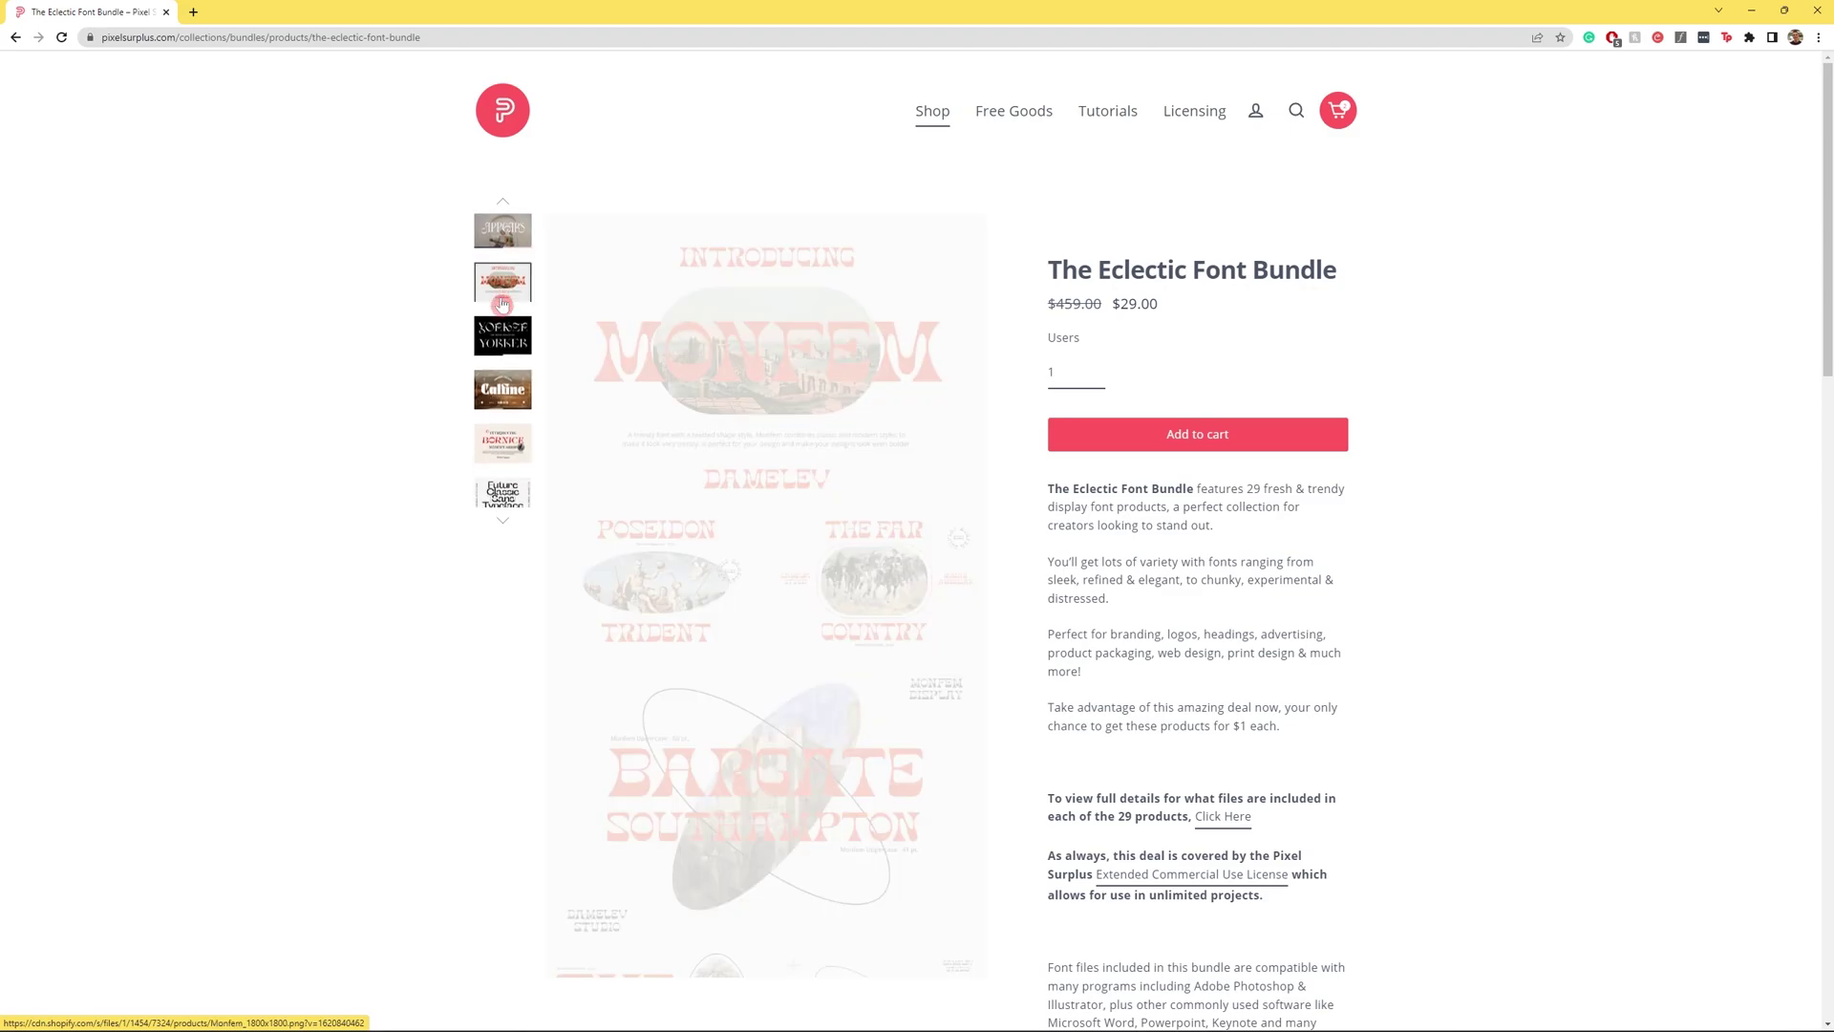
pyautogui.click(502, 302)
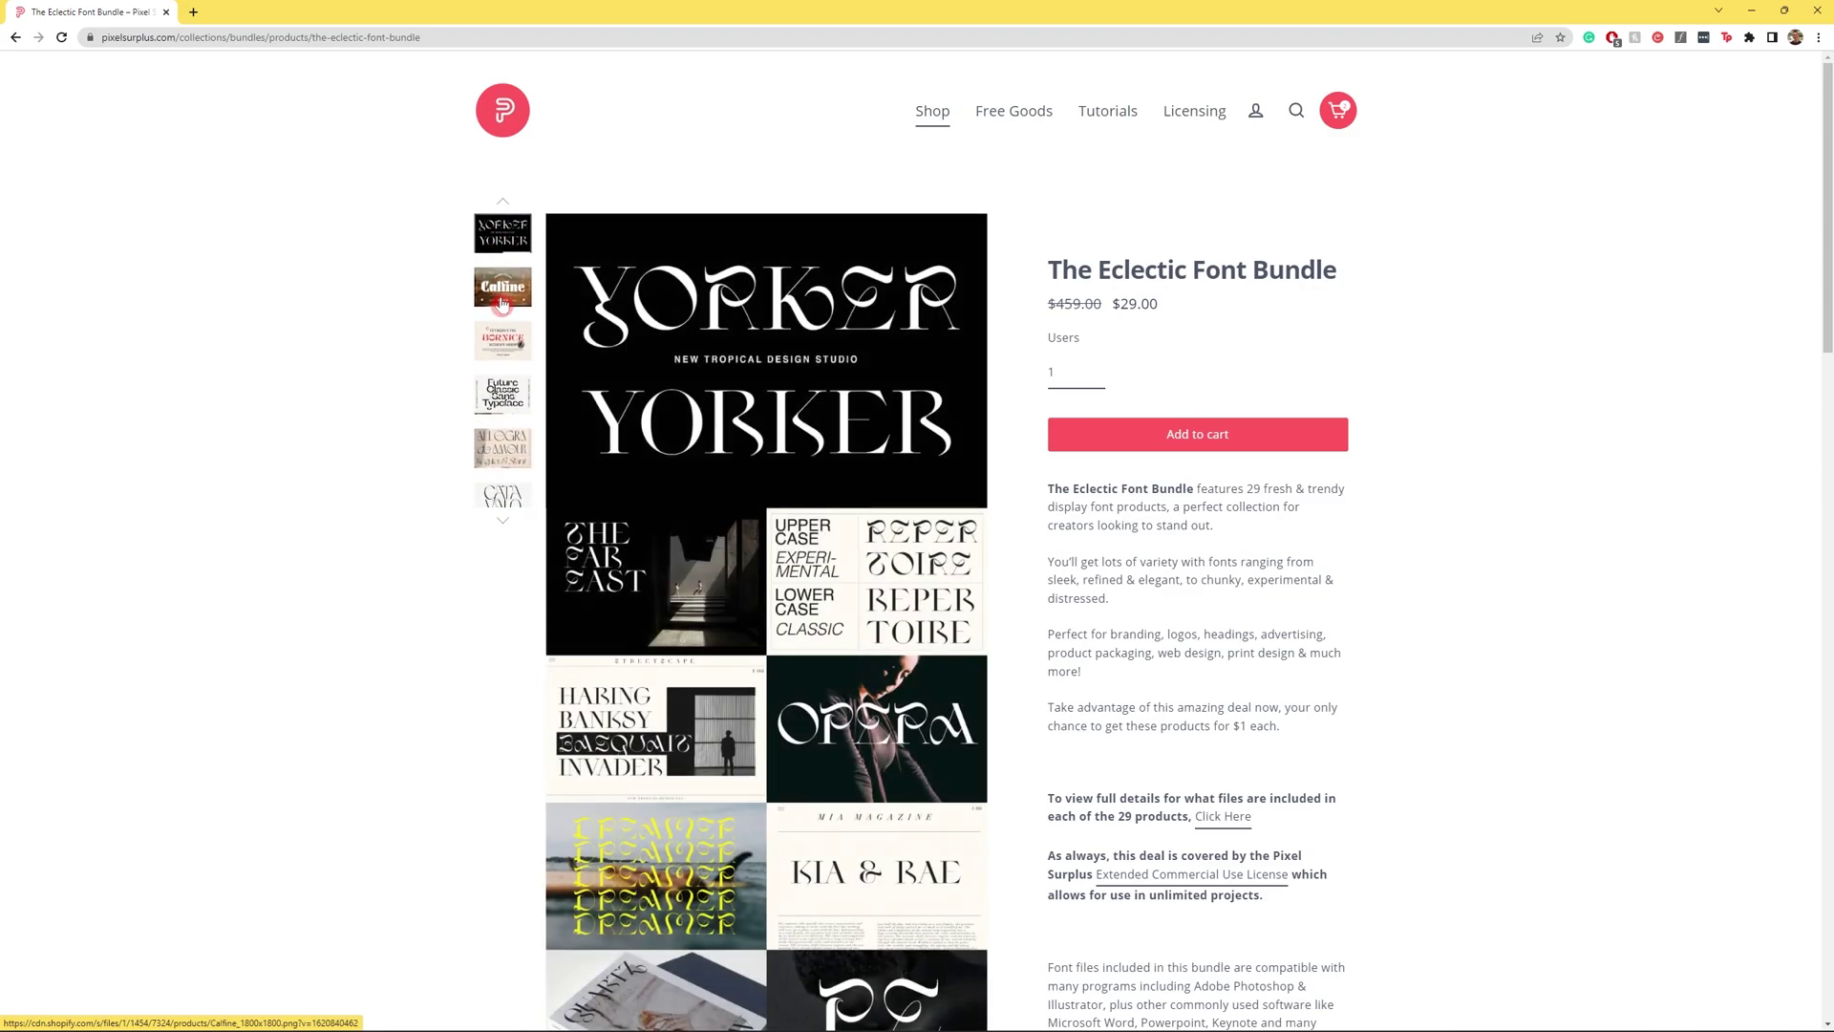
pyautogui.click(501, 303)
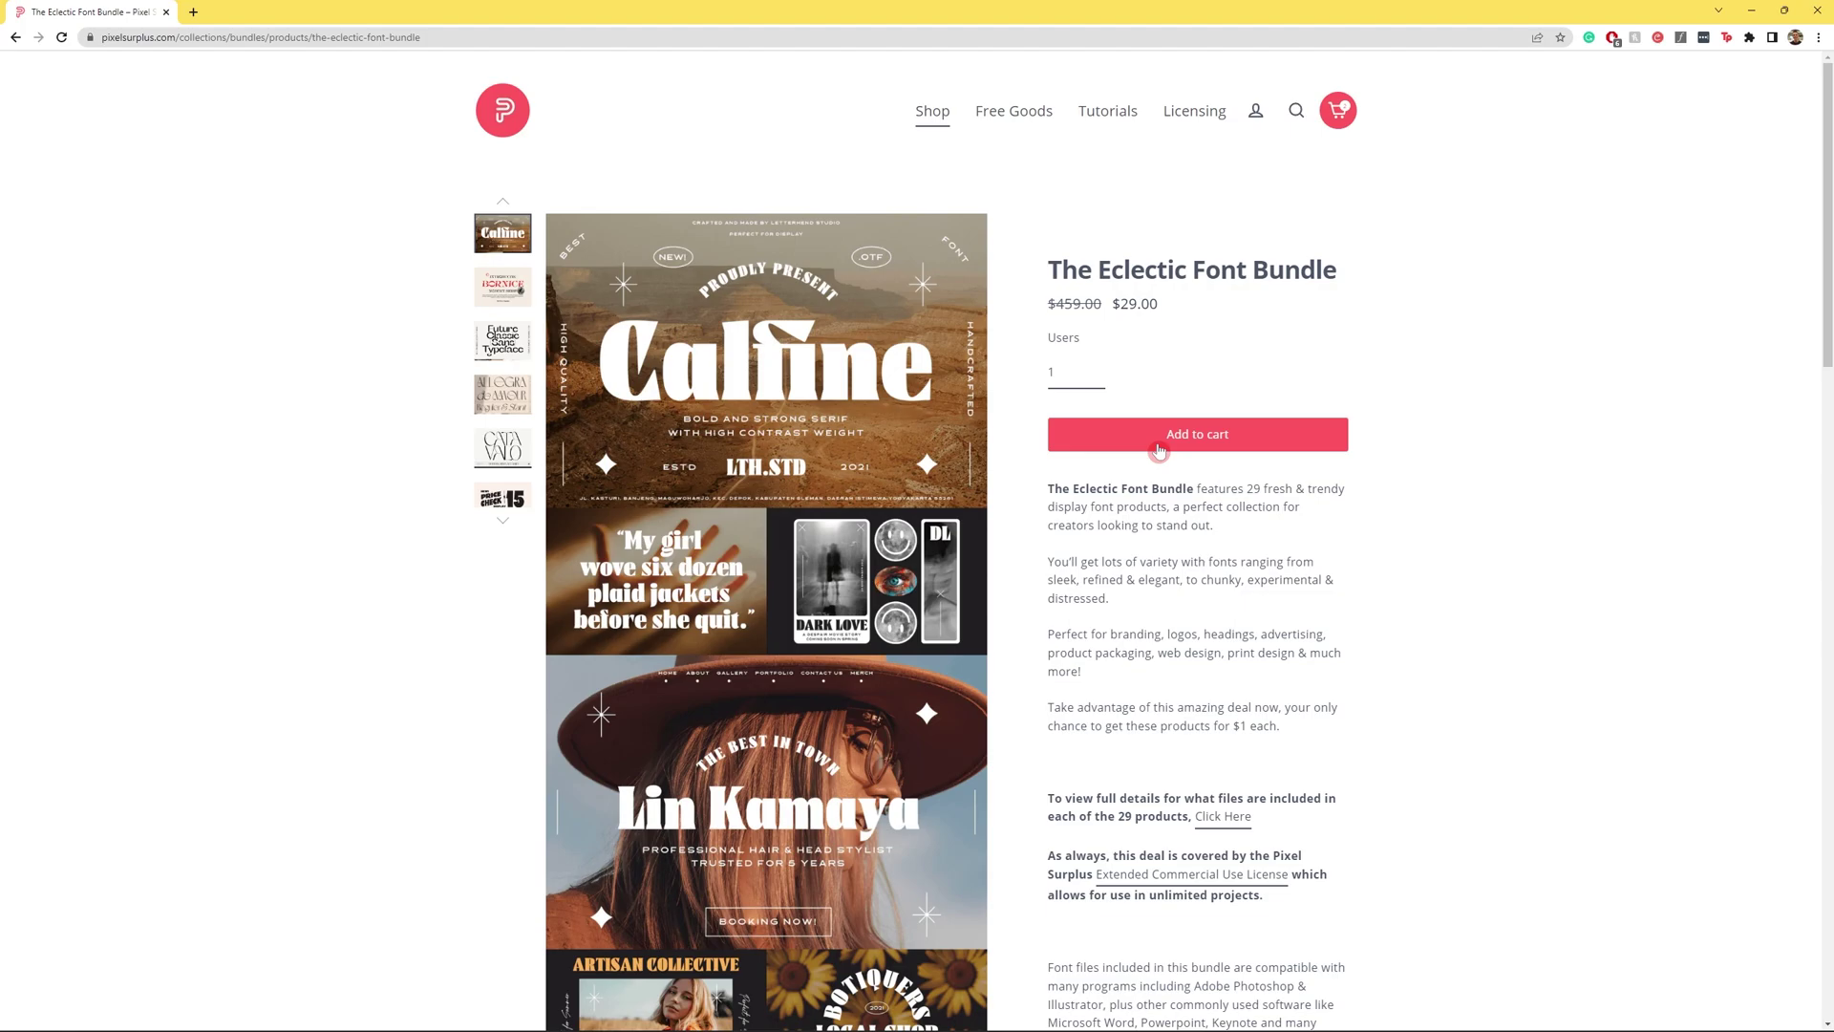